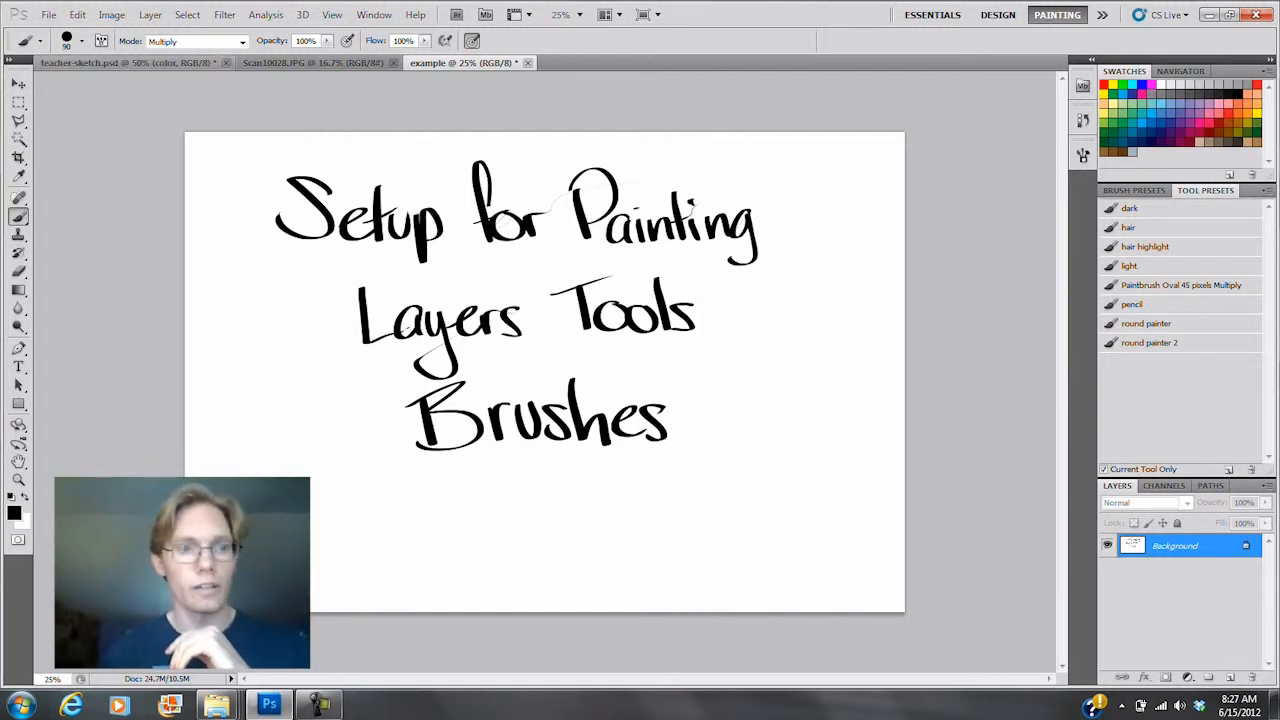
Step: Create a new document named example, 16 by 8 inches at 300 pixels/inch, RGB Color with a white background
click(48, 14)
click(65, 32)
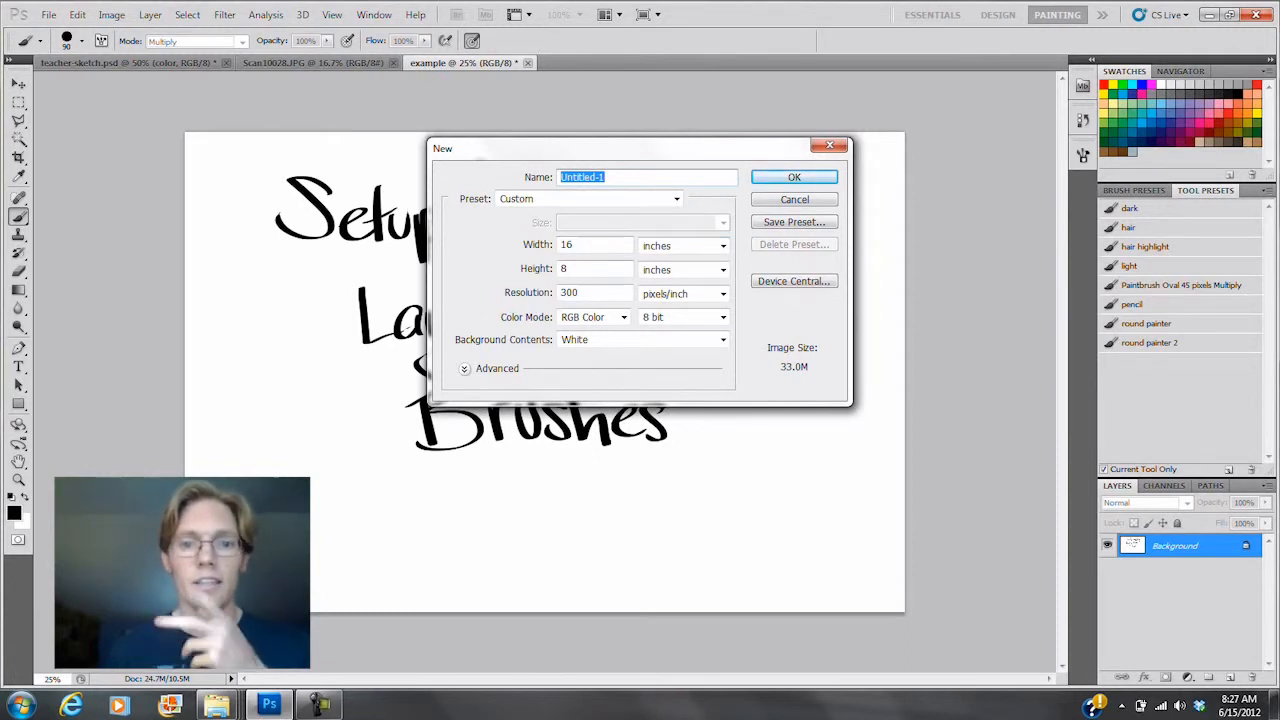
click(578, 292)
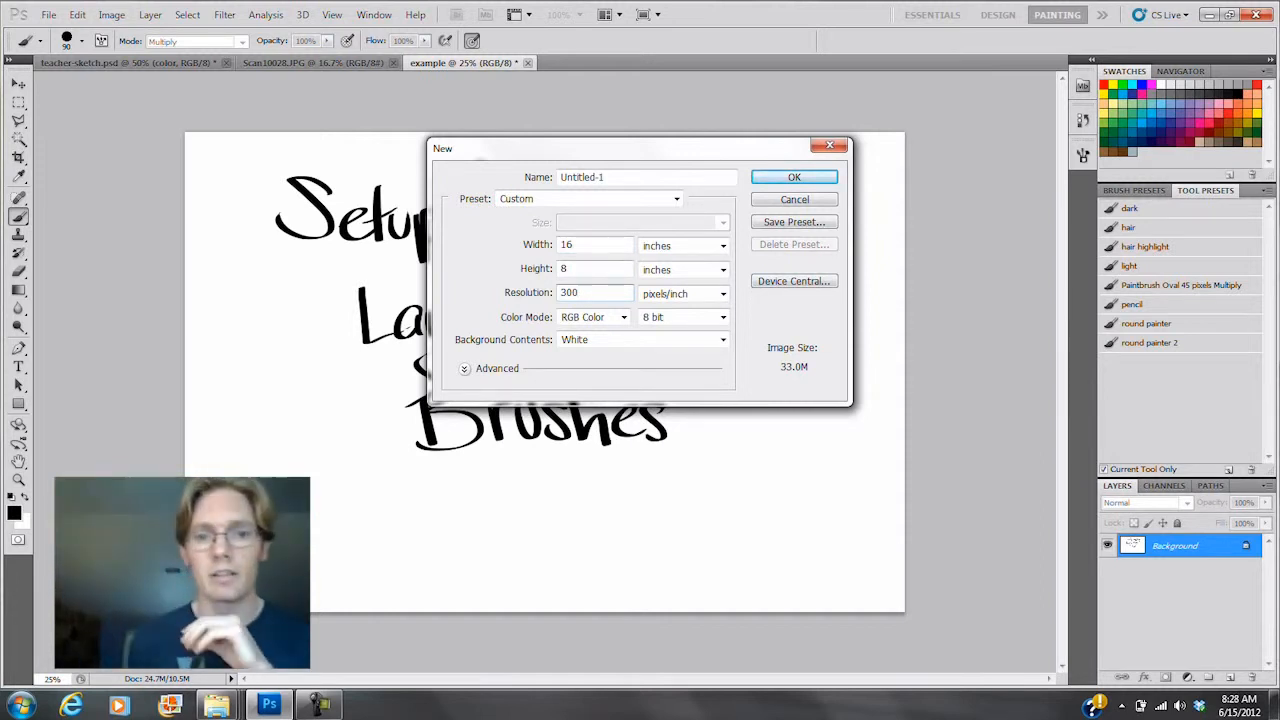
double_click(583, 177)
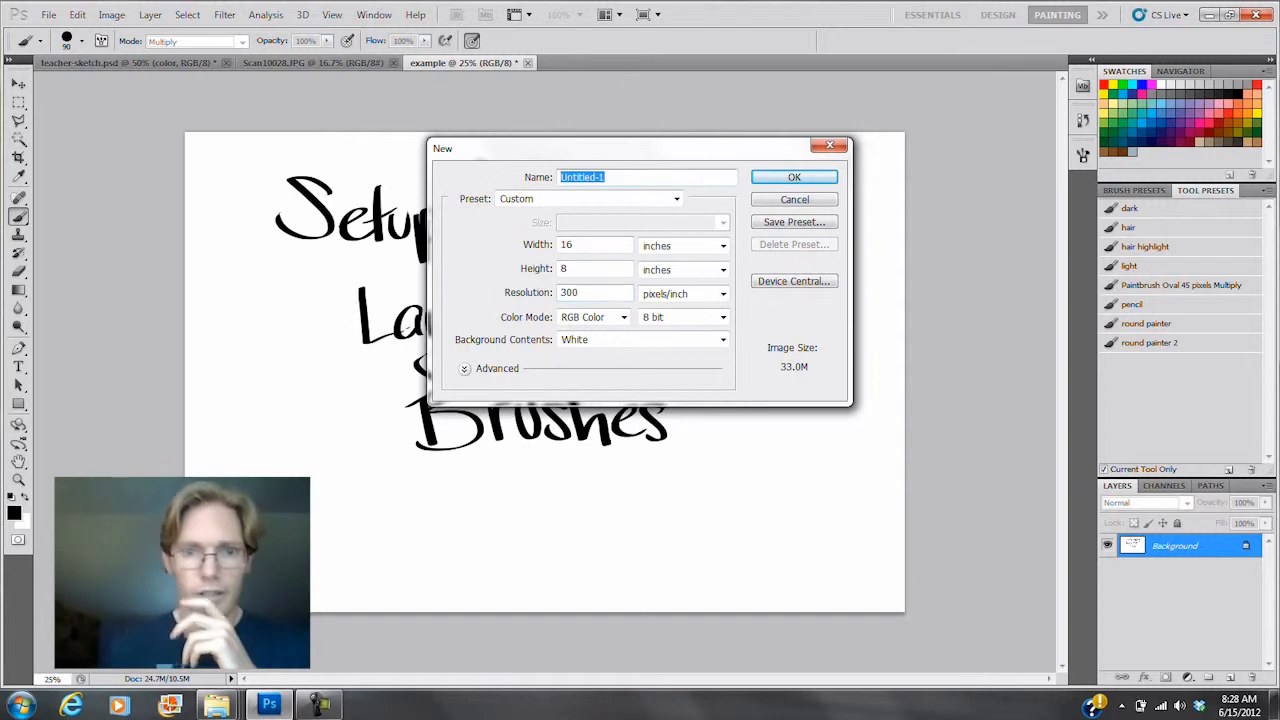
text(example)
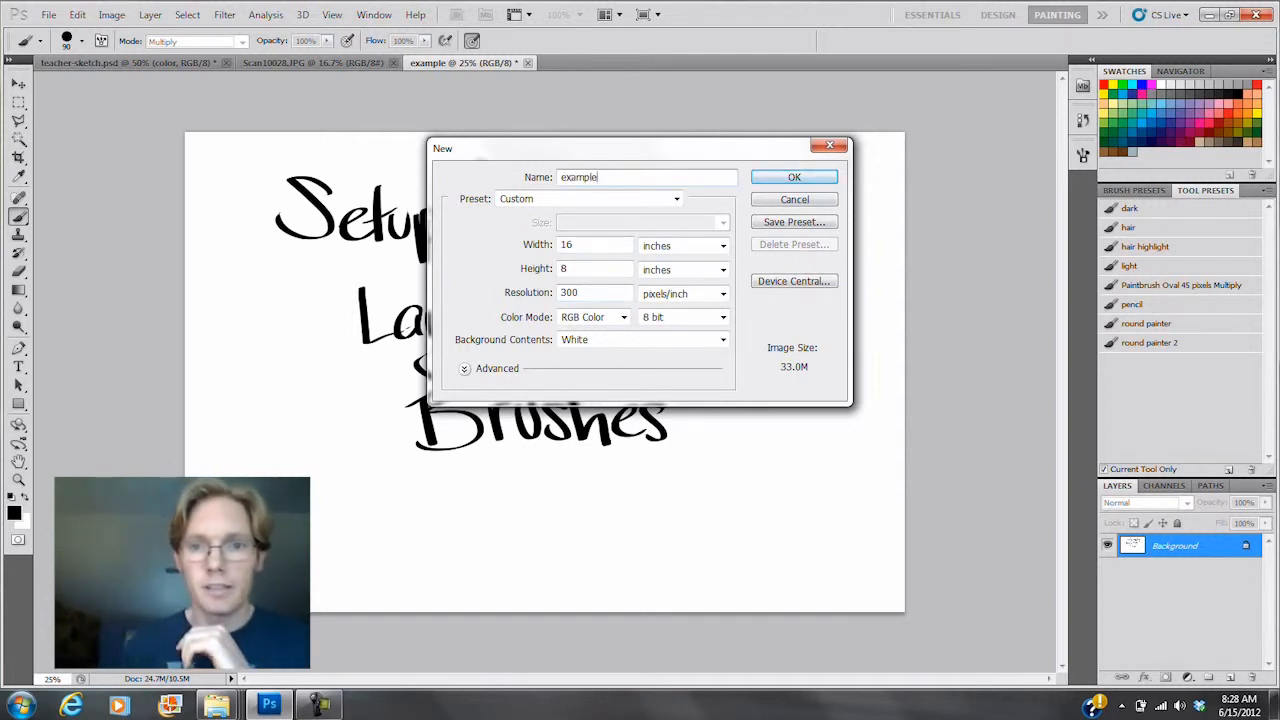
key(Return)
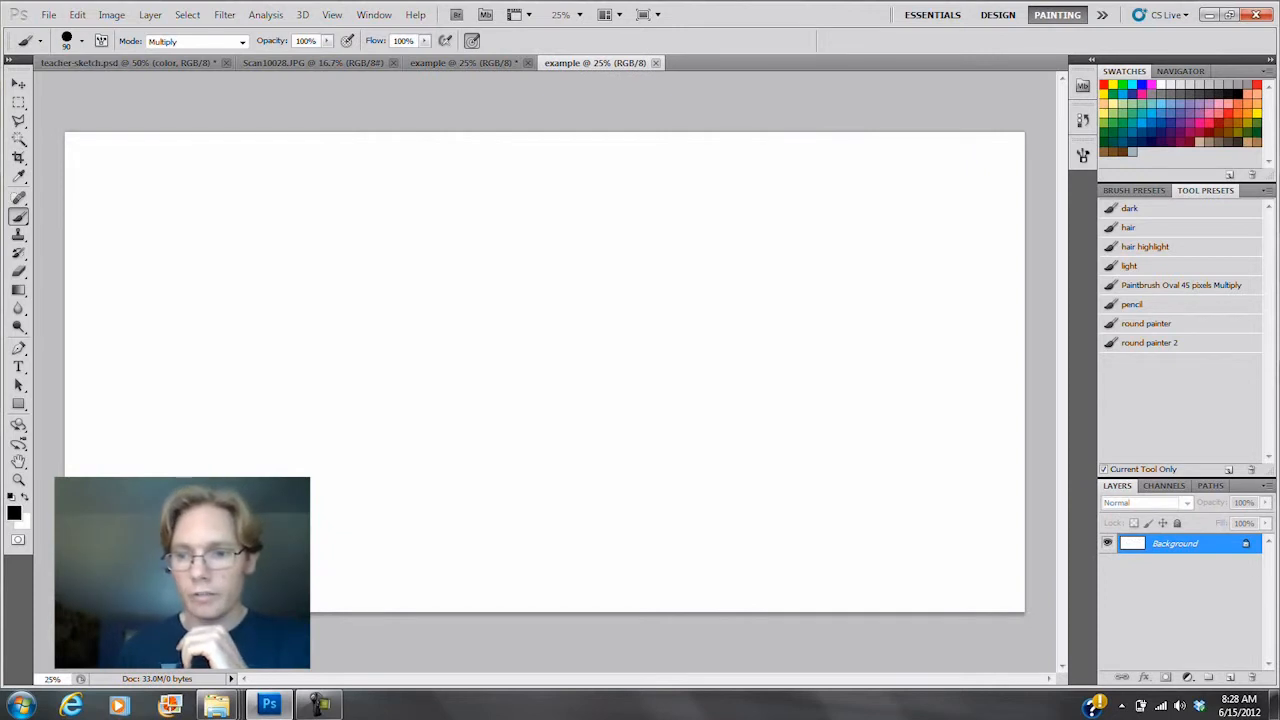
Step: Add a solid color fill layer in white (ffffff) and delete the original Background layer
click(150, 14)
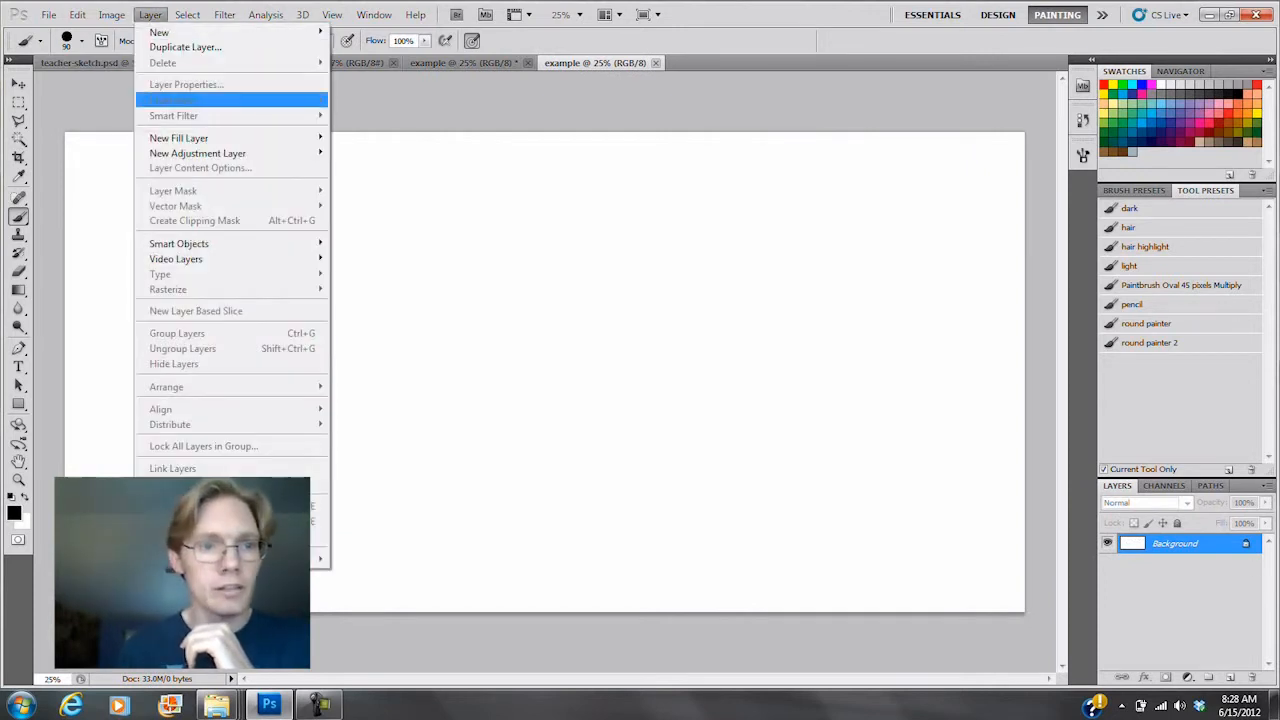
mouse_move(230, 137)
click(367, 137)
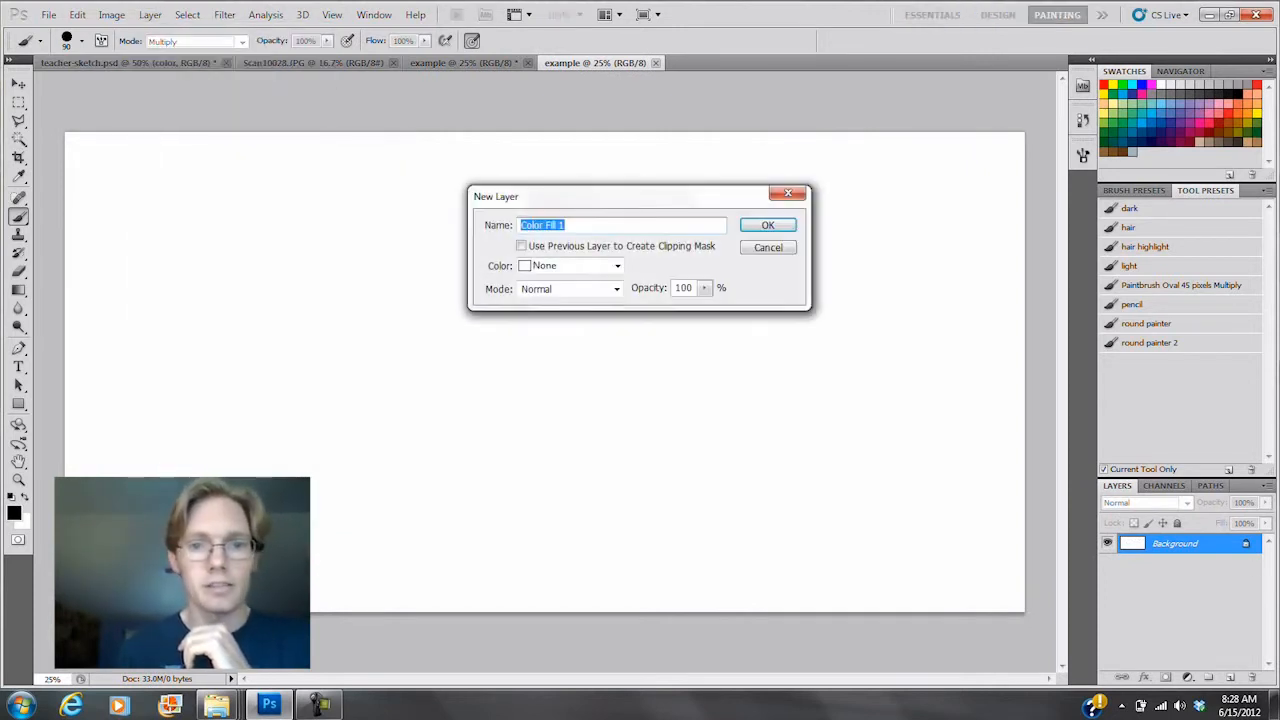
click(767, 224)
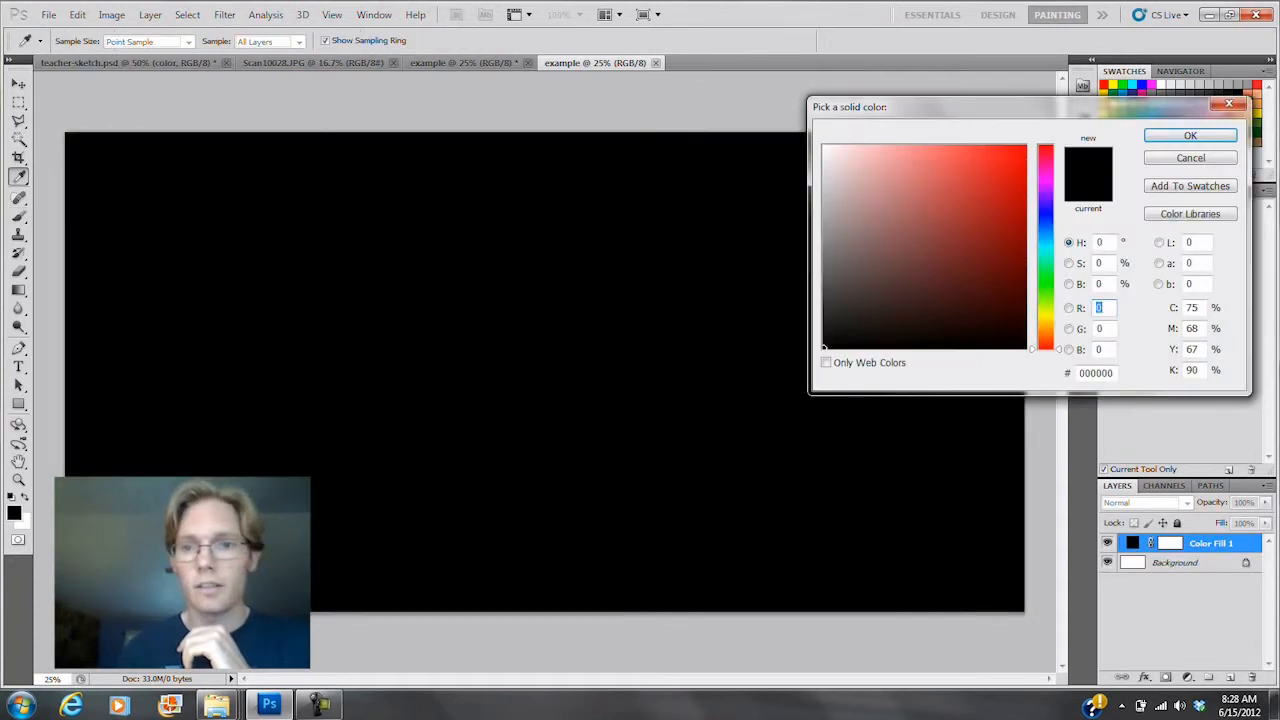
mouse_move(823, 145)
mouse_down()
mouse_move(842, 145)
mouse_move(836, 158)
mouse_move(822, 144)
mouse_up()
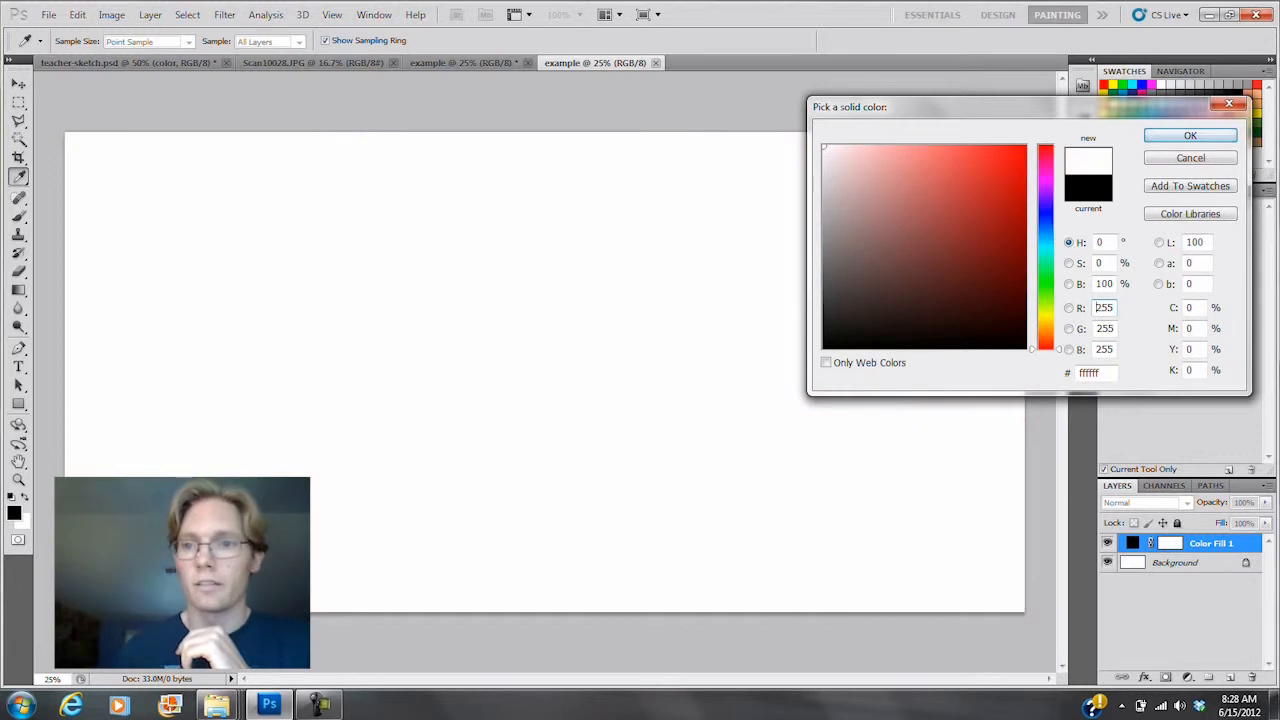
click(1190, 136)
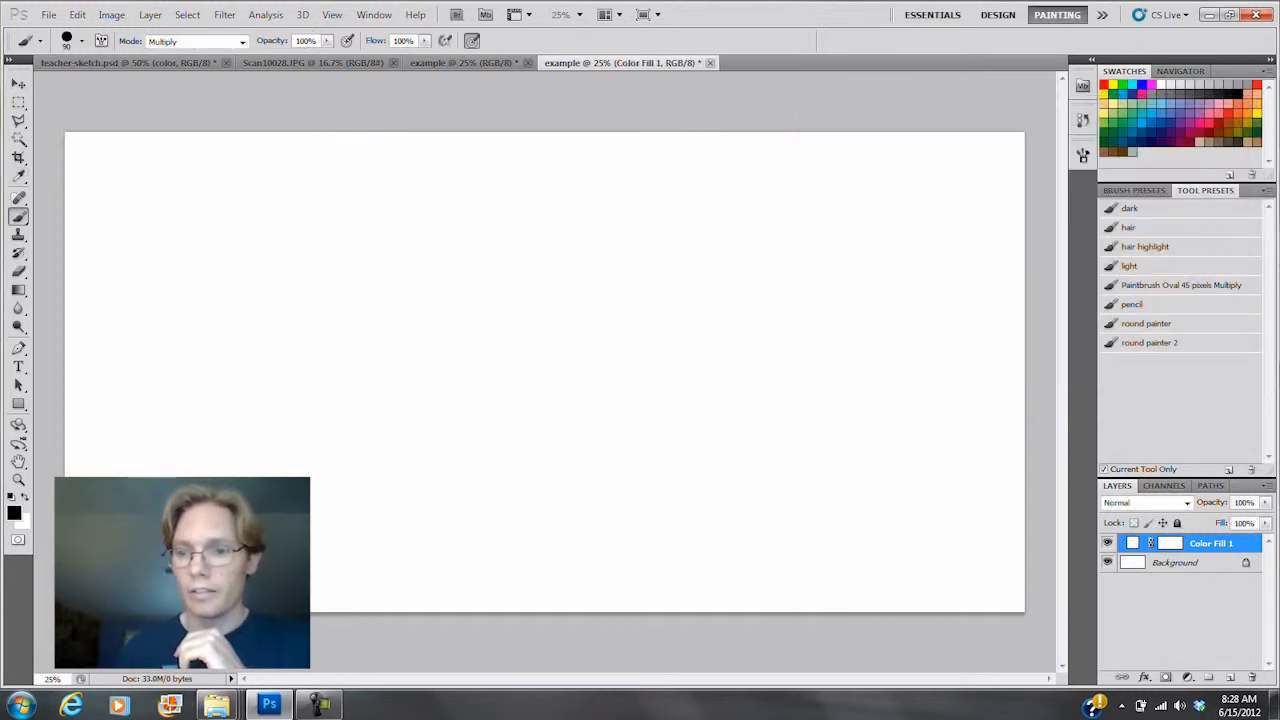
drag(1176, 563, 1252, 678)
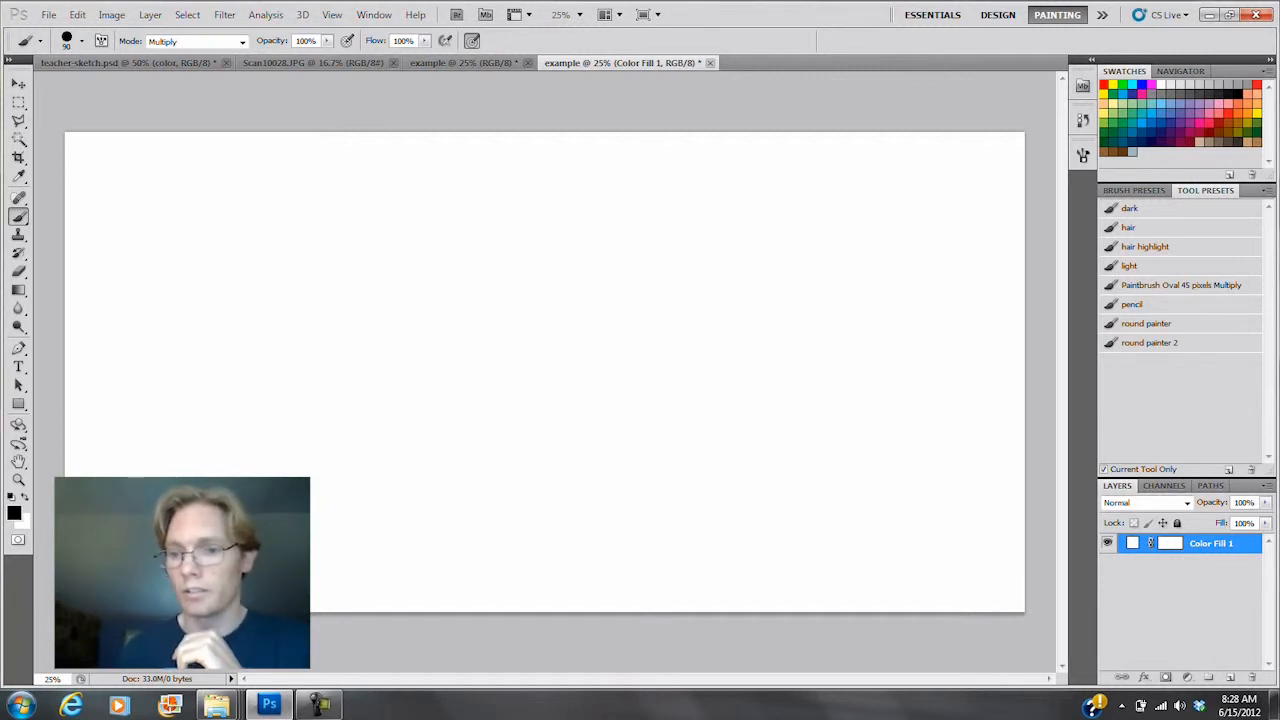
Step: Change the color of the fill layer to the warm off-white efede7
double_click(1132, 543)
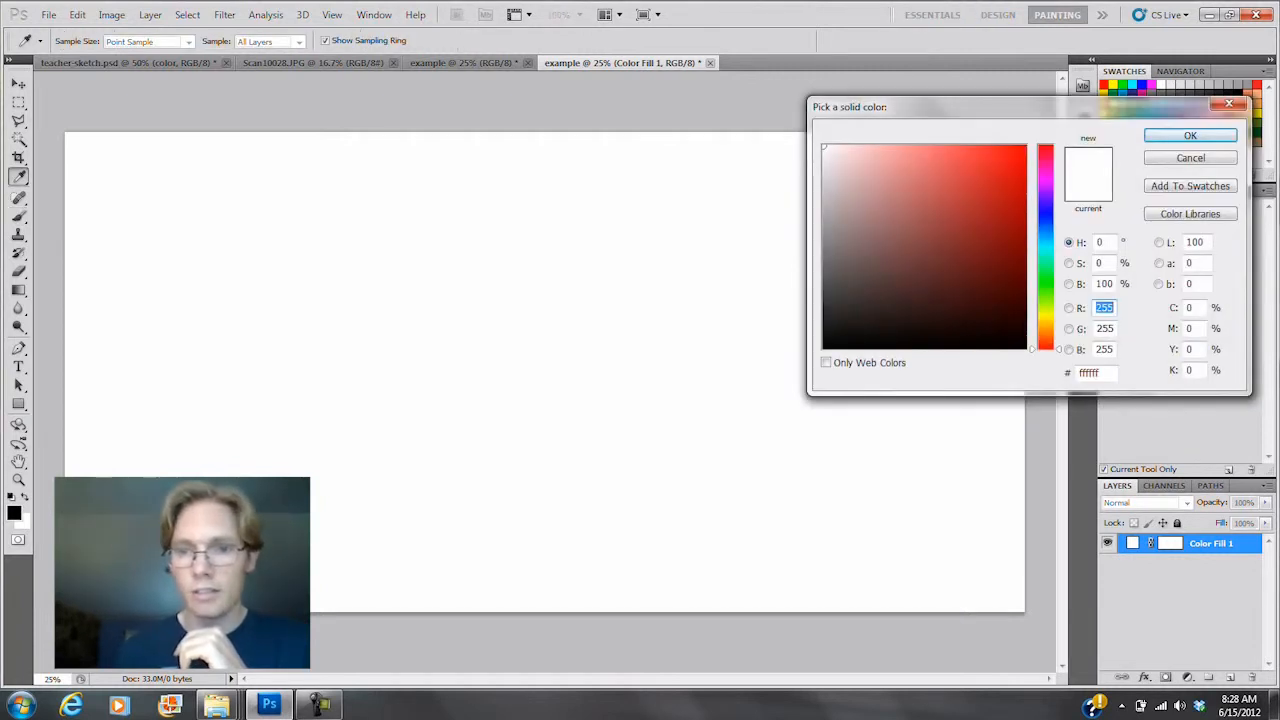
drag(1046, 313, 1046, 324)
drag(830, 154, 829, 158)
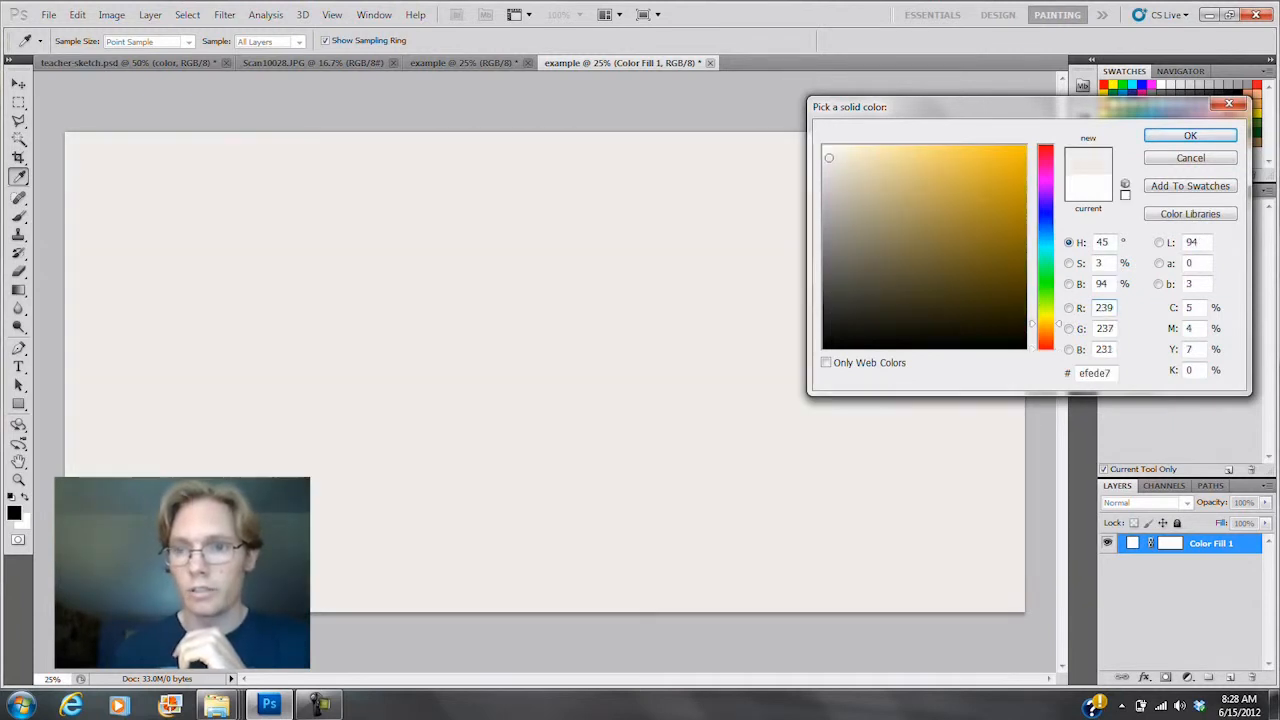
click(1190, 135)
key(b)
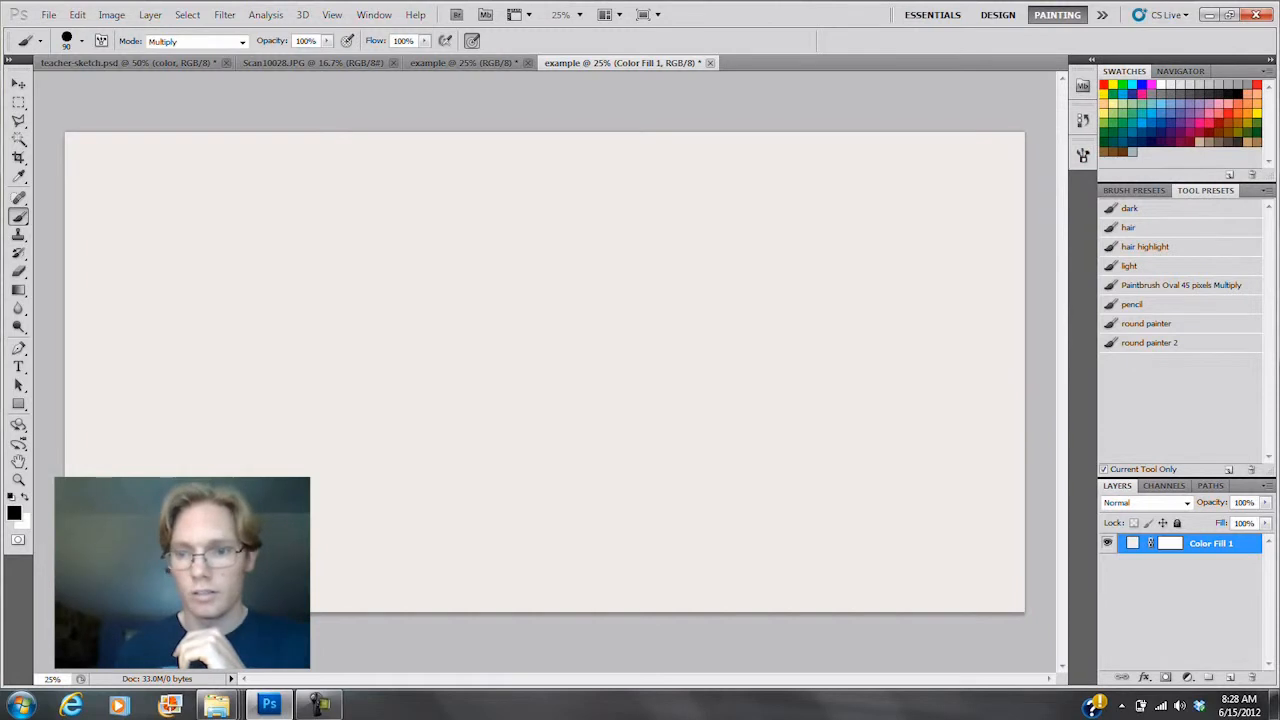
Step: Add an empty layer above the fill layer and name it color
click(1230, 678)
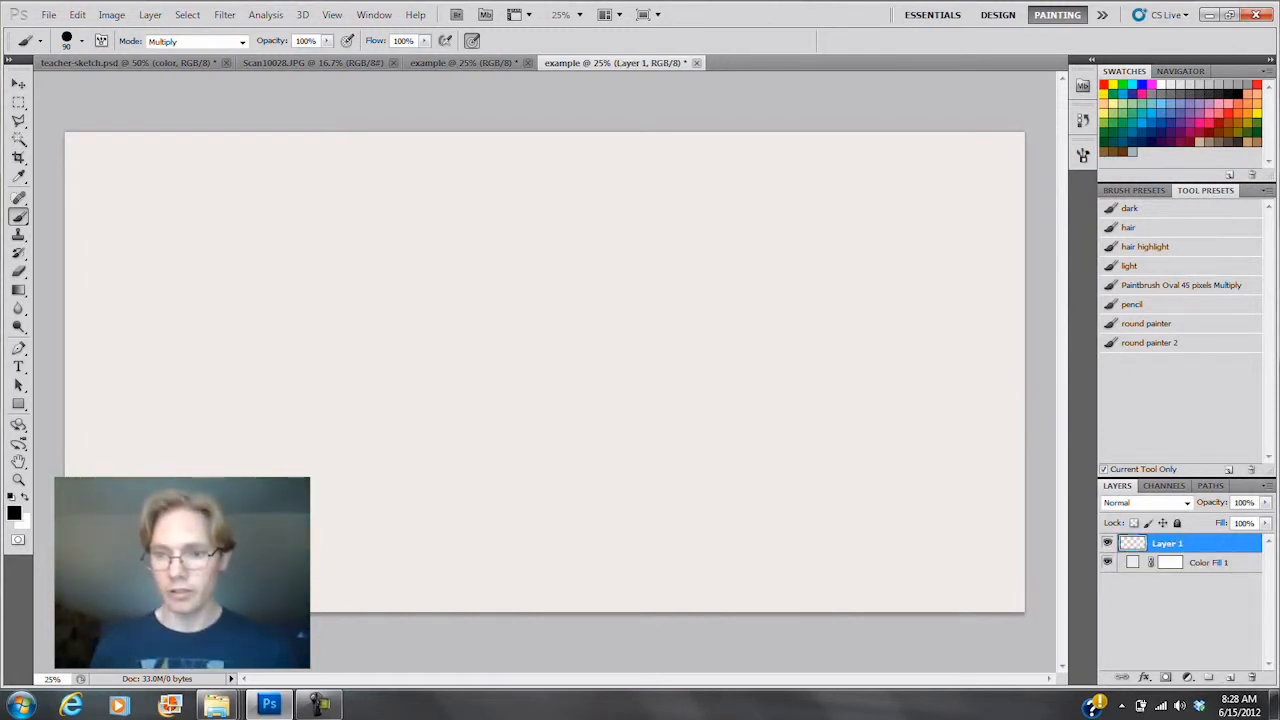
double_click(1218, 544)
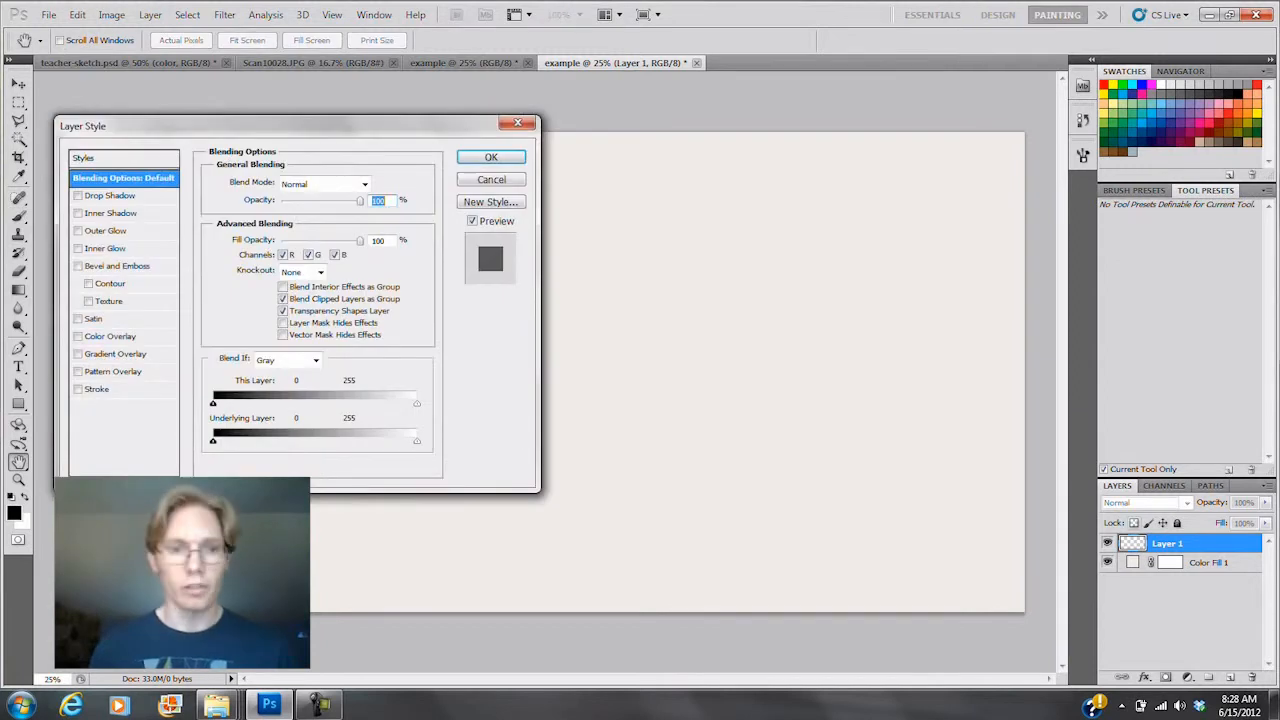
click(491, 180)
double_click(1168, 544)
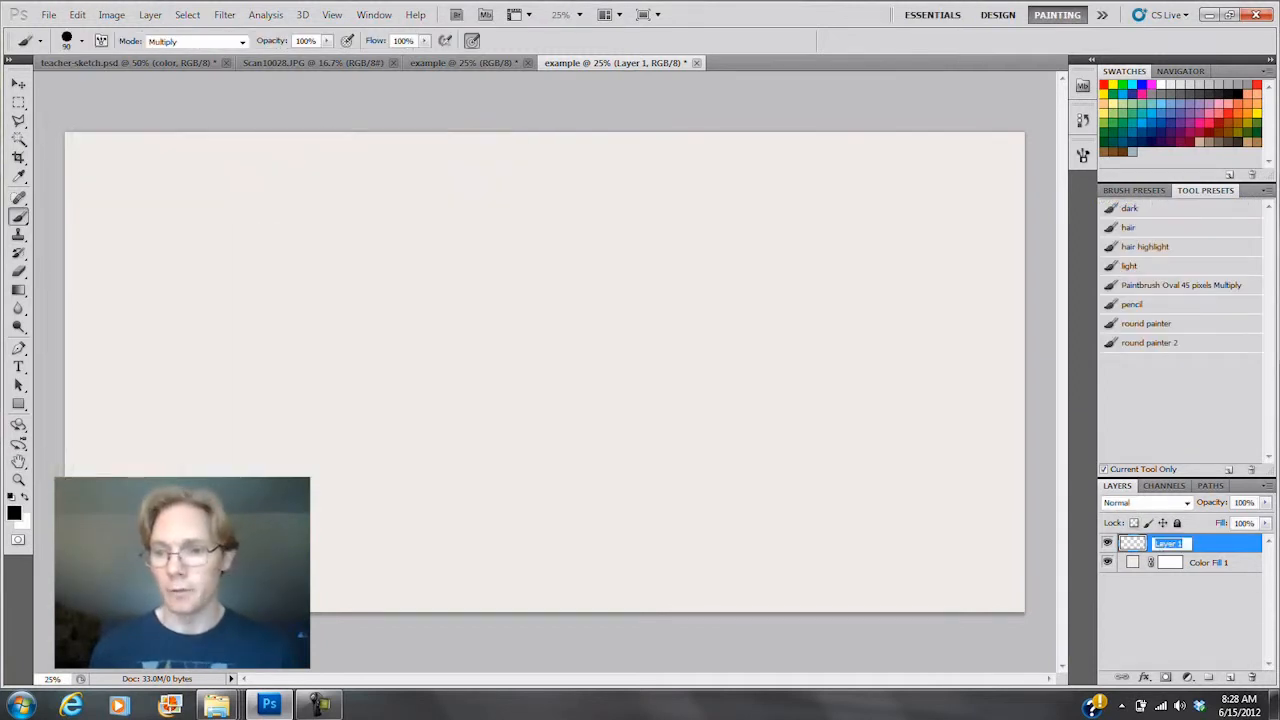
text(color)
key(Return)
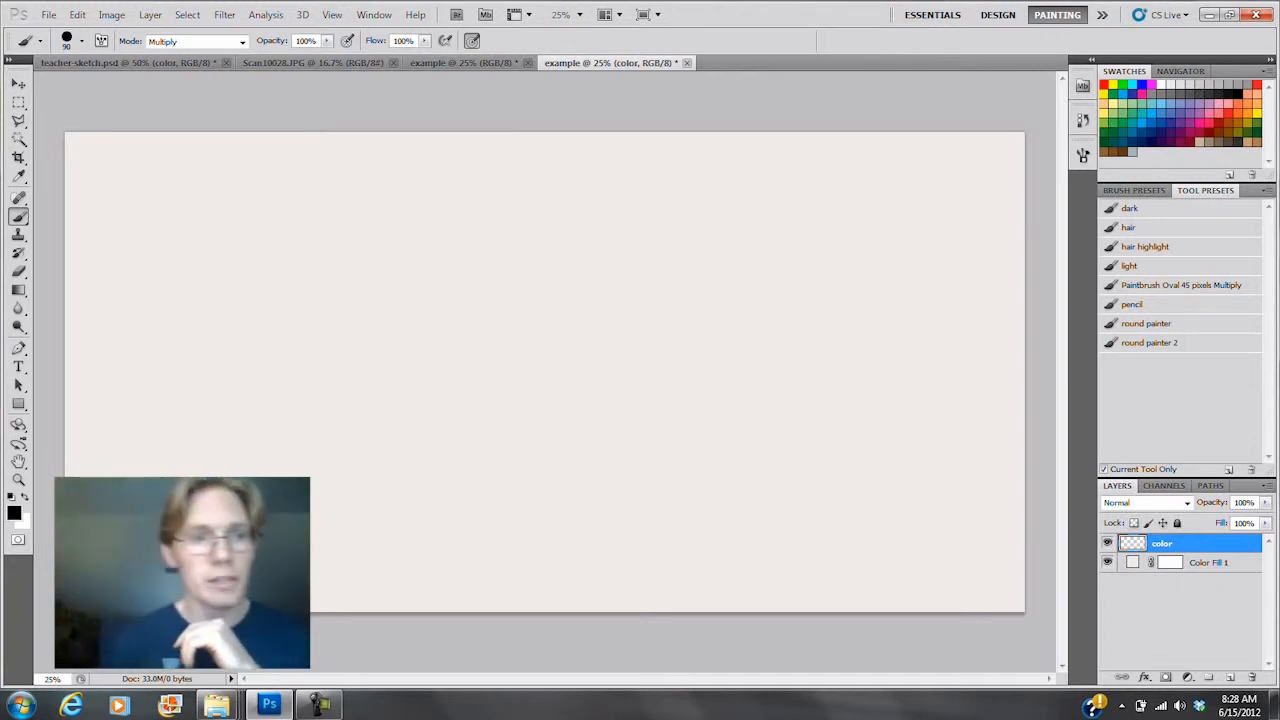
Step: Copy the entire Scan10028.JPG photo and paste it into the new 16 by 8 inch example document
click(318, 62)
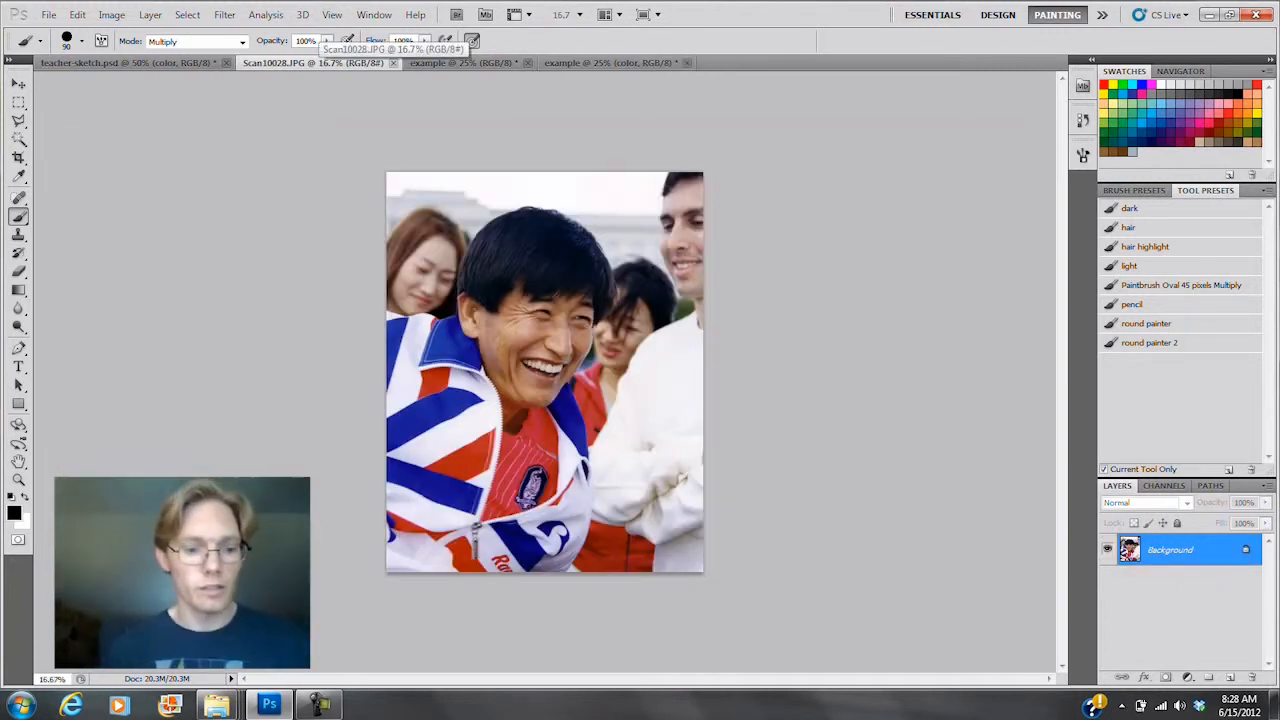
key(ctrl+a)
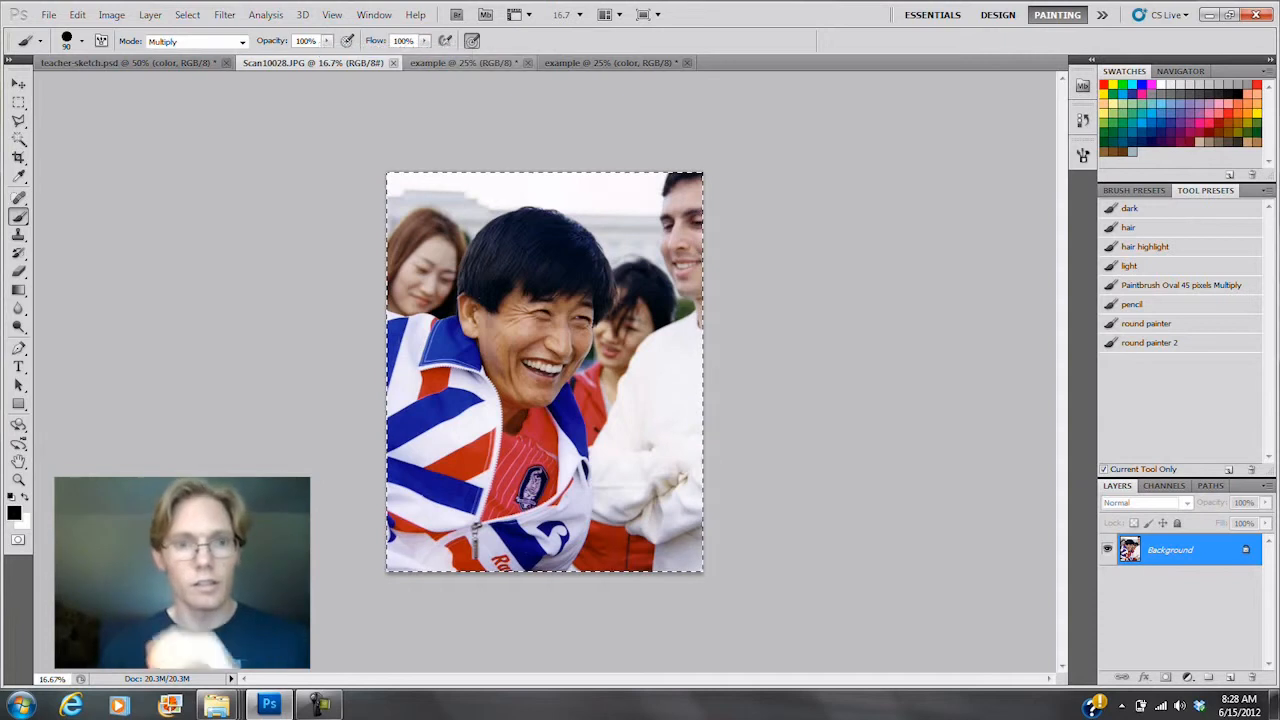
click(130, 62)
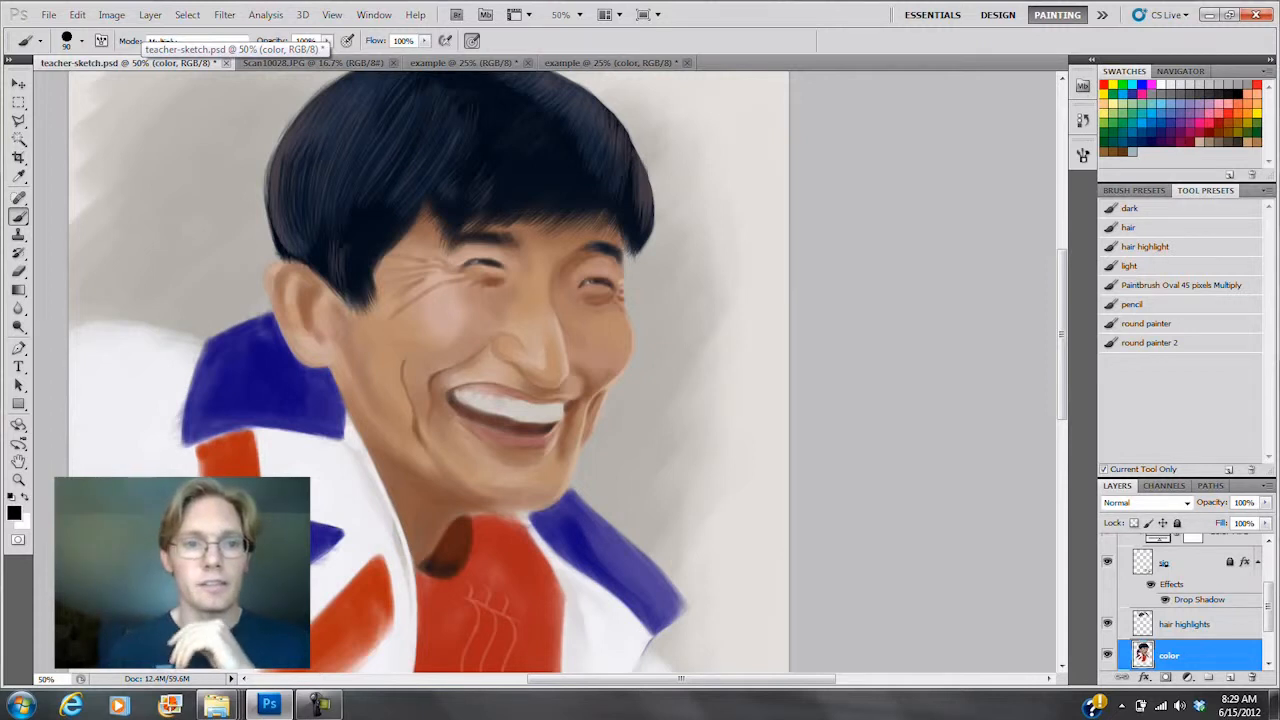
click(290, 62)
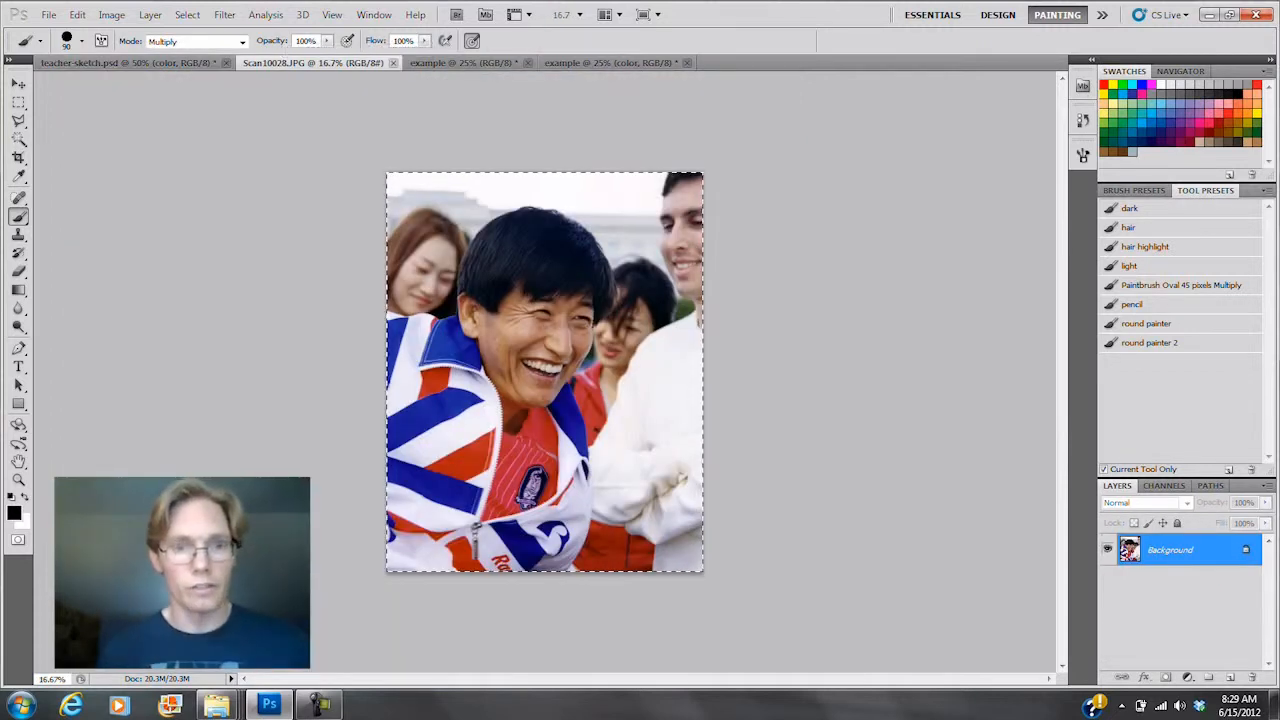
click(610, 62)
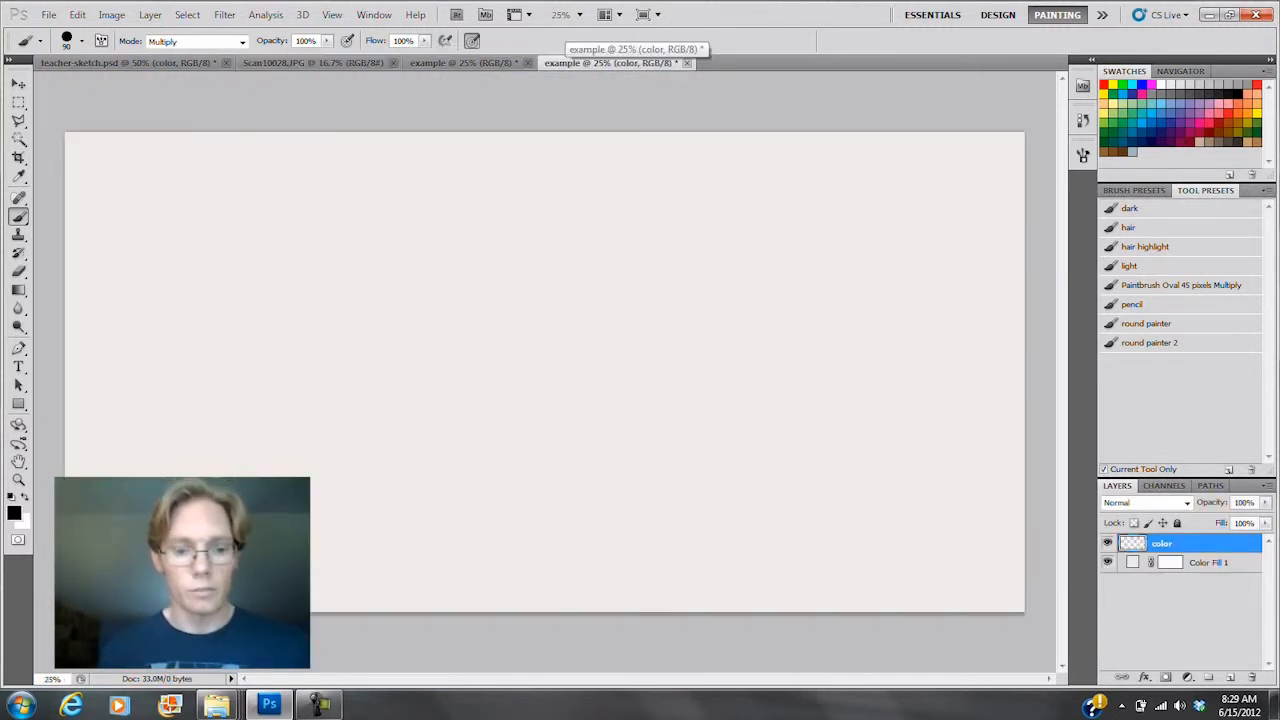
key(ctrl+v)
Step: Scale the pasted photo to about 71% width and 74% height and place it in the canvas's upper-left corner
key(v)
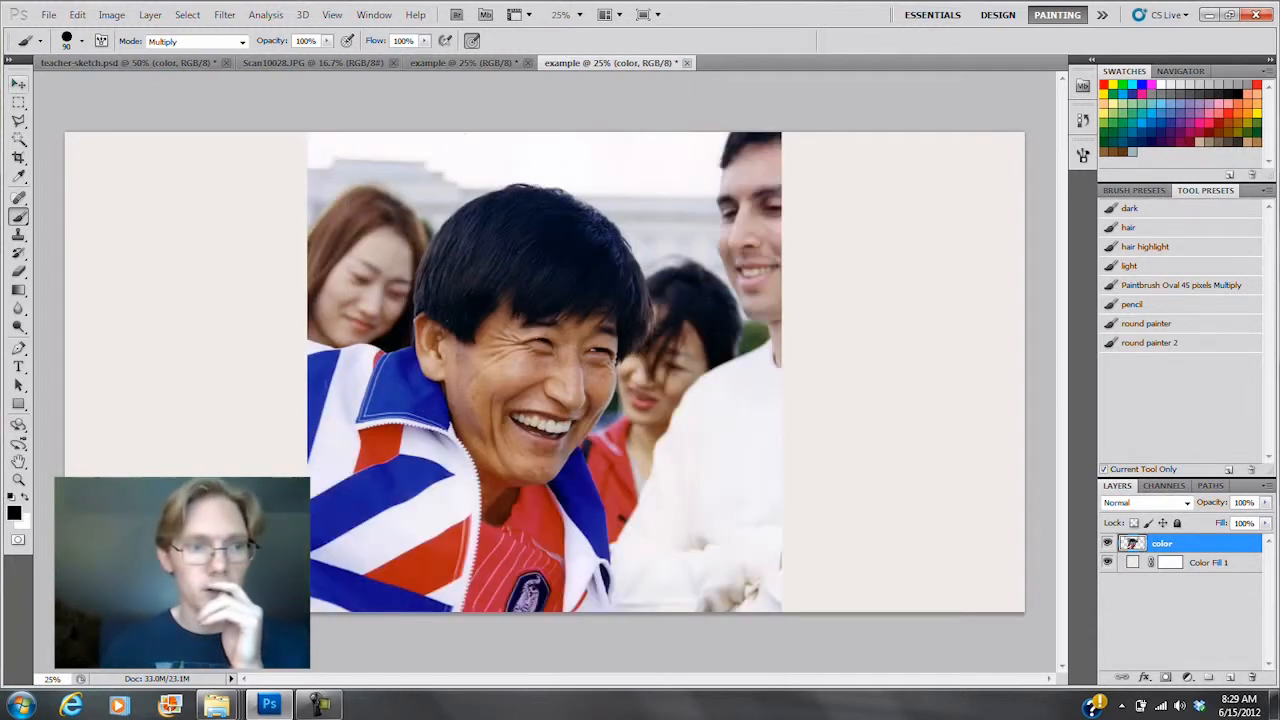
drag(545, 370, 286, 349)
key(ctrl+t)
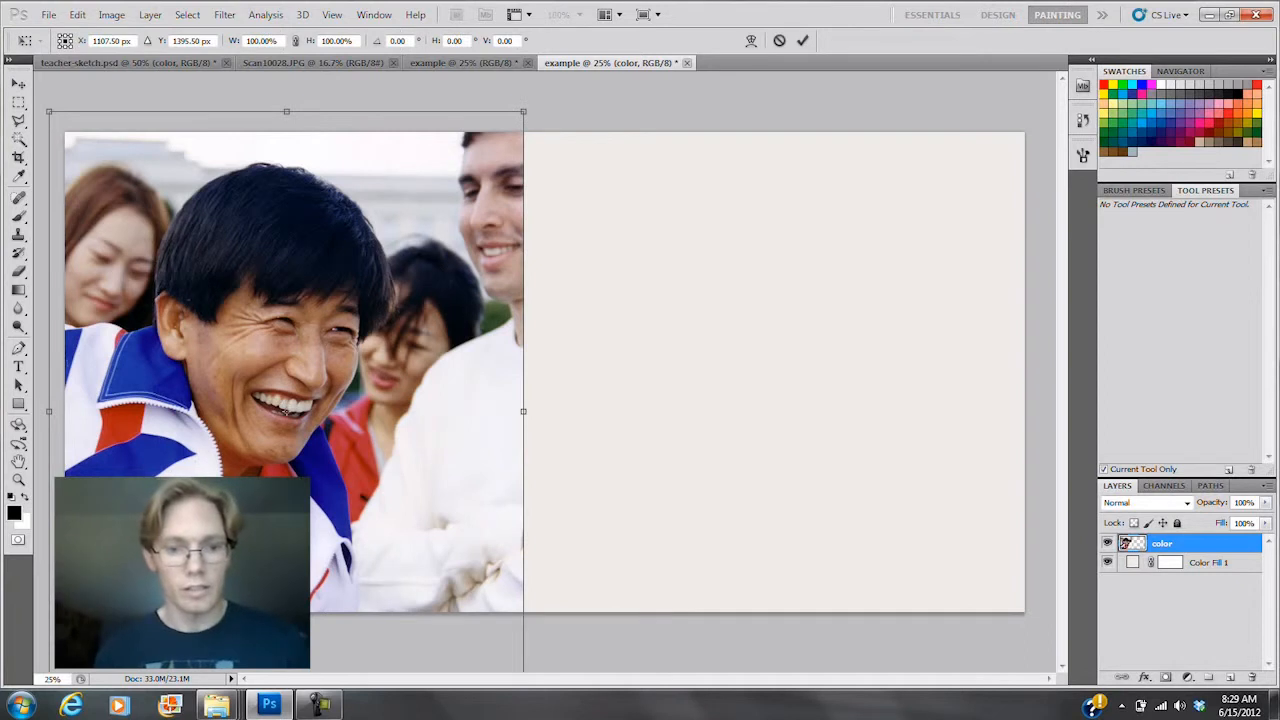
drag(523, 111, 385, 269)
drag(310, 370, 368, 214)
key(ctrl+z)
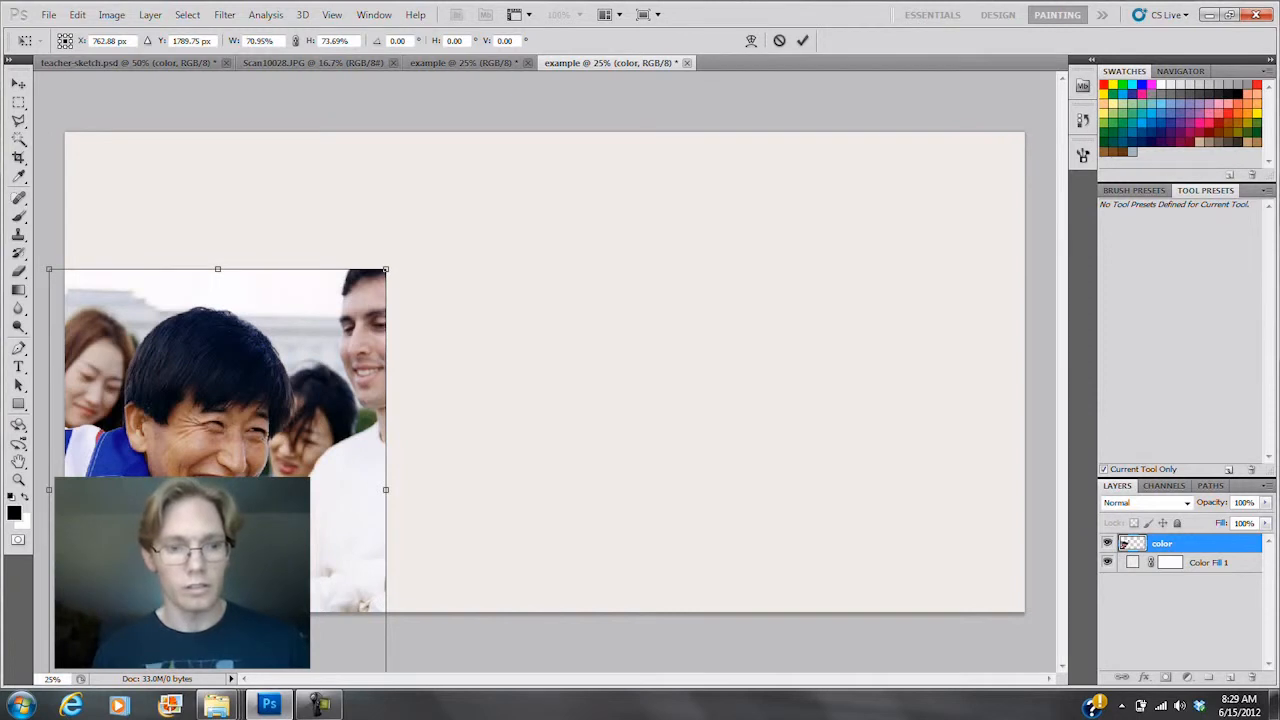
key(Return)
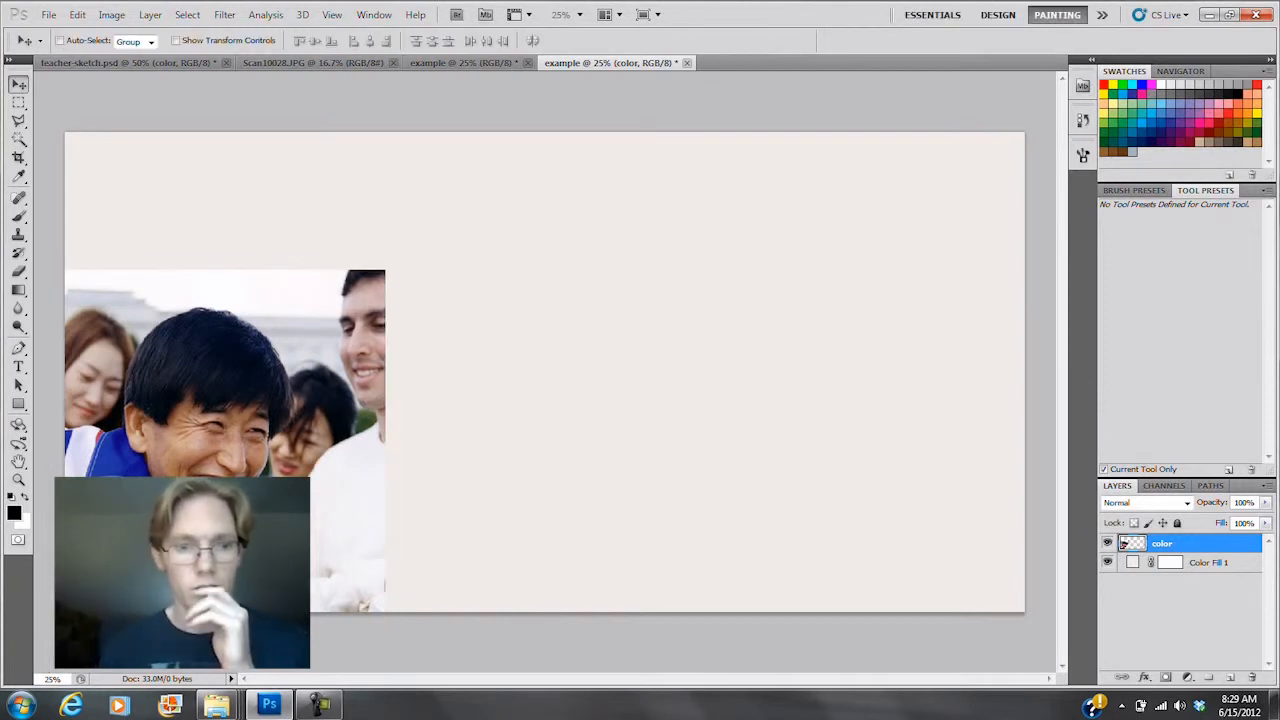
drag(310, 370, 326, 217)
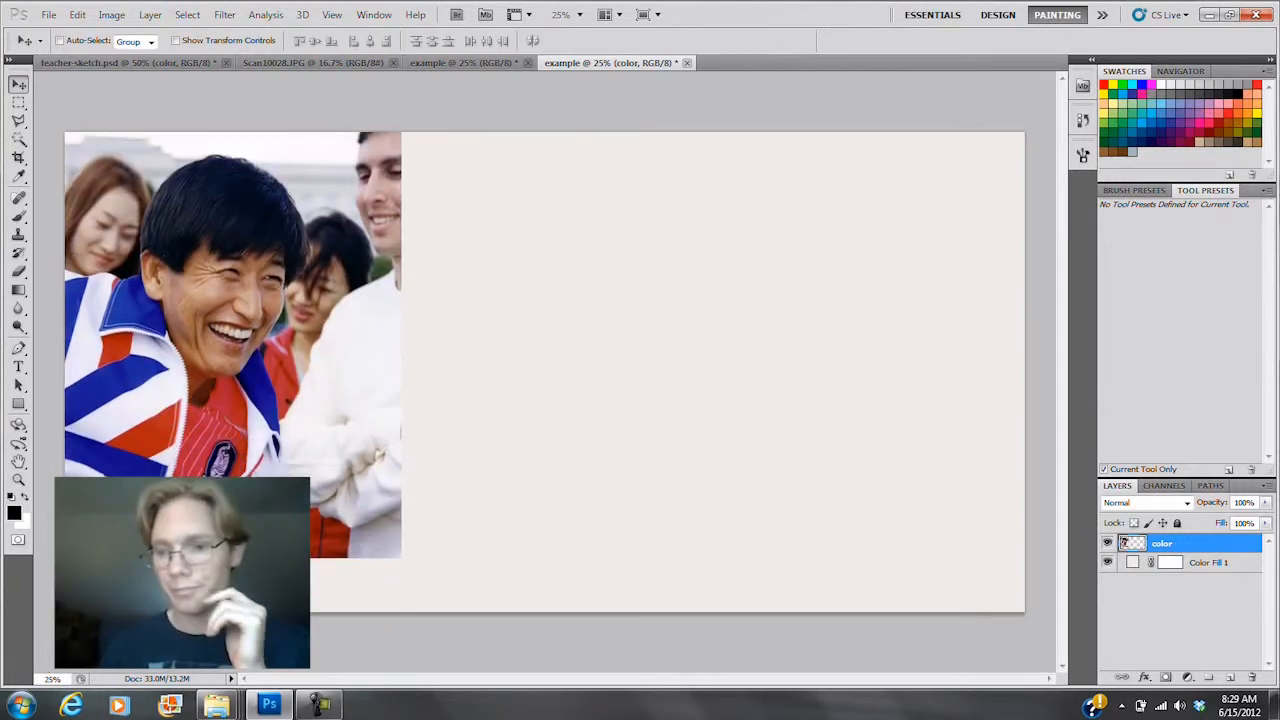
Step: Rename the photo layer as reference and lock all of its attributes
double_click(1162, 543)
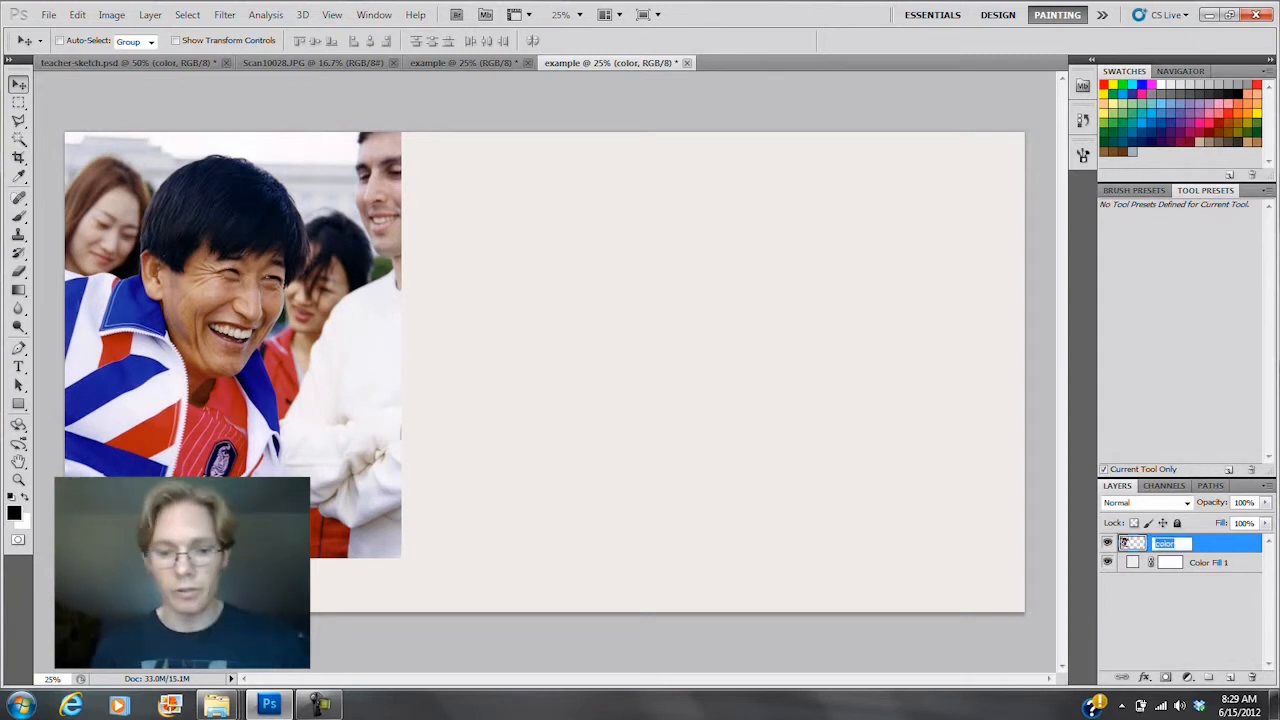
text(reference)
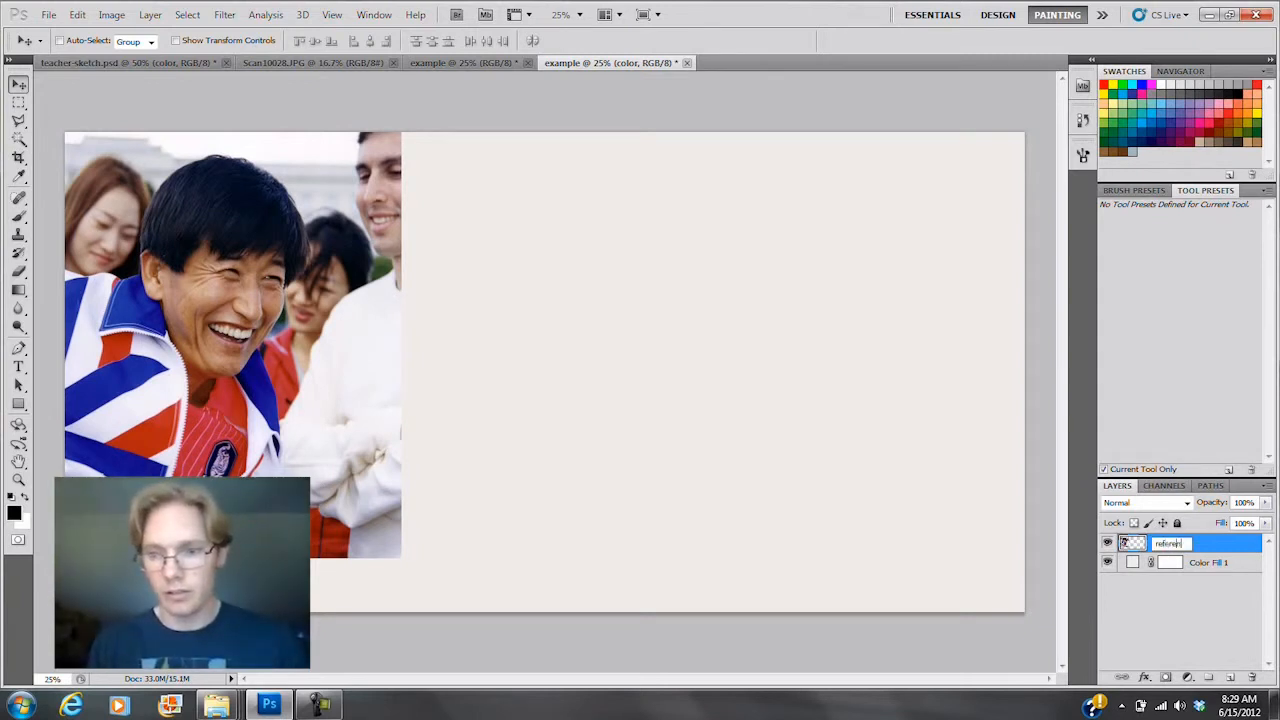
key(Return)
click(1177, 523)
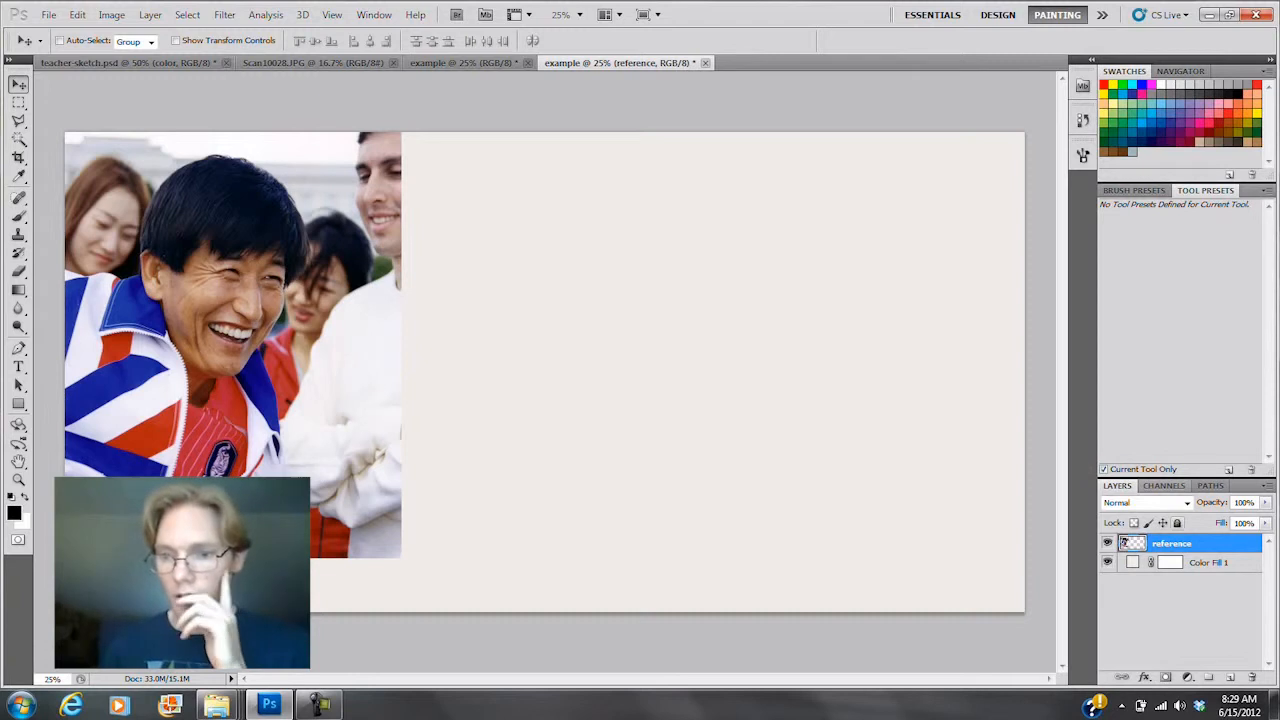
Step: Add an empty layer between the reference layer and the fill layer and name it color
click(1230, 677)
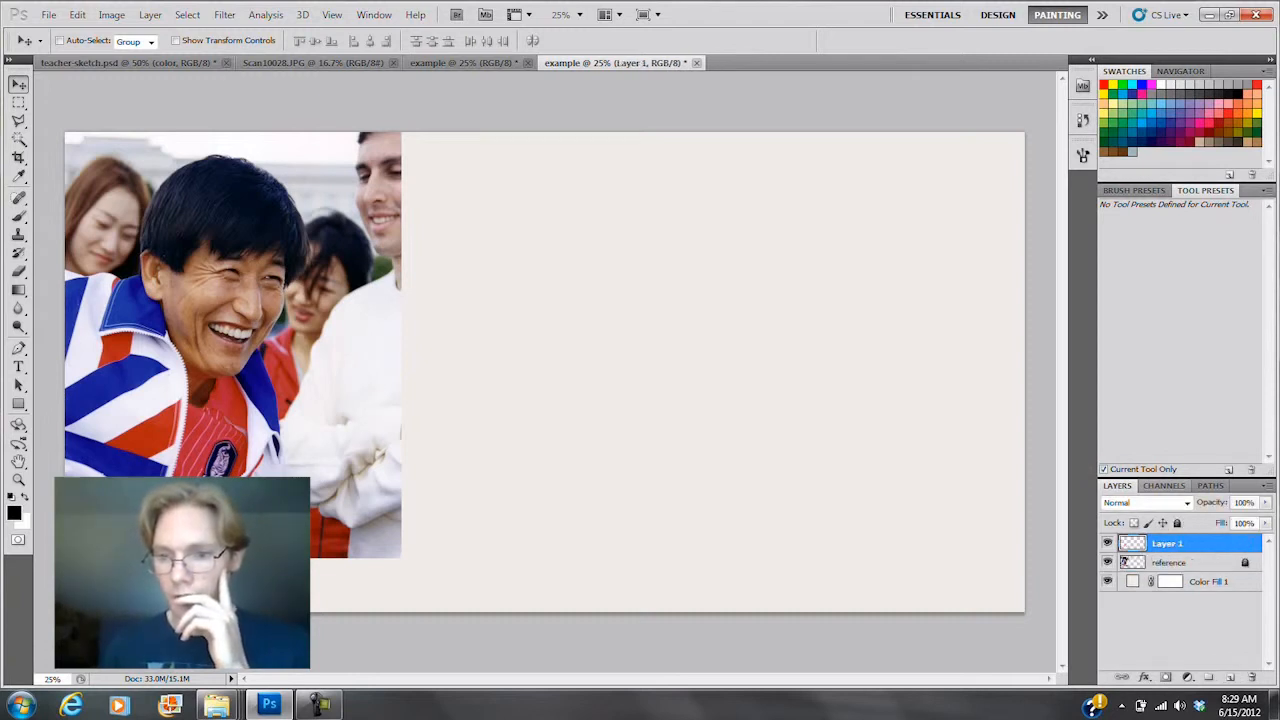
drag(1188, 544, 1187, 571)
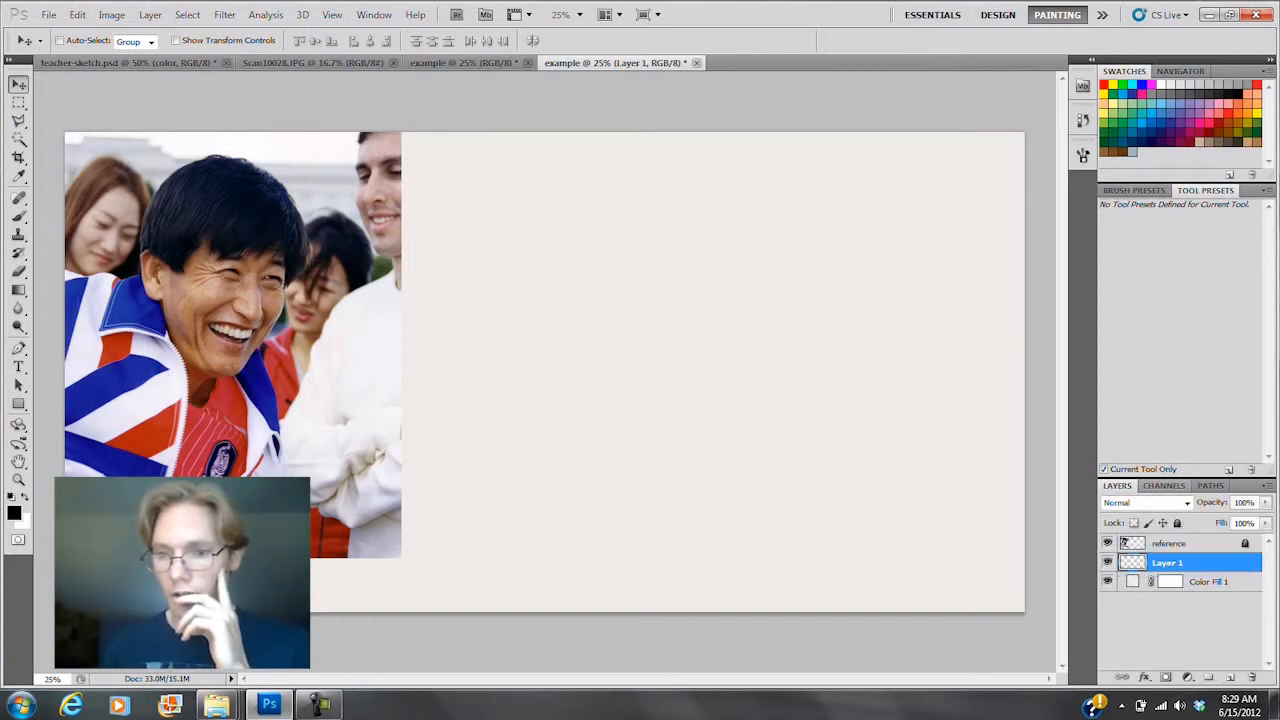
double_click(1168, 562)
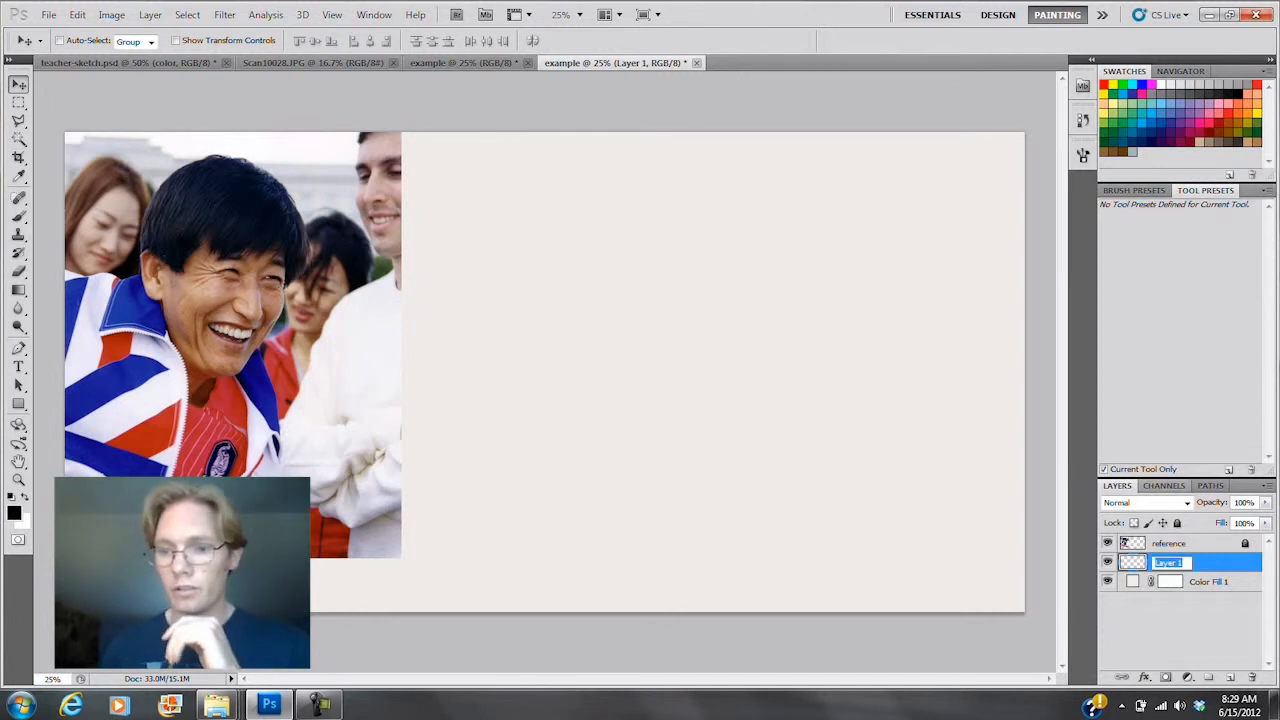
text(color)
key(Return)
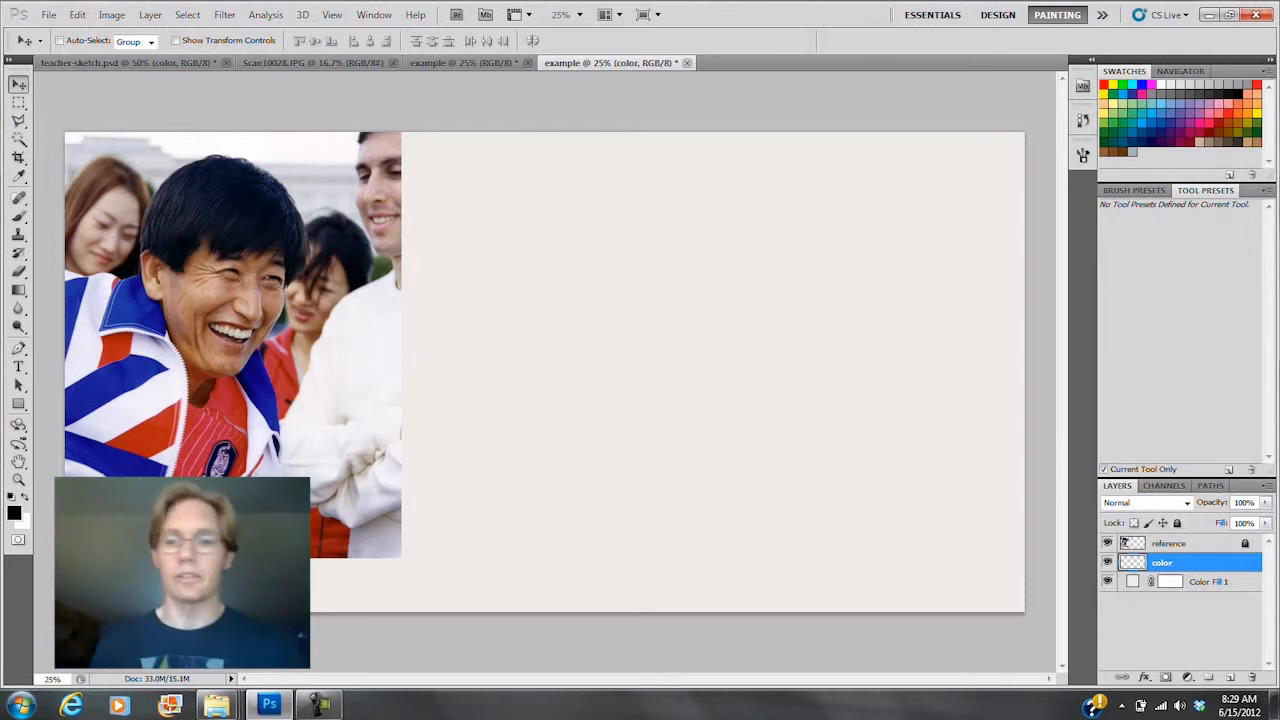
Step: Activate the Brush tool and give the layer list more height
key(b)
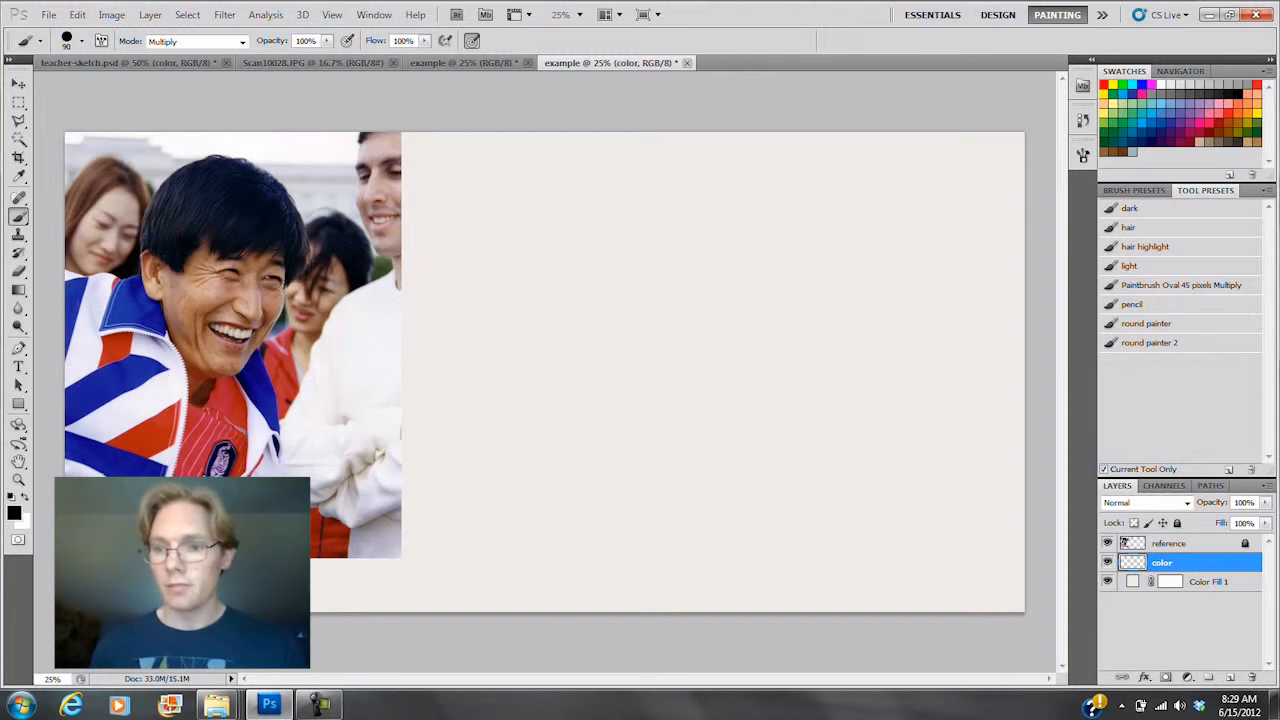
drag(1180, 478, 1180, 383)
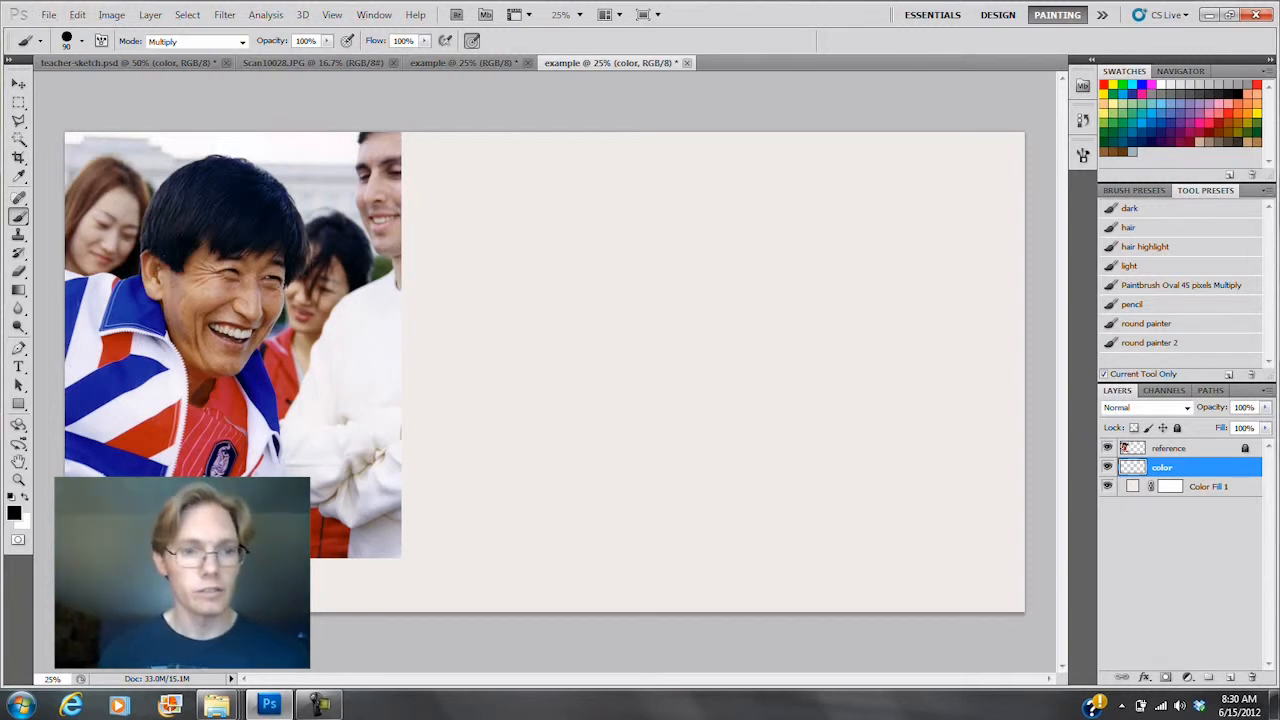
Step: Mix a yellowish tan foreground color, #c3aa7b, by eye as a skin tone
click(14, 513)
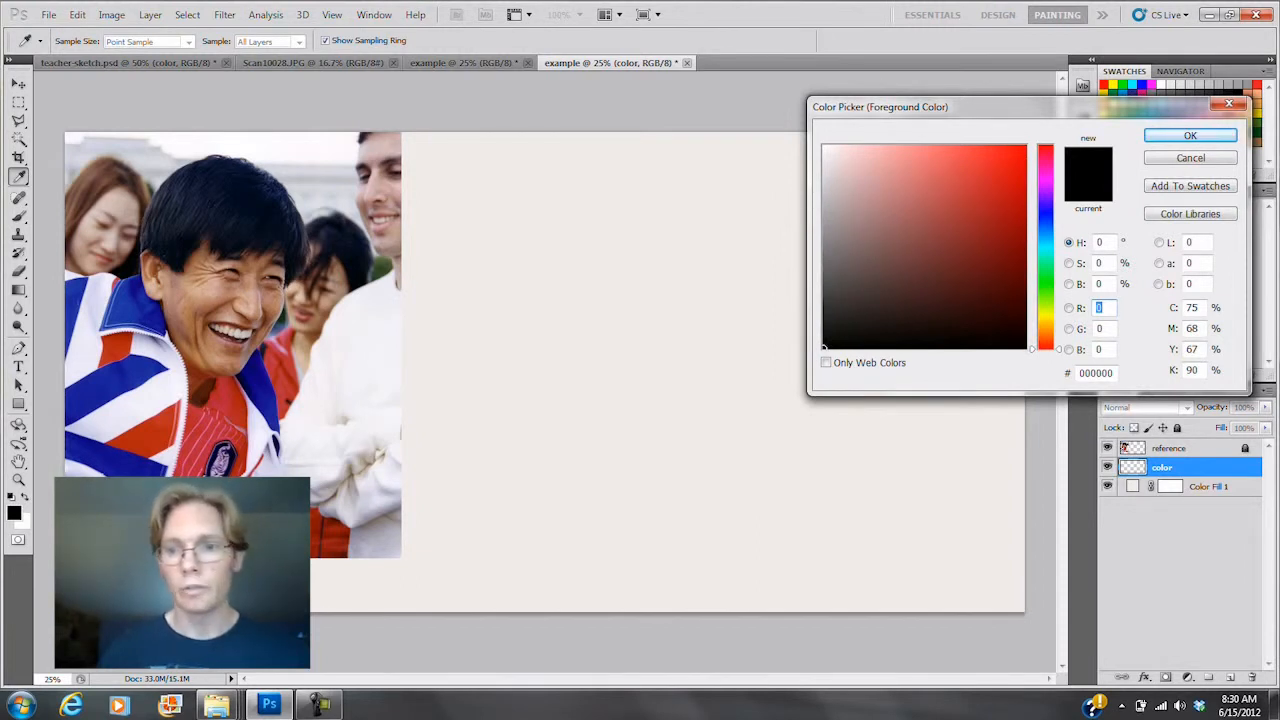
mouse_move(1045, 348)
mouse_down()
mouse_move(1045, 233)
mouse_move(1045, 325)
mouse_up()
drag(912, 160, 916, 160)
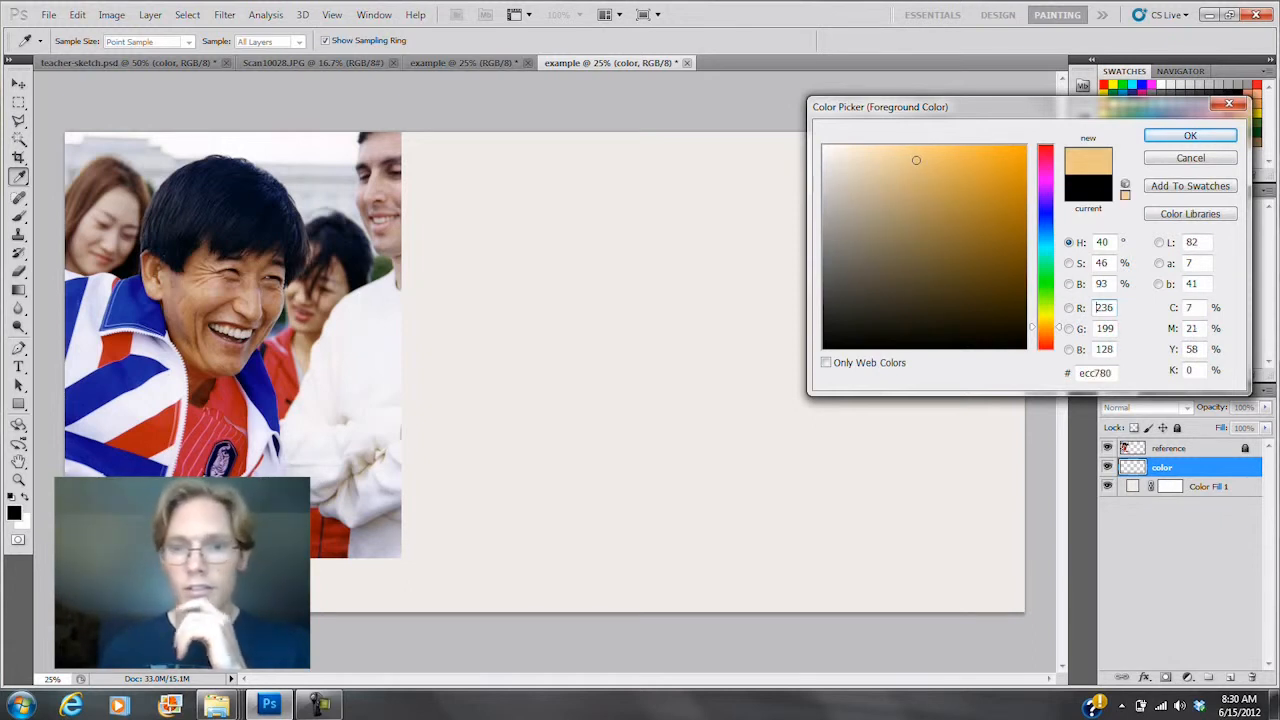
mouse_move(916, 160)
mouse_down()
mouse_move(924, 194)
mouse_move(918, 177)
mouse_move(929, 178)
mouse_up()
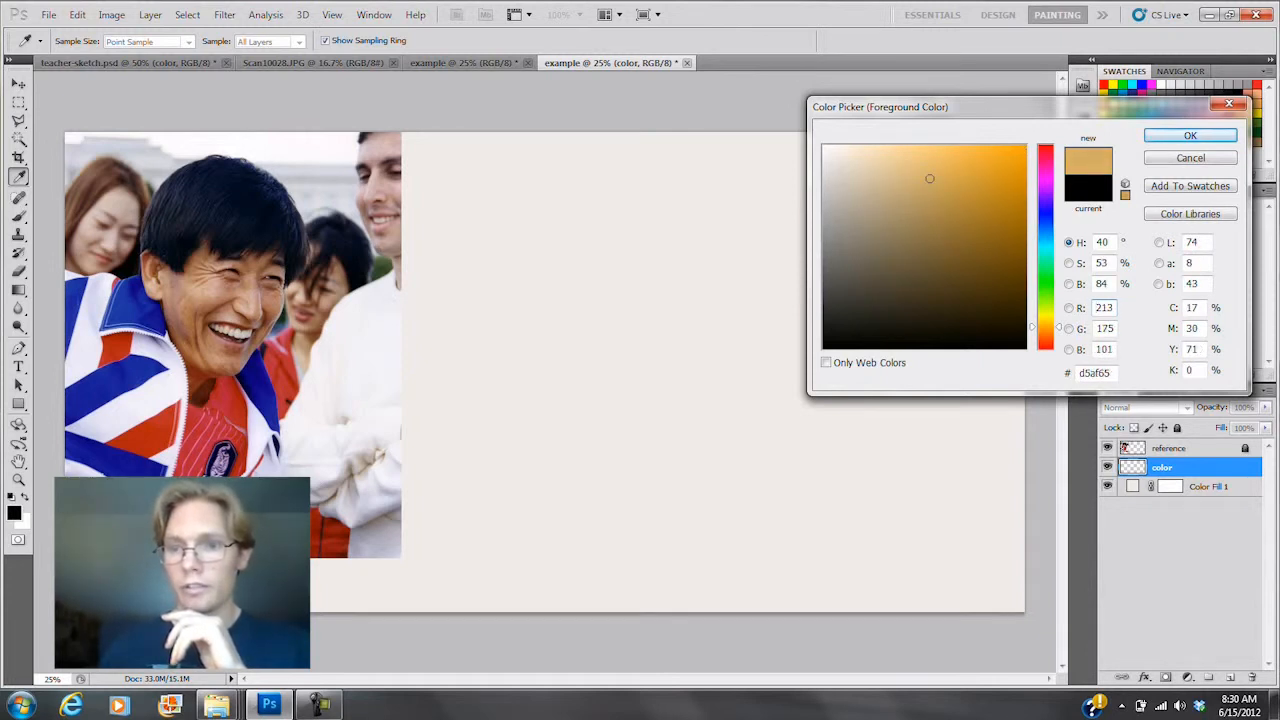
drag(929, 178, 898, 193)
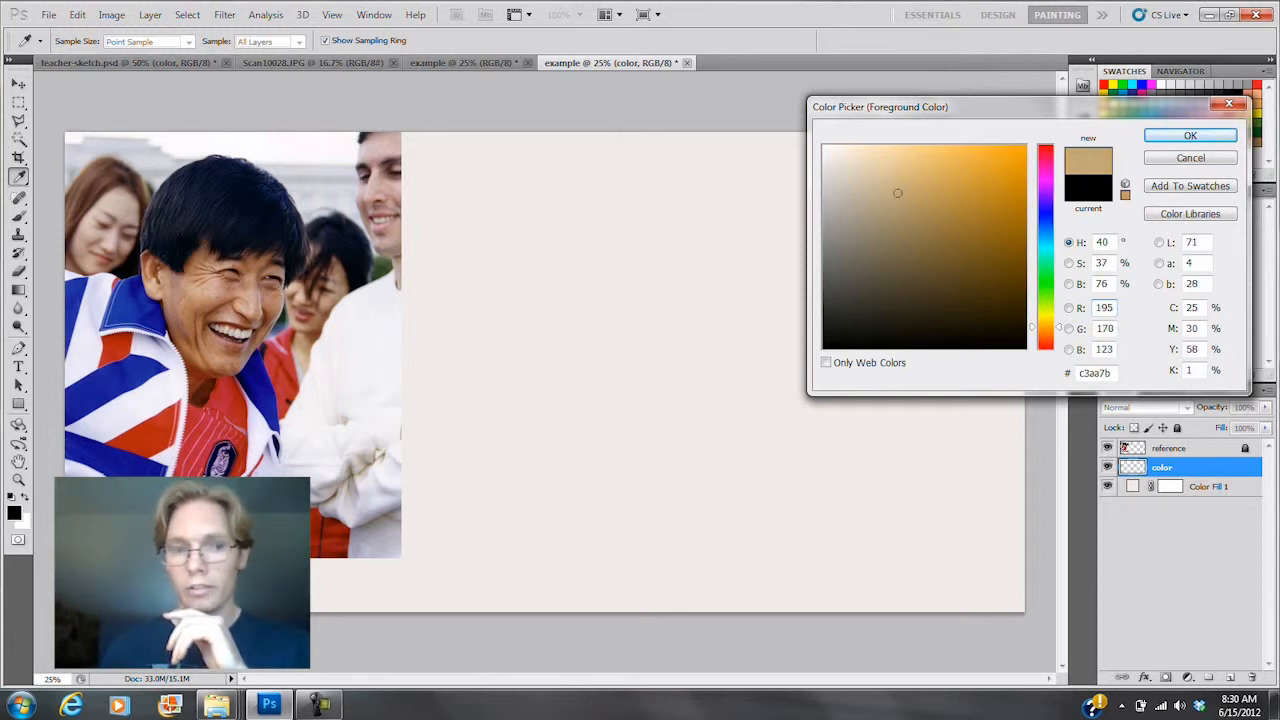
key(Return)
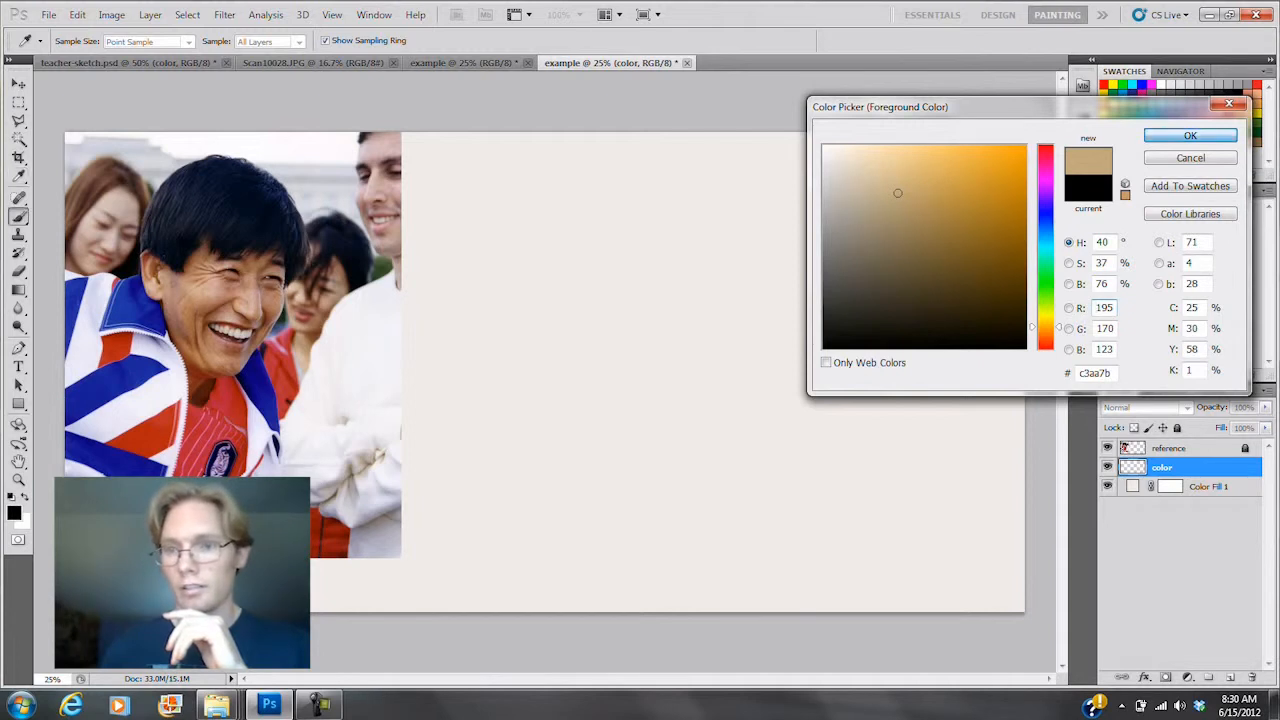
Step: Set the foreground color to the skin midtone #b68f84 sampled from the laughing man's face in the photo
click(14, 513)
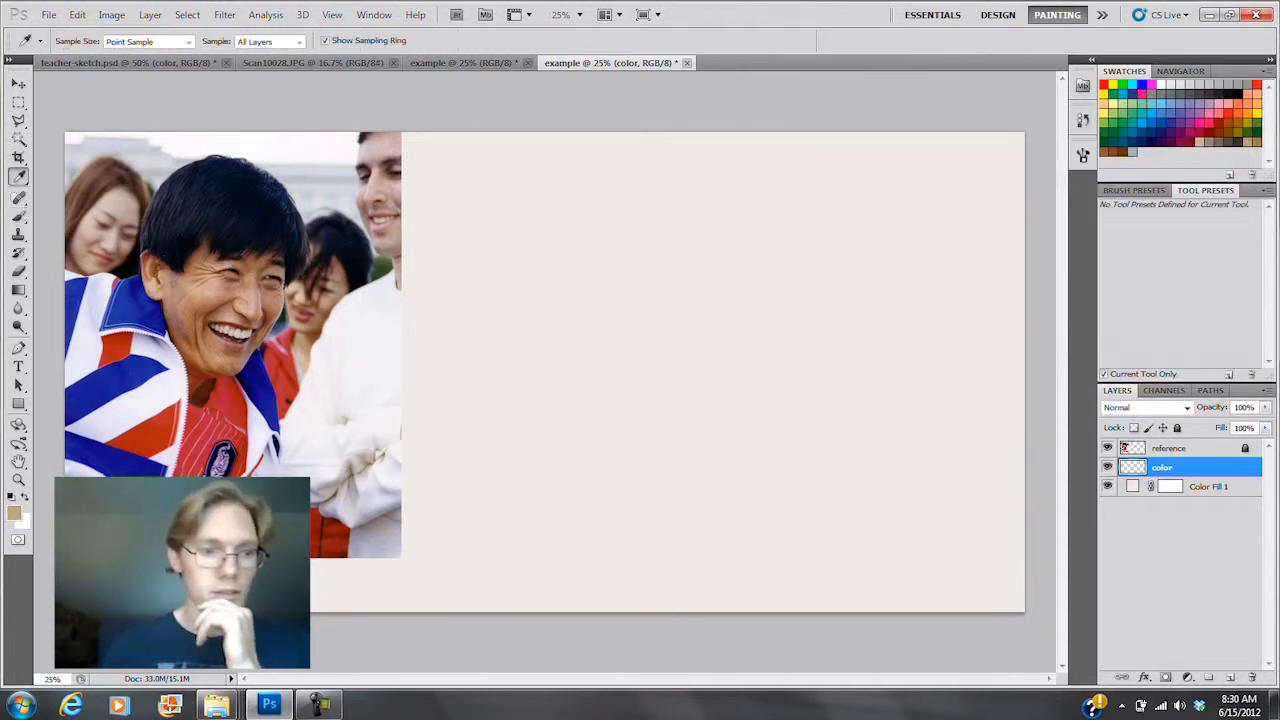
click(1046, 334)
drag(908, 195, 900, 187)
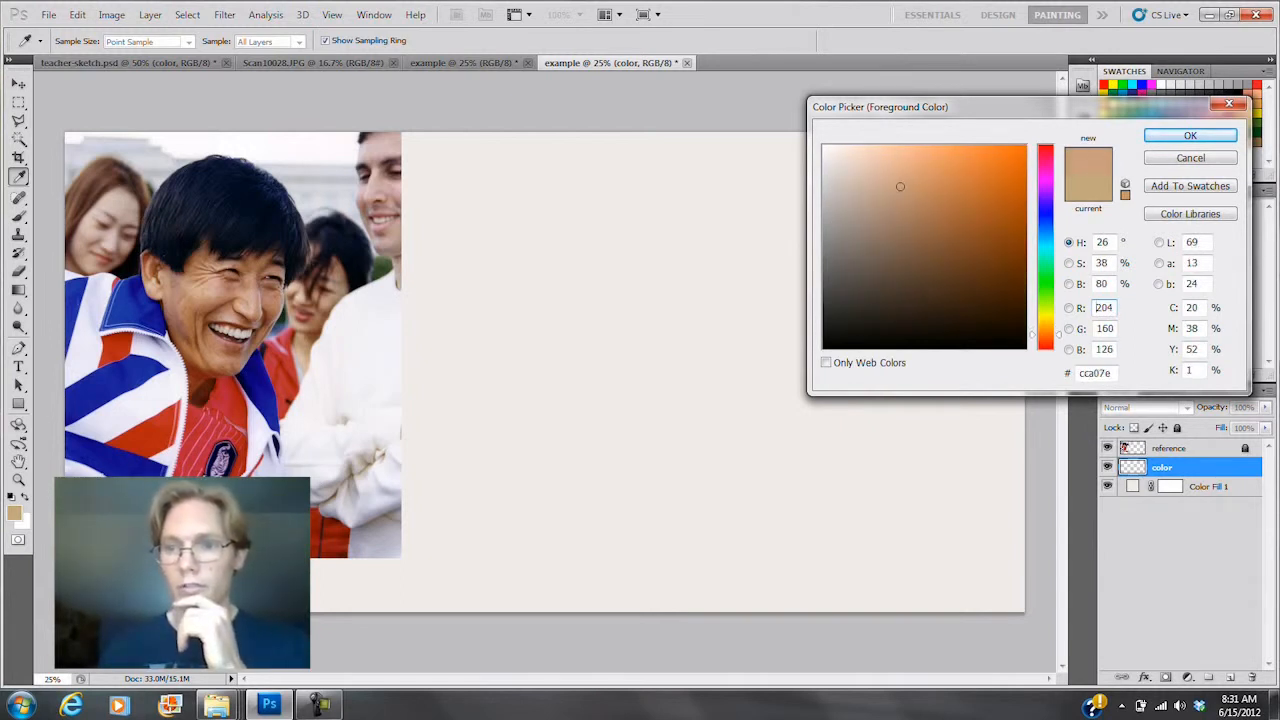
mouse_move(218, 290)
mouse_down()
mouse_move(195, 325)
mouse_move(215, 300)
mouse_up()
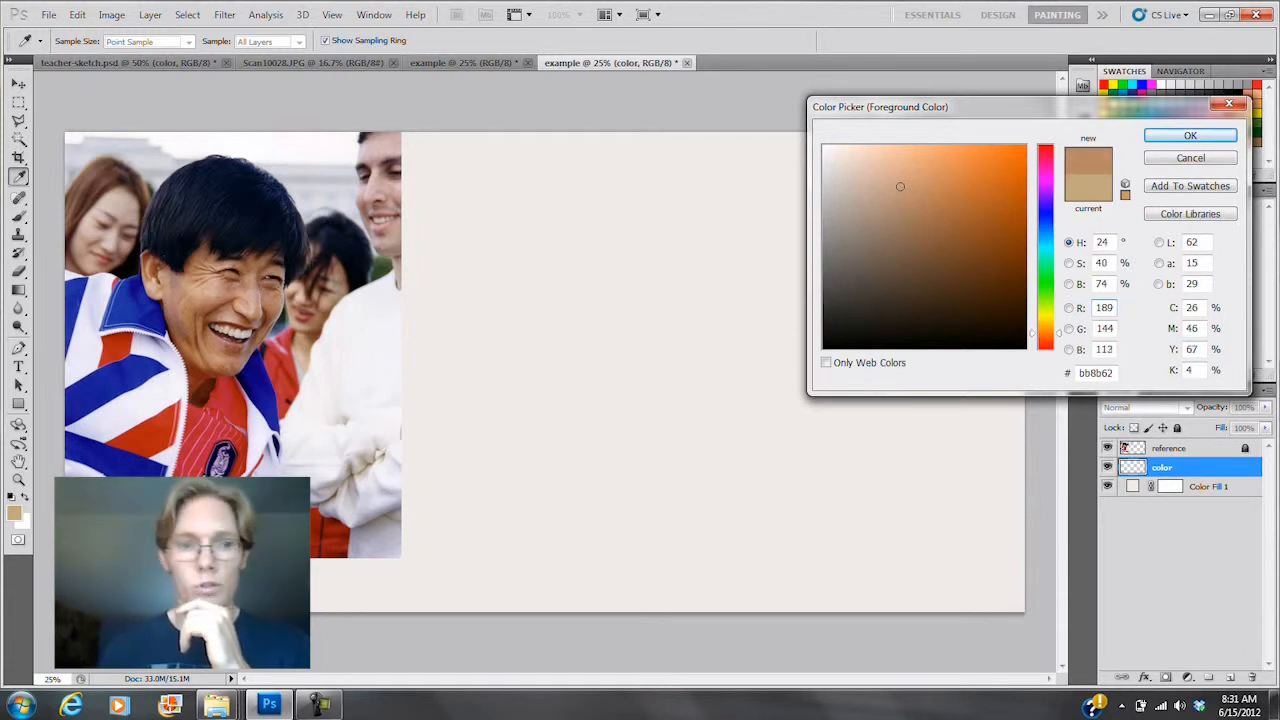
mouse_move(232, 300)
mouse_down()
mouse_move(222, 284)
mouse_move(218, 306)
mouse_move(224, 290)
mouse_move(216, 298)
mouse_move(238, 316)
mouse_move(212, 286)
mouse_move(226, 326)
mouse_up()
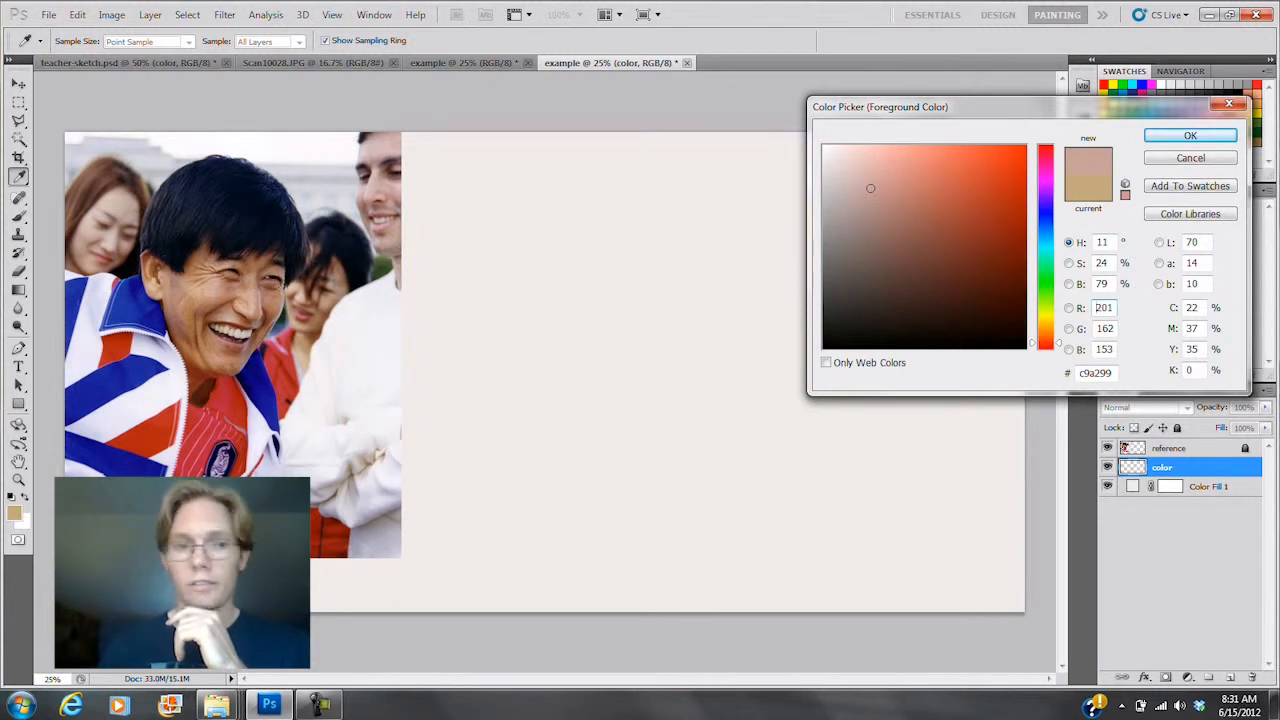
click(204, 306)
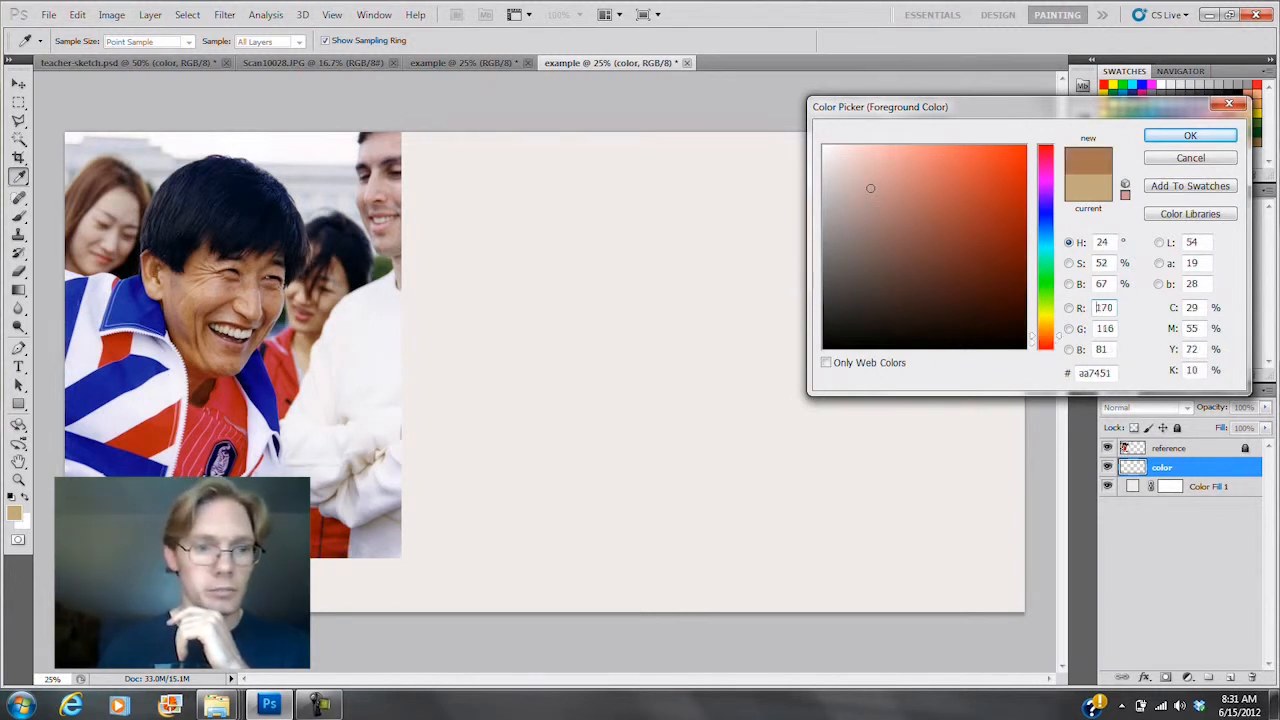
mouse_move(204, 306)
mouse_down()
mouse_move(212, 318)
mouse_move(230, 296)
mouse_move(240, 304)
mouse_up()
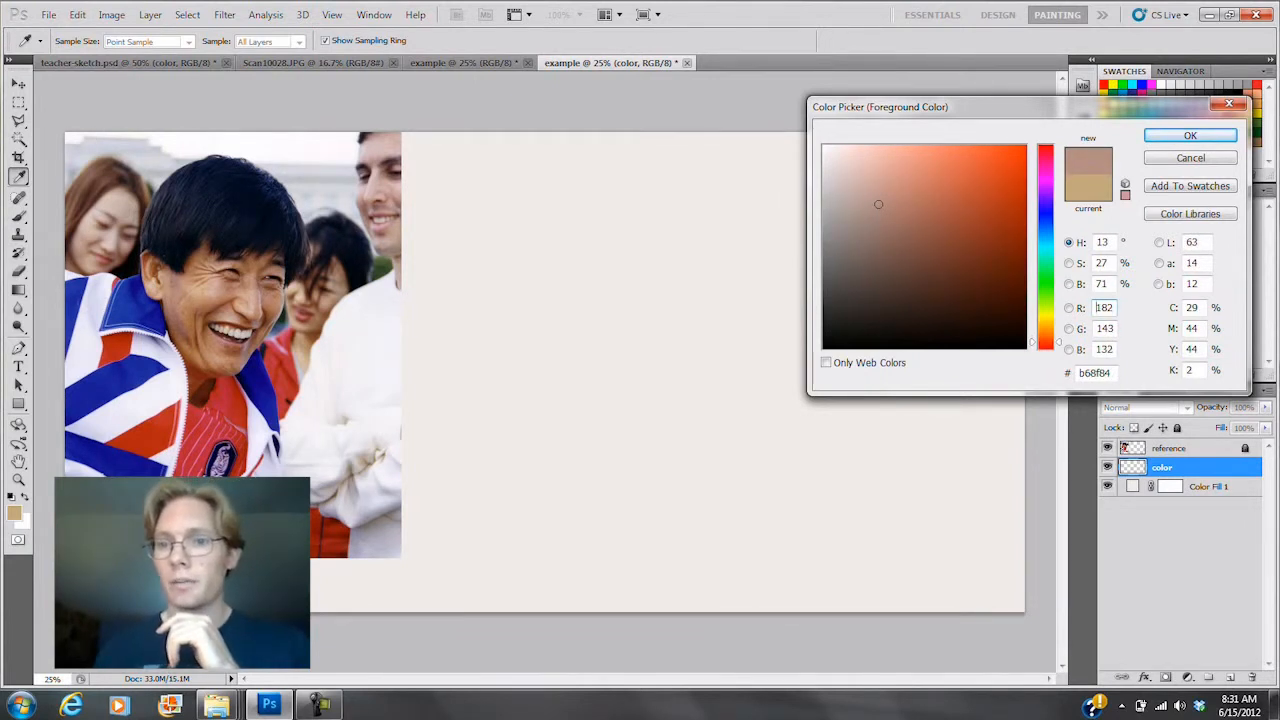
key(Return)
Step: Brush a small square swatch of the skin midtone on the blank canvas to the right of the photo
key(b)
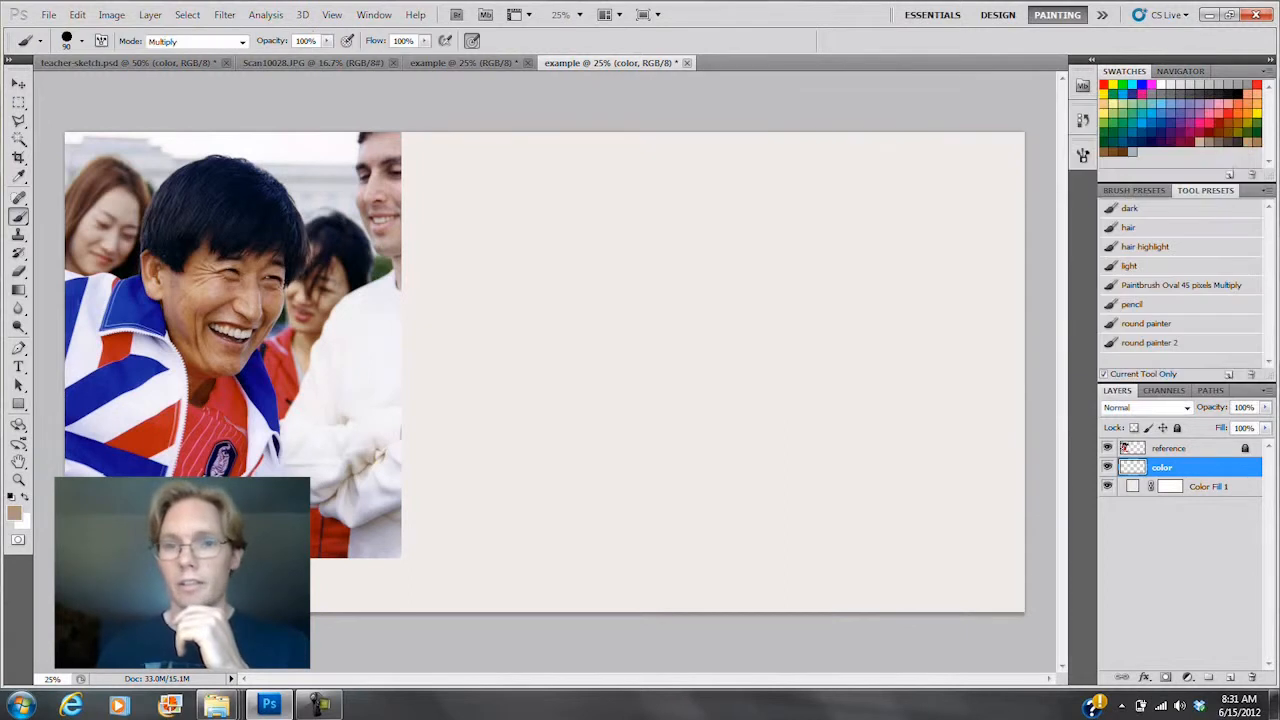
mouse_move(565, 208)
mouse_down()
mouse_move(575, 250)
mouse_move(598, 215)
mouse_move(560, 255)
mouse_move(570, 259)
mouse_up()
mouse_move(607, 220)
mouse_down()
mouse_move(608, 248)
mouse_move(596, 204)
mouse_move(572, 206)
mouse_up()
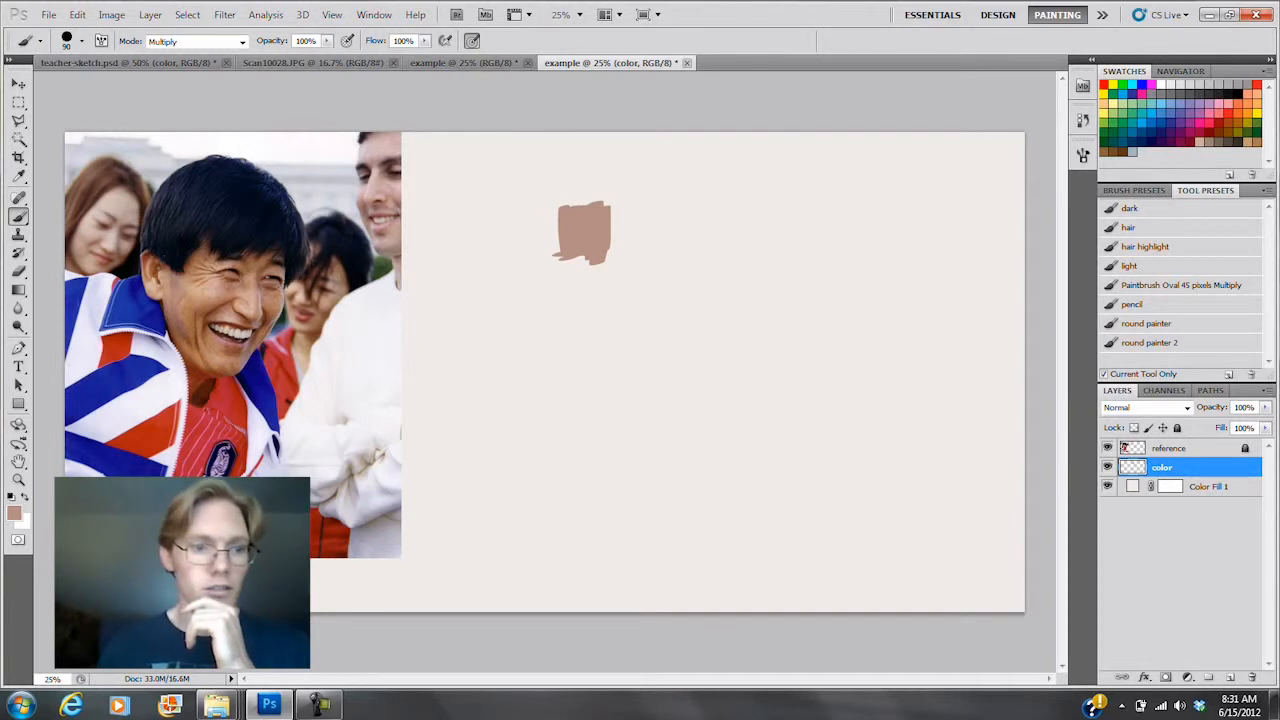
Step: Lighten the foreground color to pink #e4bdb2 and paint a matching swatch directly left of the midtone swatch
click(14, 513)
drag(878, 204, 867, 166)
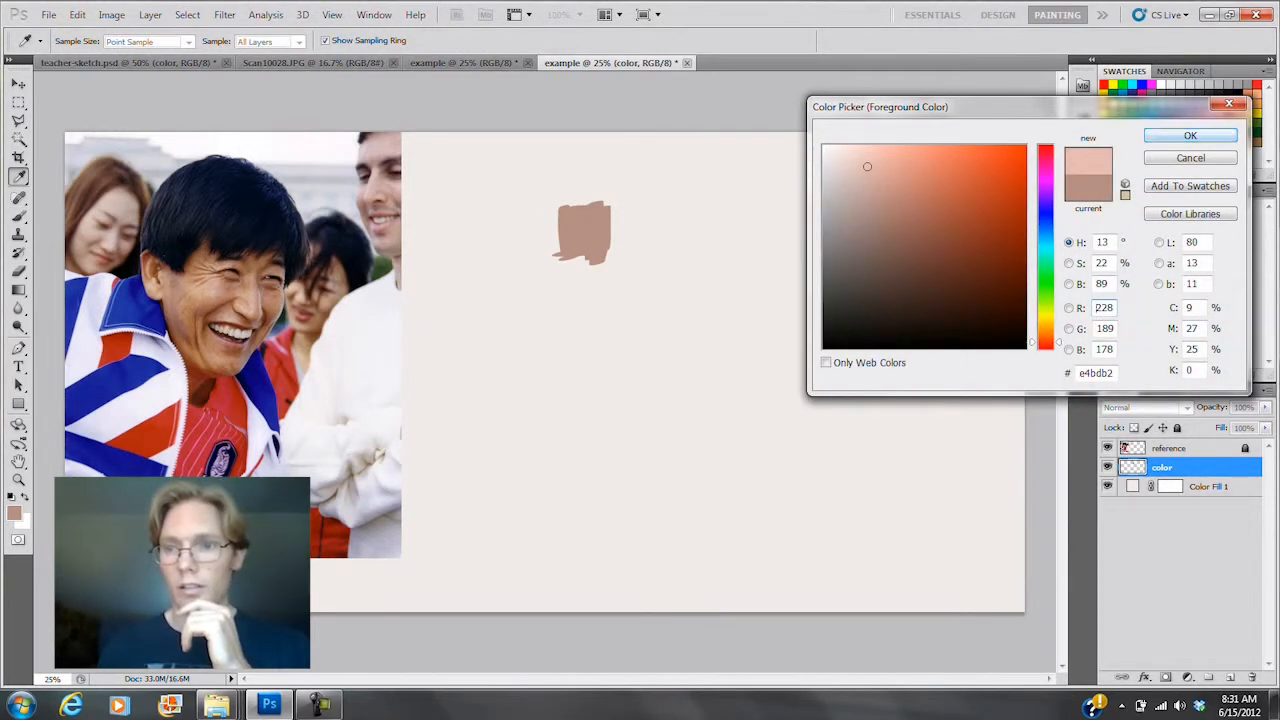
click(1190, 135)
mouse_move(509, 218)
mouse_down()
mouse_move(520, 251)
mouse_move(554, 253)
mouse_move(543, 209)
mouse_move(512, 220)
mouse_move(557, 240)
mouse_move(562, 228)
mouse_move(561, 251)
mouse_up()
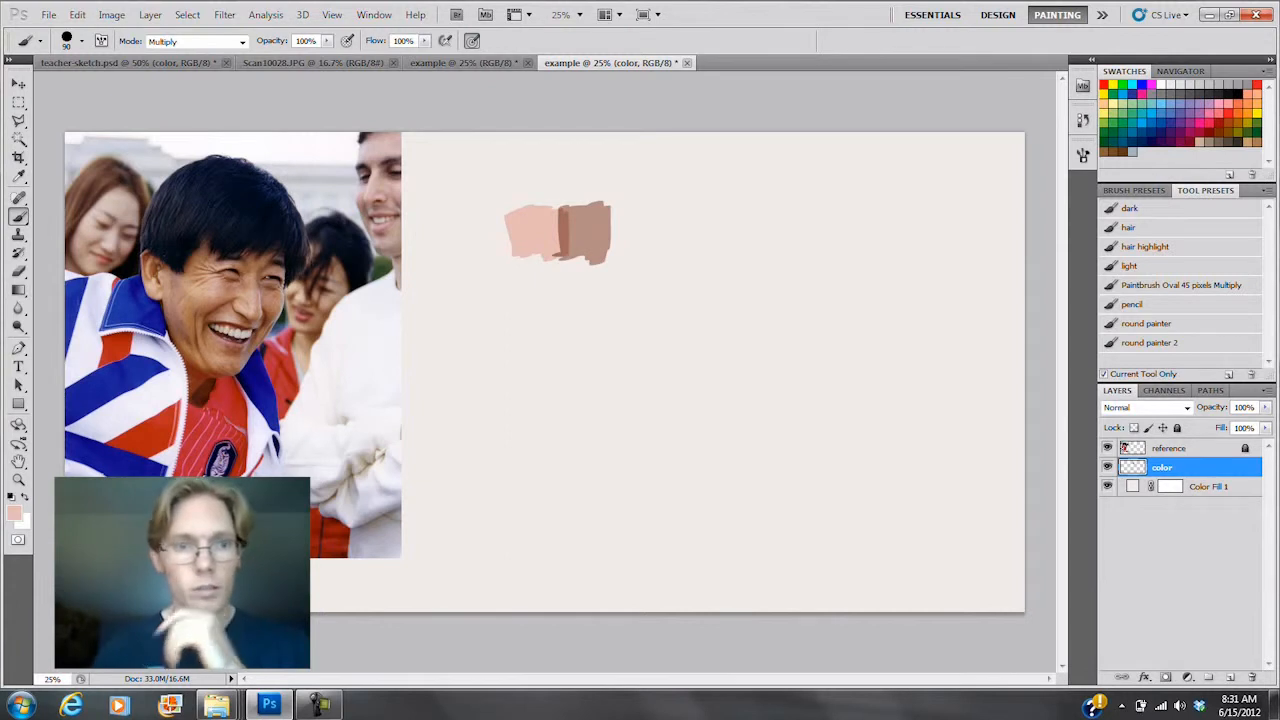
Step: Set the brush blending mode to Normal and paint over the dark overlap between the two swatches with their own colors
click(200, 41)
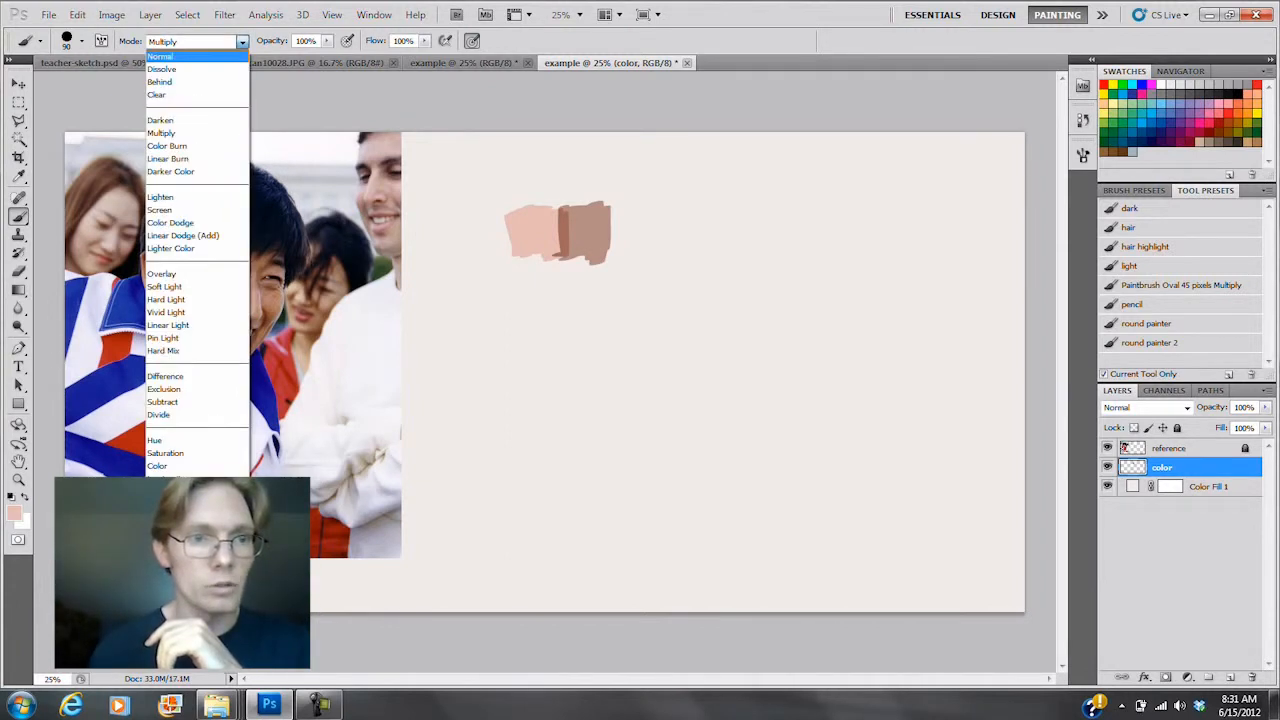
click(182, 57)
mouse_move(522, 222)
mouse_down()
mouse_move(518, 251)
mouse_move(533, 249)
mouse_up()
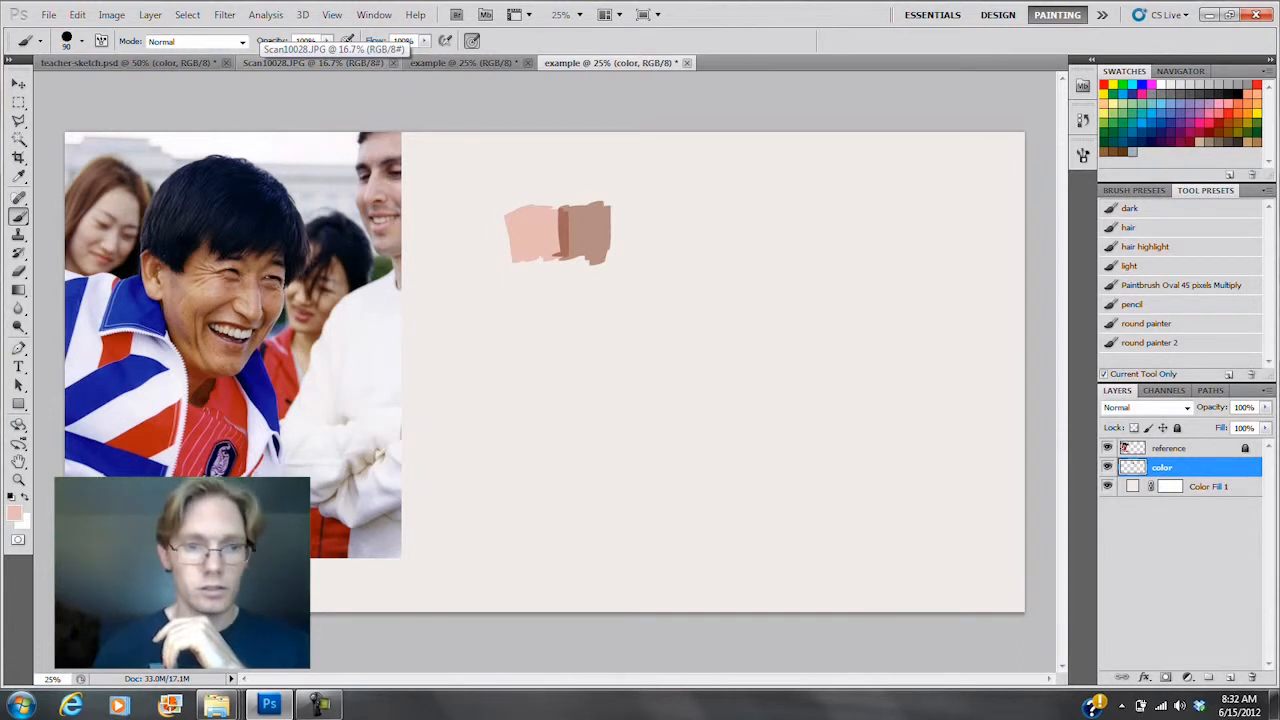
alt+click(588, 235)
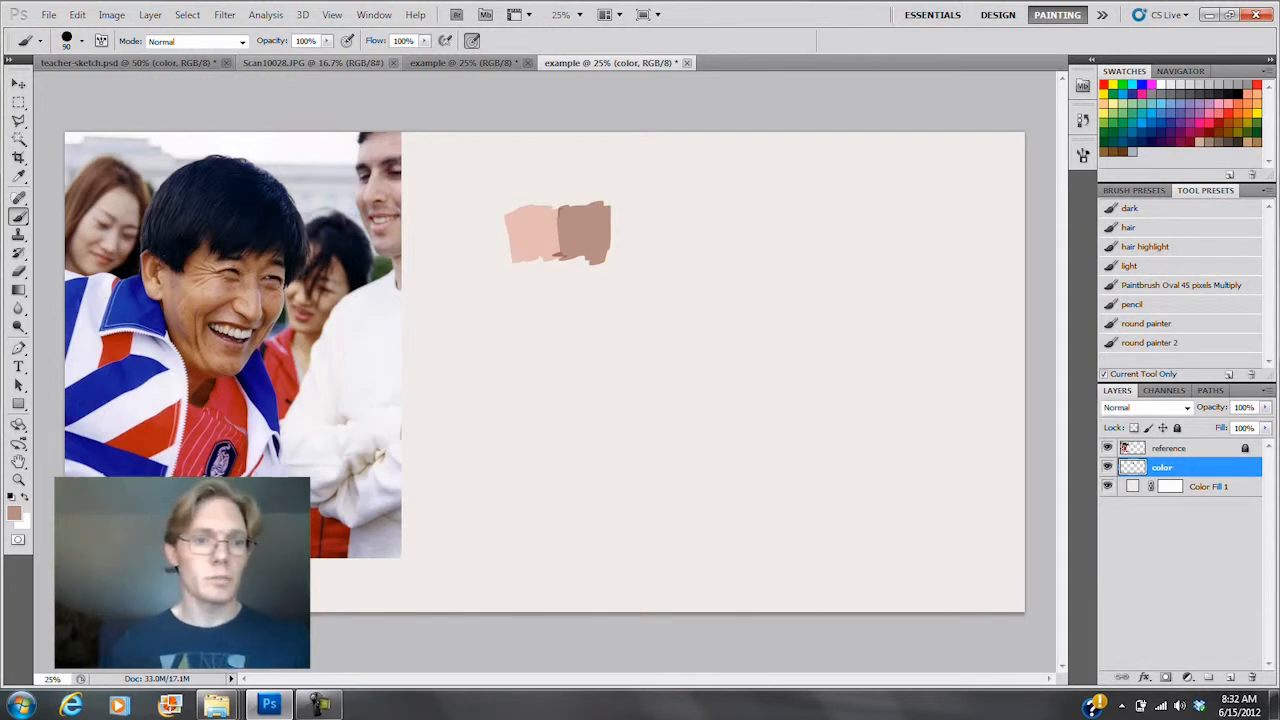
Step: Darken the foreground color to the brown #844d3d for the skin shadows
click(14, 513)
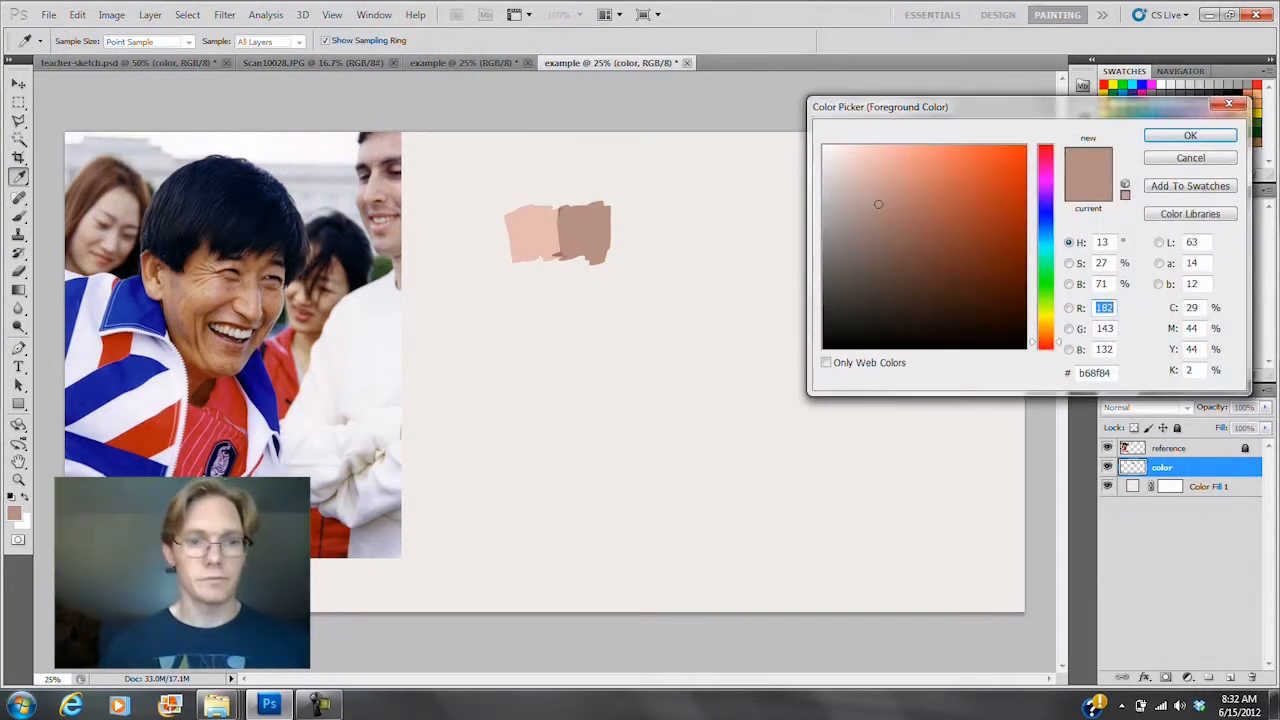
click(933, 228)
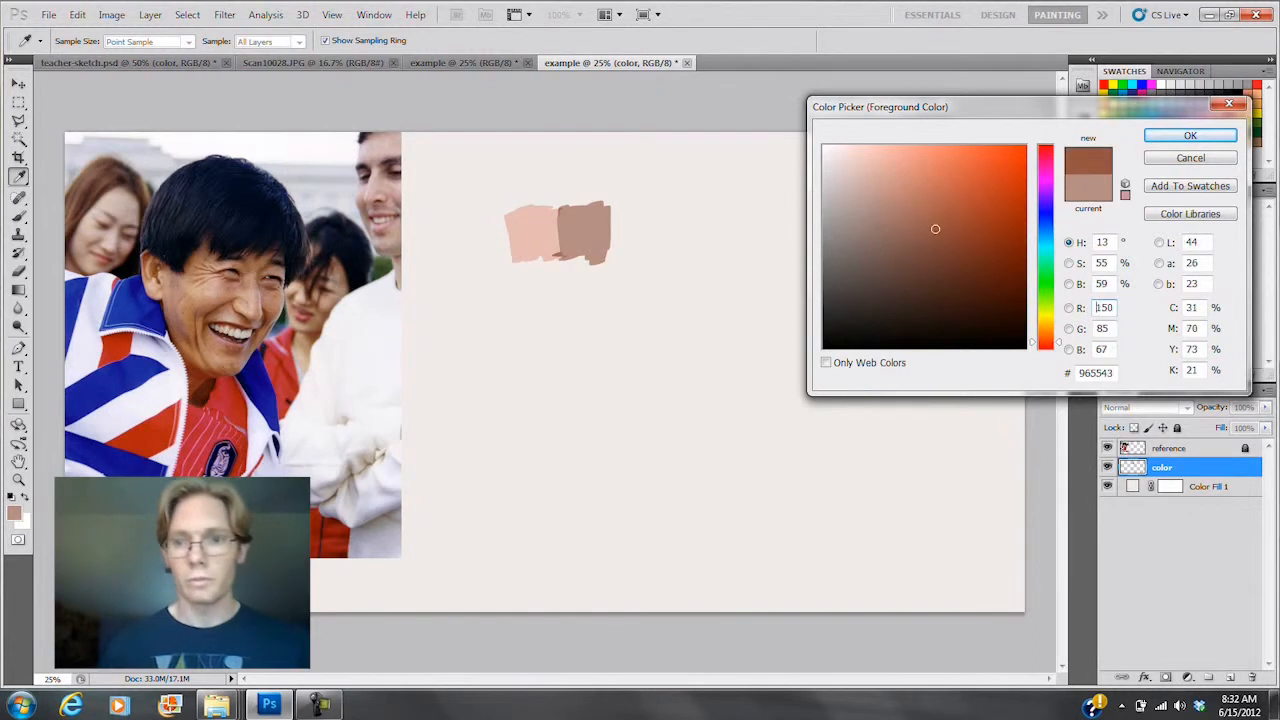
mouse_move(933, 226)
mouse_down()
mouse_move(918, 228)
mouse_move(930, 241)
mouse_up()
click(1190, 135)
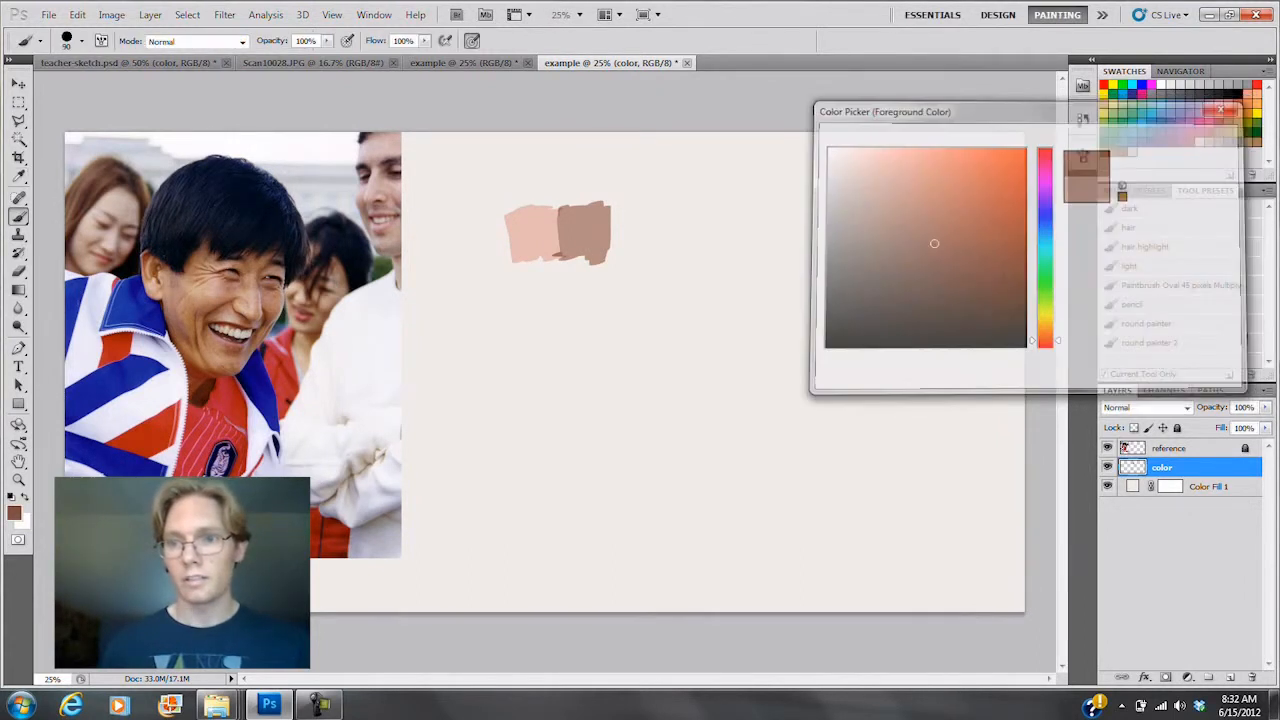
Step: Sample the dark red-brown #792410 from the shadow under the man's chin and paint a swatch below the pink one
click(14, 513)
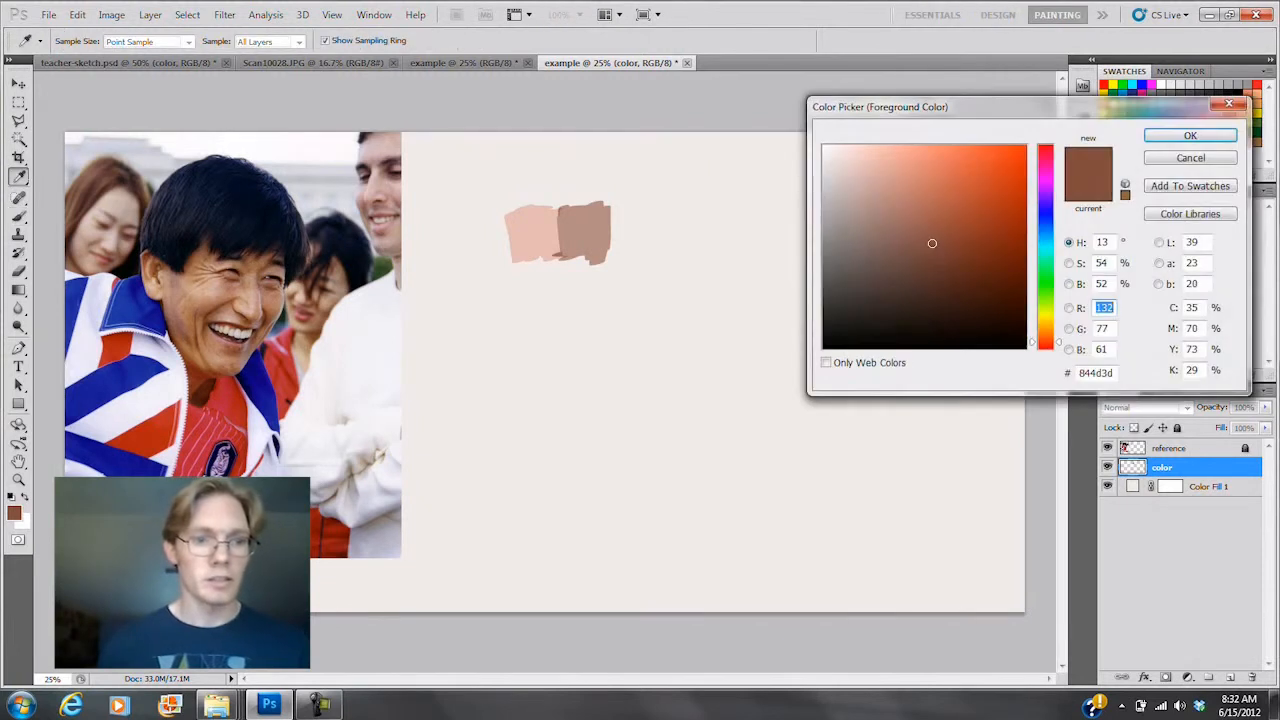
click(205, 308)
drag(205, 318, 204, 385)
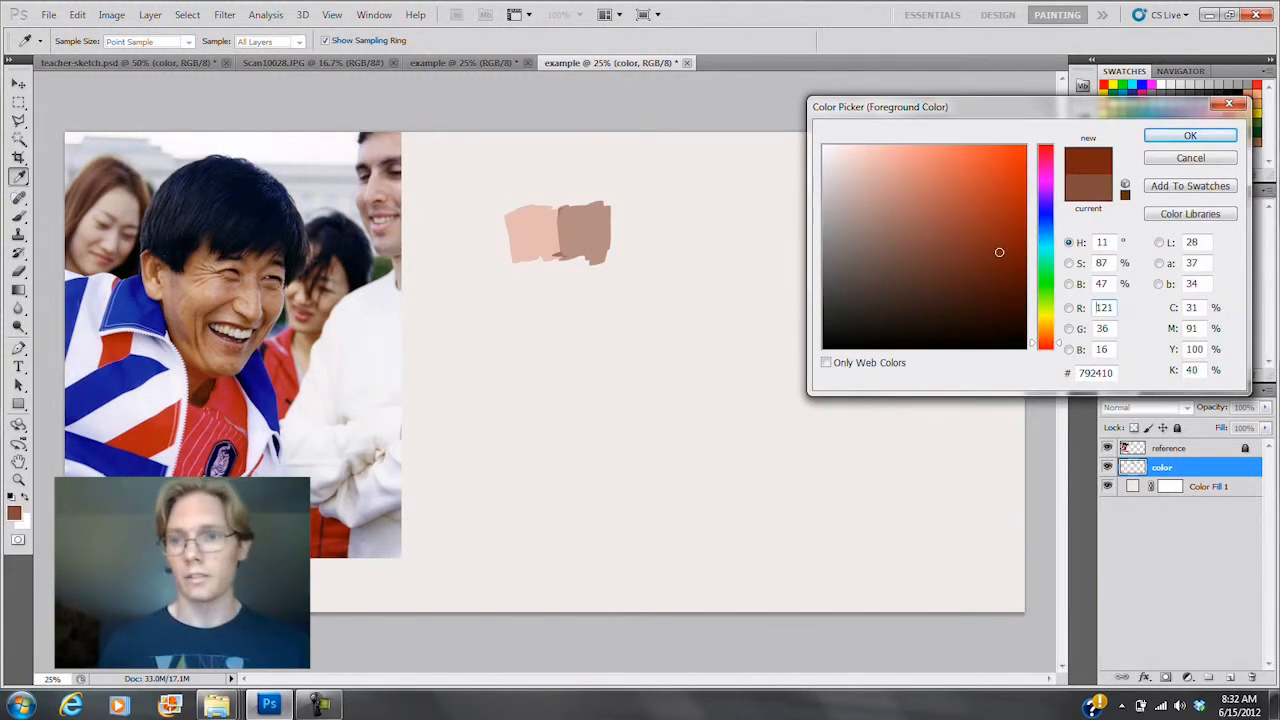
key(Return)
key(b)
mouse_move(513, 265)
mouse_down()
mouse_move(514, 292)
mouse_move(548, 304)
mouse_move(540, 264)
mouse_move(512, 262)
mouse_move(540, 307)
mouse_up()
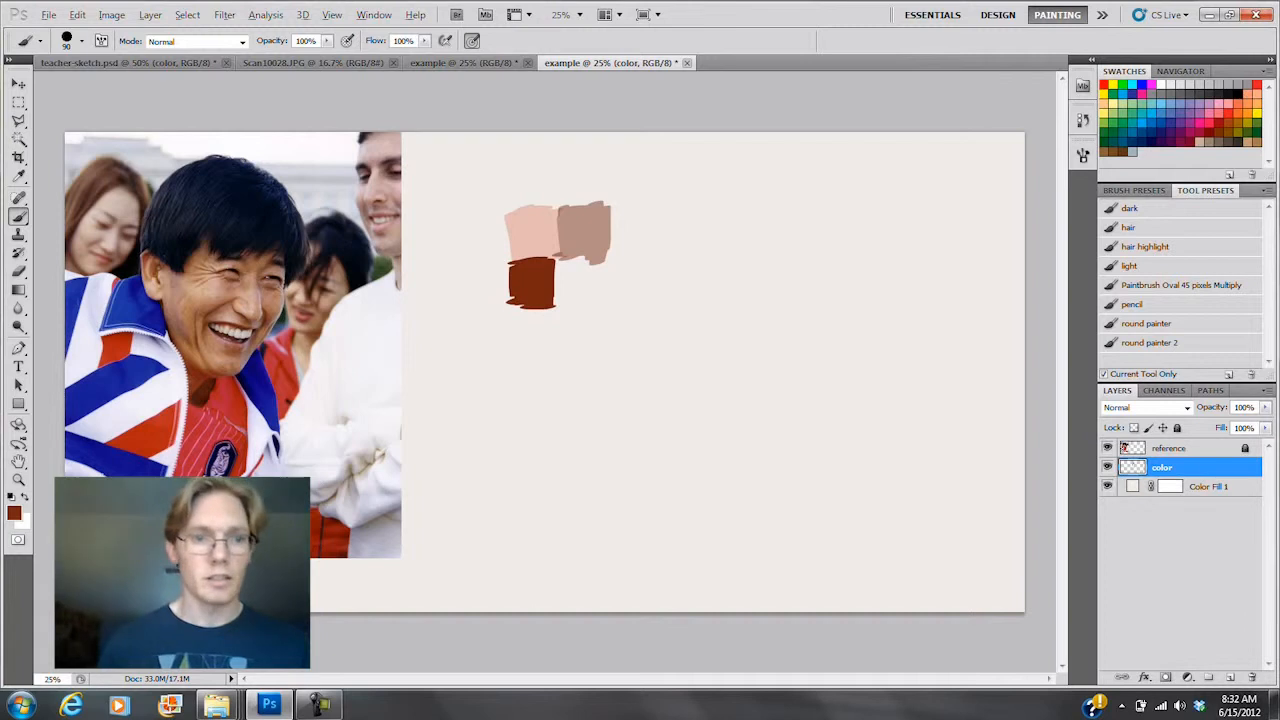
Step: Paint a near-black blue #010a1c swatch below the midtone one and check its color in the Color Picker
key(d)
mouse_move(560, 262)
mouse_down()
mouse_move(562, 304)
mouse_move(566, 264)
mouse_move(580, 300)
mouse_move(598, 272)
mouse_move(568, 260)
mouse_move(598, 260)
mouse_move(598, 294)
mouse_up()
click(14, 512)
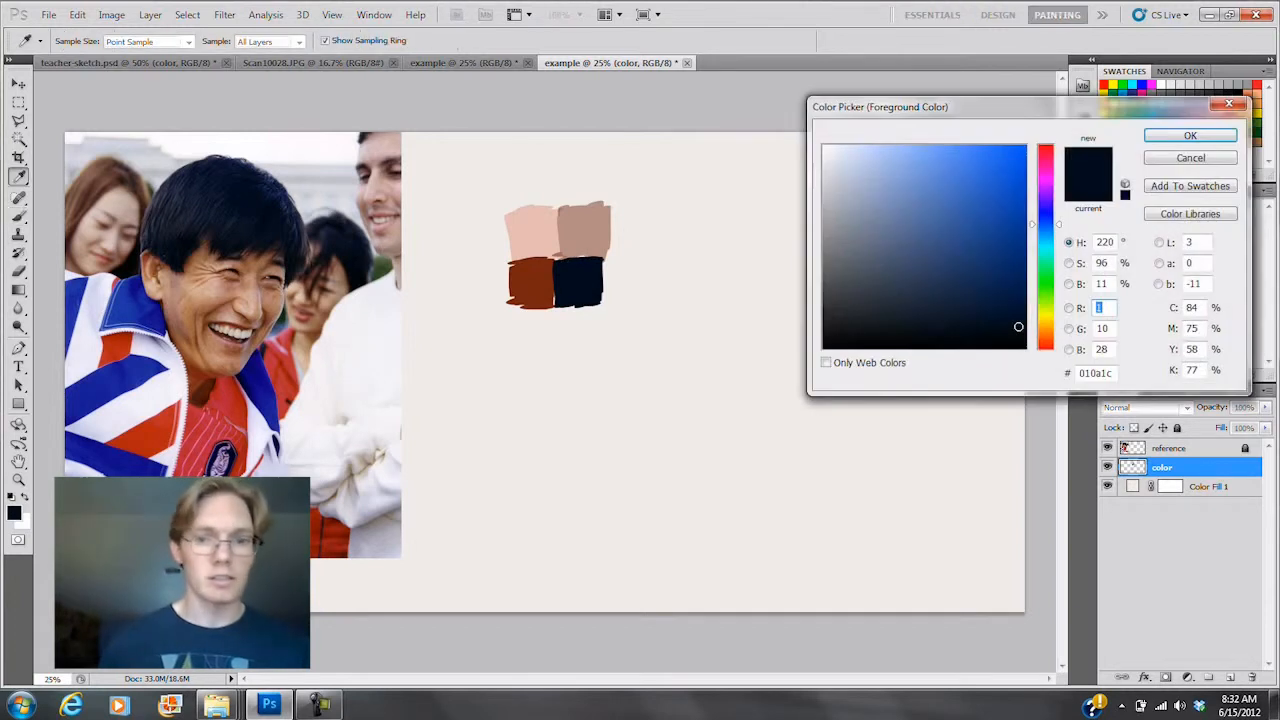
key(Return)
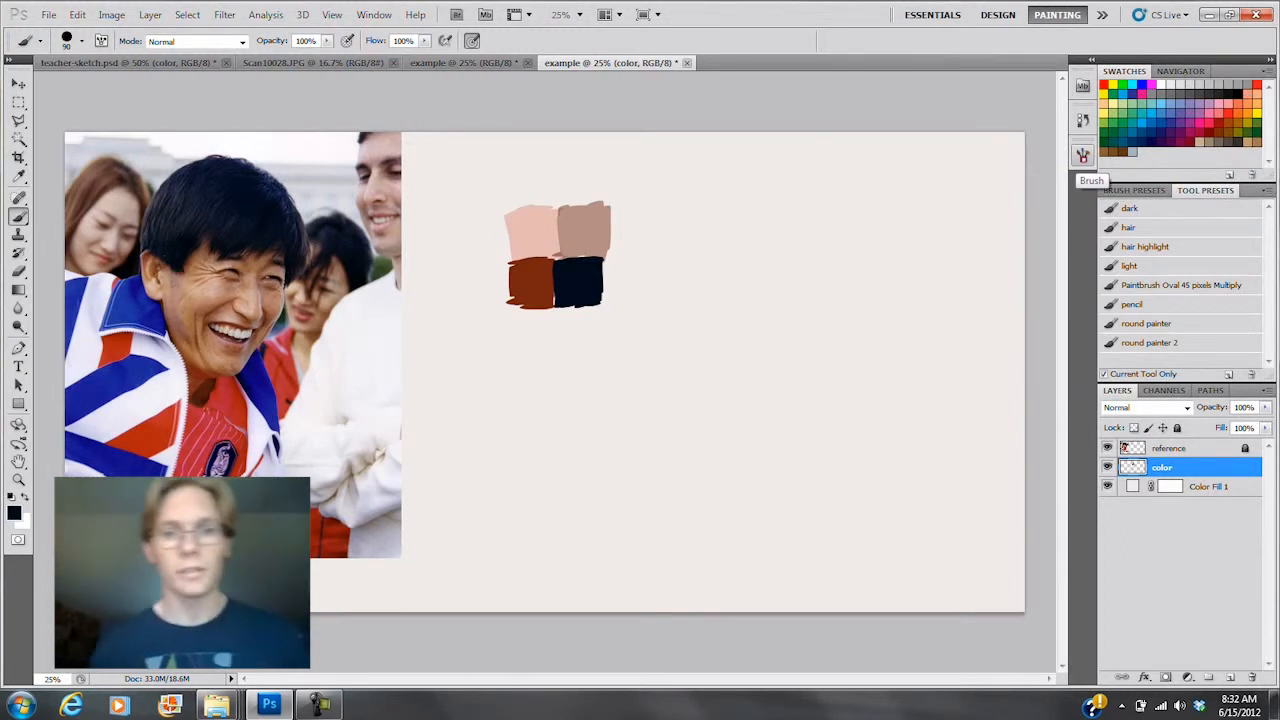
Step: Move the four swatches up against the photo's upper-right corner and lock all attributes of the color layer
key(v)
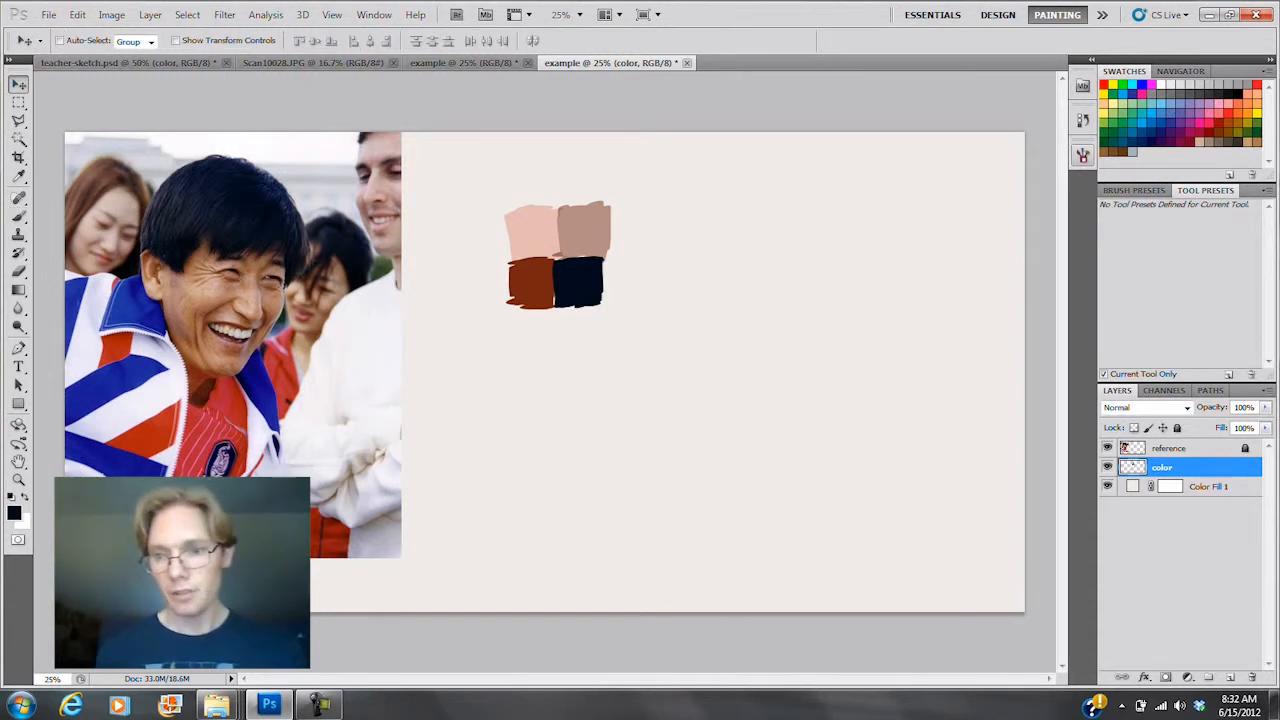
double_click(1205, 467)
key(Escape)
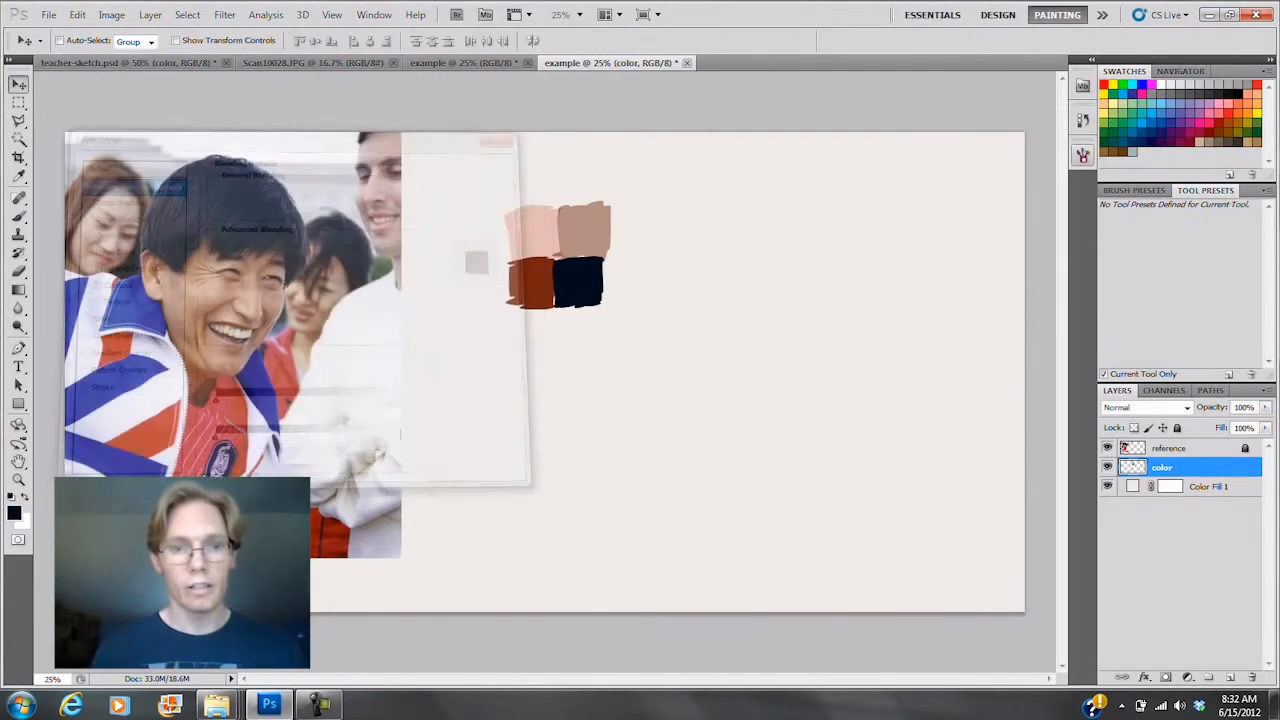
drag(557, 255, 454, 184)
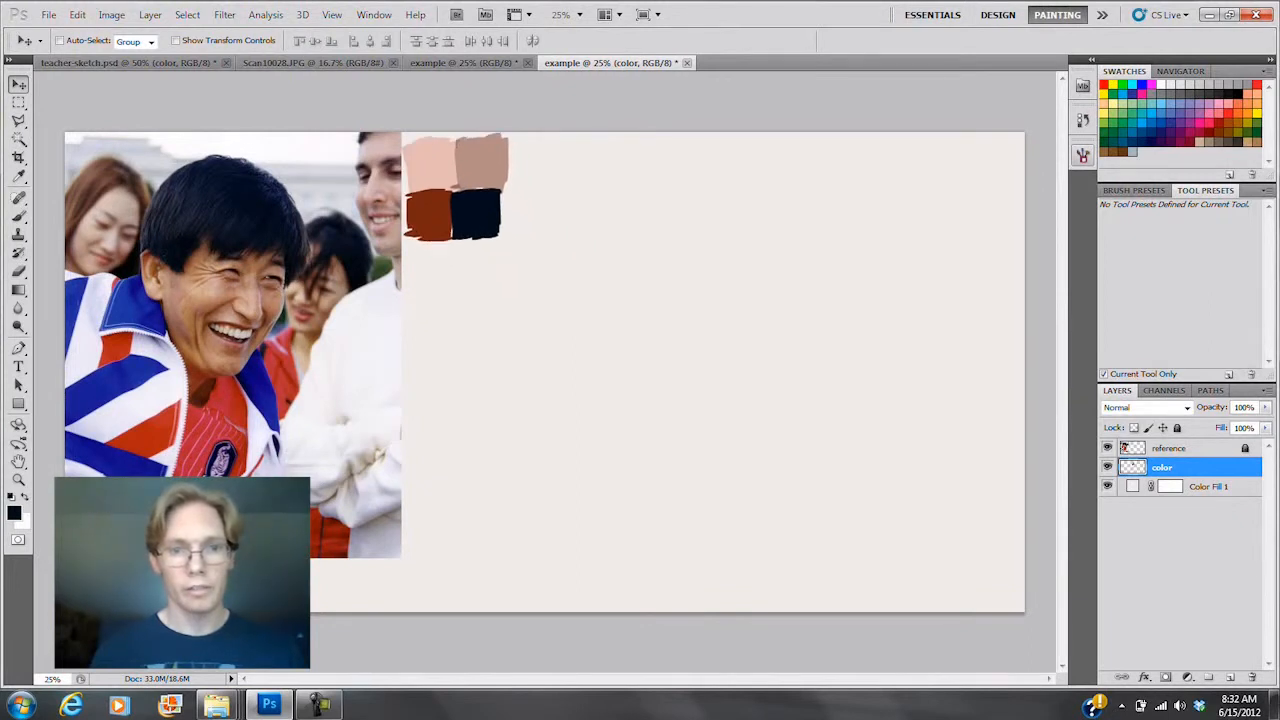
click(1177, 428)
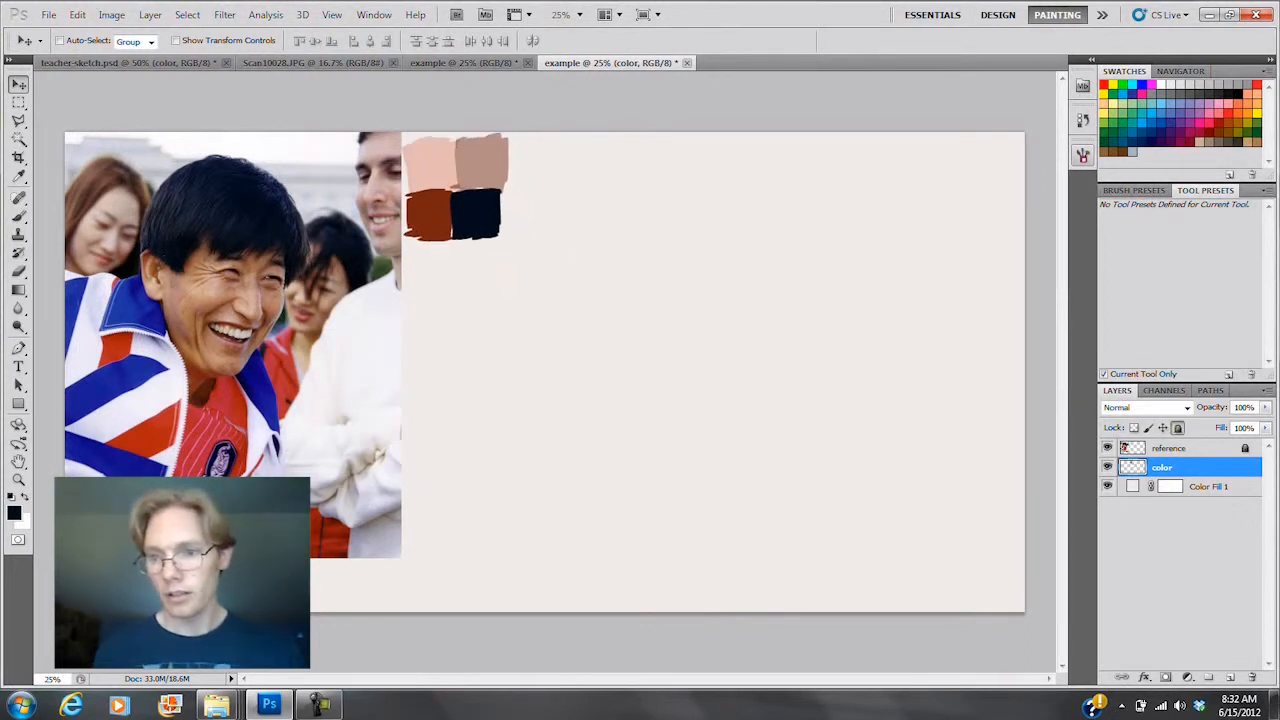
Step: Add a new layer above the color layer and name it "sketch"
click(1230, 677)
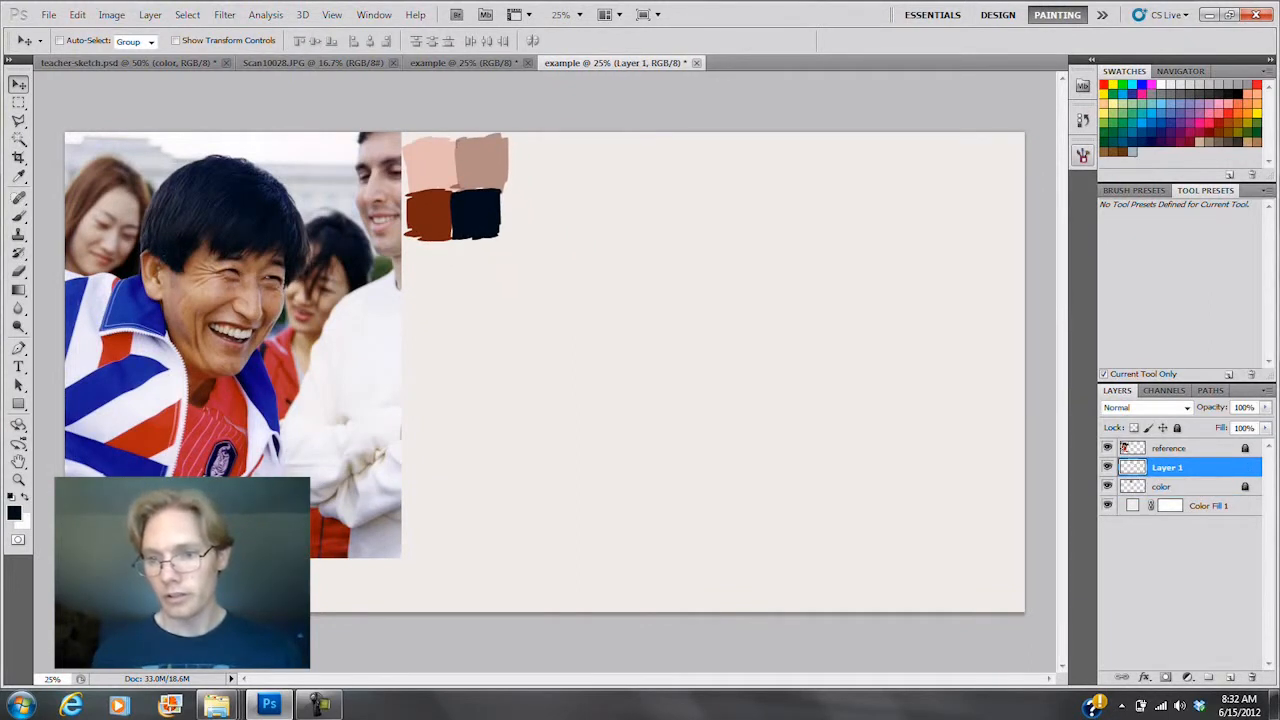
double_click(1208, 467)
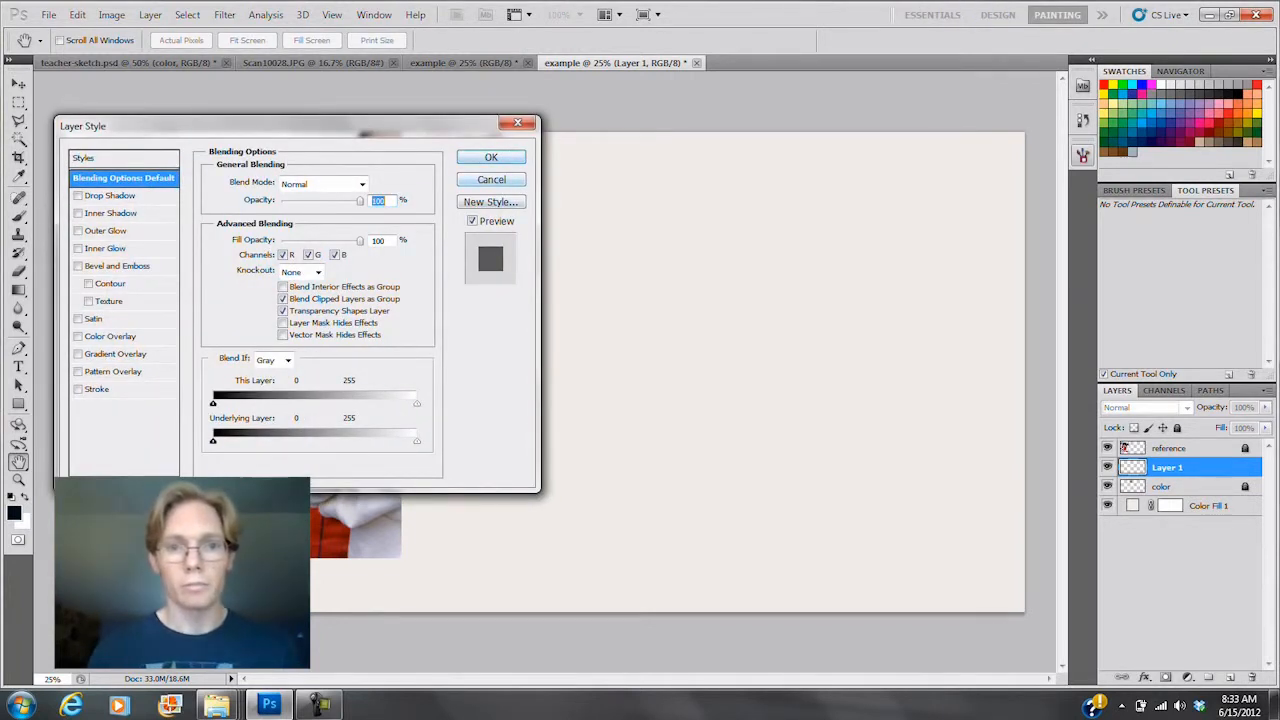
key(Return)
double_click(1167, 468)
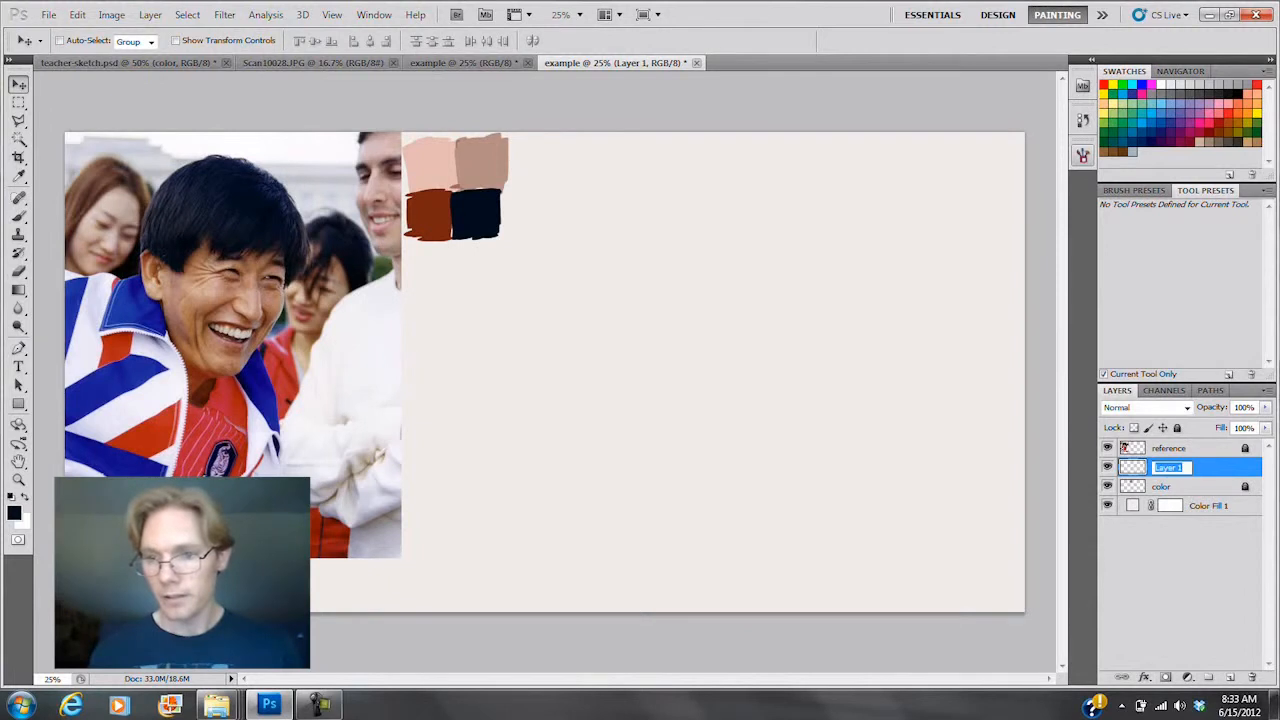
text(sketch)
key(Return)
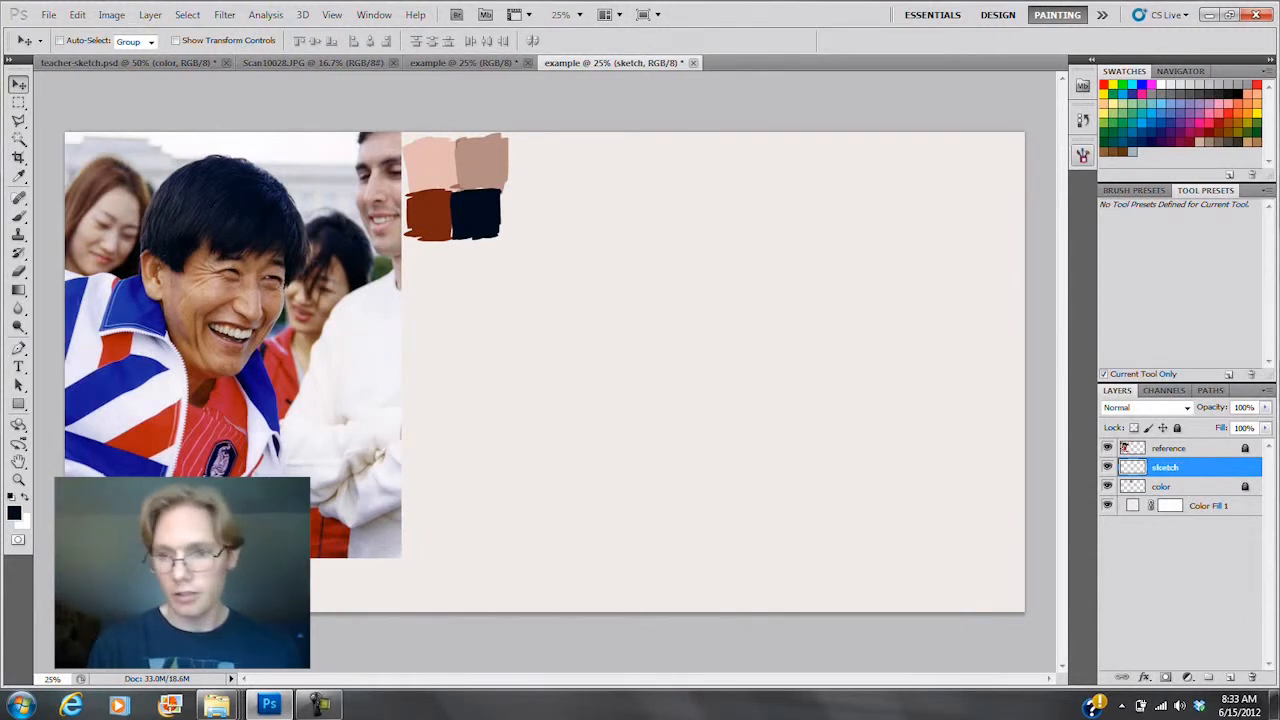
Step: Choose the hard round 30 px brush tip with 100% hardness for the Brush tool
key(b)
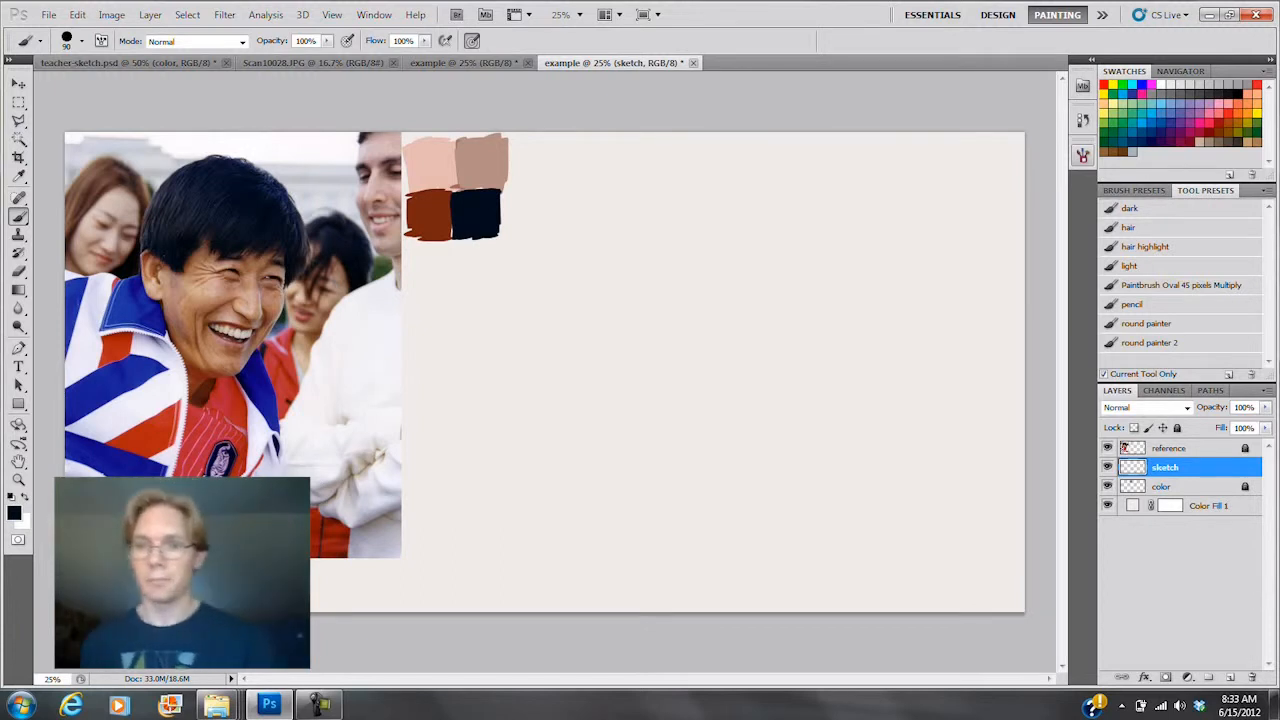
key(F5)
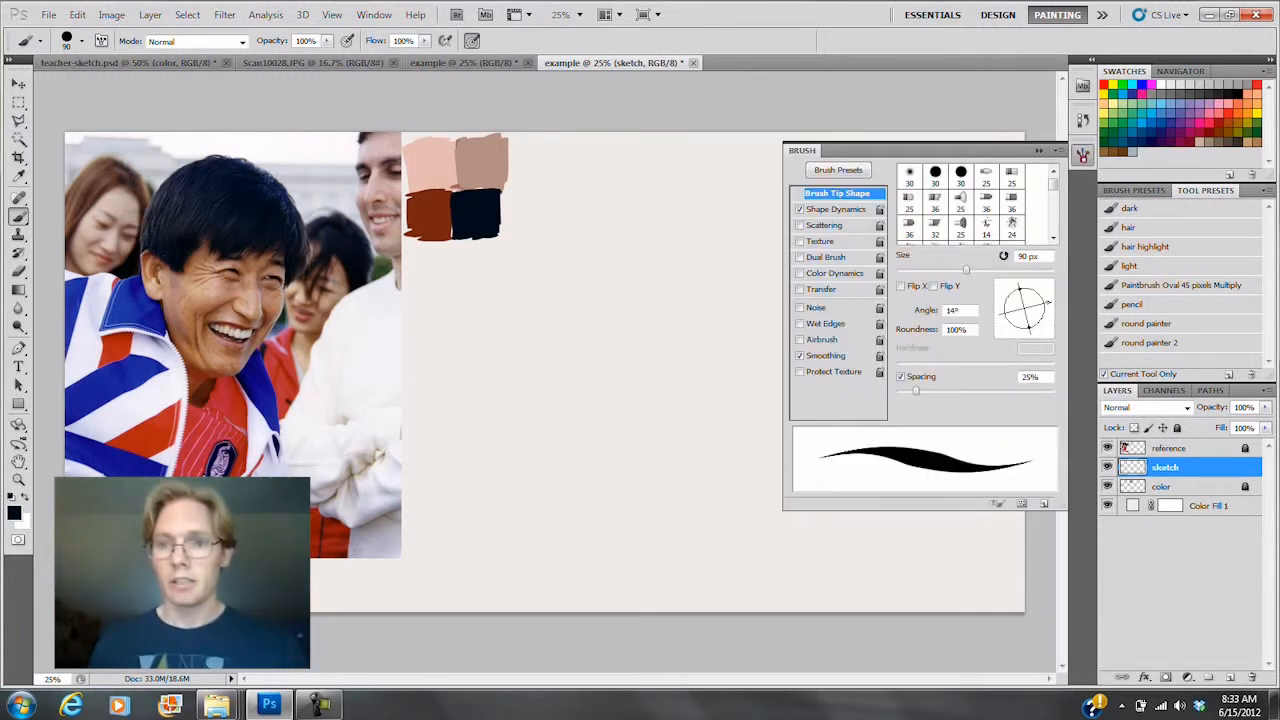
click(935, 176)
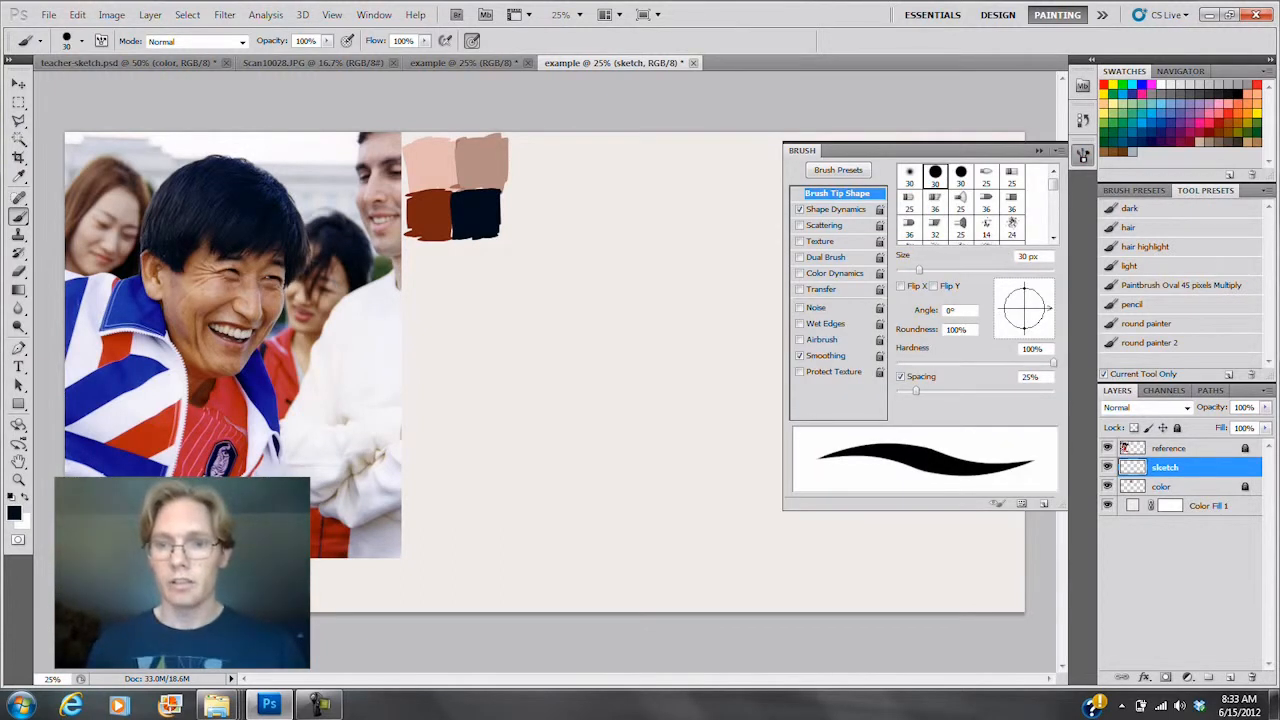
click(909, 176)
key(shift+bracketright)
key(shift+bracketright)
key(shift+bracketright)
key(shift+bracketright)
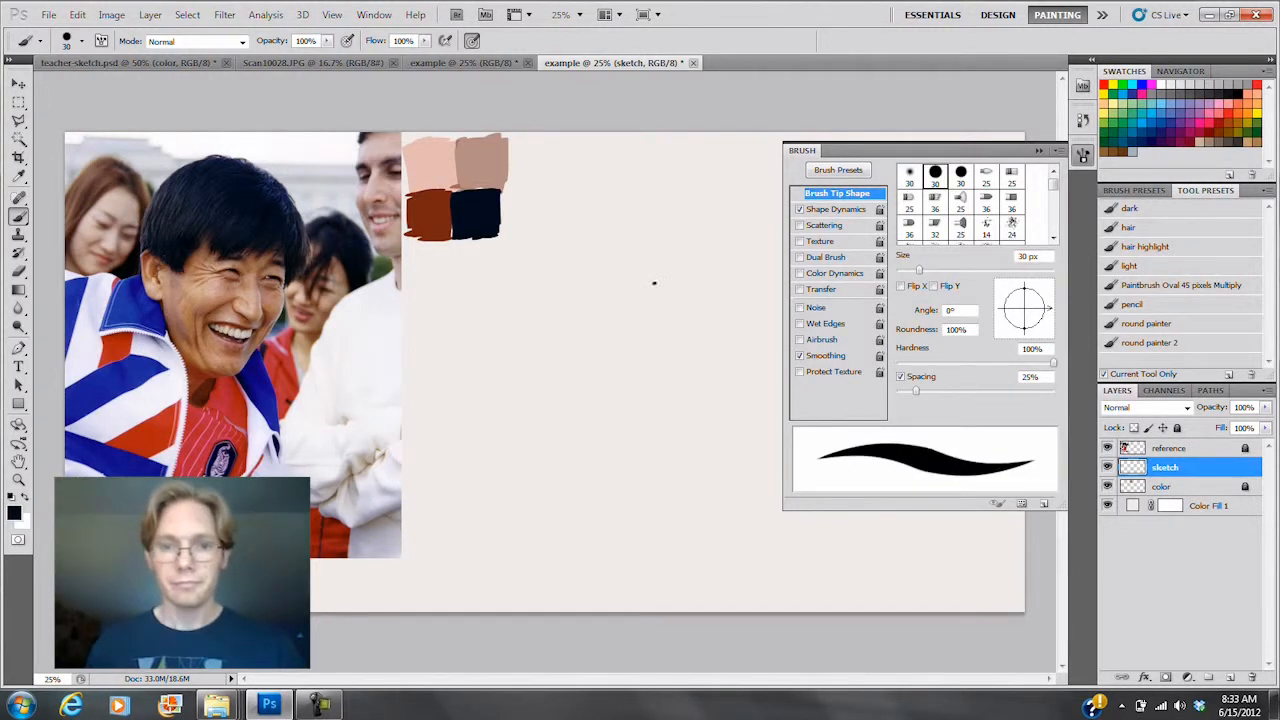
Step: Paint two crossing test strokes in the empty area beside the color swatches to try the brush
drag(675, 249, 621, 342)
drag(641, 233, 660, 350)
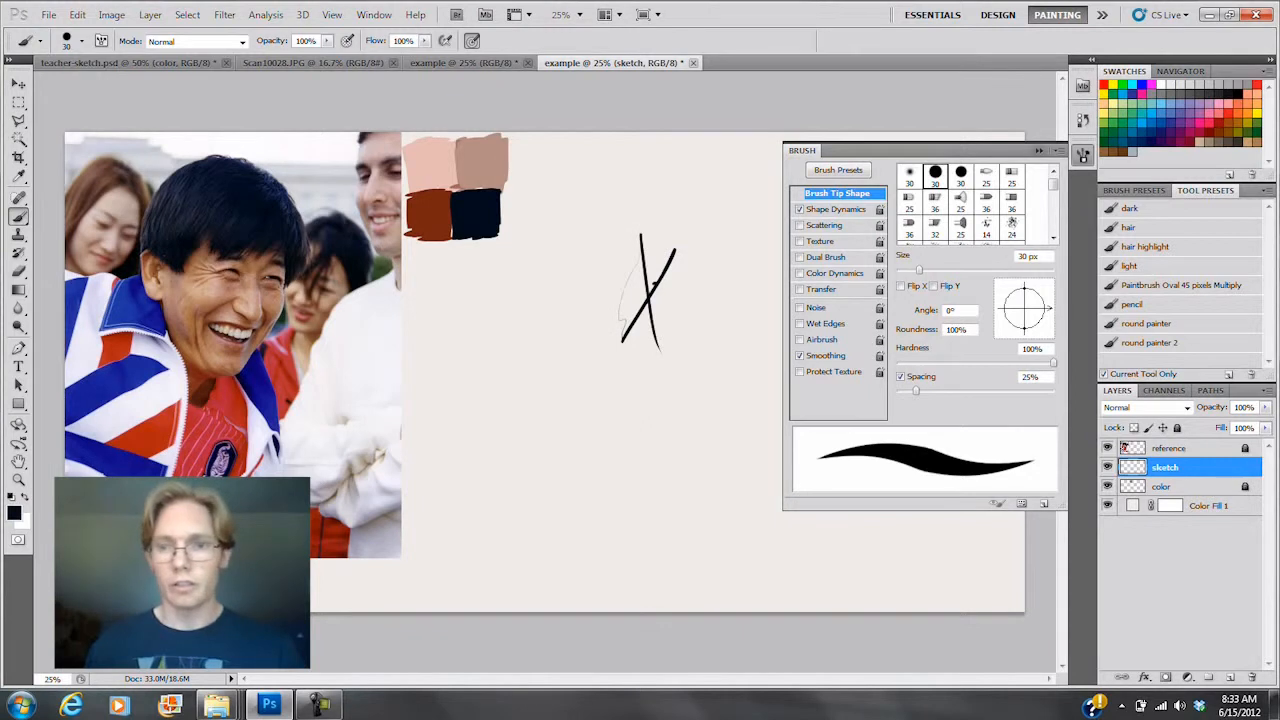
key(F5)
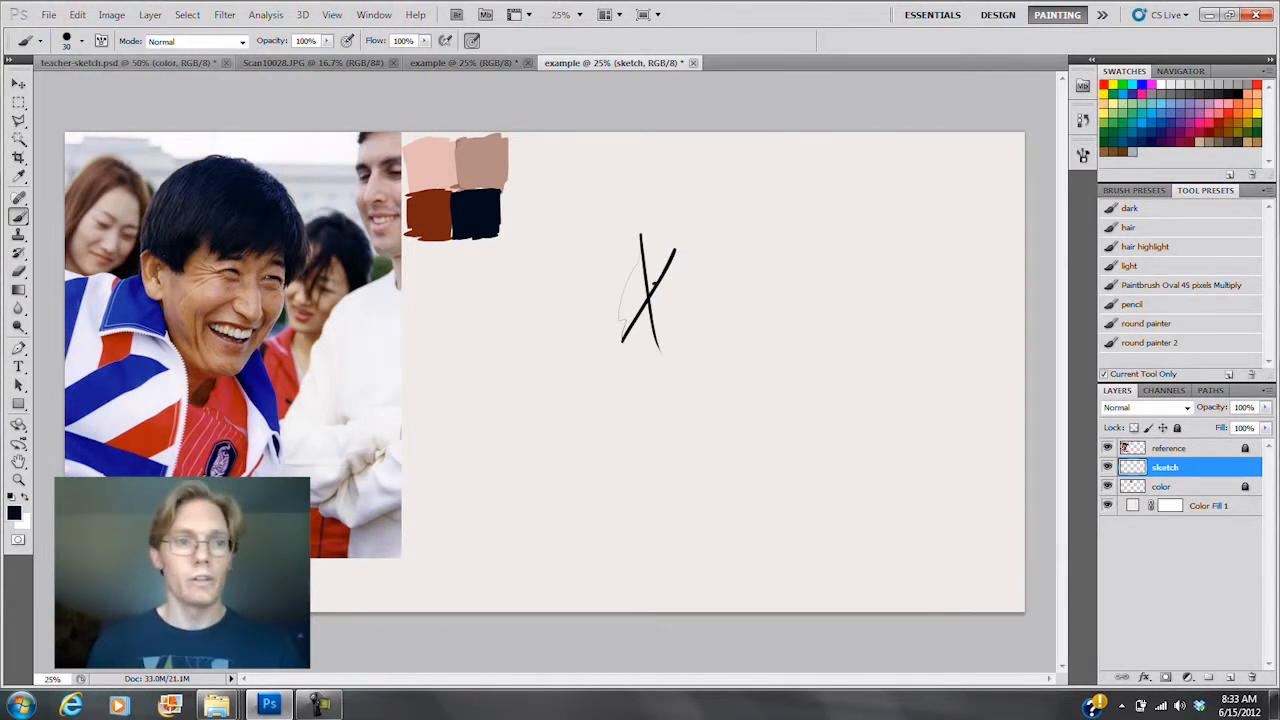
Step: Set the brush to 64% hardness, a size of 22 px and a flow of 14%
click(82, 41)
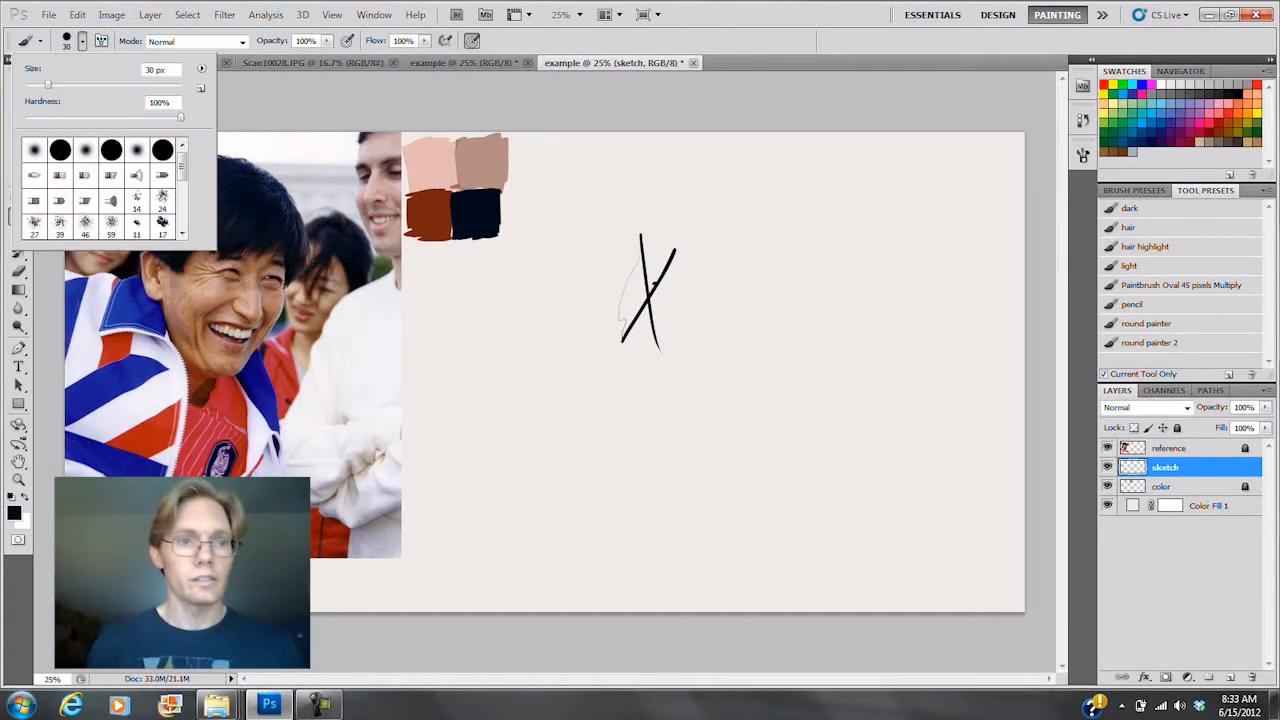
drag(180, 117, 124, 117)
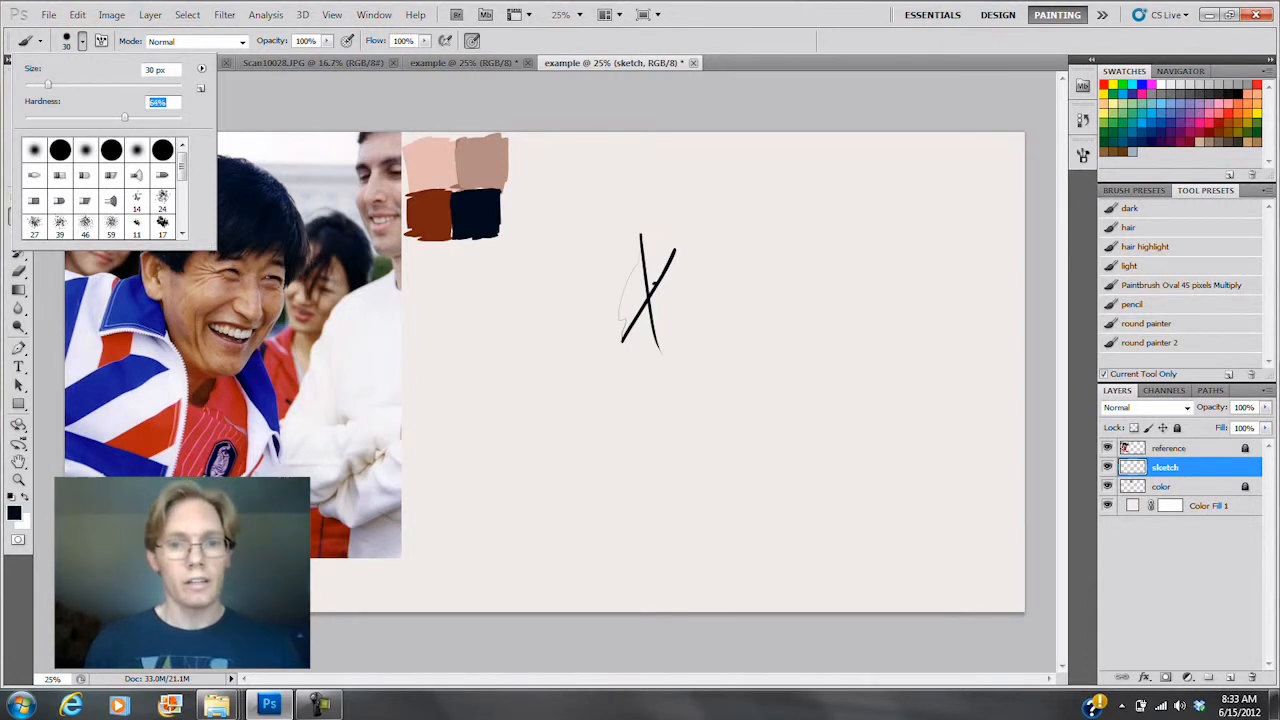
drag(47, 84, 40, 84)
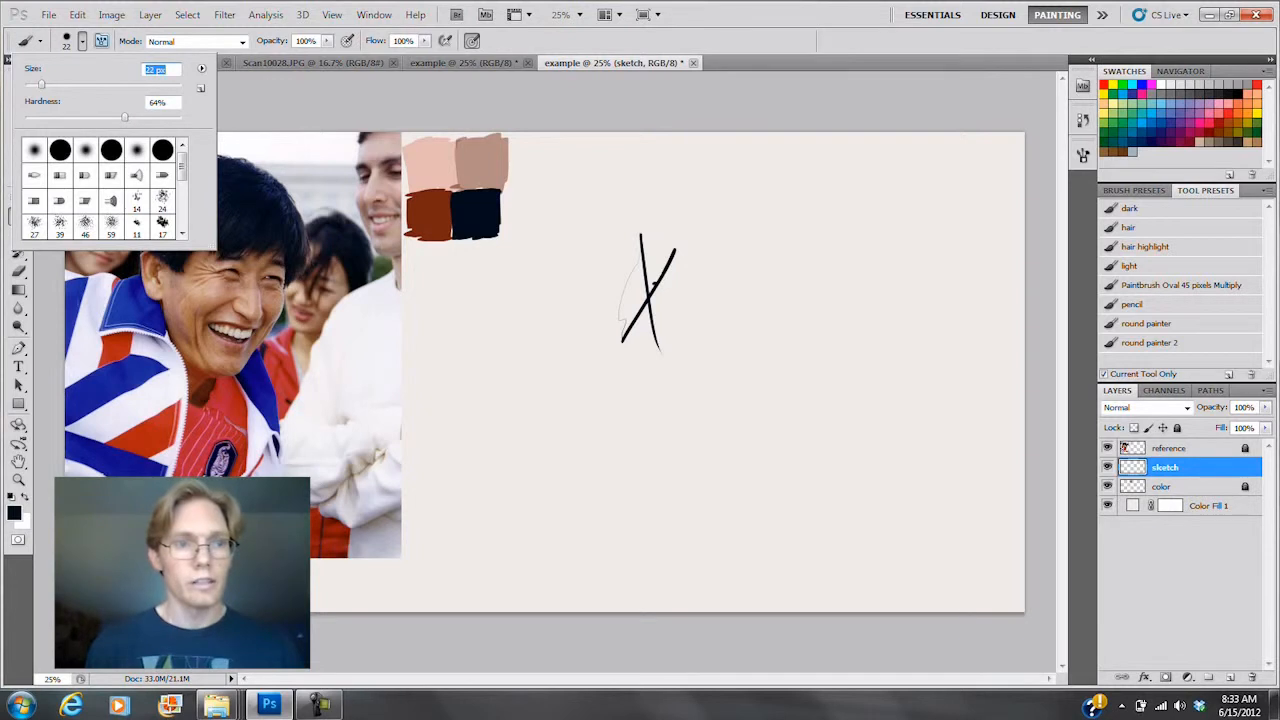
click(101, 40)
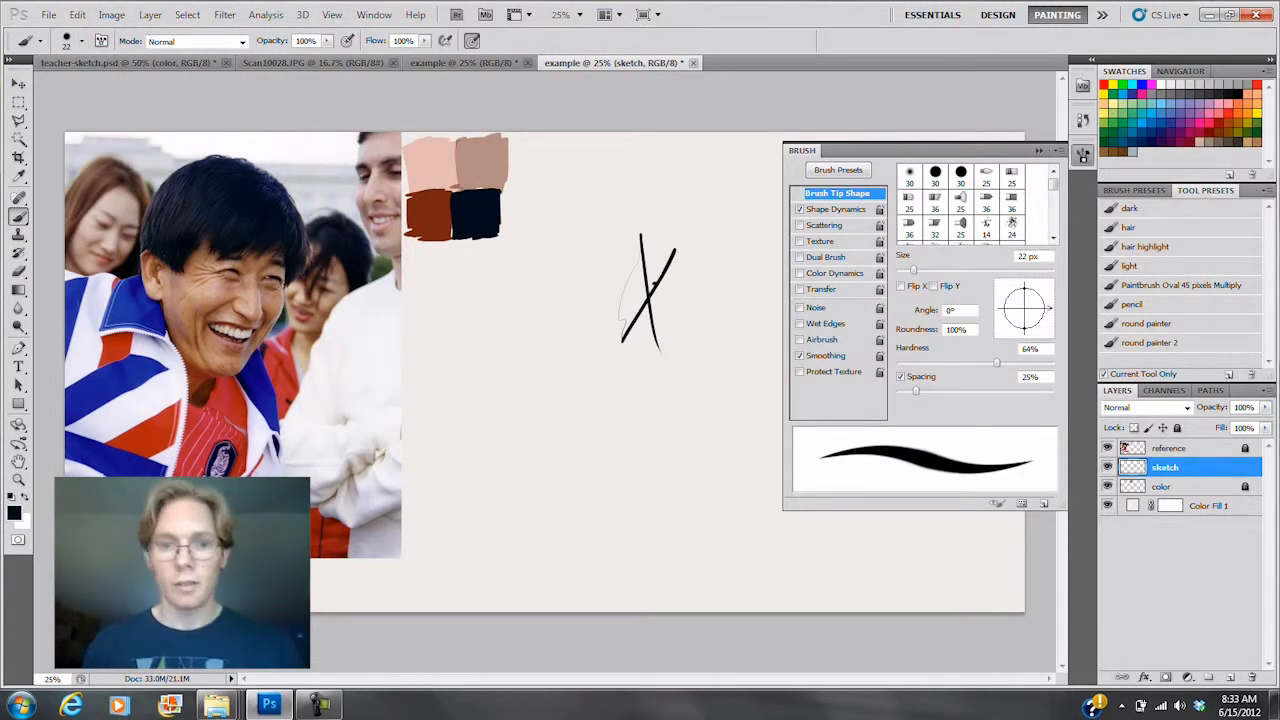
click(1039, 150)
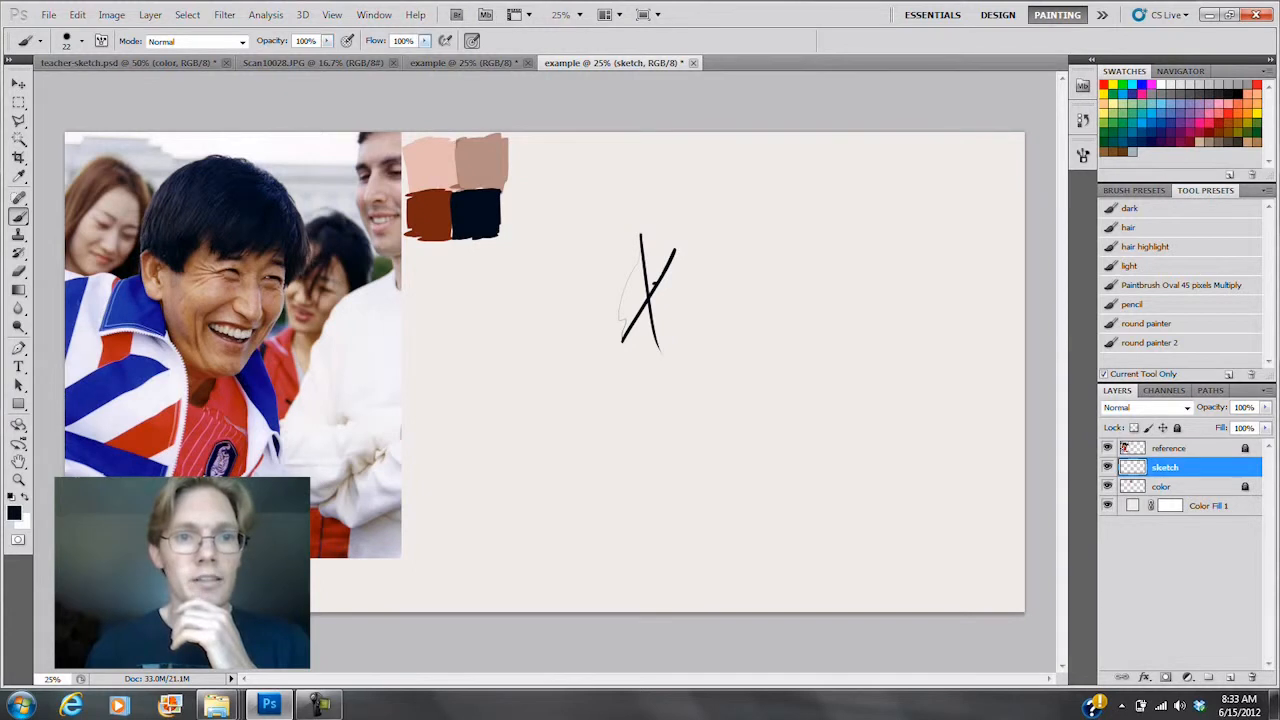
click(424, 40)
drag(425, 56, 352, 56)
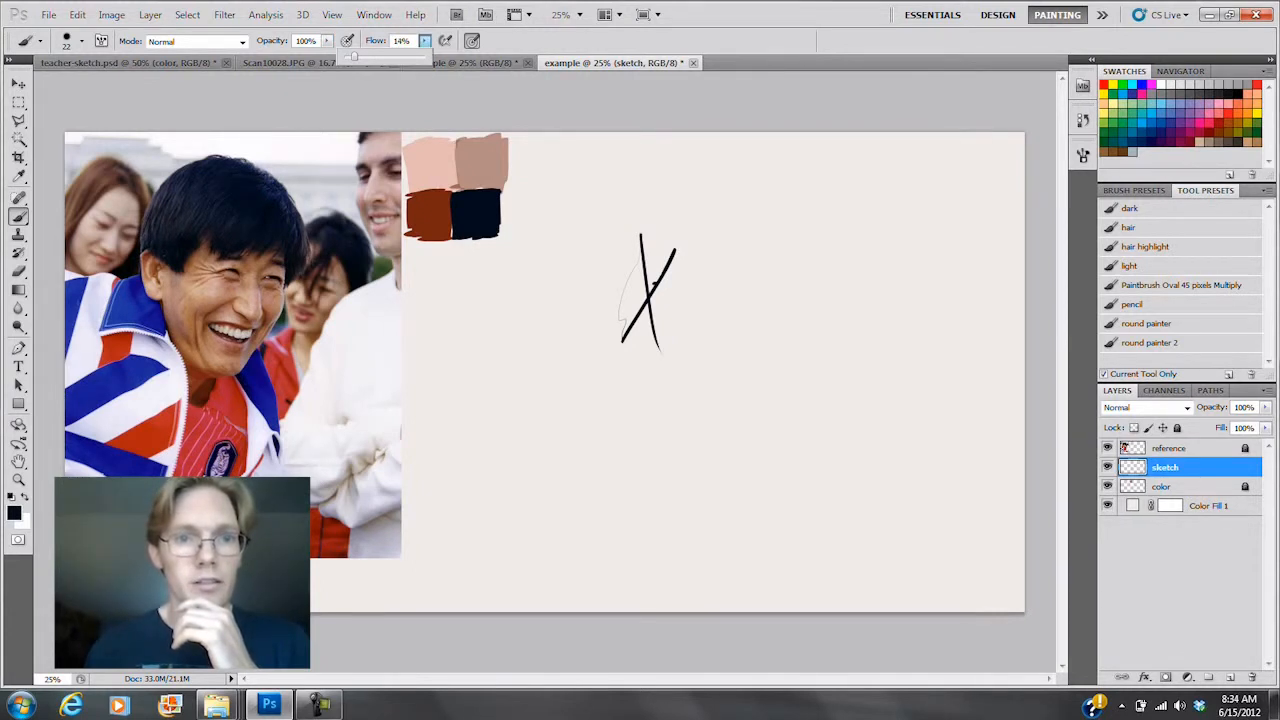
Step: Paint a group of overlapping curved test strokes beside the crossed ones to try the low-flow brush
mouse_move(789, 227)
mouse_down()
mouse_move(765, 395)
mouse_move(777, 256)
mouse_move(755, 346)
mouse_up()
mouse_move(784, 236)
mouse_down()
mouse_move(760, 312)
mouse_move(770, 268)
mouse_up()
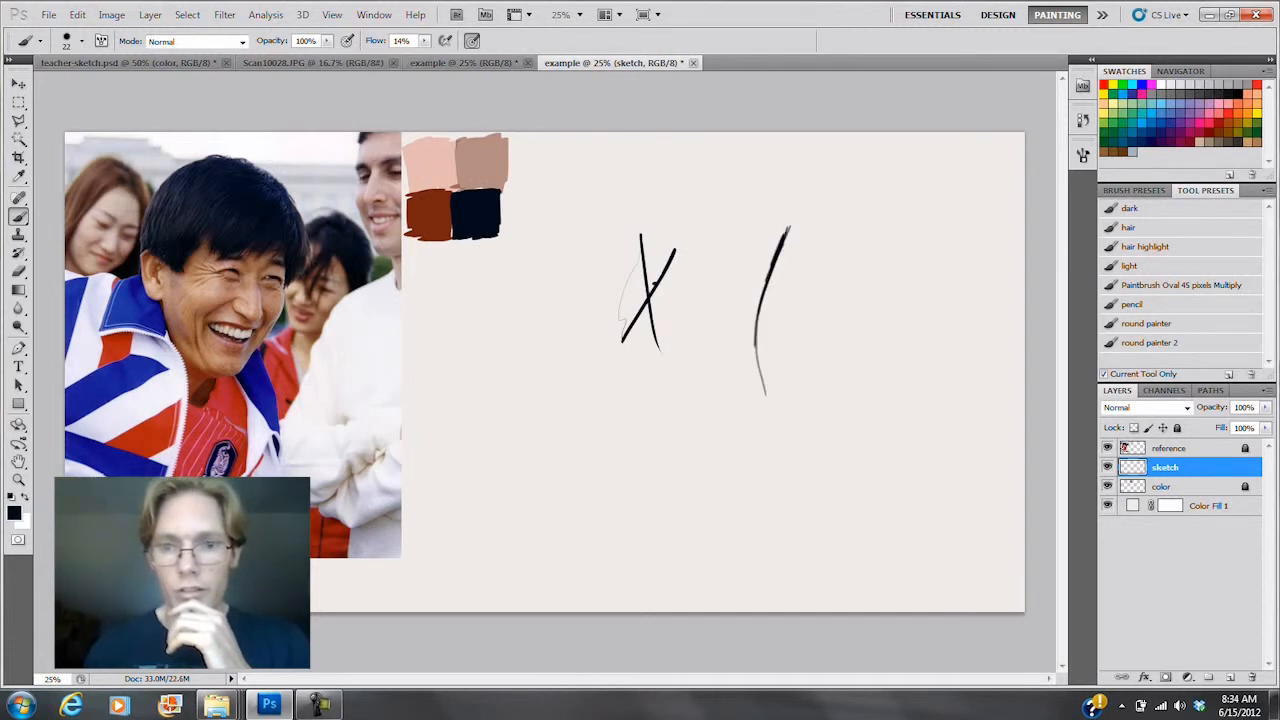
drag(815, 228, 832, 408)
drag(830, 206, 794, 334)
mouse_move(808, 248)
mouse_down()
mouse_move(797, 310)
mouse_move(886, 282)
mouse_up()
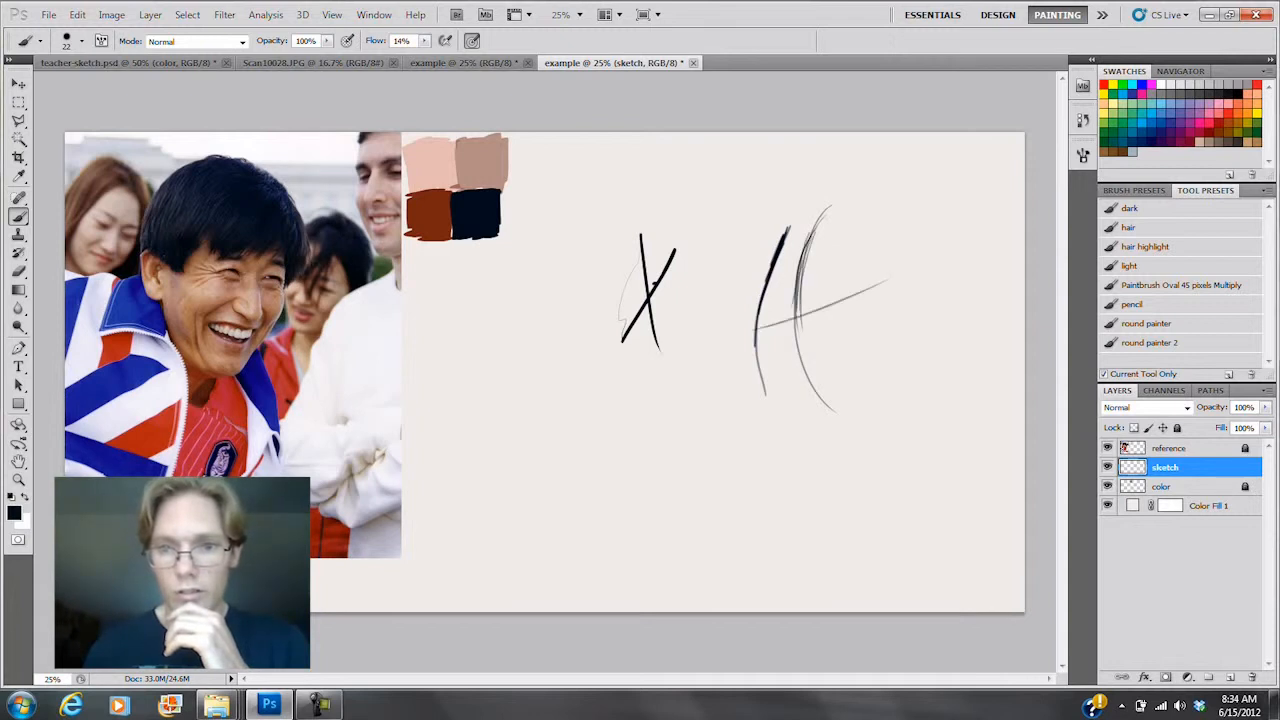
Step: Clear all test strokes from the sketch layer and dismiss the Windows color scheme prompt
key(ctrl+a)
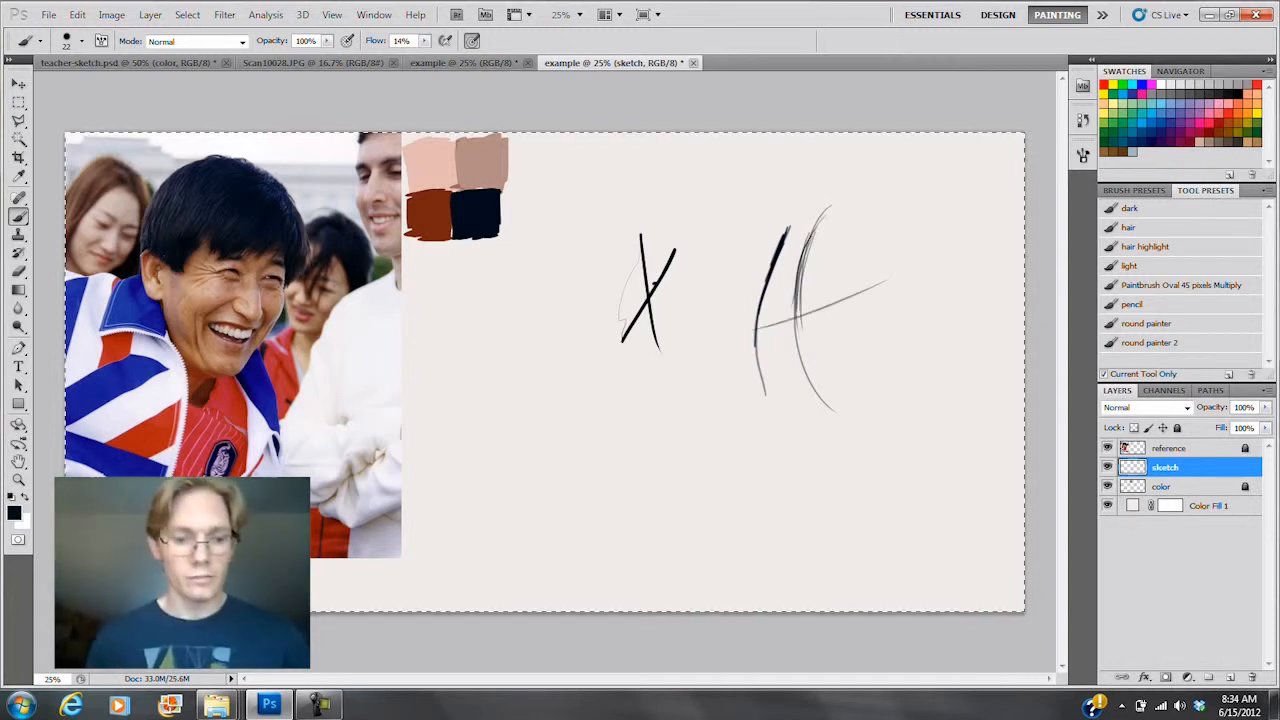
key(Delete)
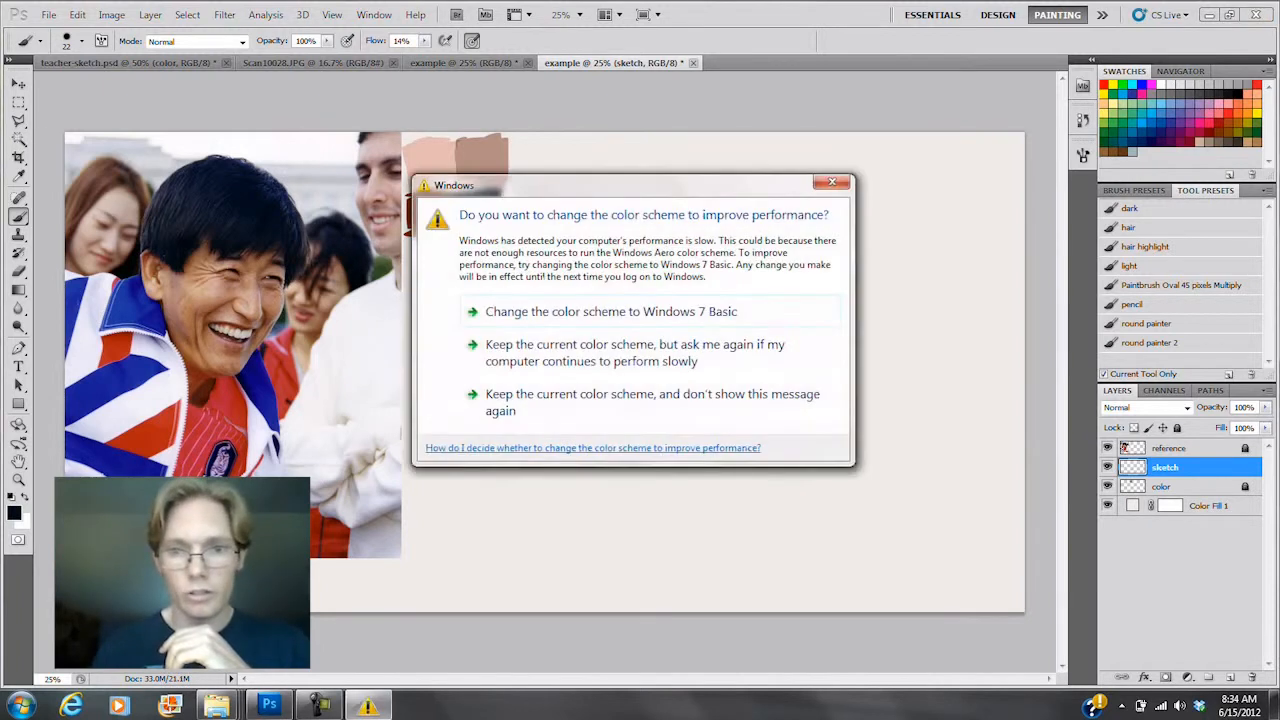
key(Escape)
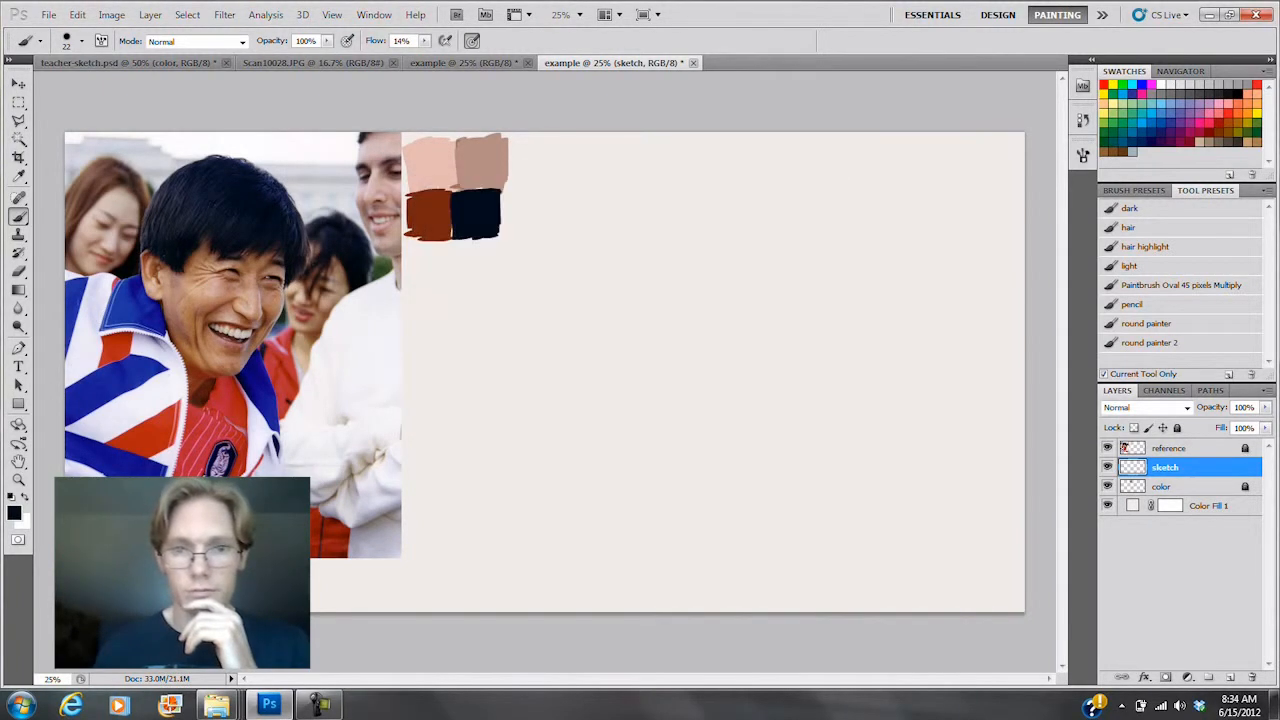
Step: Sketch a long slanted axis line for the figure and a circle for the skull around its upper end
drag(794, 228, 698, 537)
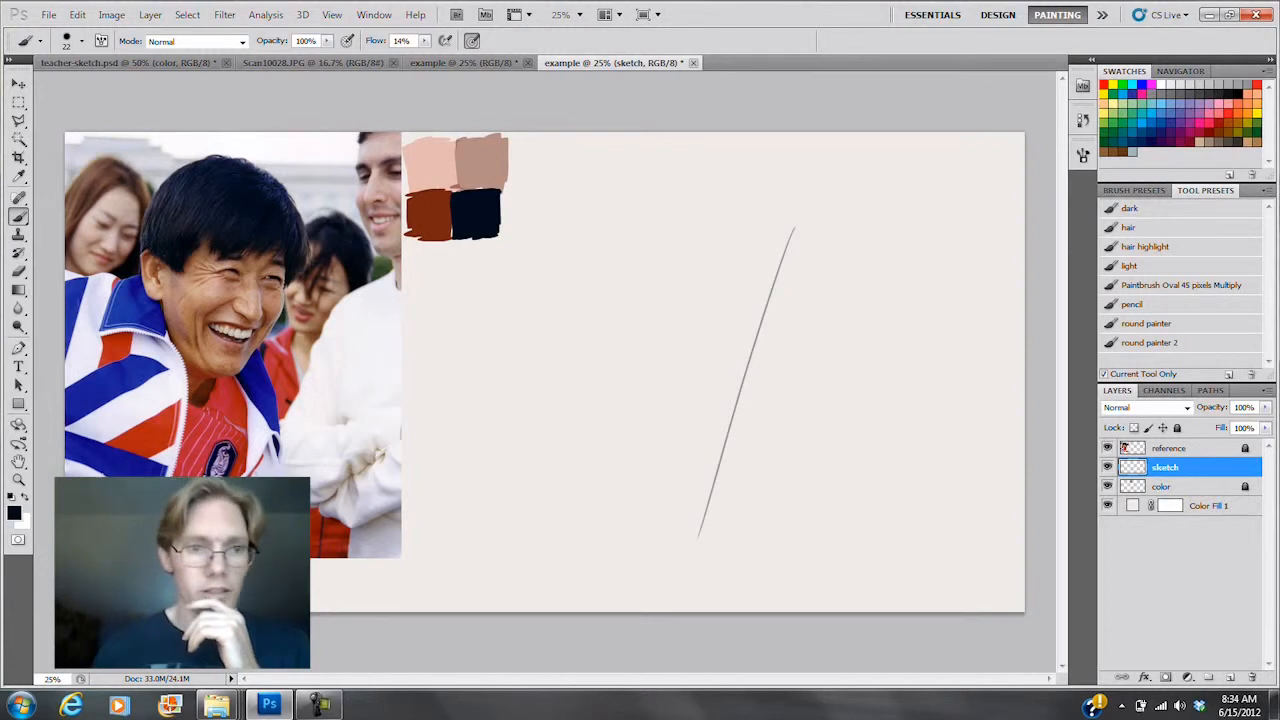
mouse_move(795, 201)
mouse_down()
mouse_move(712, 218)
mouse_move(768, 182)
mouse_move(712, 265)
mouse_move(732, 300)
mouse_move(816, 334)
mouse_move(862, 210)
mouse_move(746, 180)
mouse_up()
key(ctrl+z)
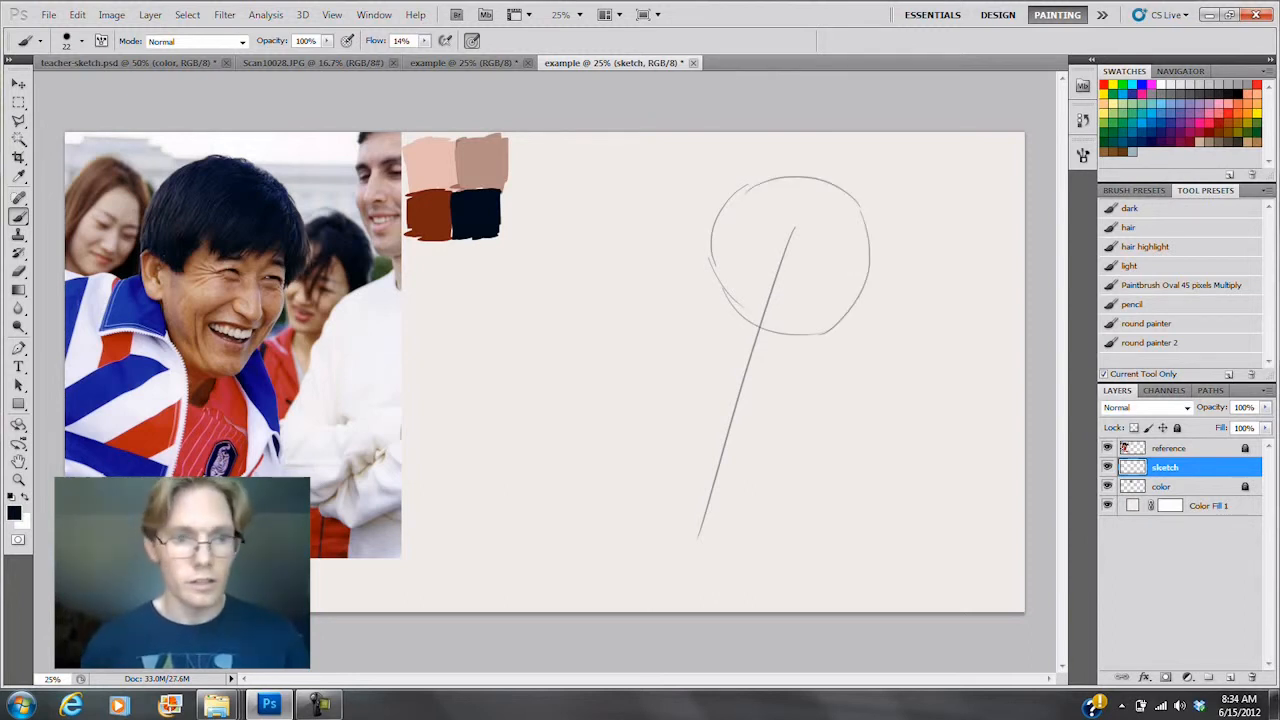
Step: Sketch the straight jaw, chin and cheek lines below the skull circle, plus slanted brow lines and a short nose line
mouse_move(724, 282)
mouse_down()
mouse_move(752, 372)
mouse_move(826, 418)
mouse_up()
drag(898, 296, 846, 404)
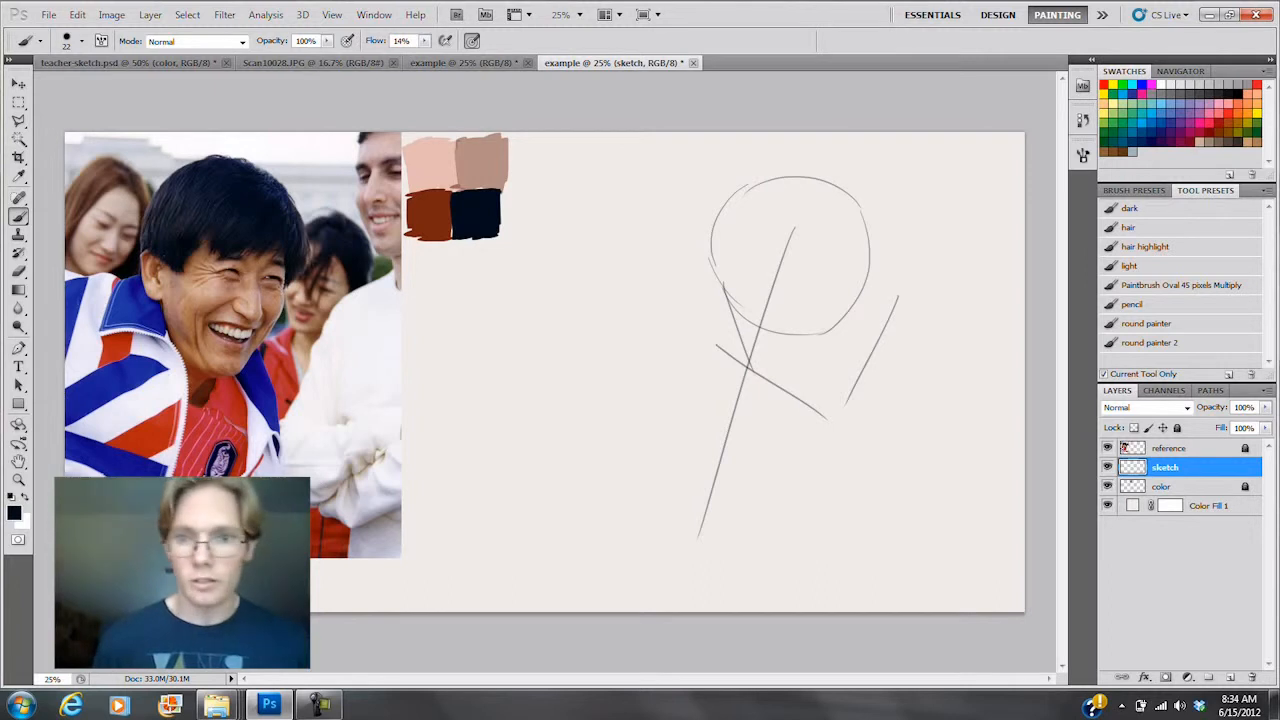
mouse_move(800, 259)
mouse_down()
mouse_move(913, 277)
mouse_move(856, 277)
mouse_move(897, 287)
mouse_up()
mouse_move(785, 263)
mouse_down()
mouse_move(912, 295)
mouse_move(858, 334)
mouse_up()
drag(860, 270, 862, 336)
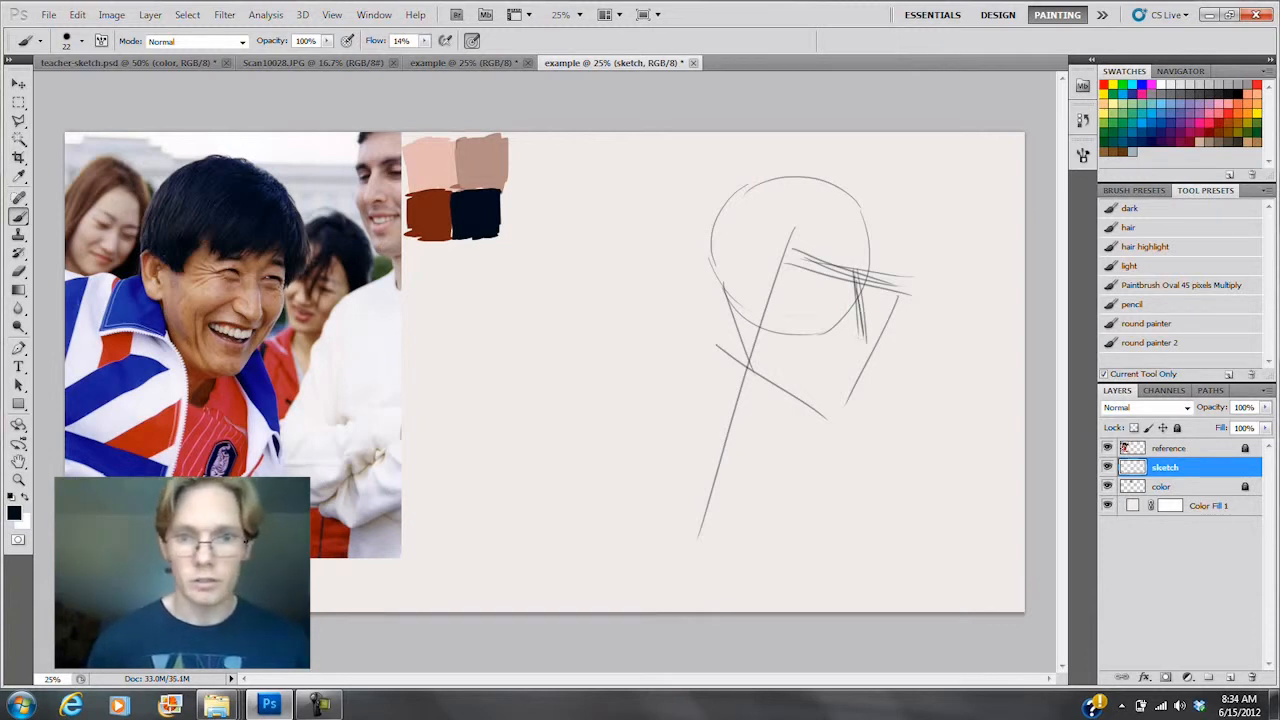
Step: Sketch the shoulder line extending left from the head and a long arc sweeping down under the chin to the lower right
drag(528, 294, 700, 281)
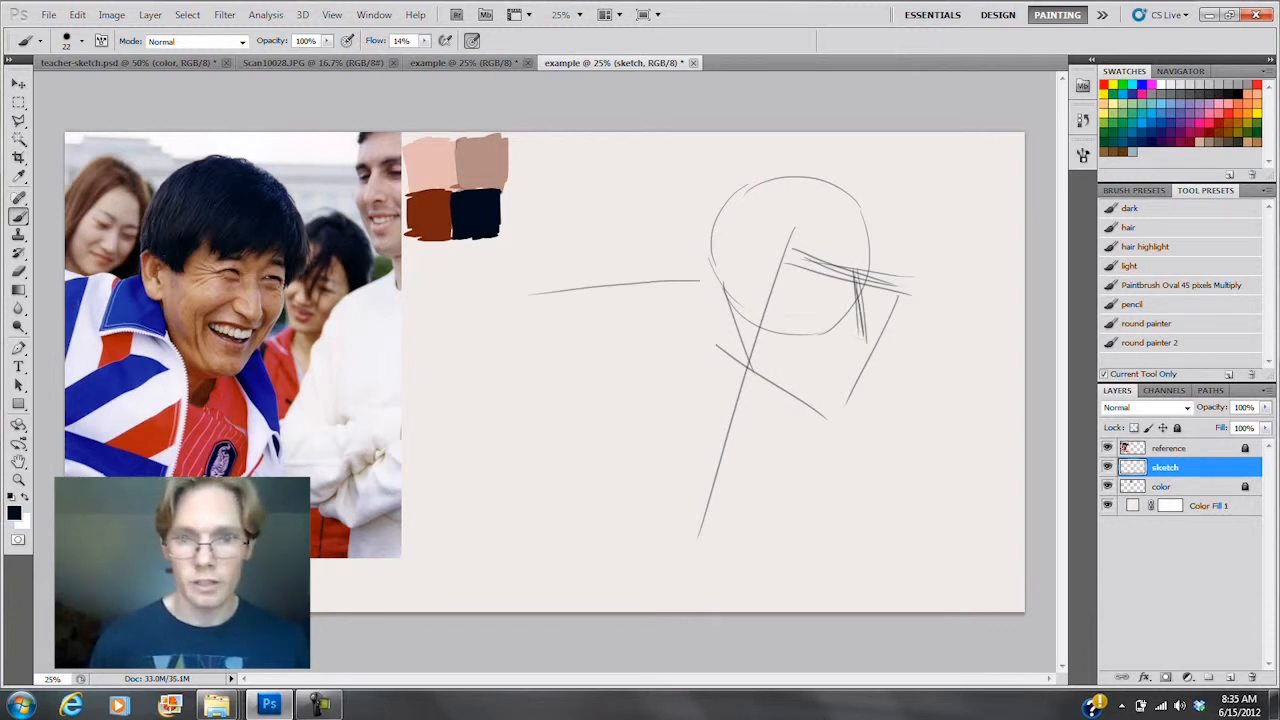
drag(871, 464, 899, 547)
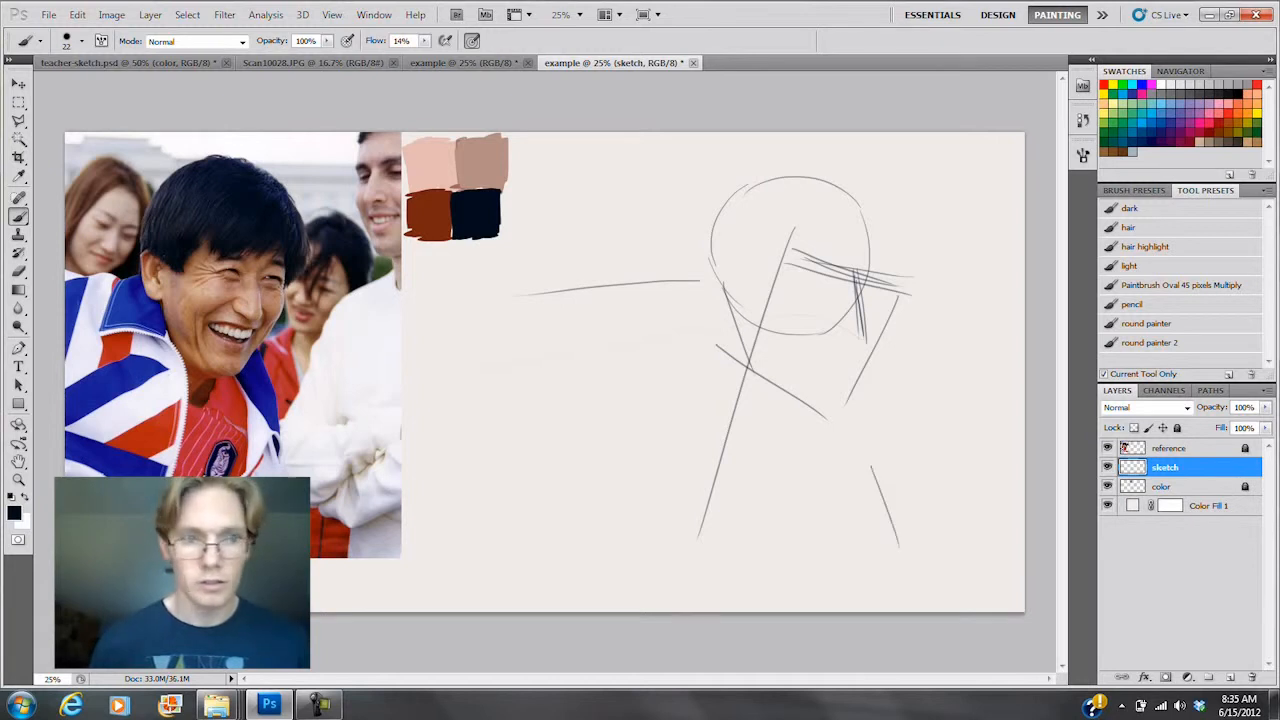
mouse_move(606, 292)
mouse_down()
mouse_move(772, 366)
mouse_move(920, 528)
mouse_up()
drag(848, 426, 905, 600)
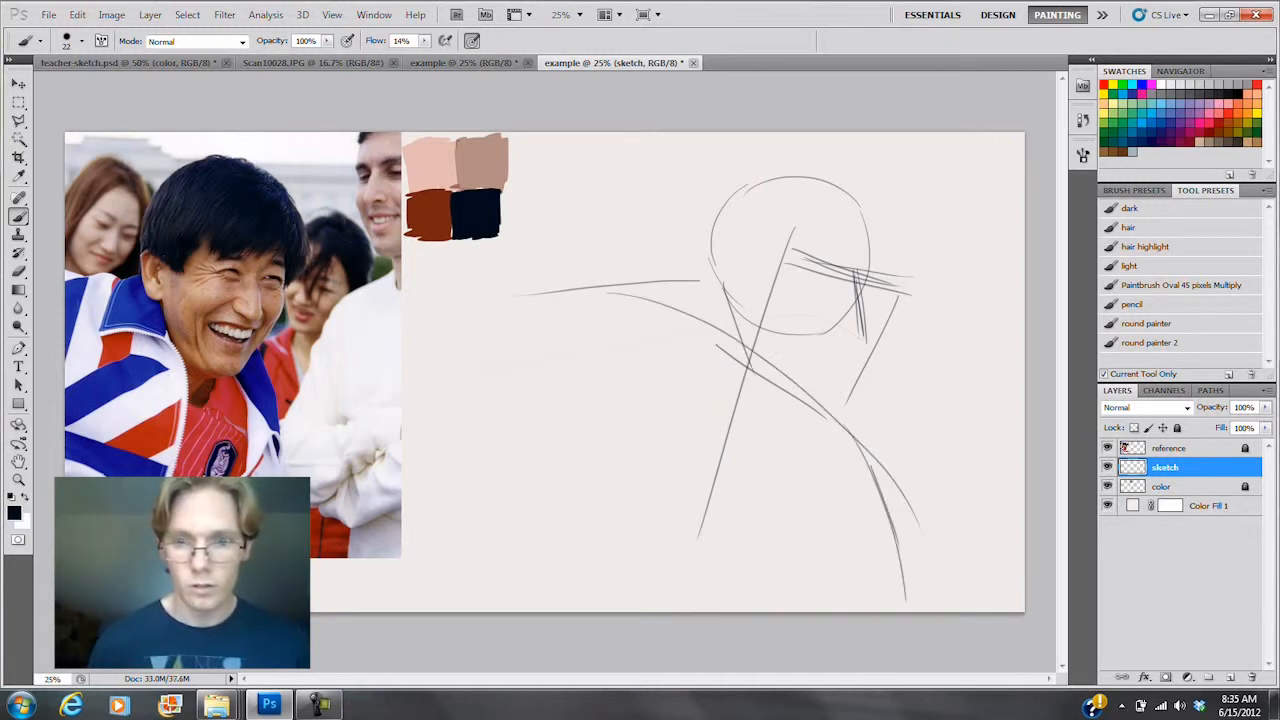
drag(856, 452, 898, 558)
drag(600, 297, 690, 296)
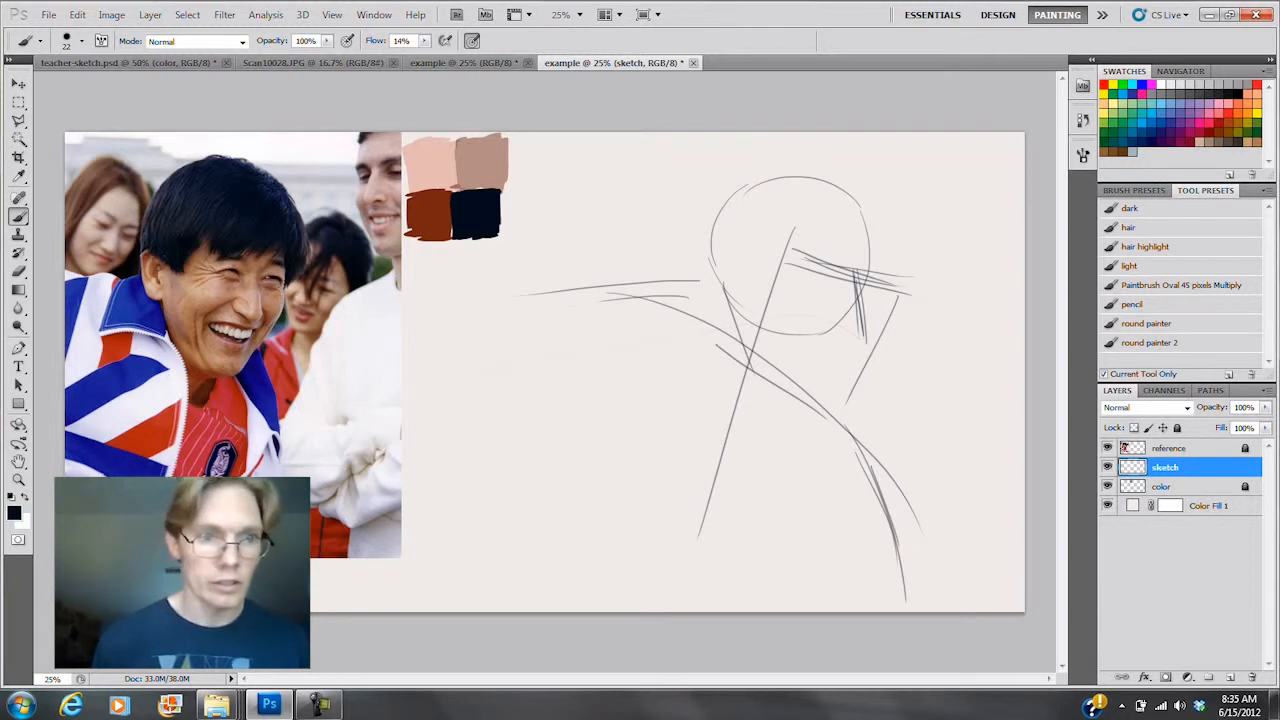
Step: Sketch the hair outline around the back and top of the skull circle and a curve above the forehead
drag(740, 177, 700, 300)
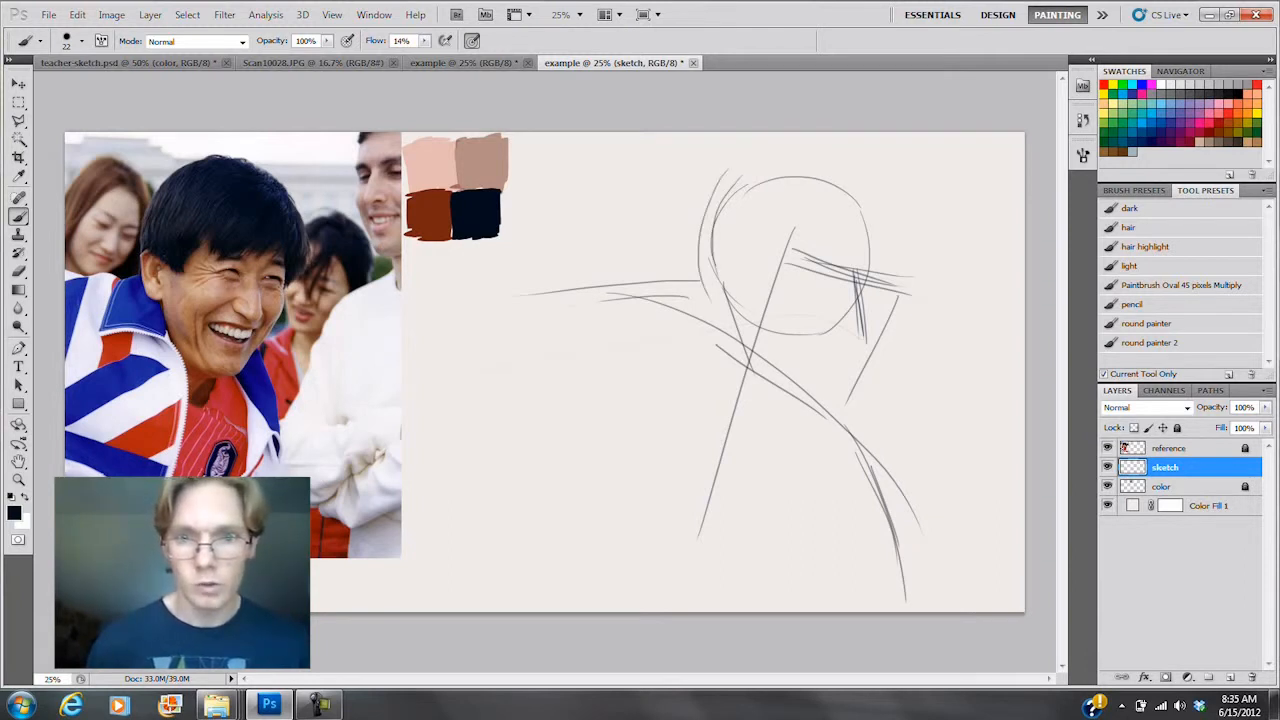
drag(724, 208, 706, 330)
drag(720, 180, 706, 318)
mouse_move(762, 160)
mouse_down()
mouse_move(716, 200)
mouse_move(734, 174)
mouse_up()
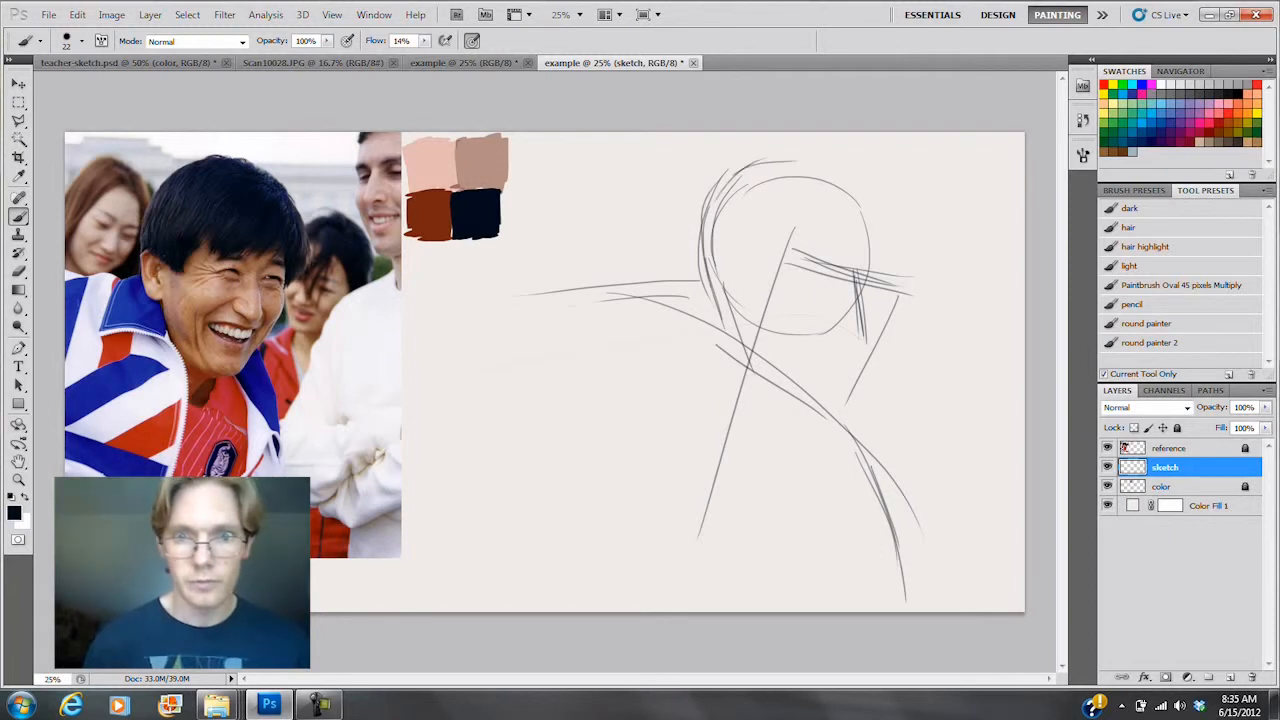
drag(864, 172, 906, 262)
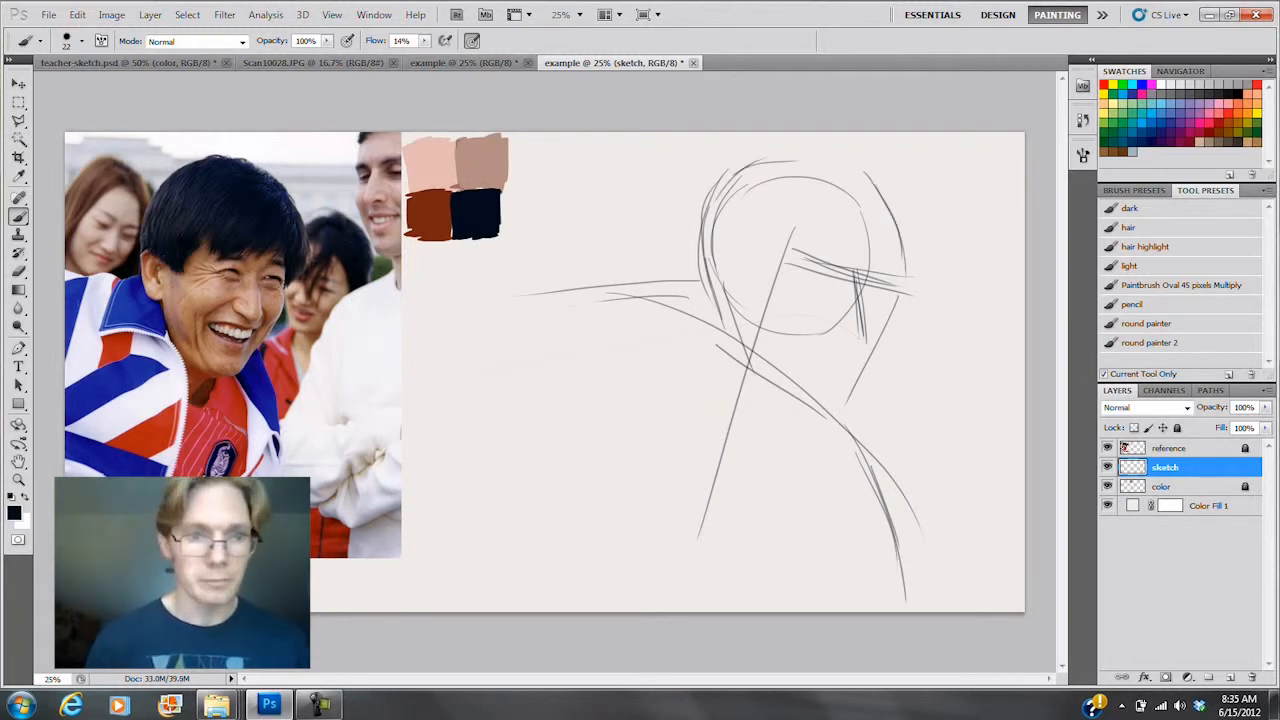
Step: Sketch a curved arm line below the shoulder with a short connecting line, and darken the neck line behind the jaw
drag(610, 371, 740, 519)
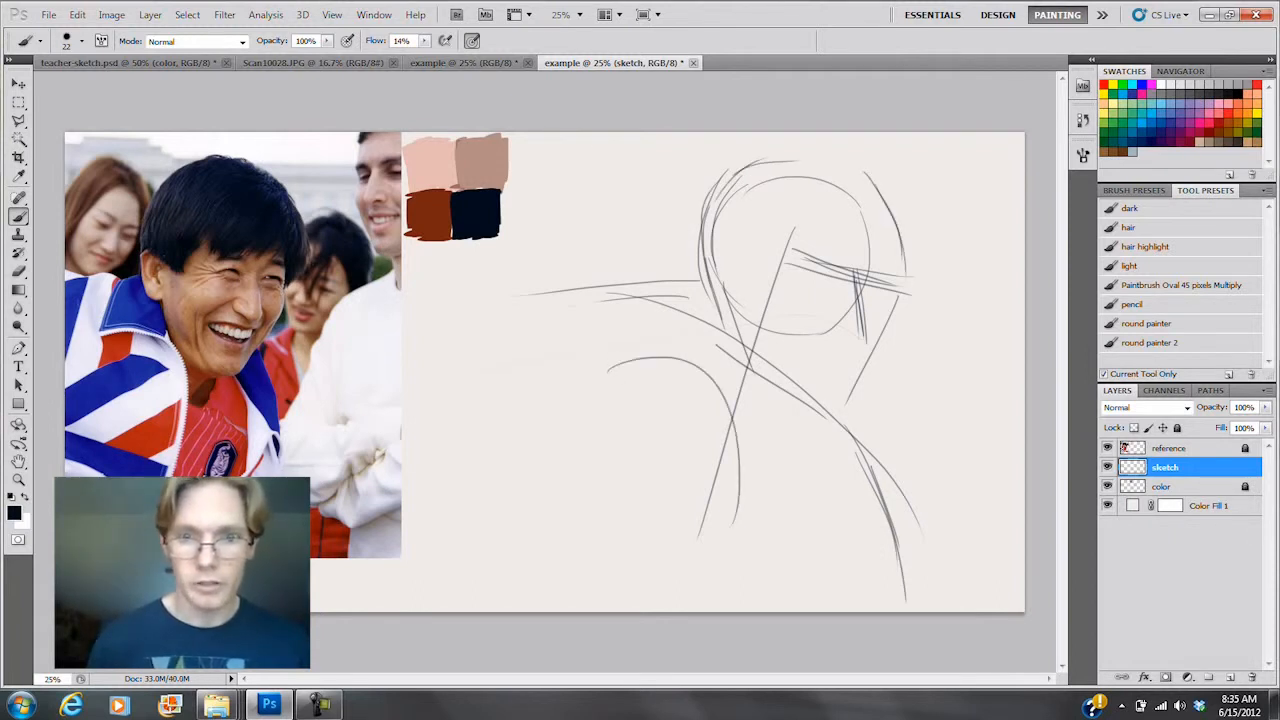
drag(648, 285, 628, 370)
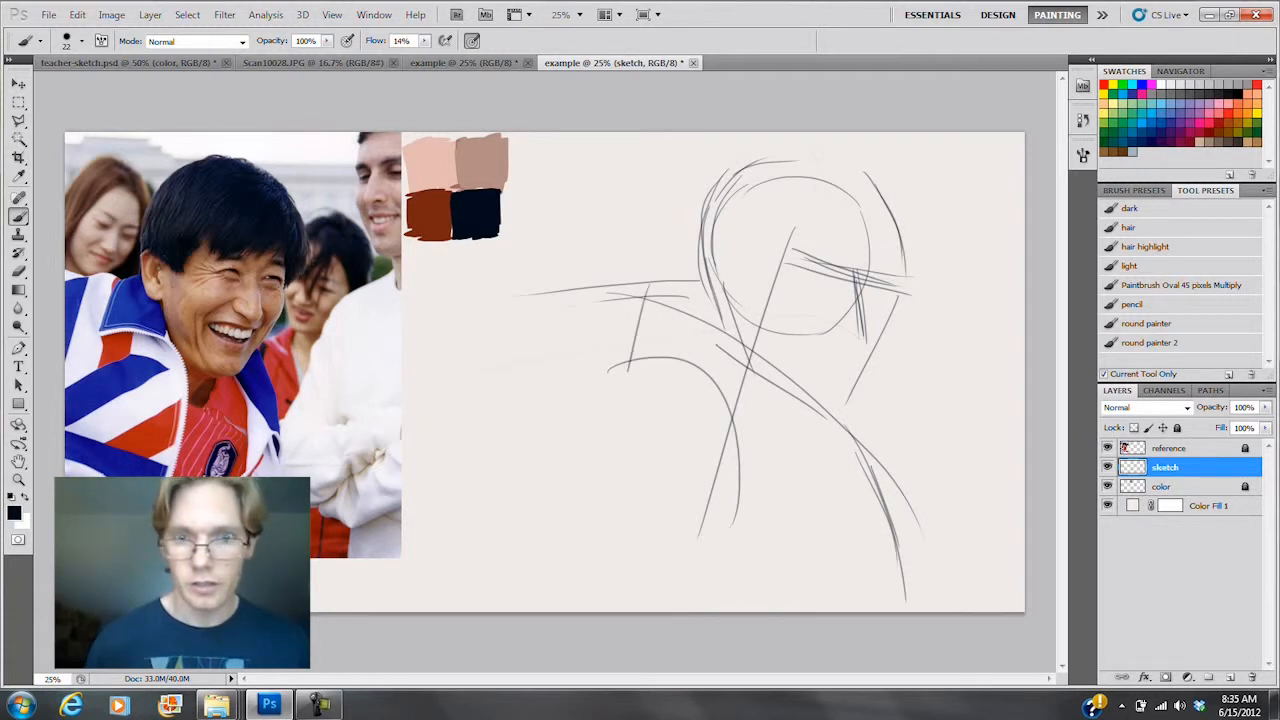
drag(706, 328, 746, 382)
drag(704, 304, 750, 400)
mouse_move(706, 312)
mouse_down()
mouse_move(758, 408)
mouse_move(750, 400)
mouse_up()
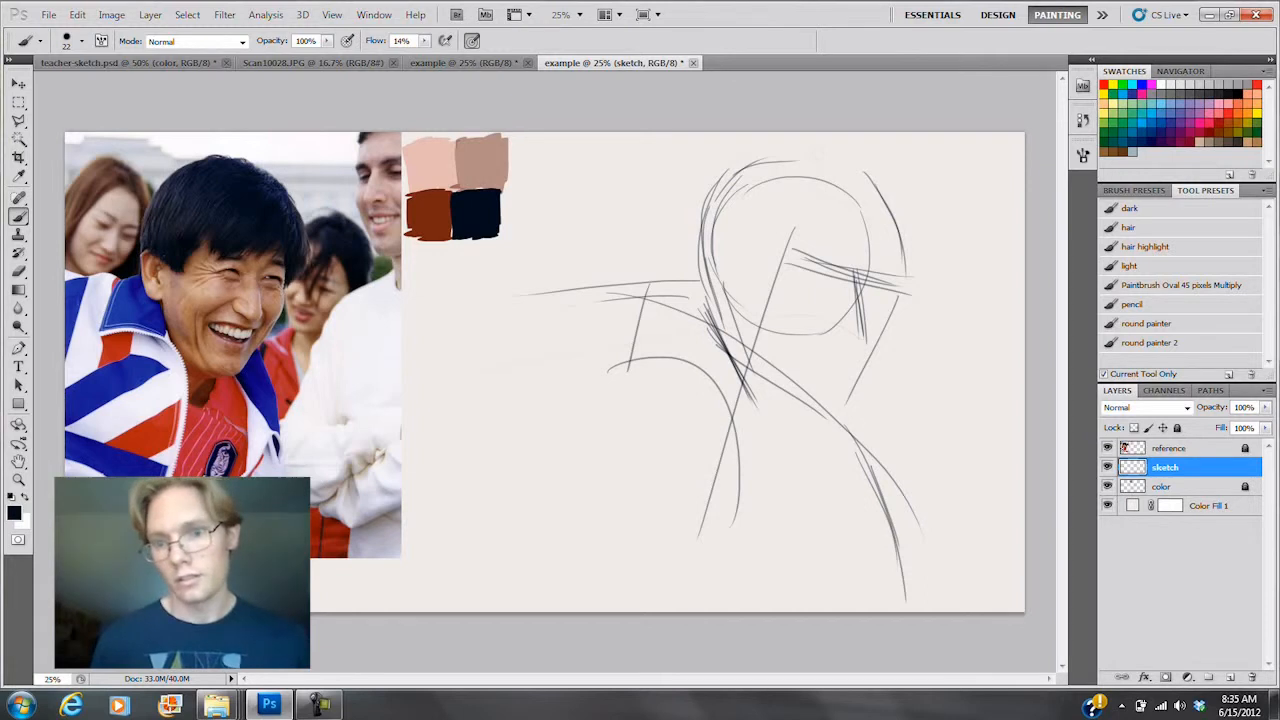
Step: Sketch the open smiling mouth, rough in the eyes and brows, and reinforce the far cheek line down to the chin
mouse_move(784, 356)
mouse_down()
mouse_move(859, 359)
mouse_move(849, 382)
mouse_move(797, 363)
mouse_up()
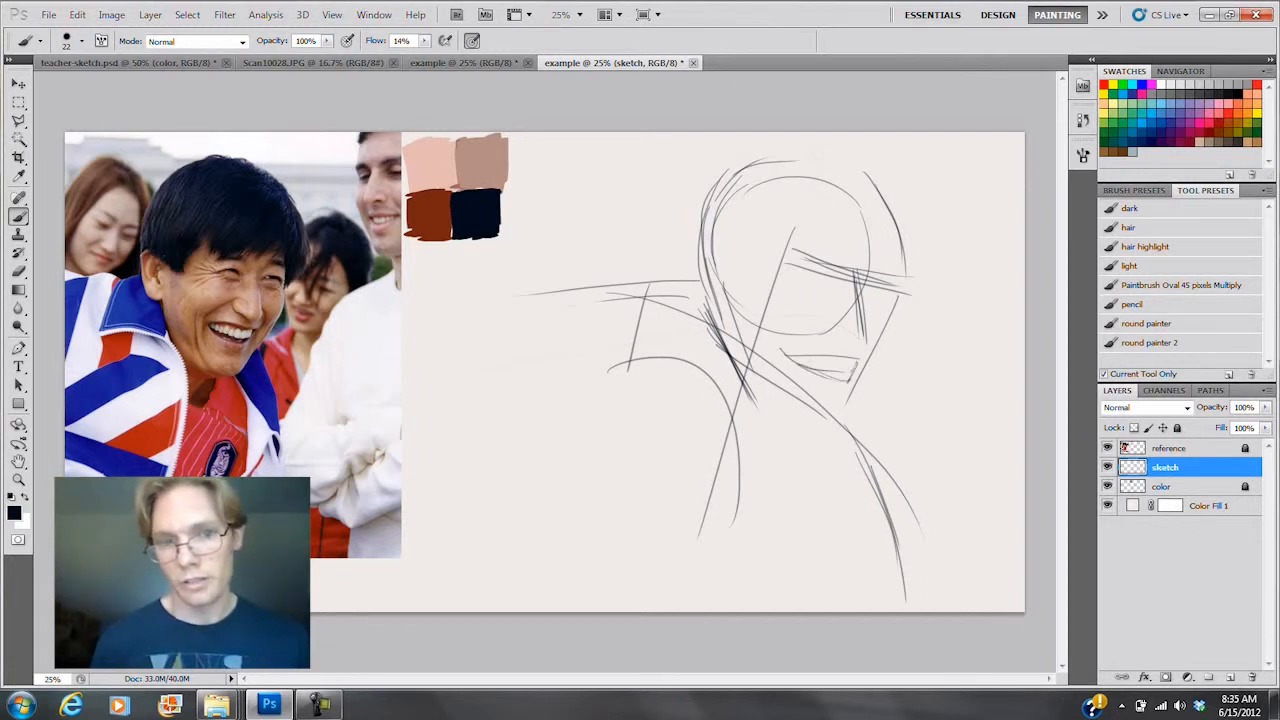
drag(792, 258, 896, 278)
mouse_move(795, 241)
mouse_down()
mouse_move(909, 262)
mouse_move(893, 336)
mouse_move(862, 391)
mouse_up()
drag(889, 337, 848, 399)
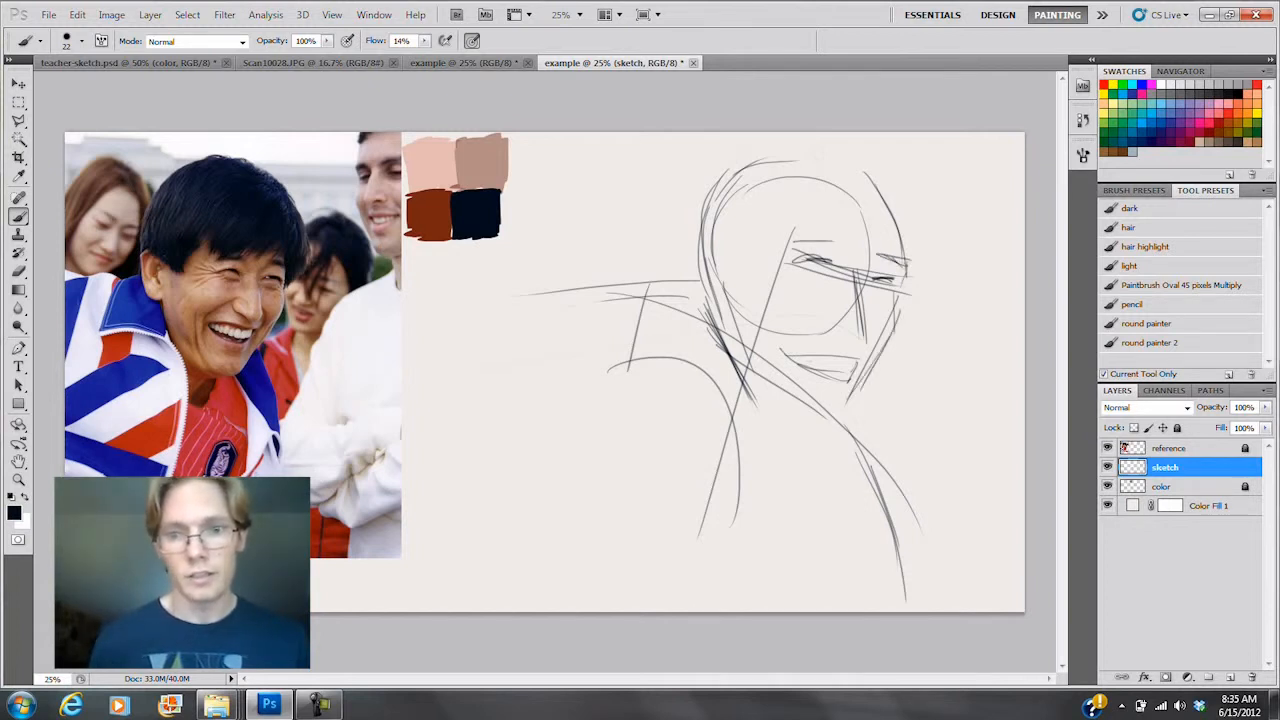
drag(900, 293, 897, 334)
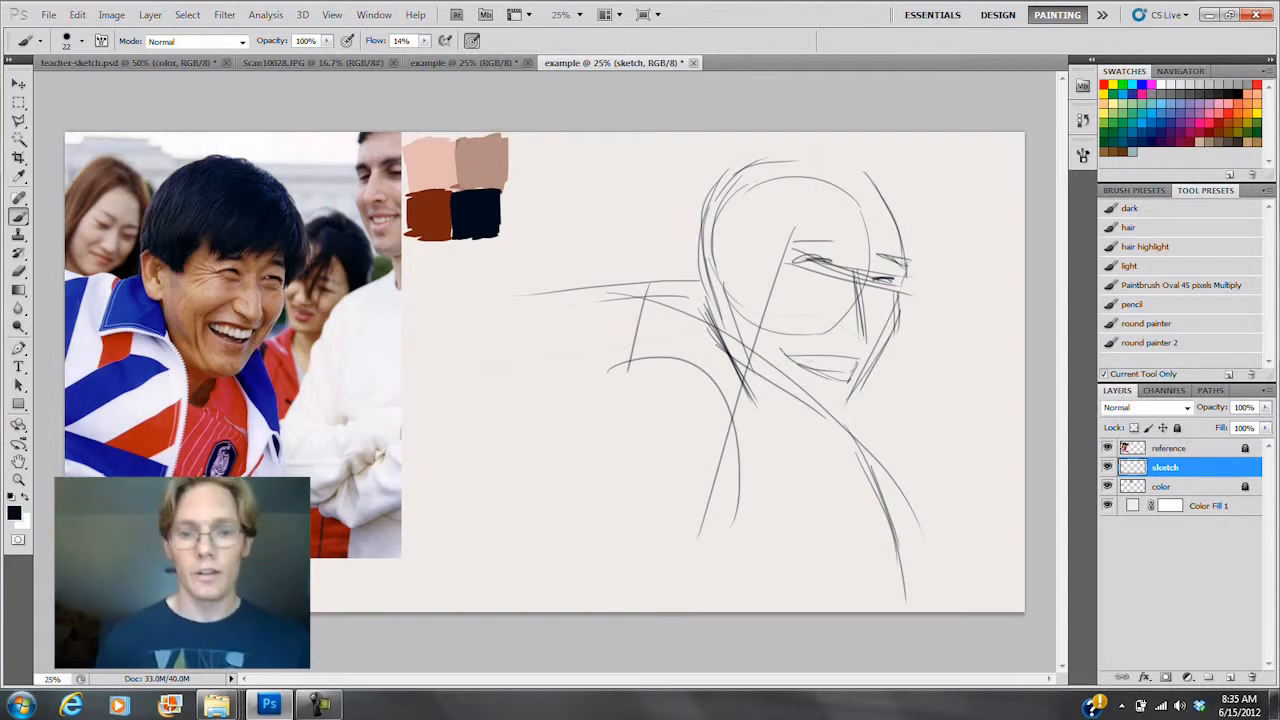
Step: Erase the rough eyes and brows, redraw the narrow eyes lower along the slanted eye line, and close the hair outline at the crown
key(e)
mouse_move(786, 256)
mouse_down()
mouse_move(894, 286)
mouse_move(884, 258)
mouse_move(902, 270)
mouse_move(800, 242)
mouse_move(832, 241)
mouse_move(804, 272)
mouse_move(884, 290)
mouse_up()
key(b)
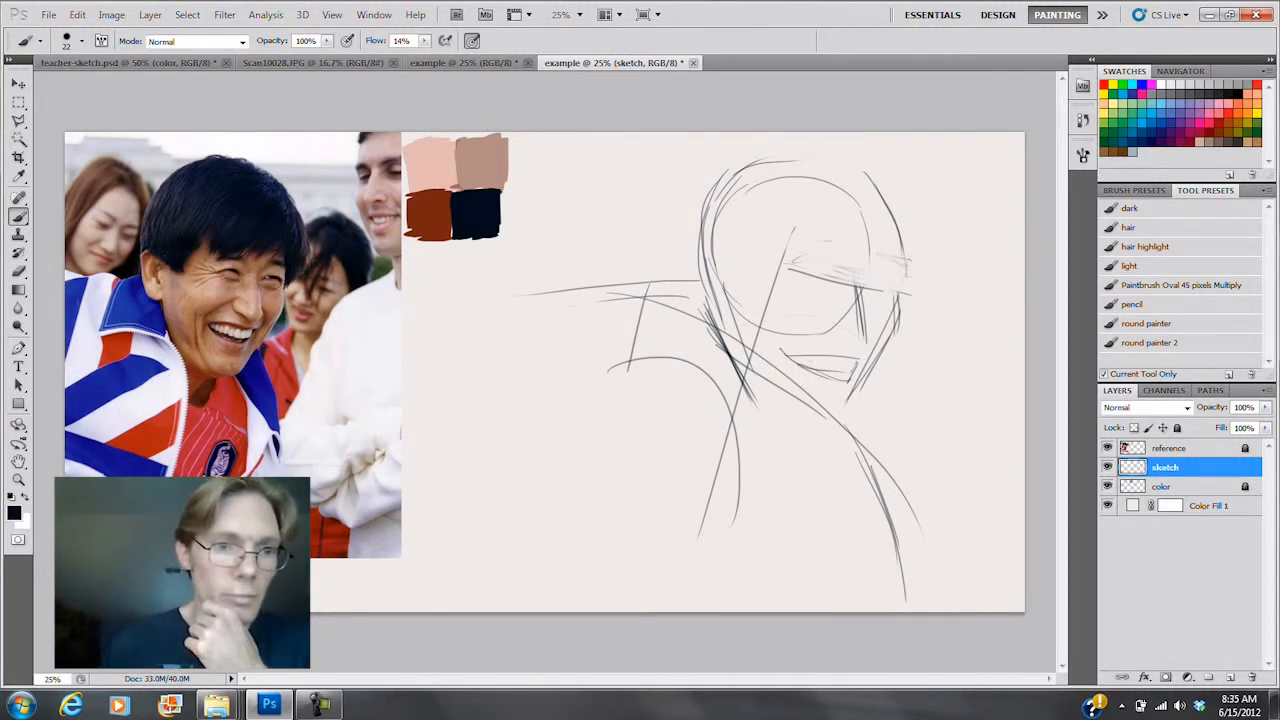
drag(797, 151, 862, 170)
drag(795, 151, 838, 162)
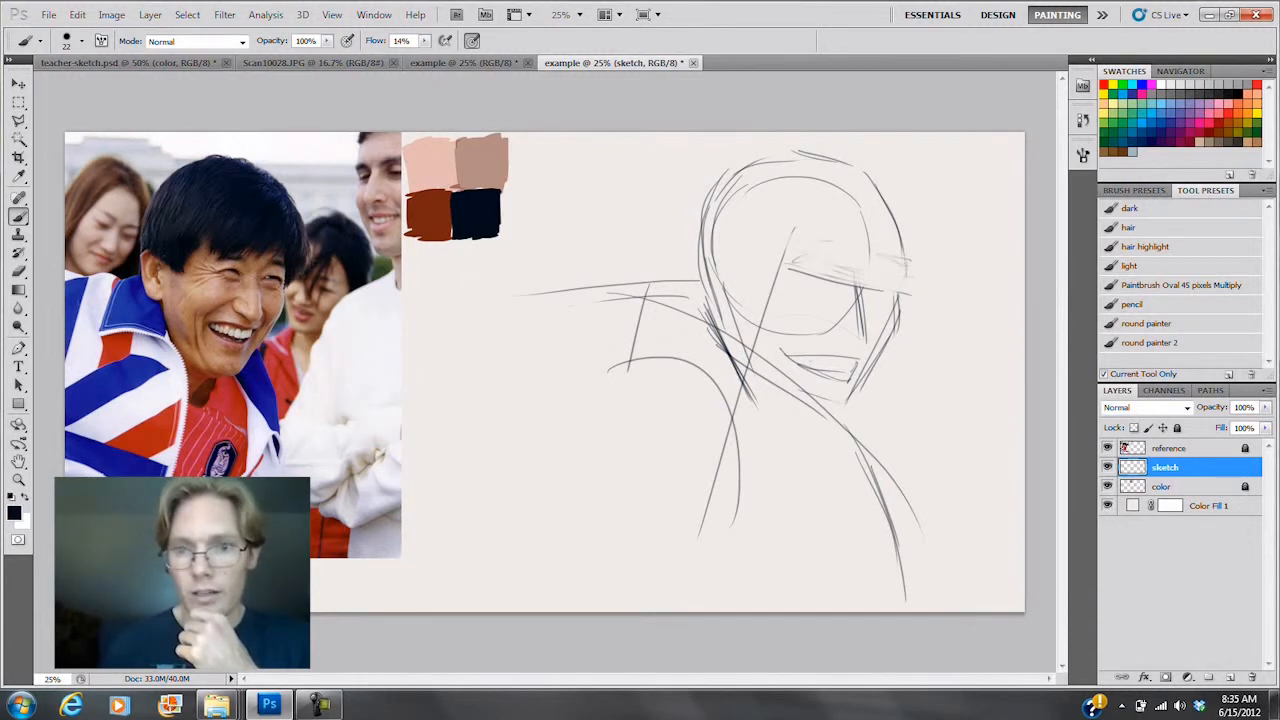
drag(792, 271, 896, 291)
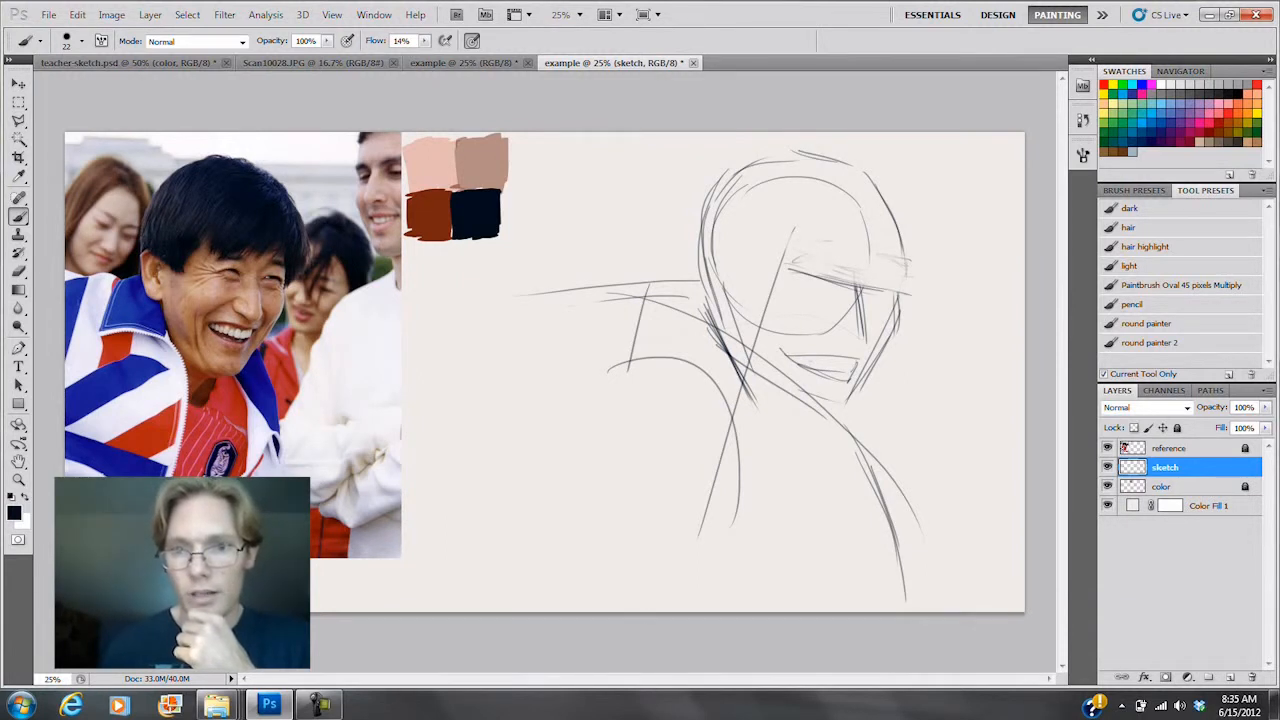
mouse_move(800, 277)
mouse_down()
mouse_move(888, 295)
mouse_move(830, 254)
mouse_move(895, 269)
mouse_up()
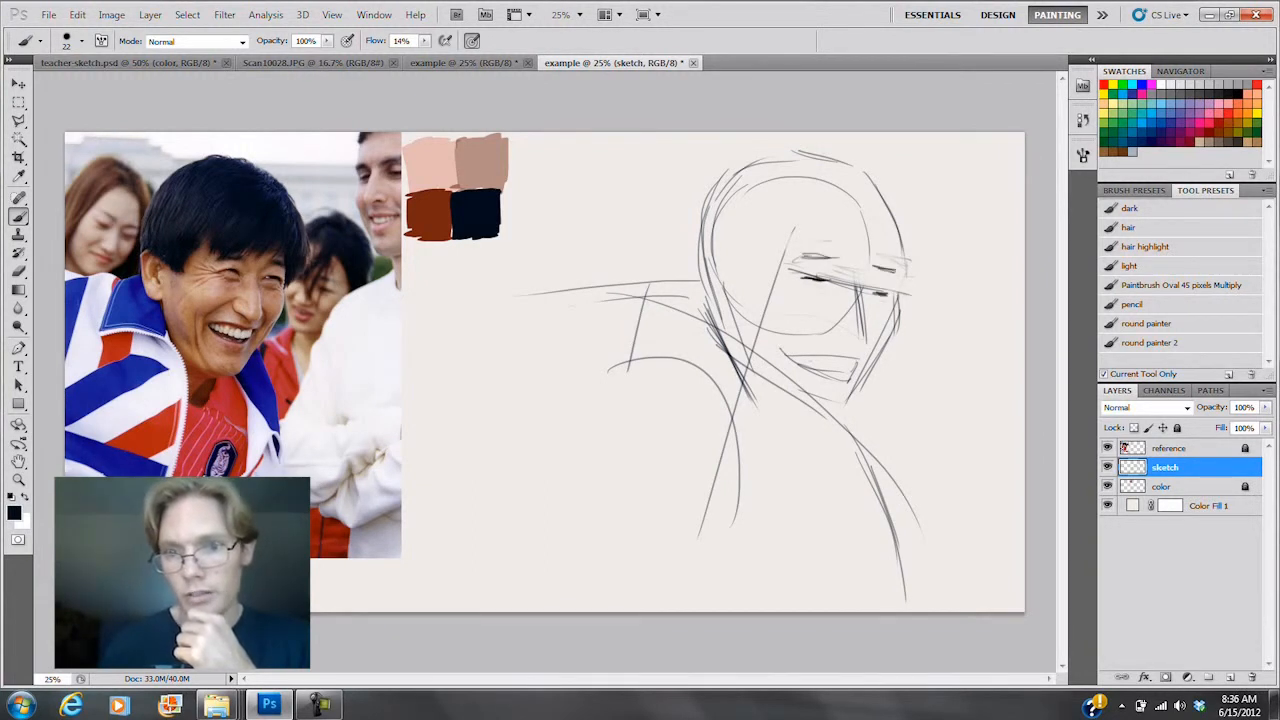
Step: Sketch the fringe strands across the forehead and the slanted sideburn line at the temple
mouse_move(818, 239)
mouse_down()
mouse_move(774, 246)
mouse_move(828, 249)
mouse_up()
mouse_move(861, 226)
mouse_down()
mouse_move(840, 254)
mouse_move(857, 252)
mouse_up()
mouse_move(879, 222)
mouse_down()
mouse_move(871, 250)
mouse_move(892, 224)
mouse_up()
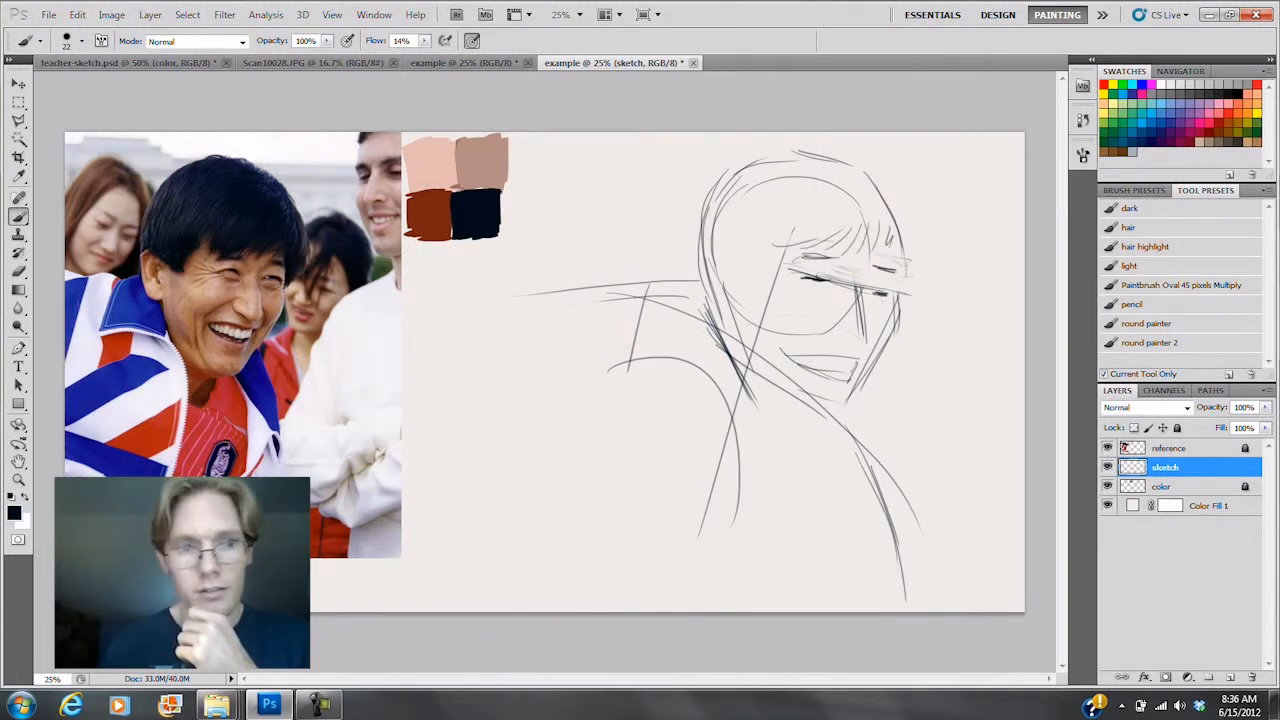
drag(748, 292, 778, 218)
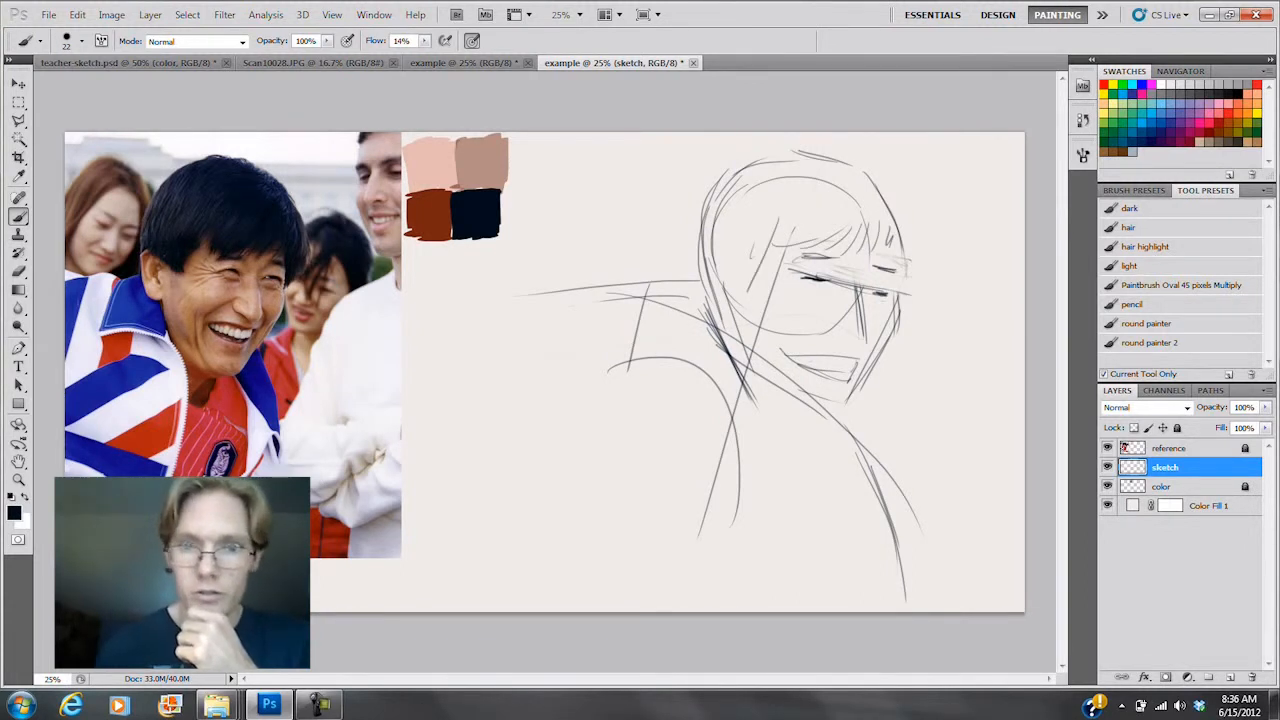
Step: Sketch a blocky ear at the back of the face, strengthen the brow area, and mark the base of the nose
mouse_move(750, 300)
mouse_down()
mouse_move(692, 238)
mouse_move(714, 260)
mouse_up()
mouse_move(692, 258)
mouse_down()
mouse_move(732, 320)
mouse_move(712, 318)
mouse_up()
mouse_move(698, 278)
mouse_down()
mouse_move(711, 310)
mouse_move(696, 258)
mouse_move(728, 280)
mouse_move(692, 258)
mouse_up()
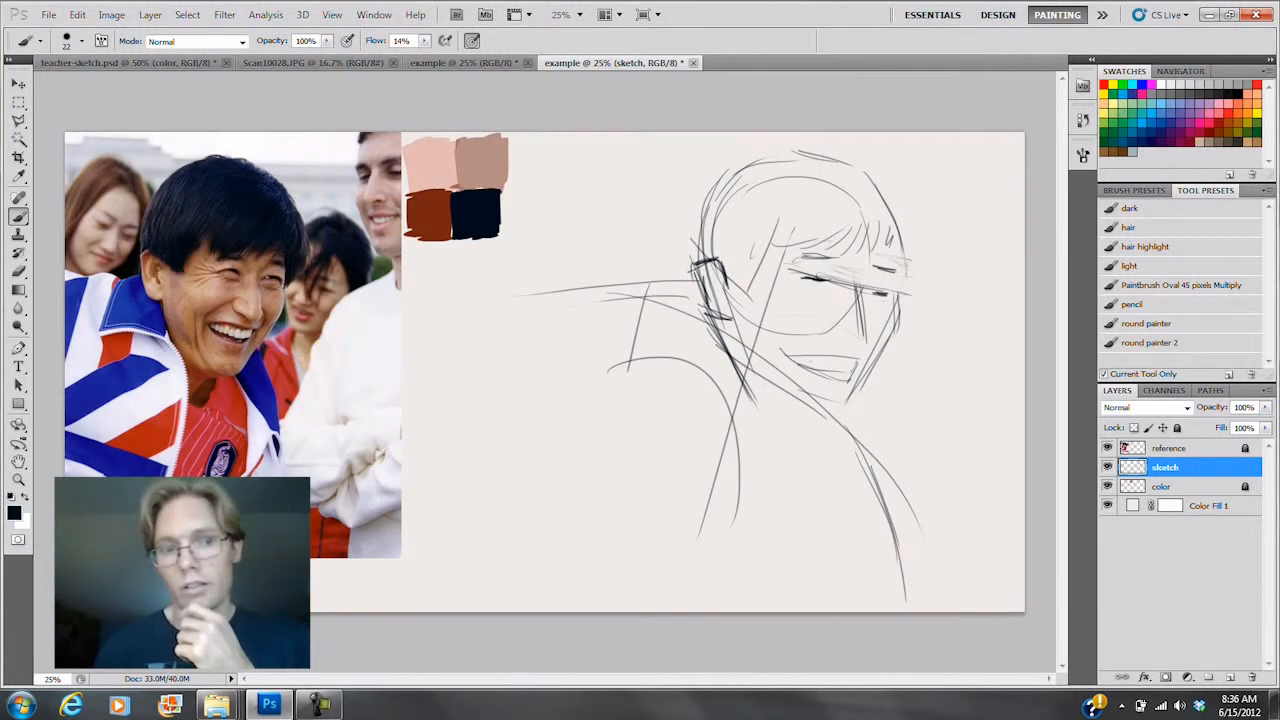
mouse_move(783, 233)
mouse_down()
mouse_move(751, 296)
mouse_move(876, 248)
mouse_move(892, 284)
mouse_up()
drag(846, 335, 866, 346)
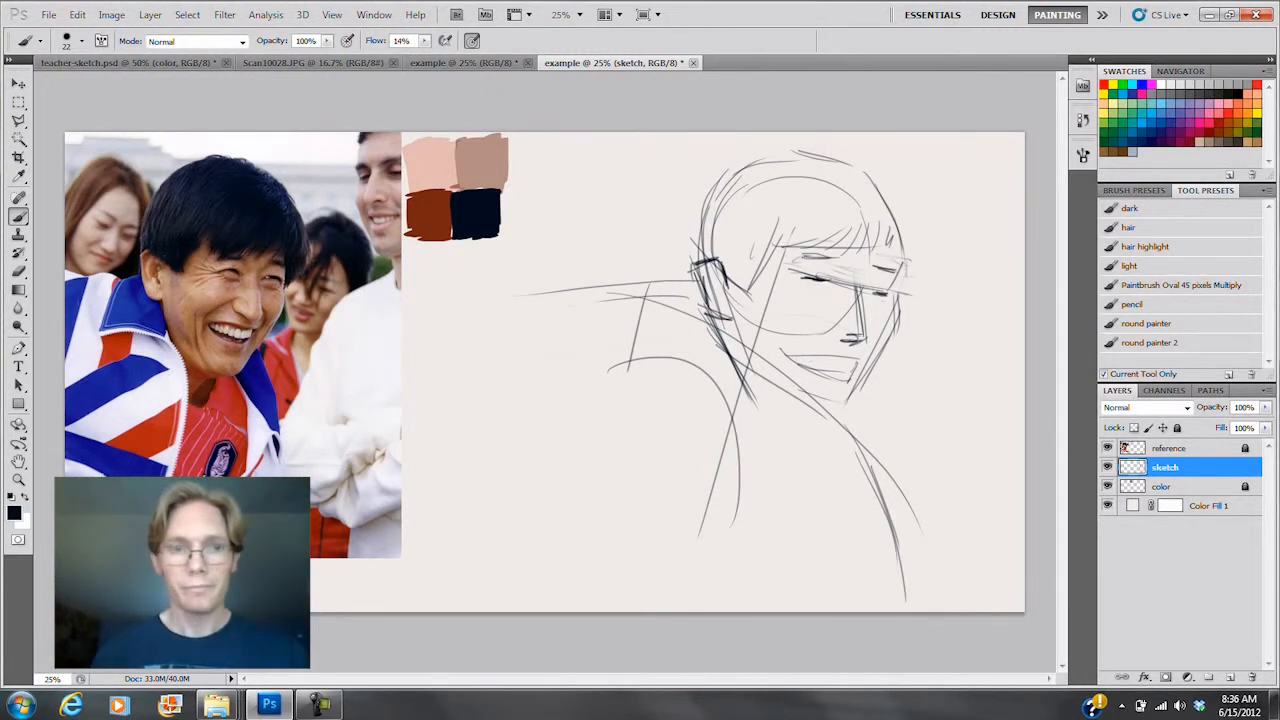
Step: Lower the brush flow to 7%, testing it with curved and slanted strokes in the empty area behind the head
click(425, 41)
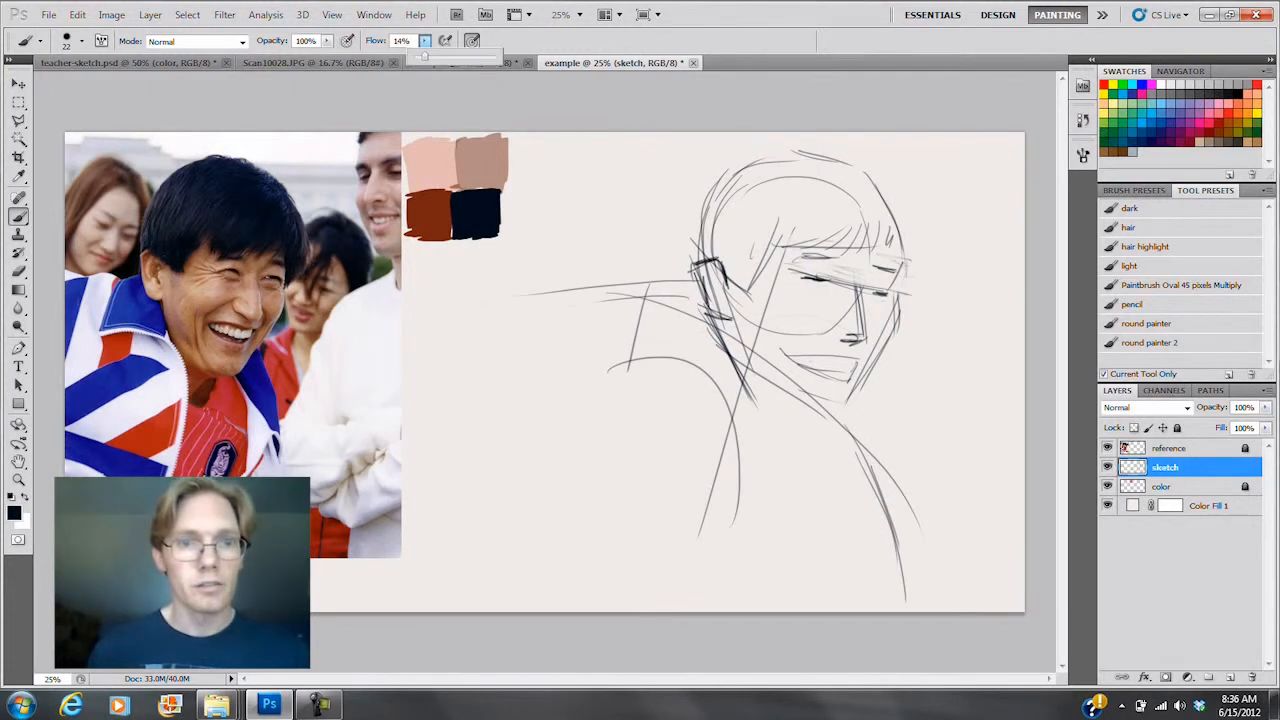
drag(424, 57, 420, 57)
drag(637, 205, 612, 293)
drag(630, 186, 598, 301)
click(425, 41)
drag(420, 57, 418, 57)
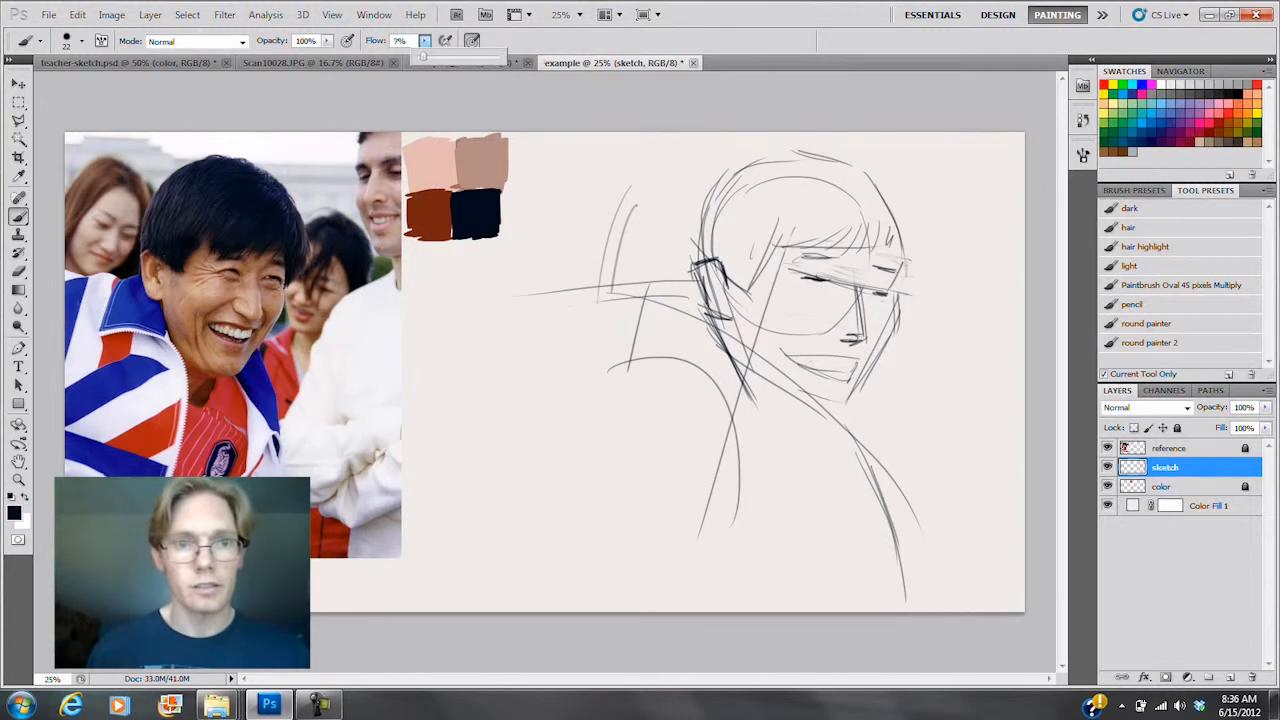
drag(644, 174, 606, 354)
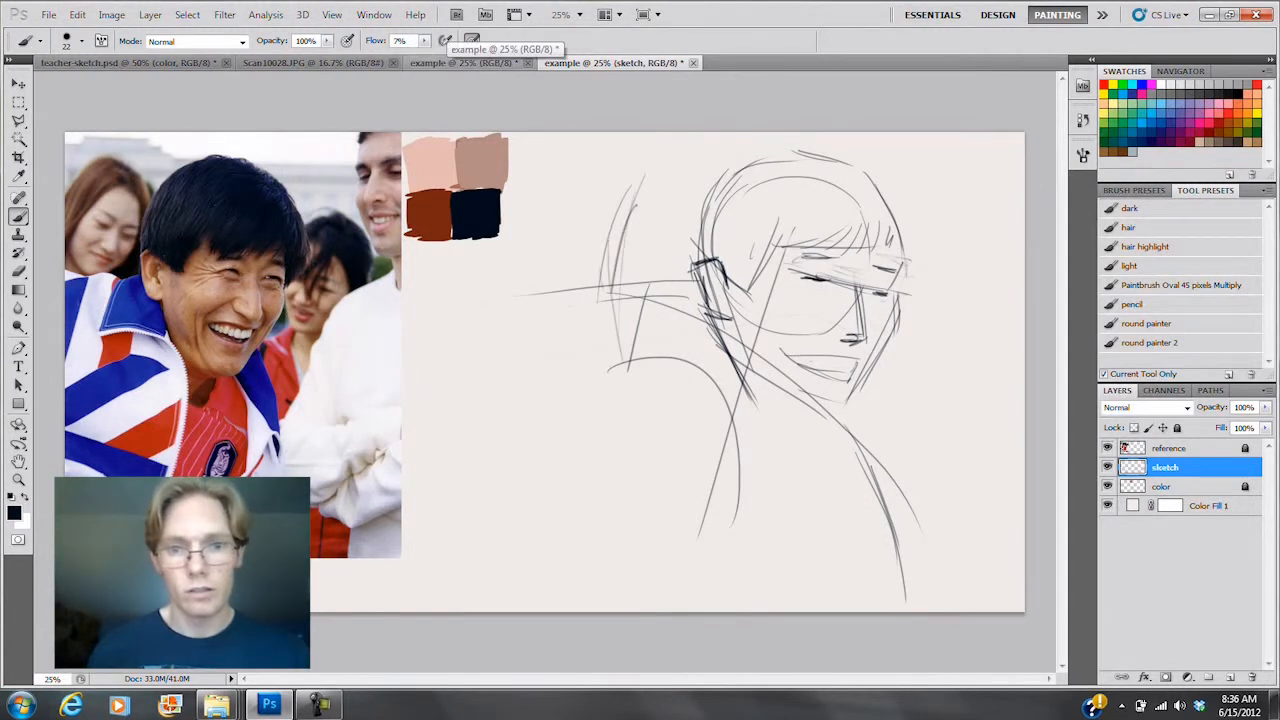
drag(618, 290, 612, 374)
drag(592, 318, 652, 400)
drag(588, 342, 664, 404)
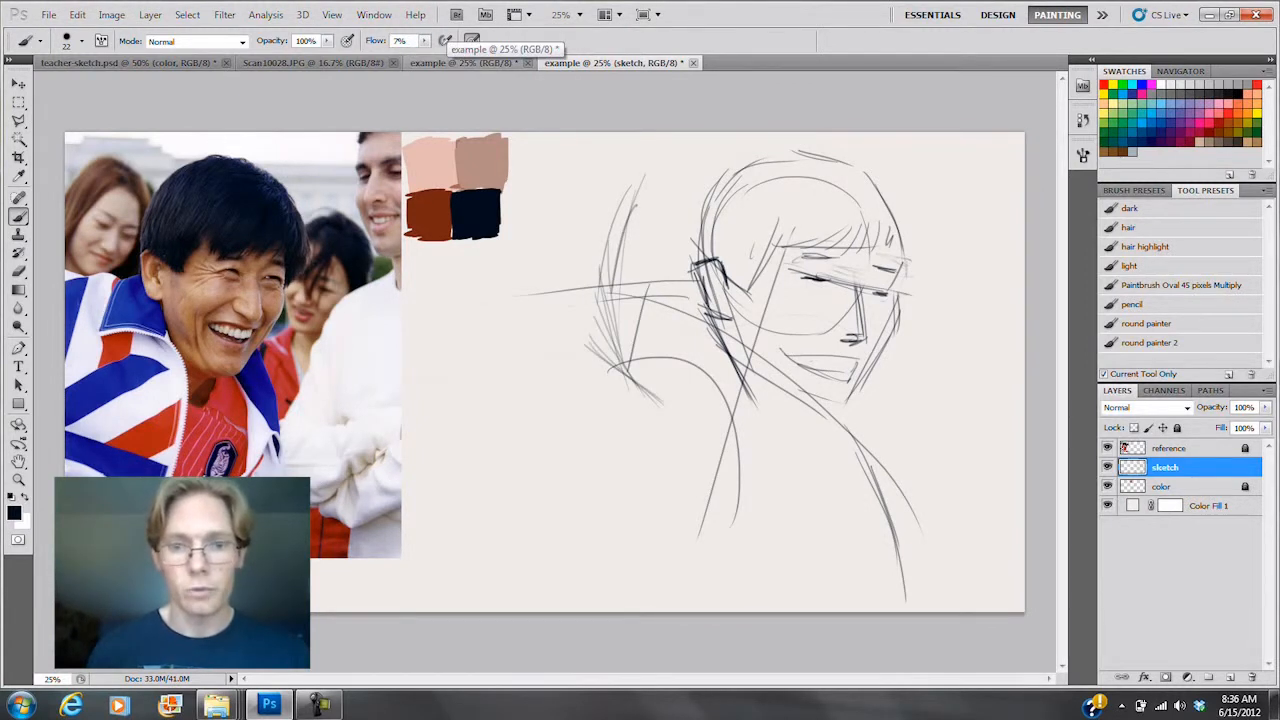
drag(644, 360, 658, 426)
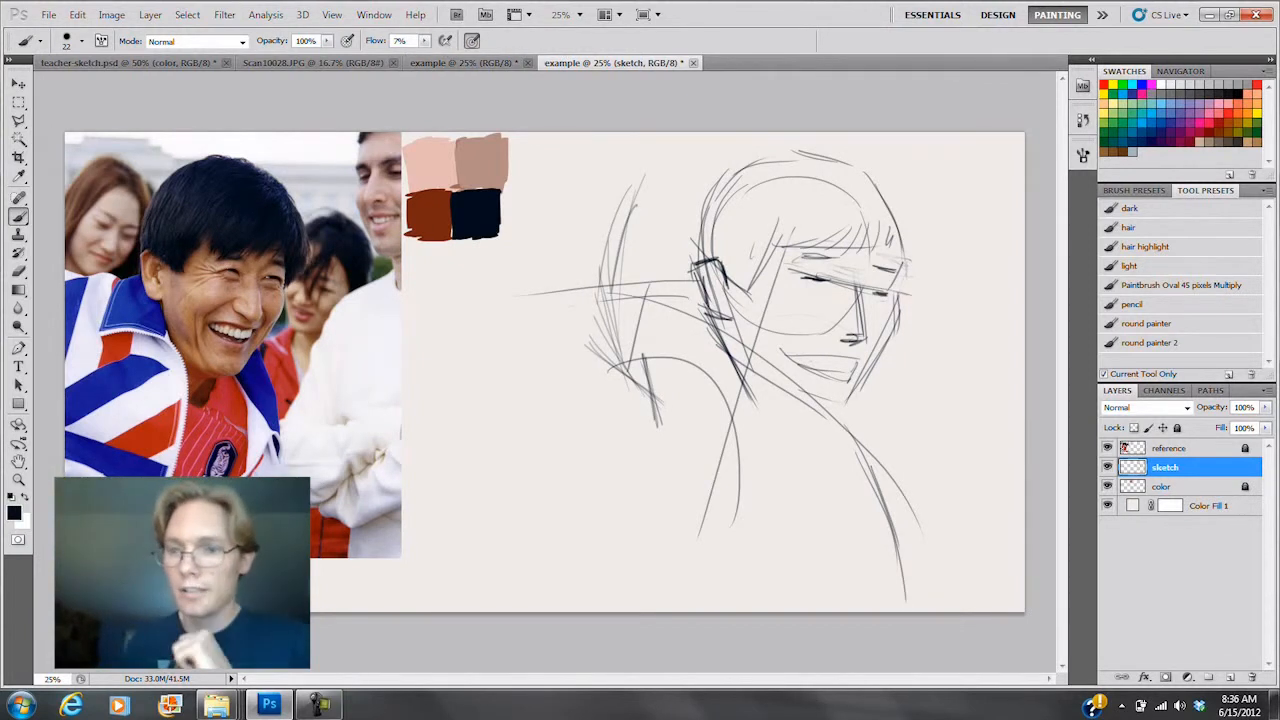
Step: Try to save the current brush as a new tool preset named "pencil" with its color included
click(1230, 374)
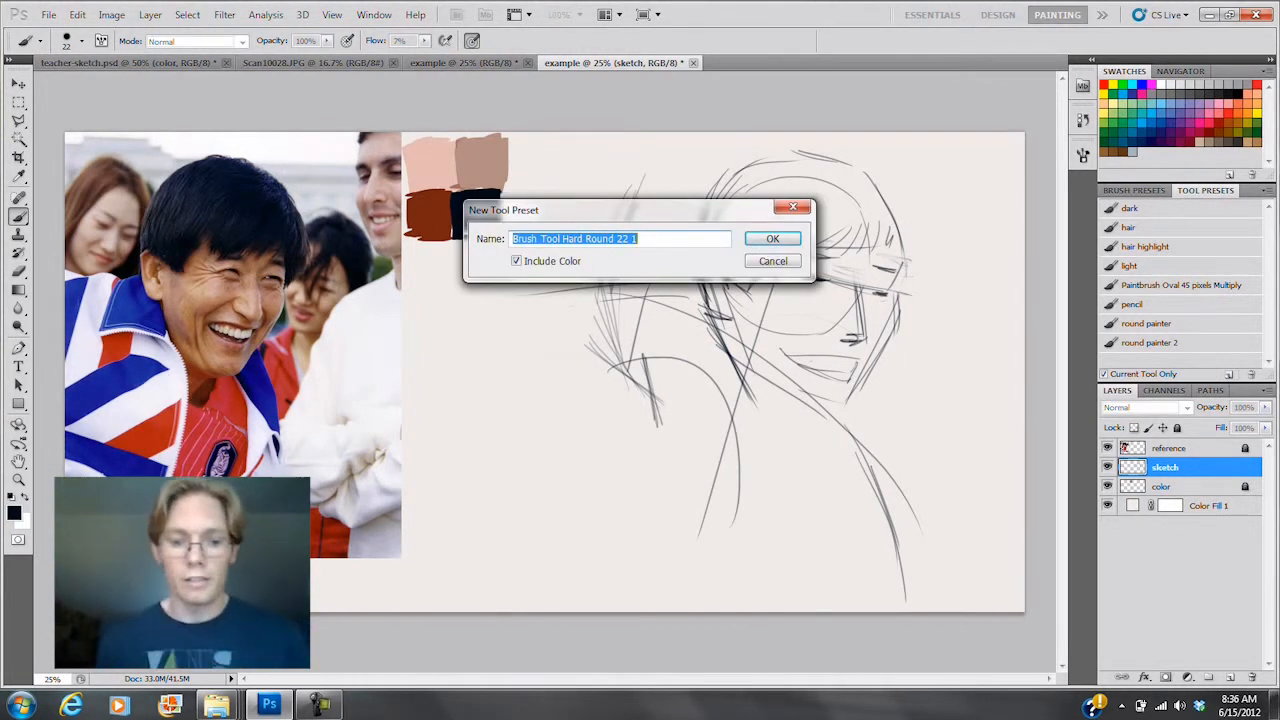
text(pencil)
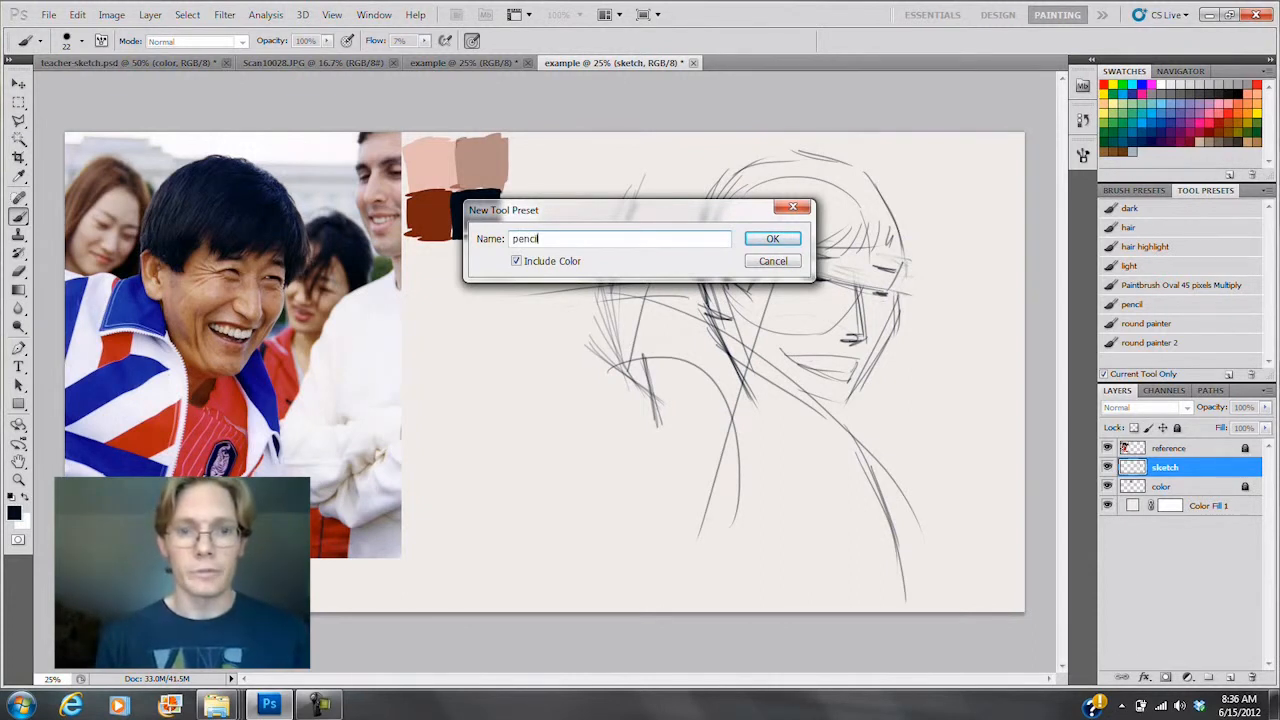
key(Return)
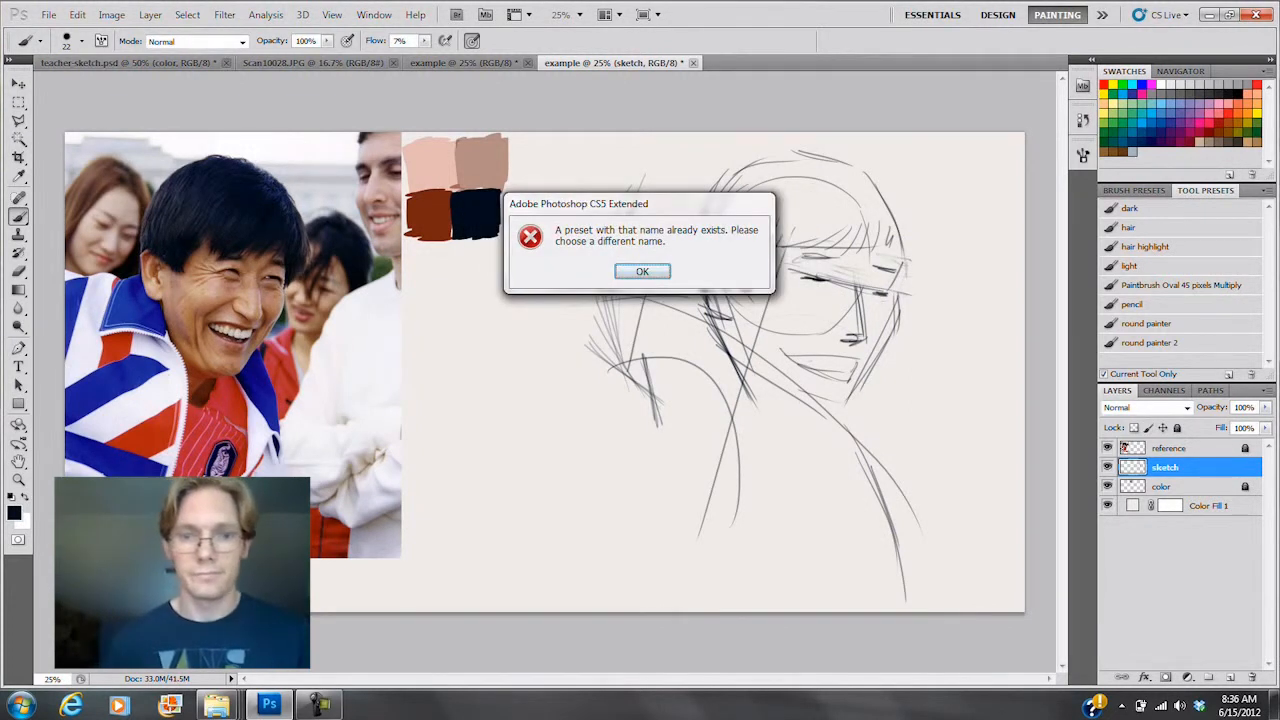
key(Return)
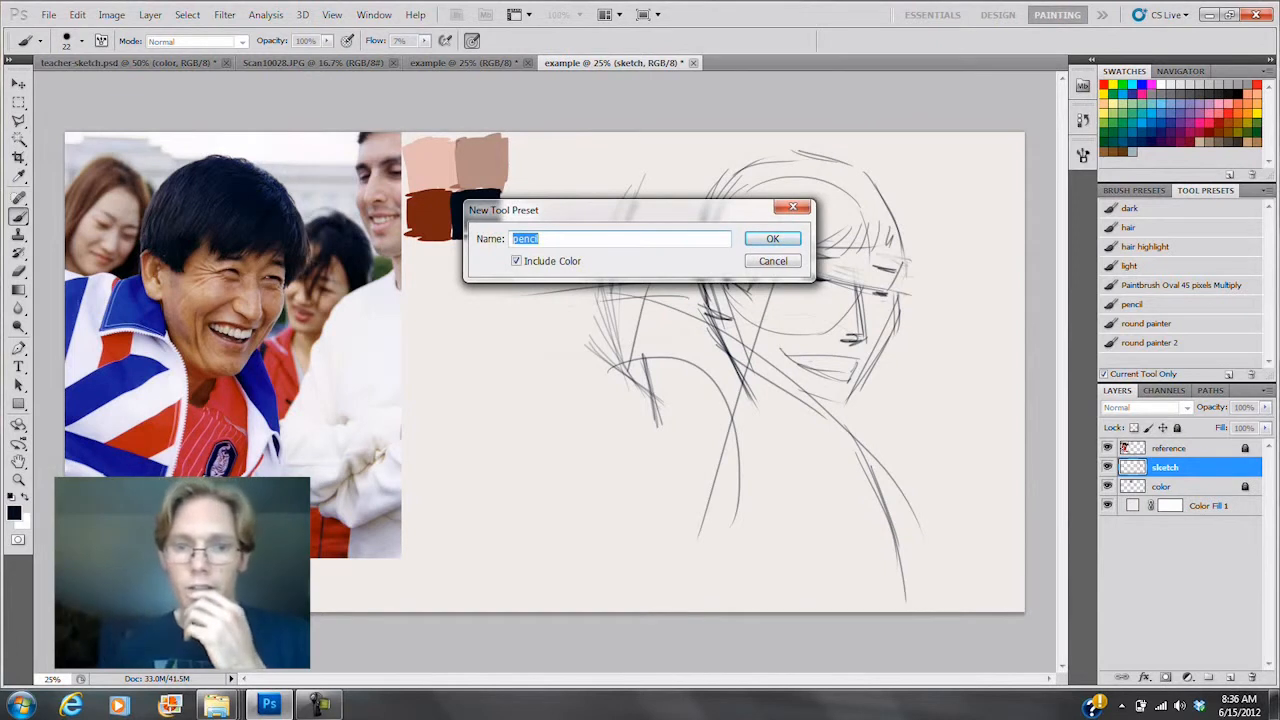
key(Return)
key(Return)
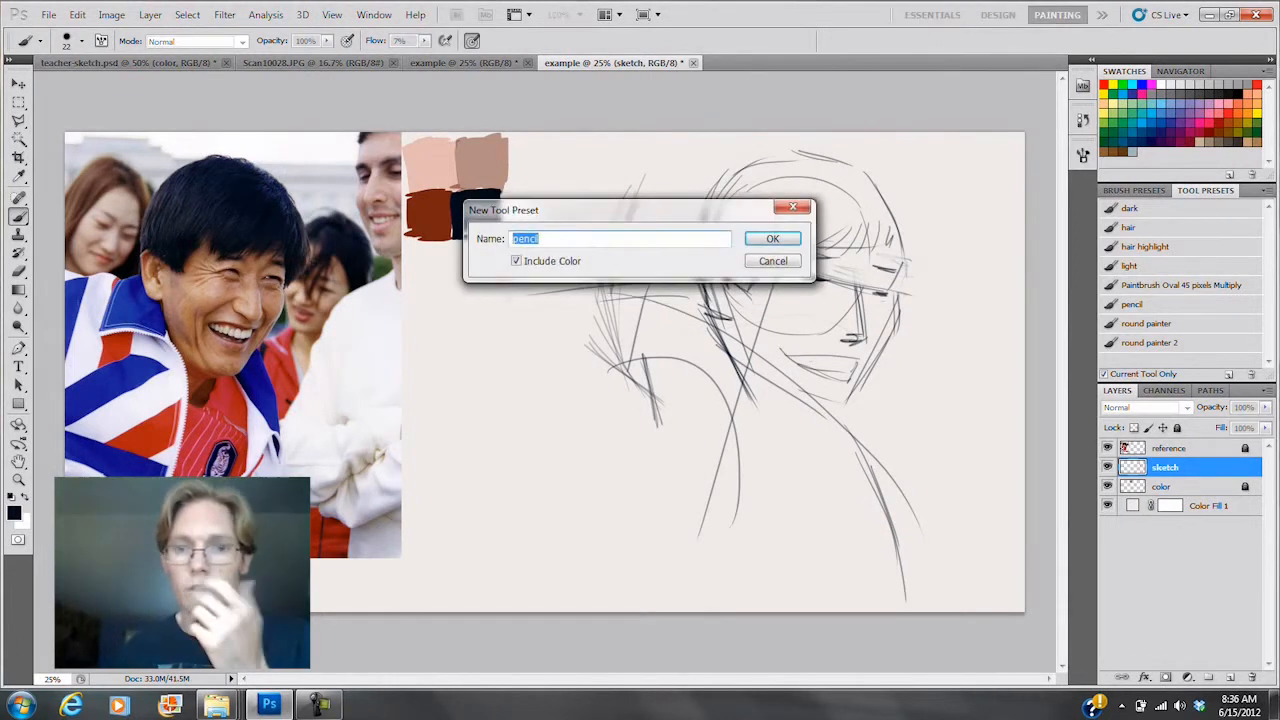
key(Escape)
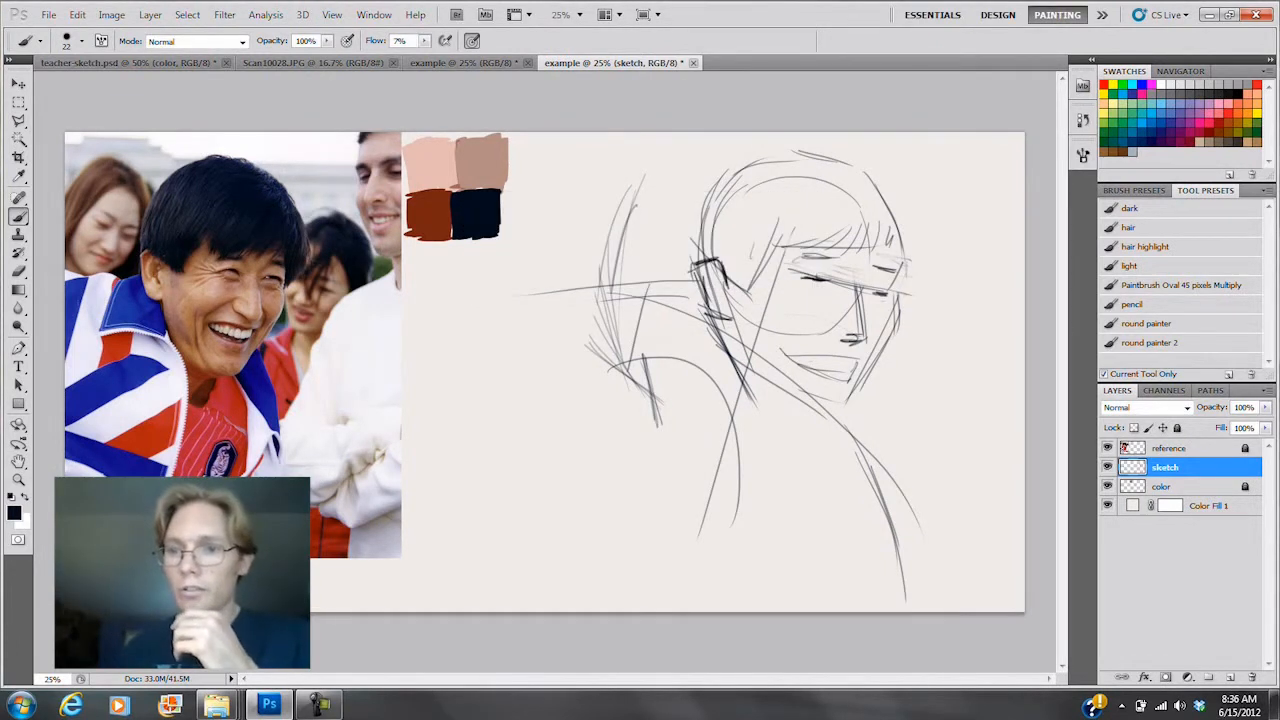
Step: Load the pencil tool preset, switch its tip to the 25 px Round Curve bristle brush, and test it with dark vertical strokes
click(1132, 304)
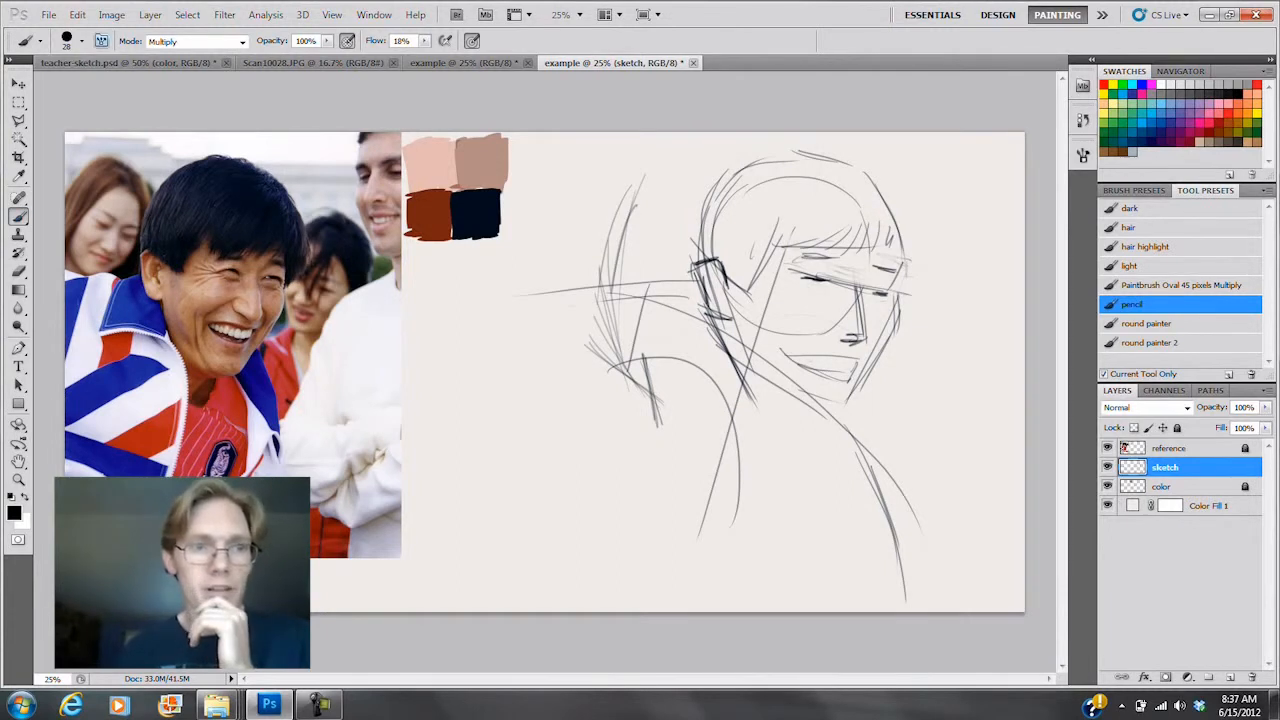
click(101, 40)
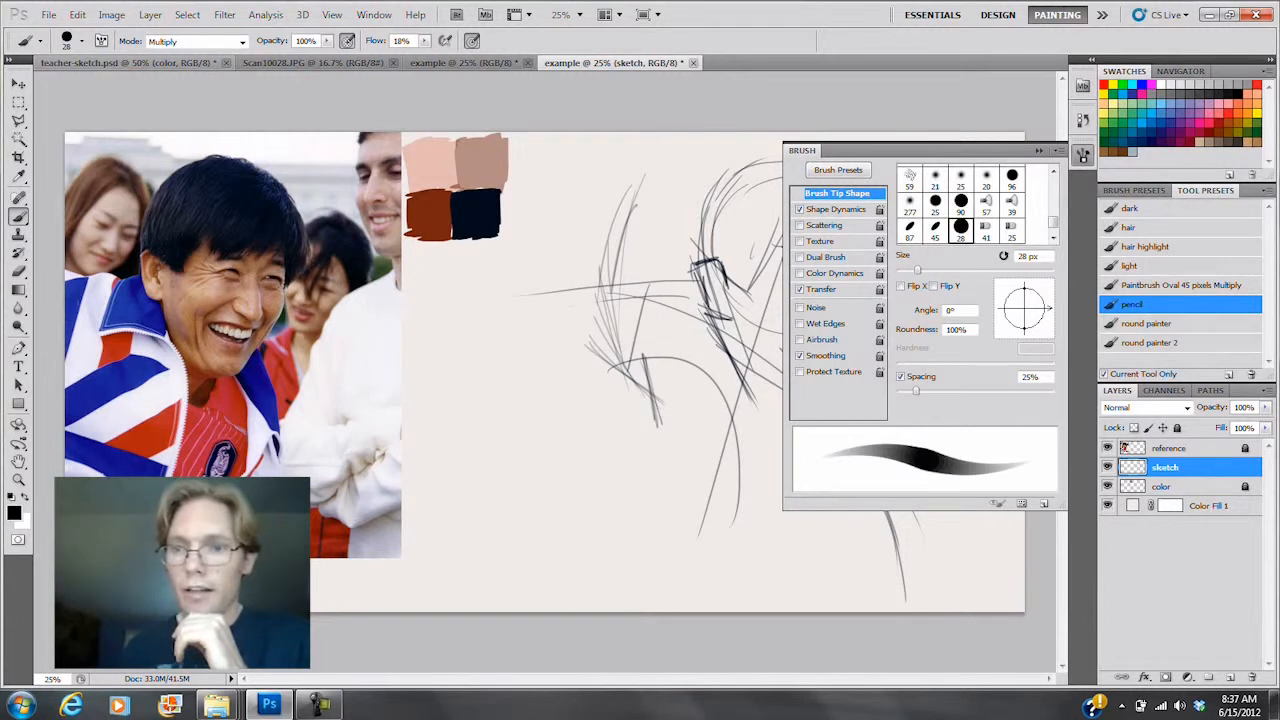
click(1011, 230)
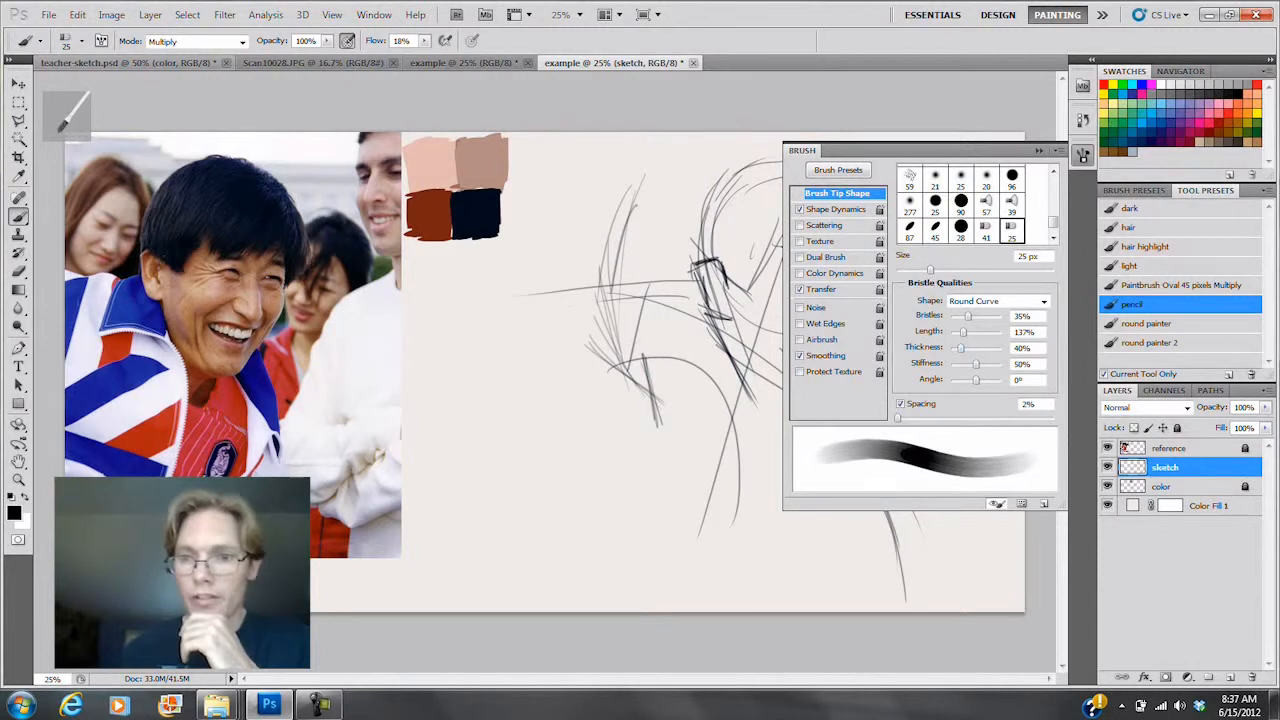
mouse_move(533, 314)
mouse_down()
mouse_move(536, 432)
mouse_move(546, 394)
mouse_move(549, 424)
mouse_move(538, 418)
mouse_up()
drag(535, 362, 537, 430)
Step: Set the brush blending mode to Normal, sample the darker skin-tone swatch, and test it with vertical strokes behind the head
click(195, 41)
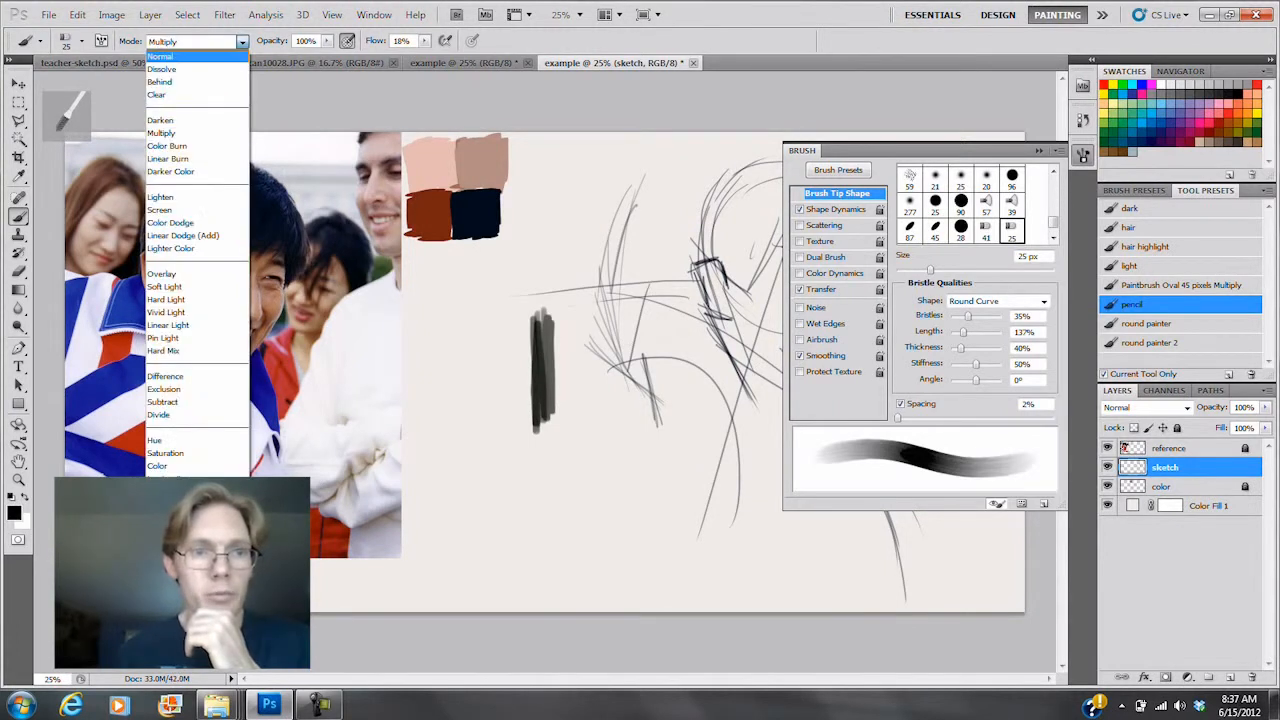
click(175, 44)
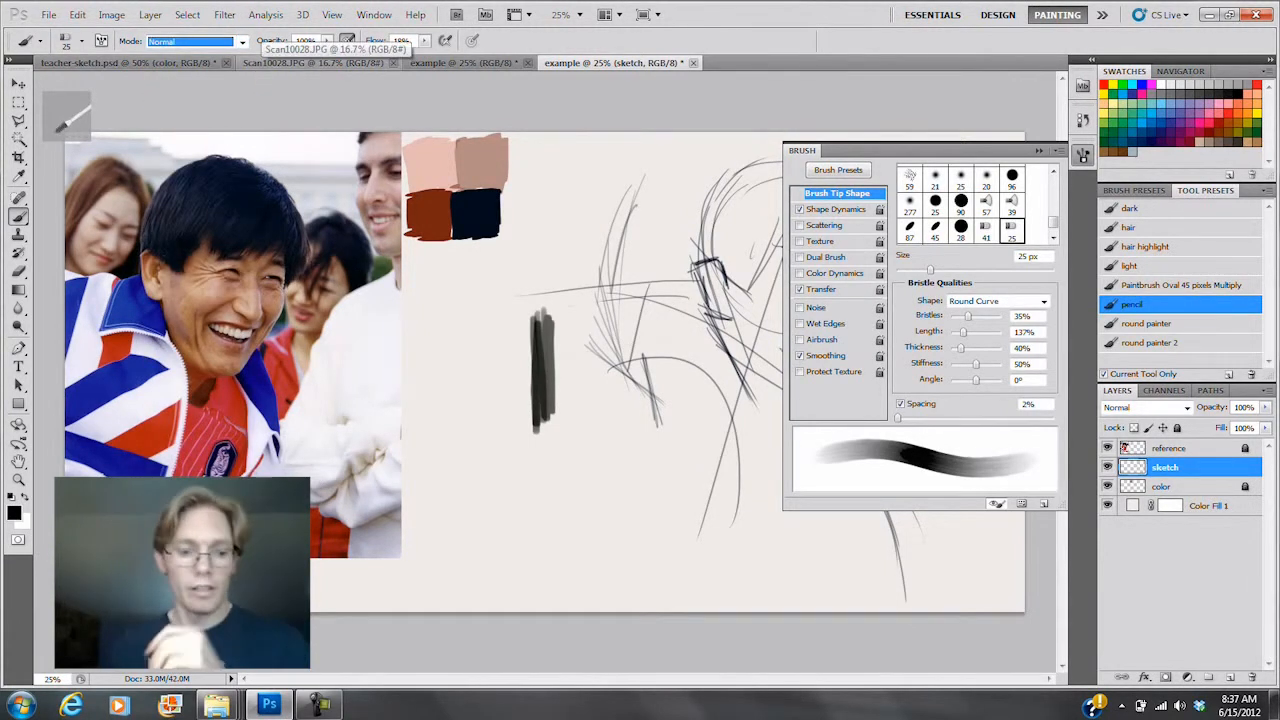
key(alt)
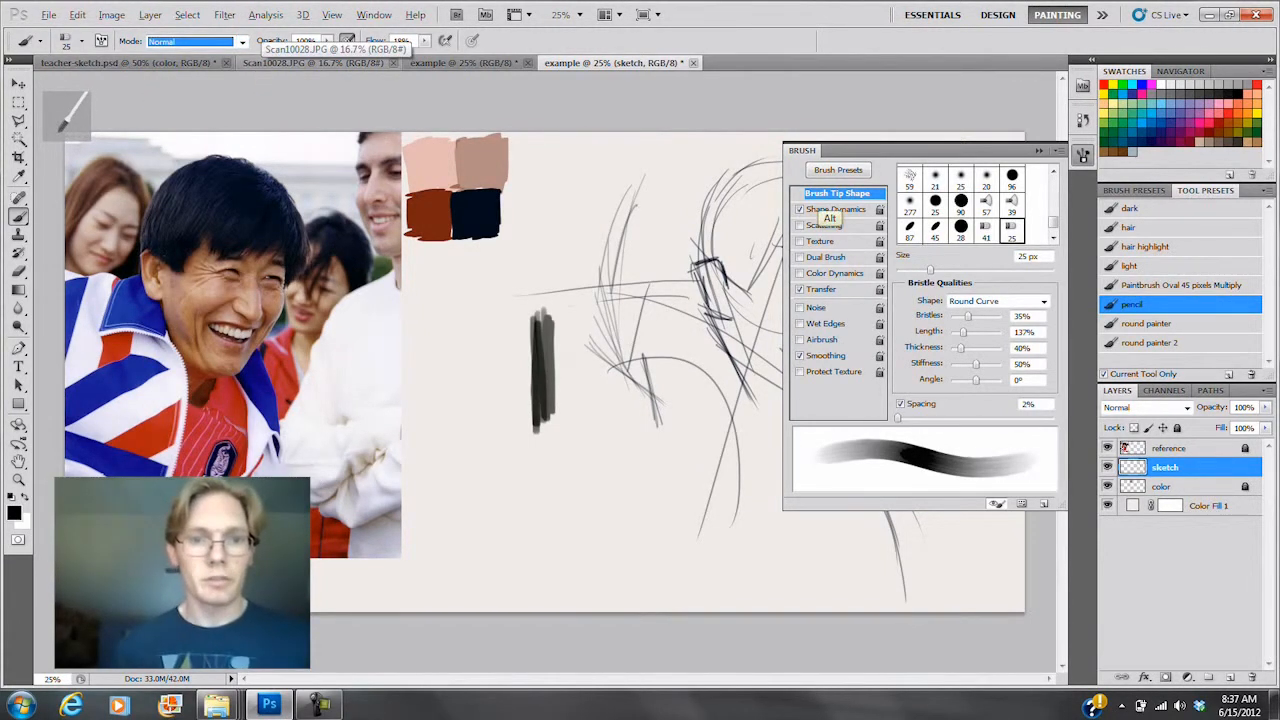
alt+click(468, 162)
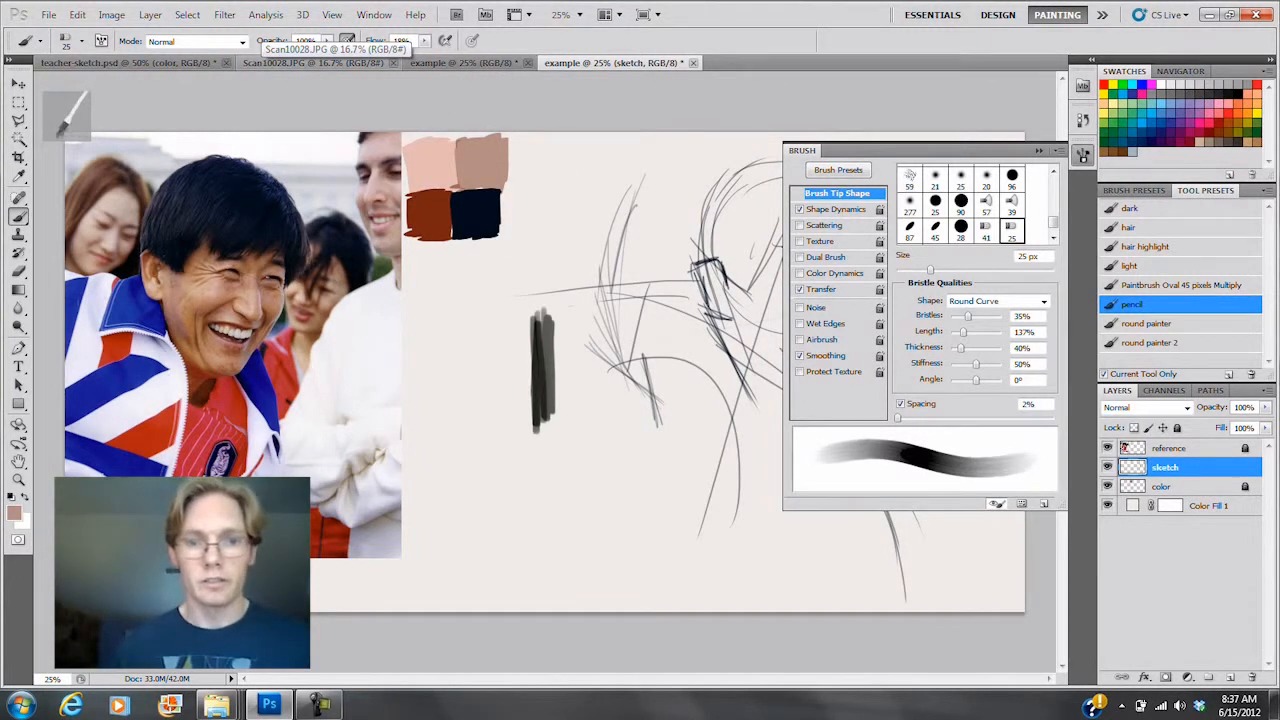
mouse_move(604, 206)
mouse_down()
mouse_move(603, 316)
mouse_move(614, 300)
mouse_up()
mouse_move(616, 232)
mouse_down()
mouse_move(612, 310)
mouse_move(614, 292)
mouse_up()
Step: Raise the brush flow to 49%, paint over the skin-tone test strokes, and close the brush settings
drag(441, 57, 451, 57)
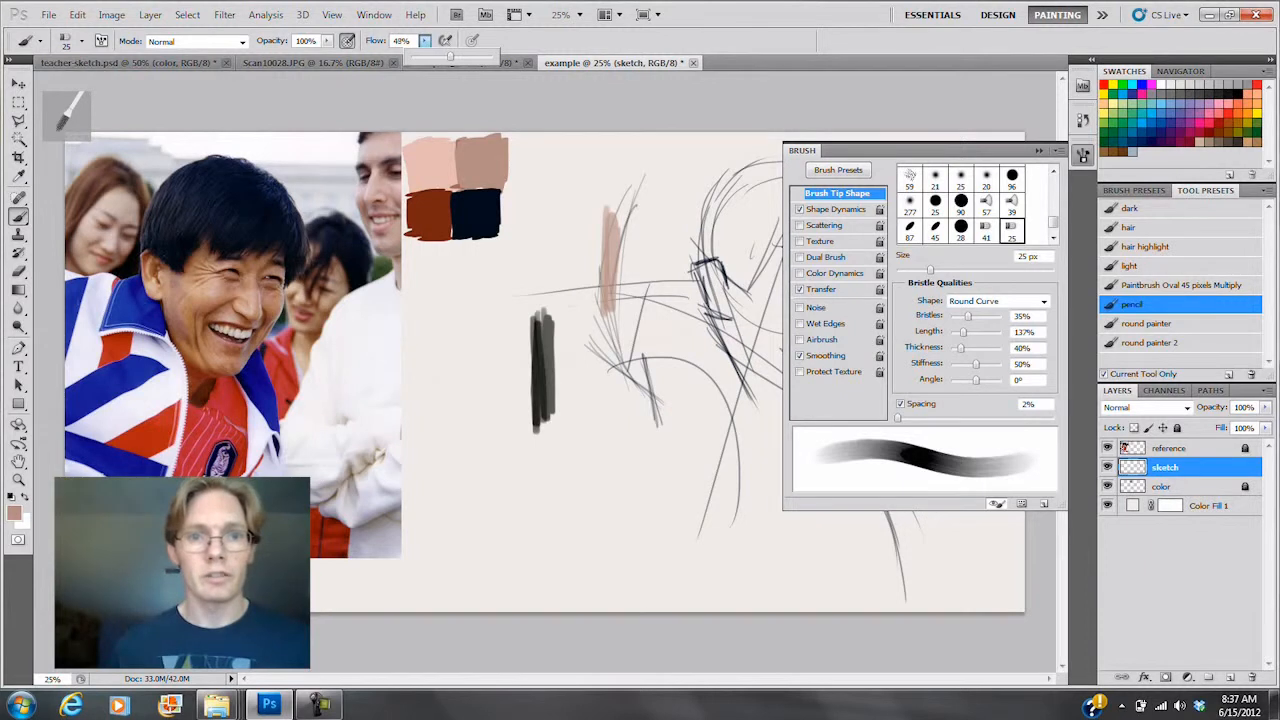
click(604, 214)
drag(604, 218, 603, 282)
drag(613, 230, 610, 314)
key(F5)
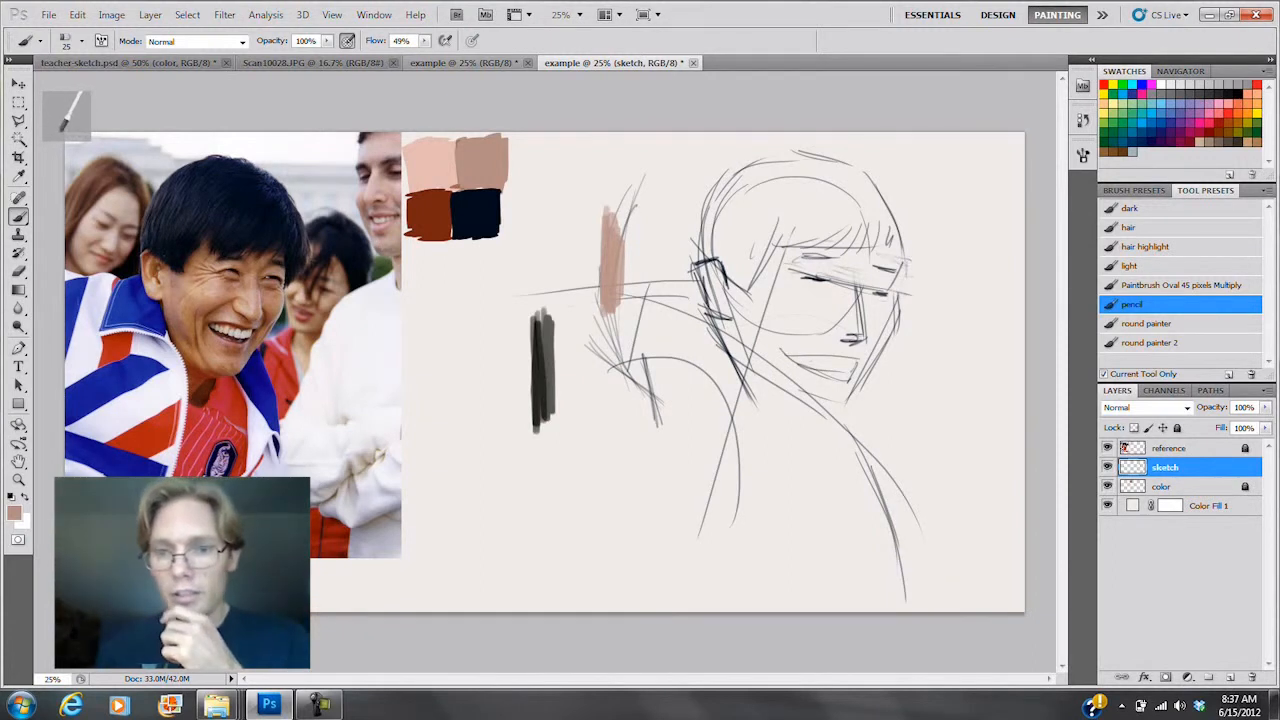
Step: Enlarge the brush to 46 px and paint a skin-tone patch on the near cheek
right_click(793, 301)
drag(840, 335, 868, 335)
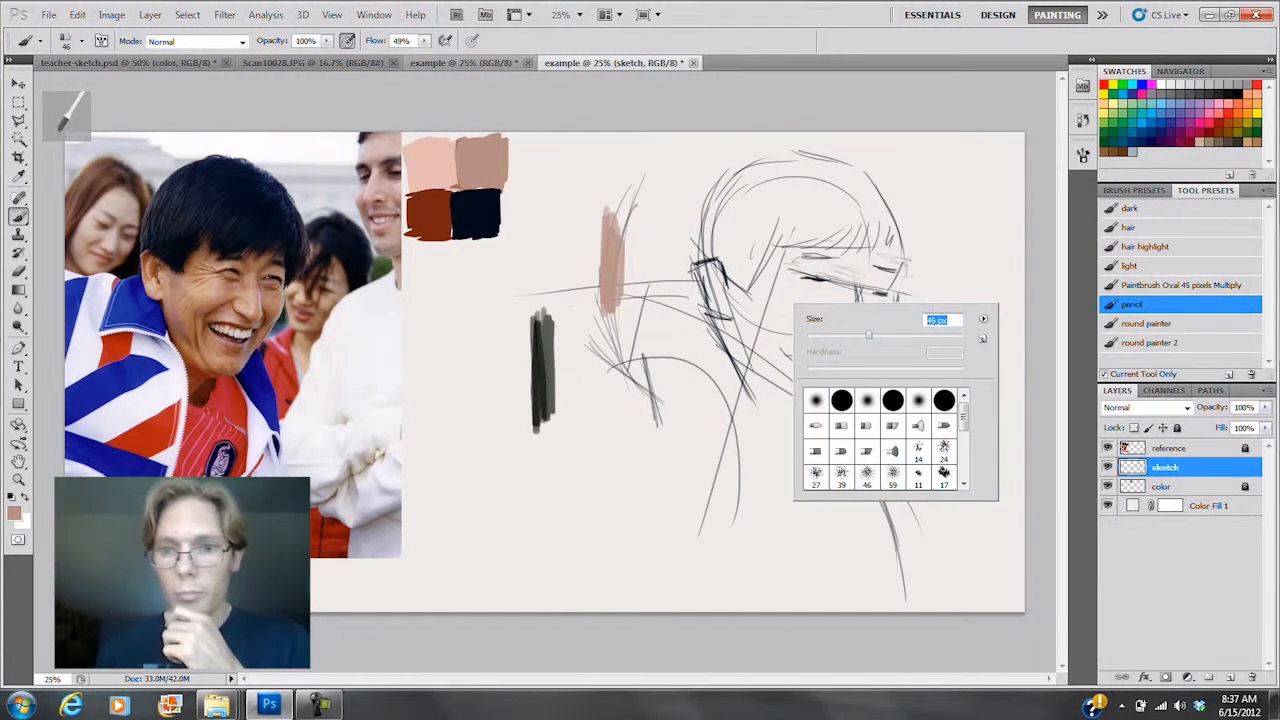
click(780, 290)
mouse_move(781, 281)
mouse_down()
mouse_move(797, 341)
mouse_move(810, 342)
mouse_move(820, 290)
mouse_move(822, 340)
mouse_move(826, 300)
mouse_up()
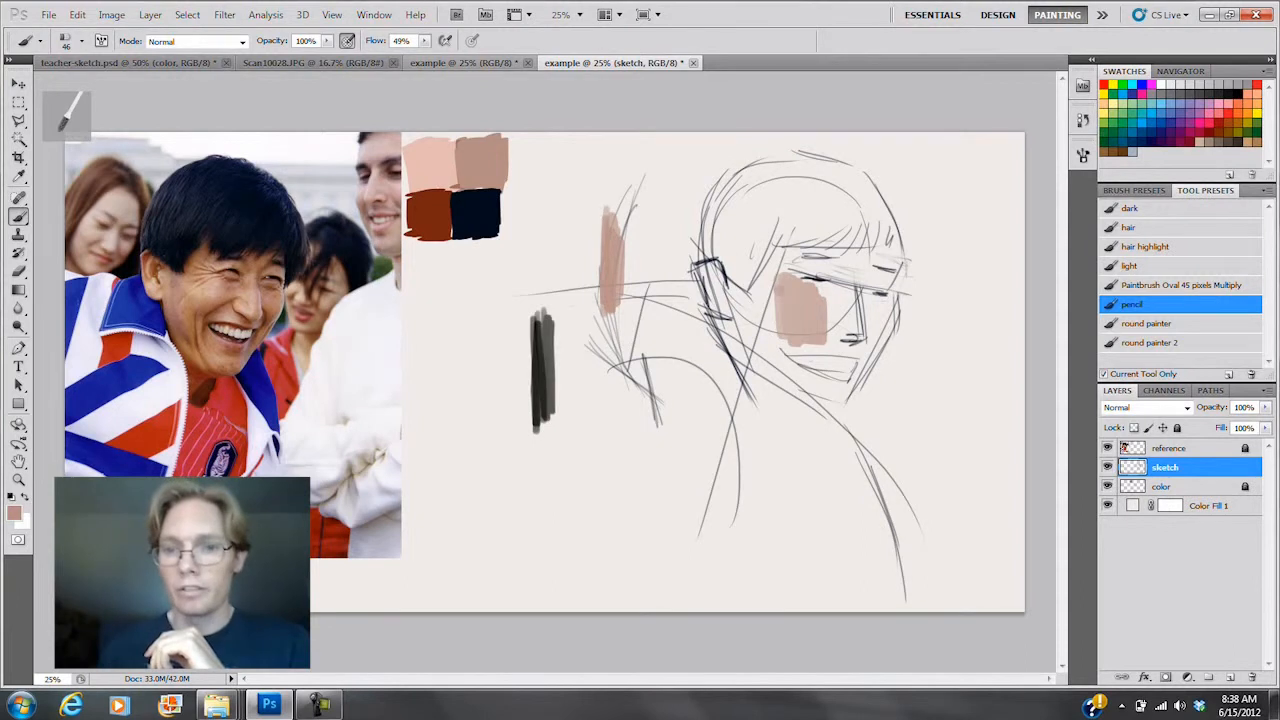
Step: Raise the brush flow to 71%, build up the skin tone on the cheek, and extend it up to the temple
click(424, 41)
drag(426, 56, 443, 56)
mouse_move(779, 284)
mouse_down()
mouse_move(796, 288)
mouse_move(812, 345)
mouse_up()
drag(816, 290, 822, 345)
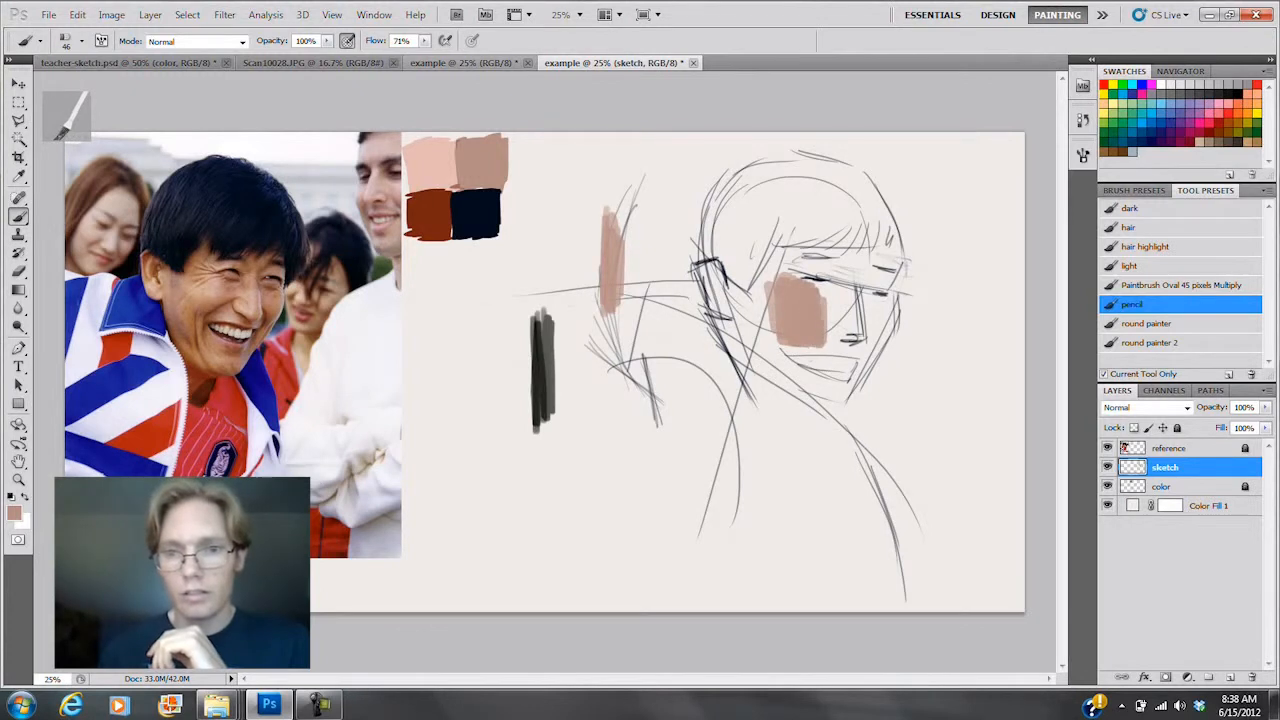
drag(822, 290, 823, 336)
drag(771, 284, 774, 324)
drag(787, 254, 757, 296)
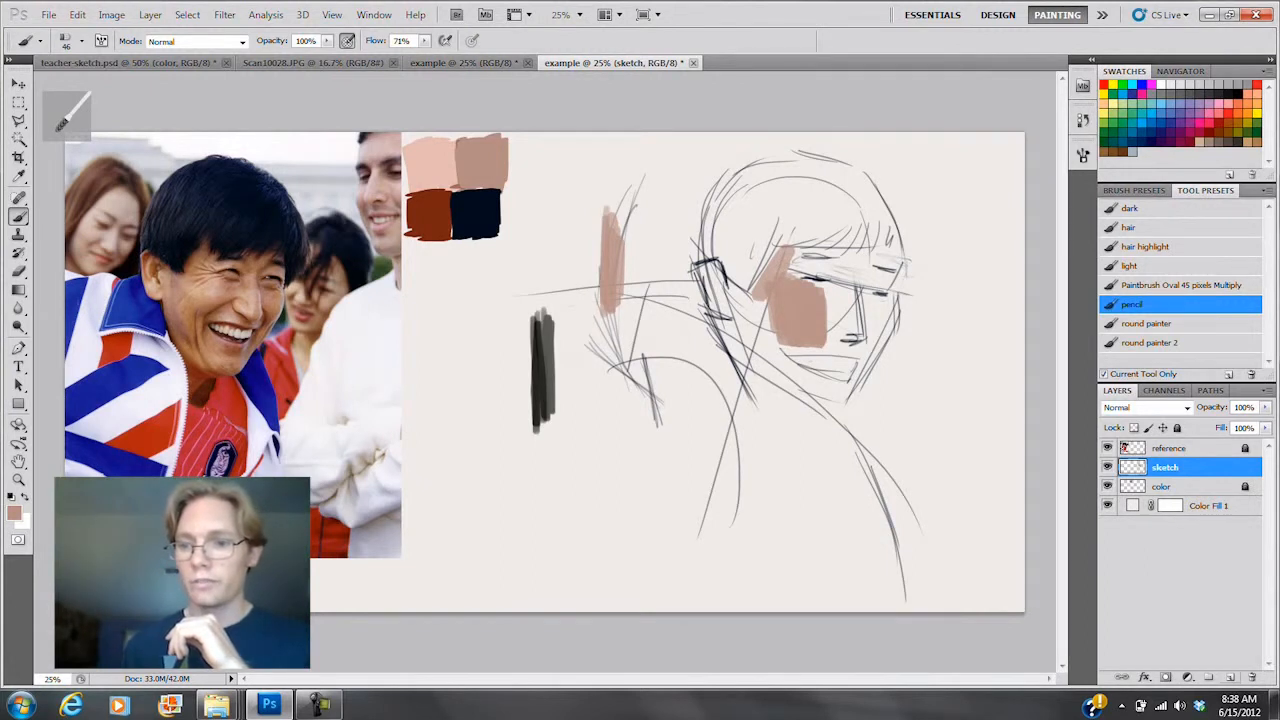
Step: Add a new layer directly below the sketch layer and name it "paint"
key(ctrl+shift+alt+n)
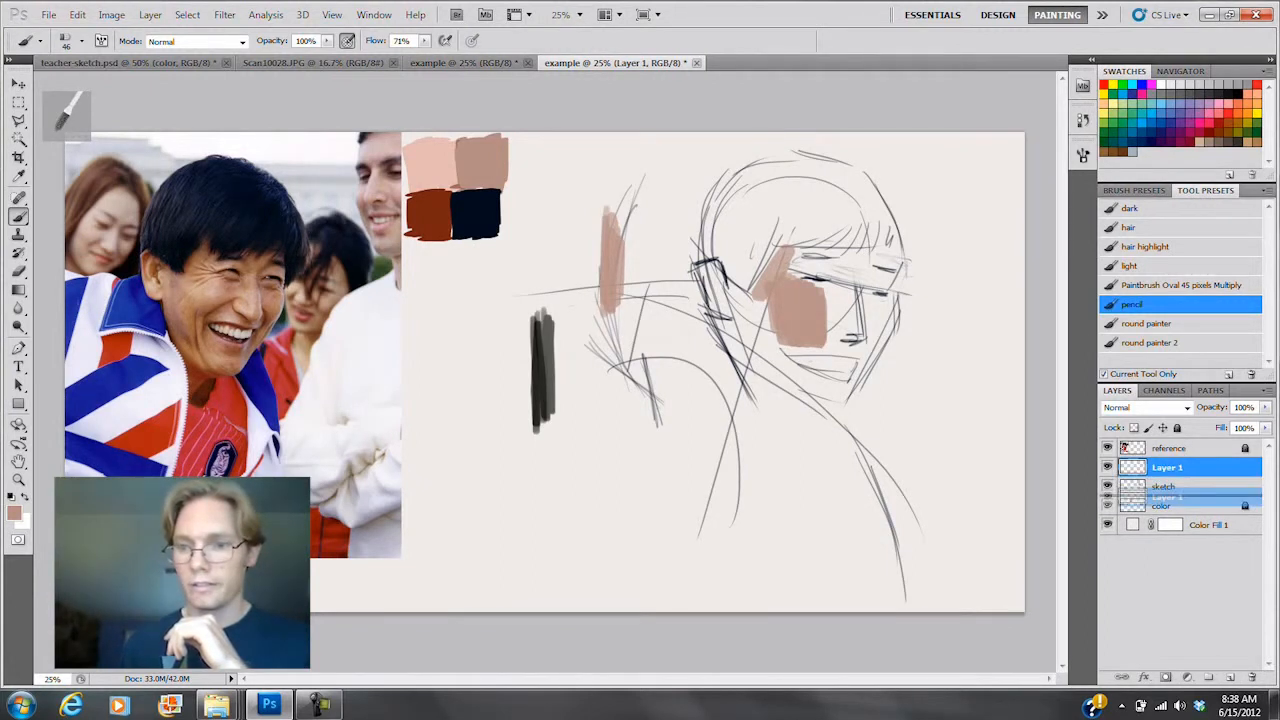
key(ctrl+bracketleft)
double_click(1167, 486)
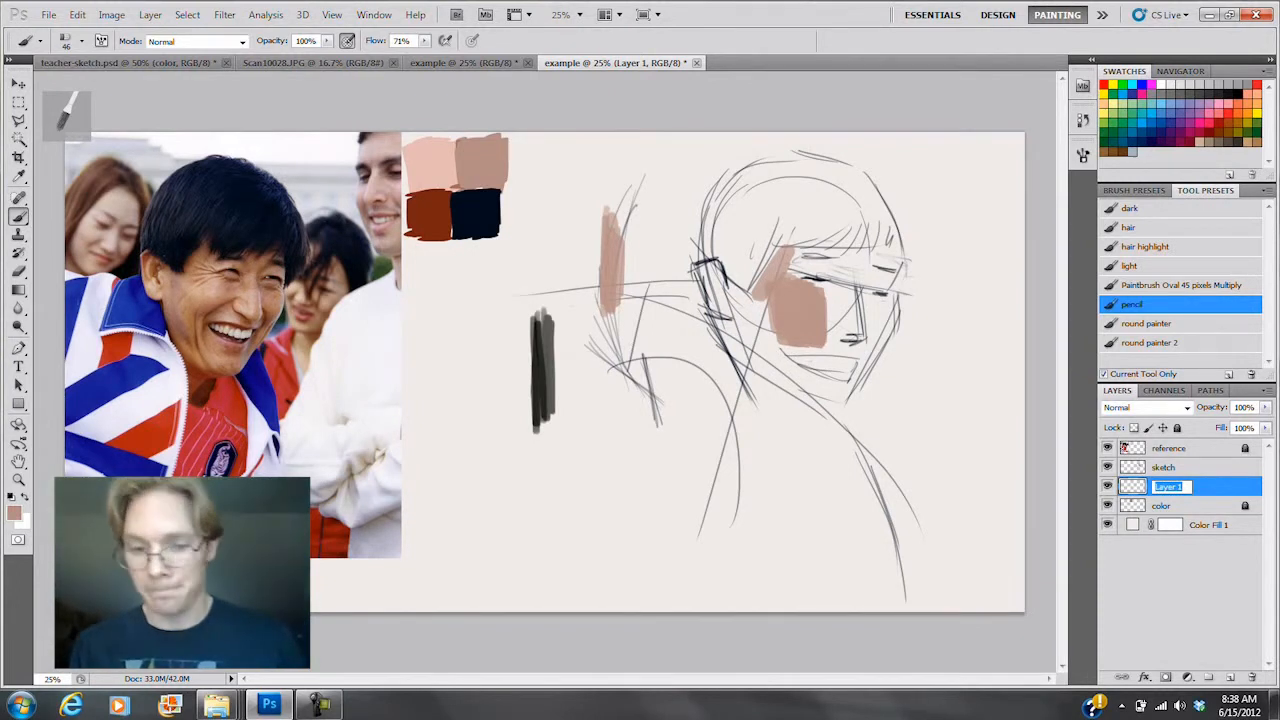
text(paint)
key(Return)
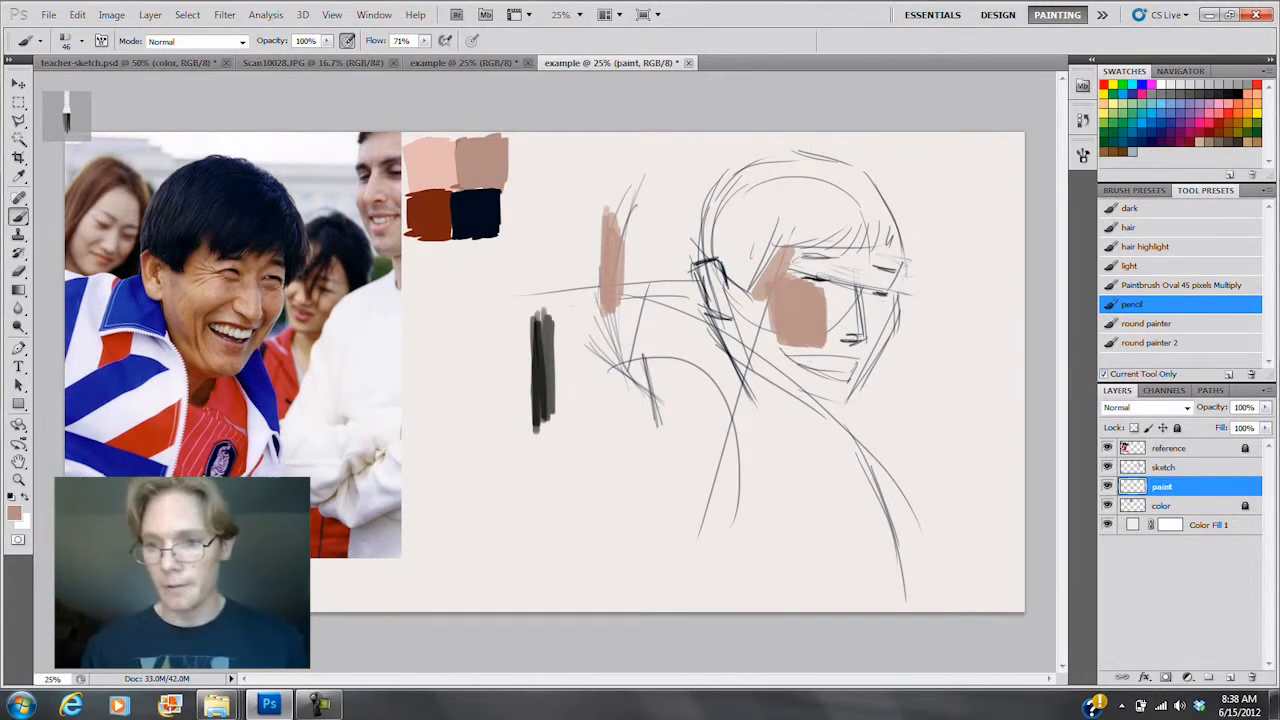
Step: Lock the sketch layer and make the paint layer active
click(1164, 467)
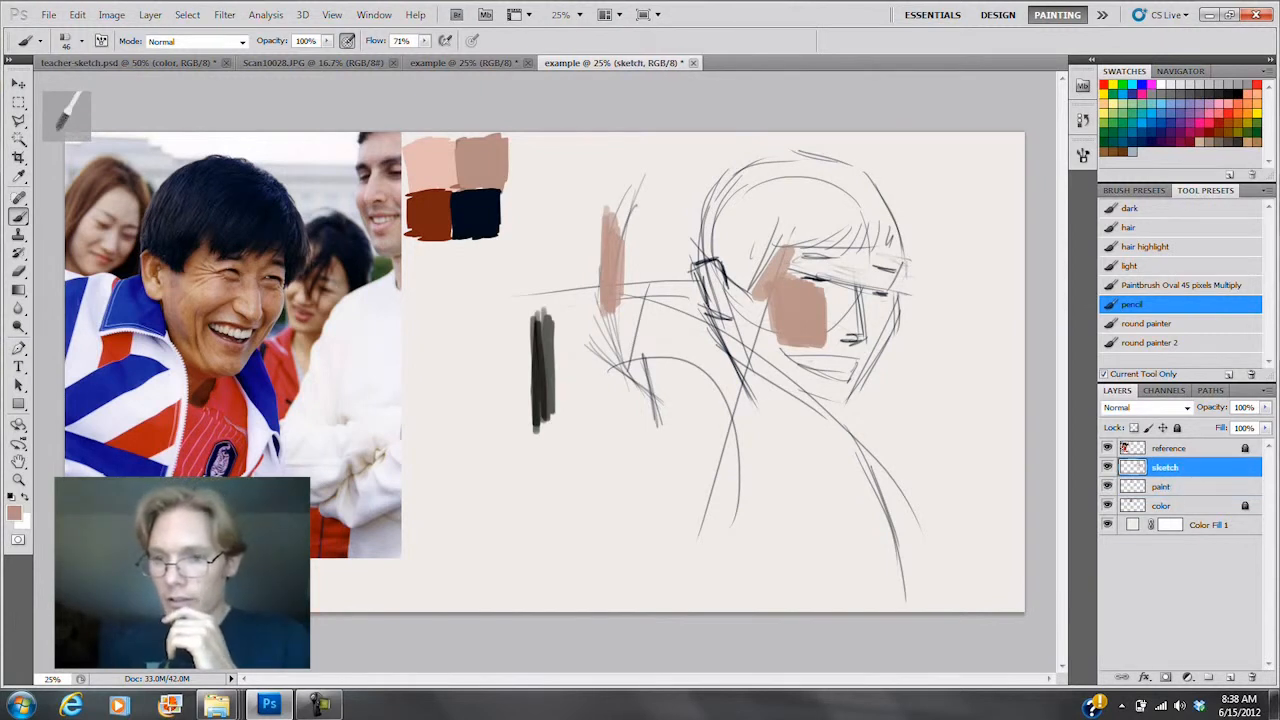
click(1177, 428)
click(1162, 487)
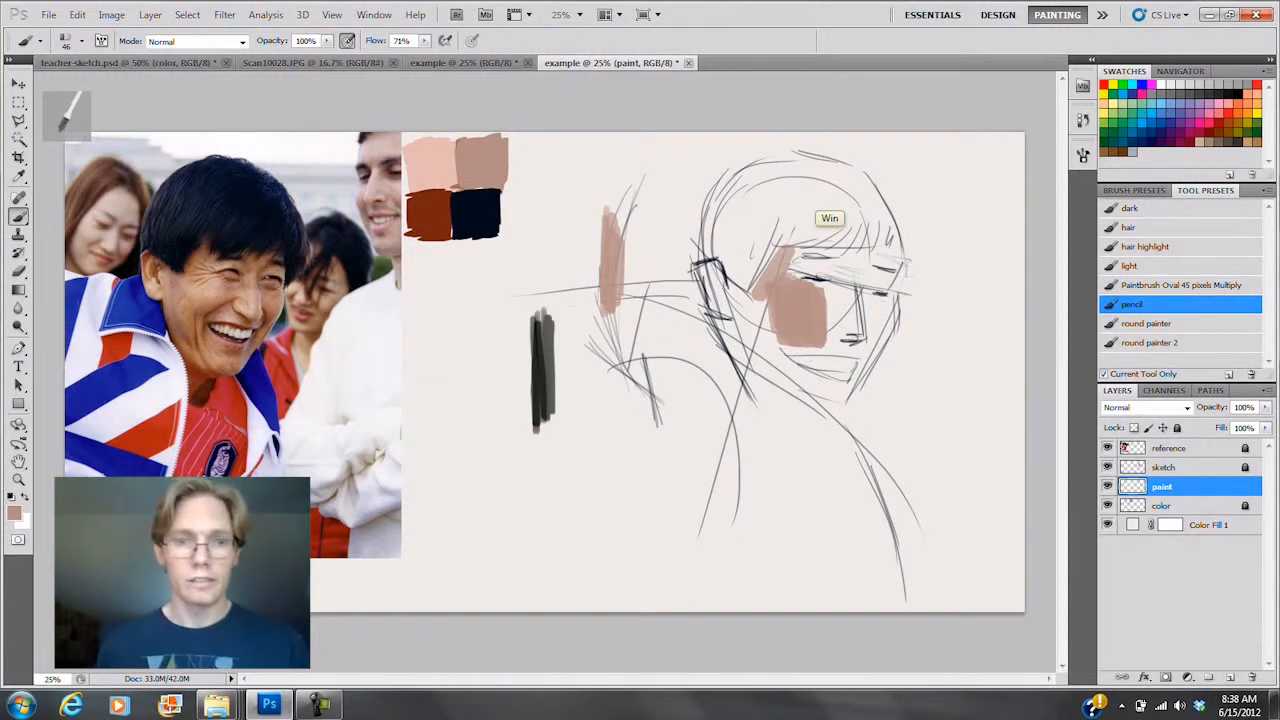
key(super)
key(super)
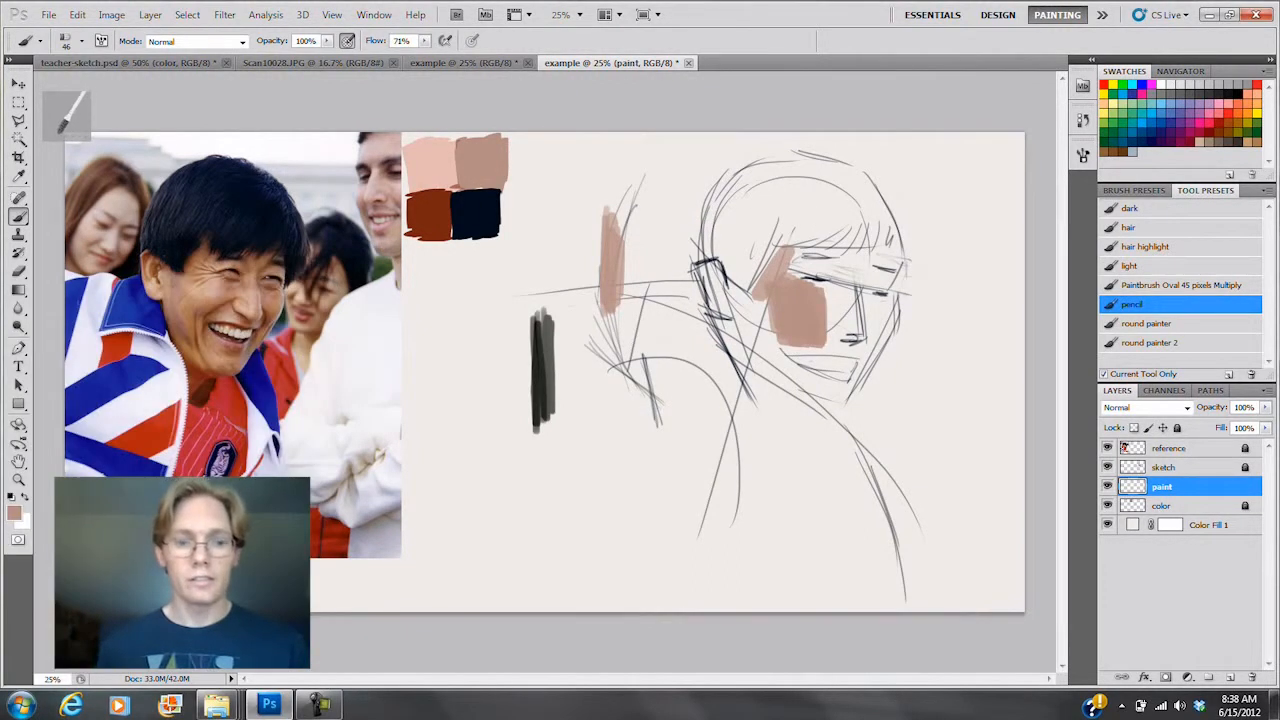
Step: Hide the panels and paint the light pink skin tone over the ear and down along the jaw
key(Tab)
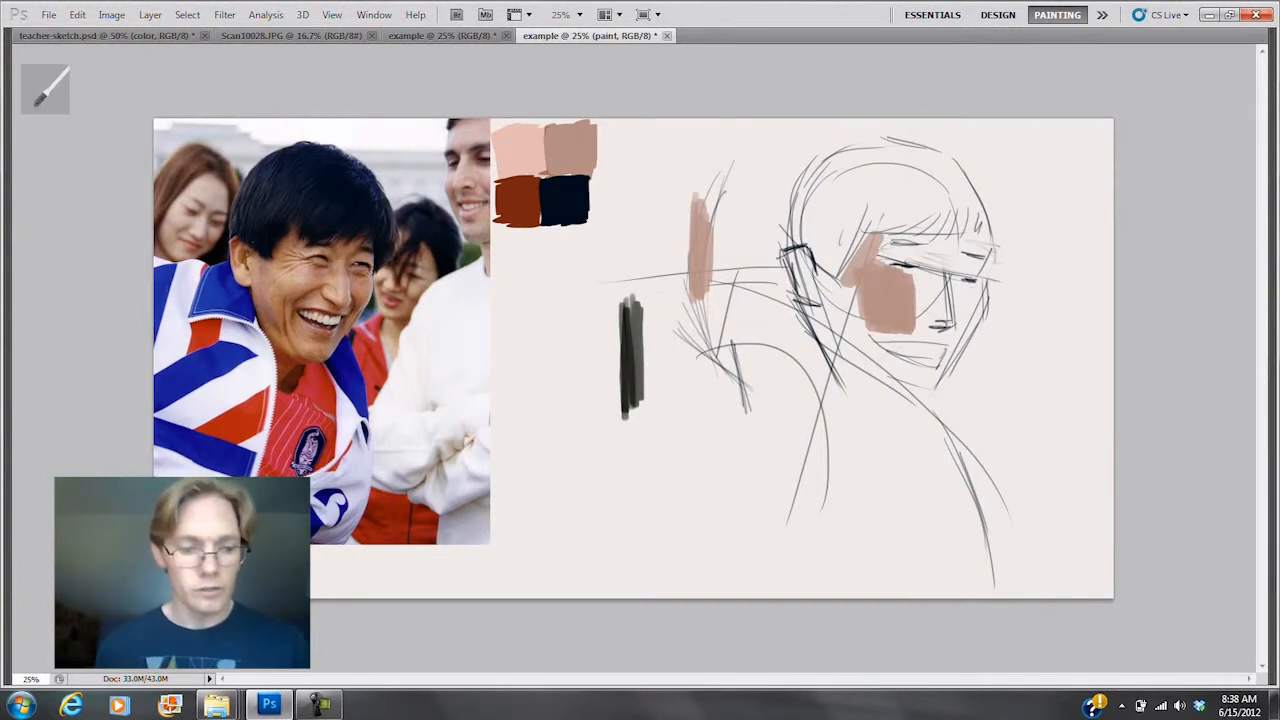
key(ctrl+plus)
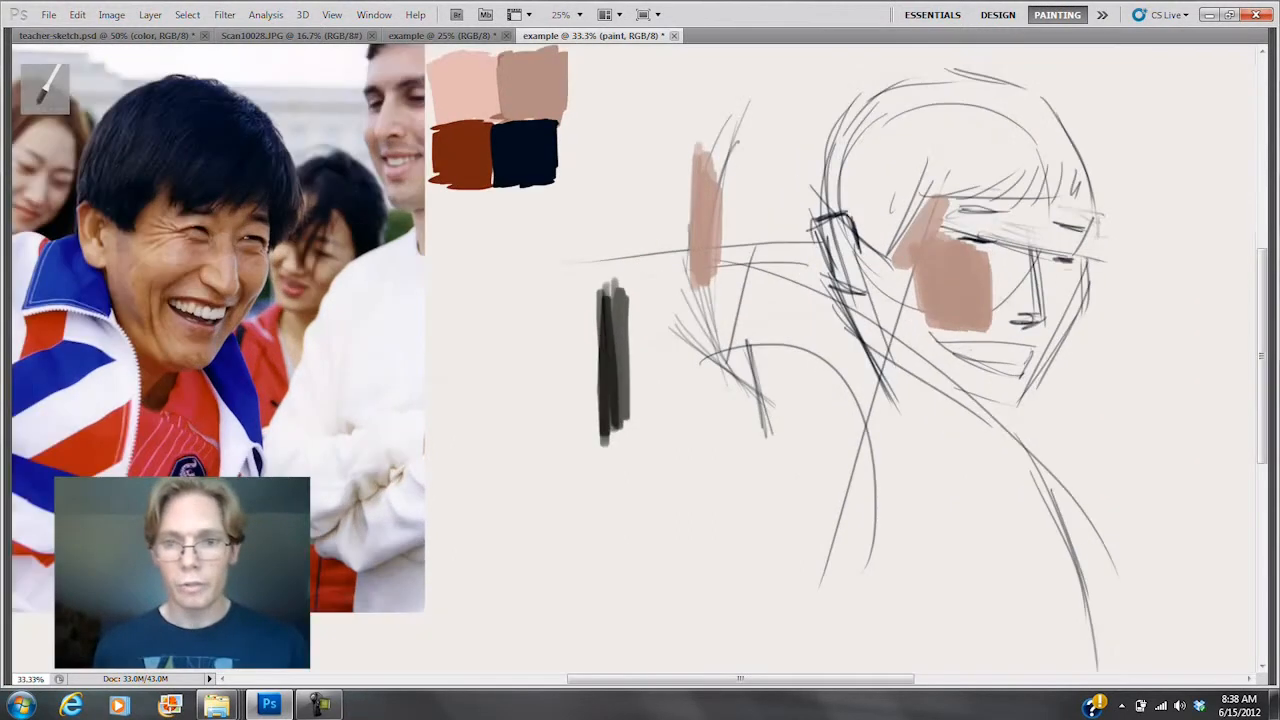
drag(680, 360, 642, 397)
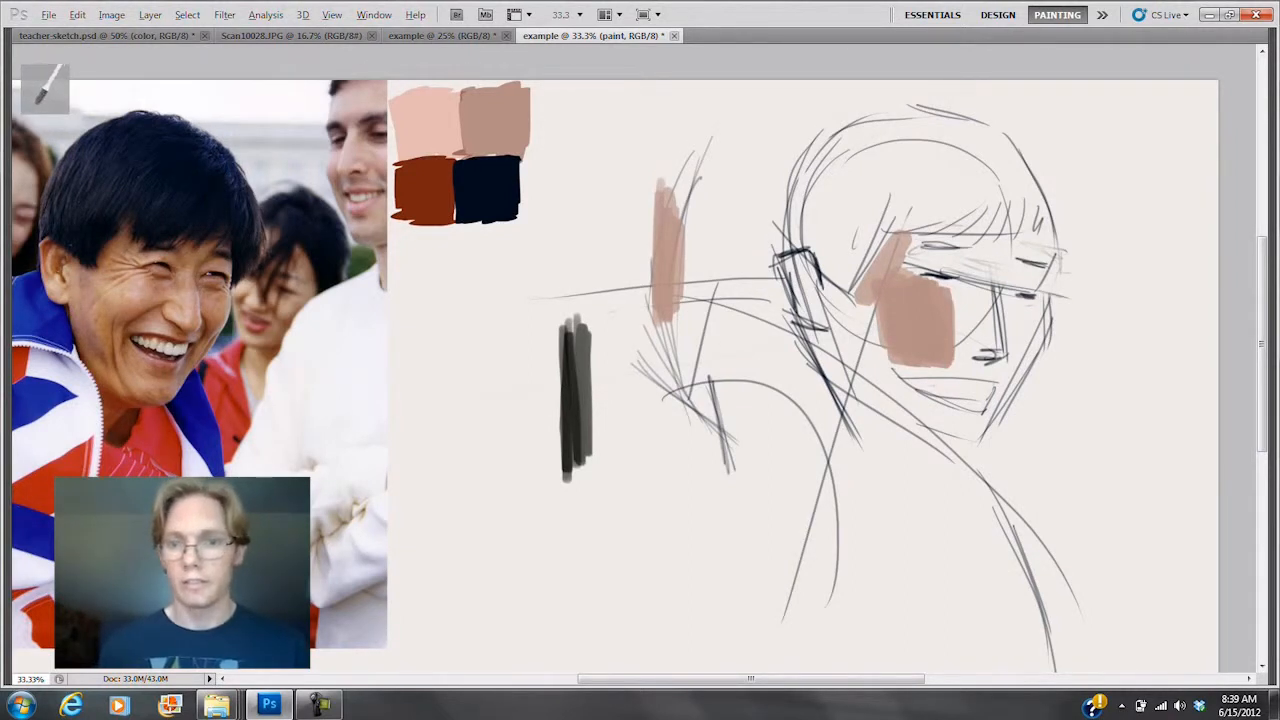
mouse_move(812, 264)
mouse_down()
mouse_move(804, 310)
mouse_move(788, 262)
mouse_move(808, 314)
mouse_up()
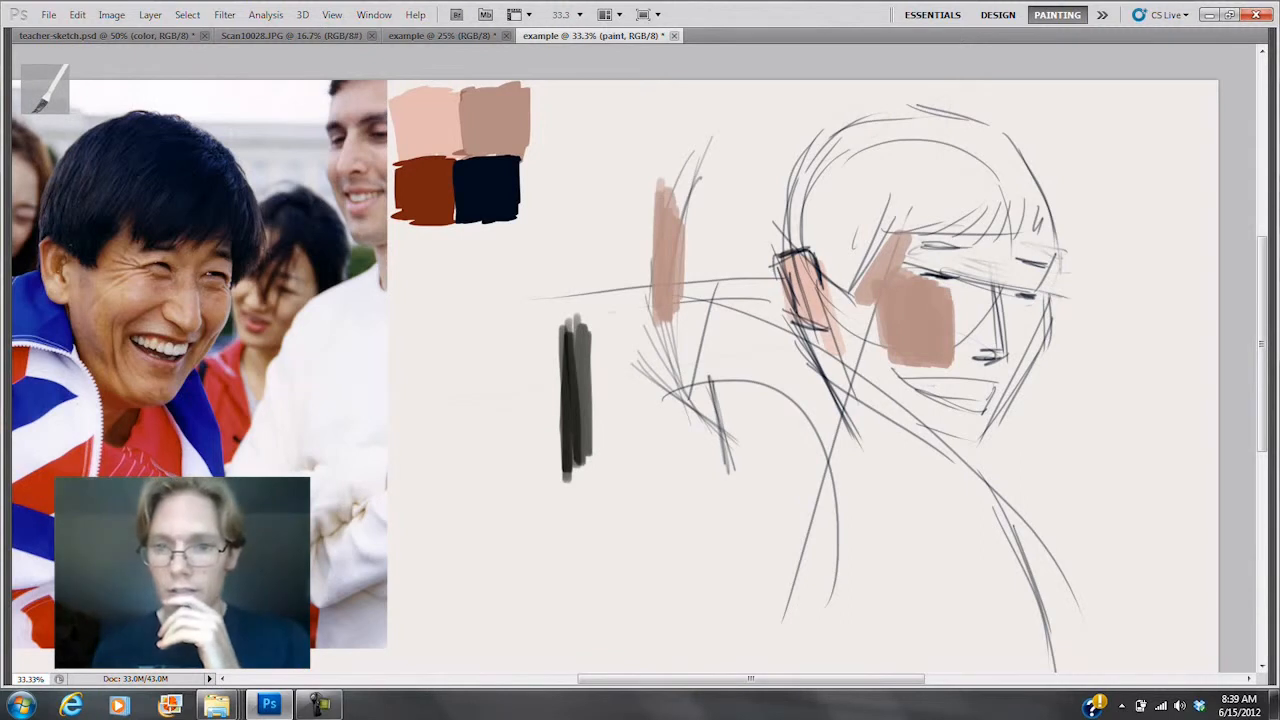
mouse_move(830, 290)
mouse_down()
mouse_move(842, 355)
mouse_move(876, 374)
mouse_up()
Step: Show the panels again, unlock the sketch layer, and try the Overlay blending mode on it
key(Tab)
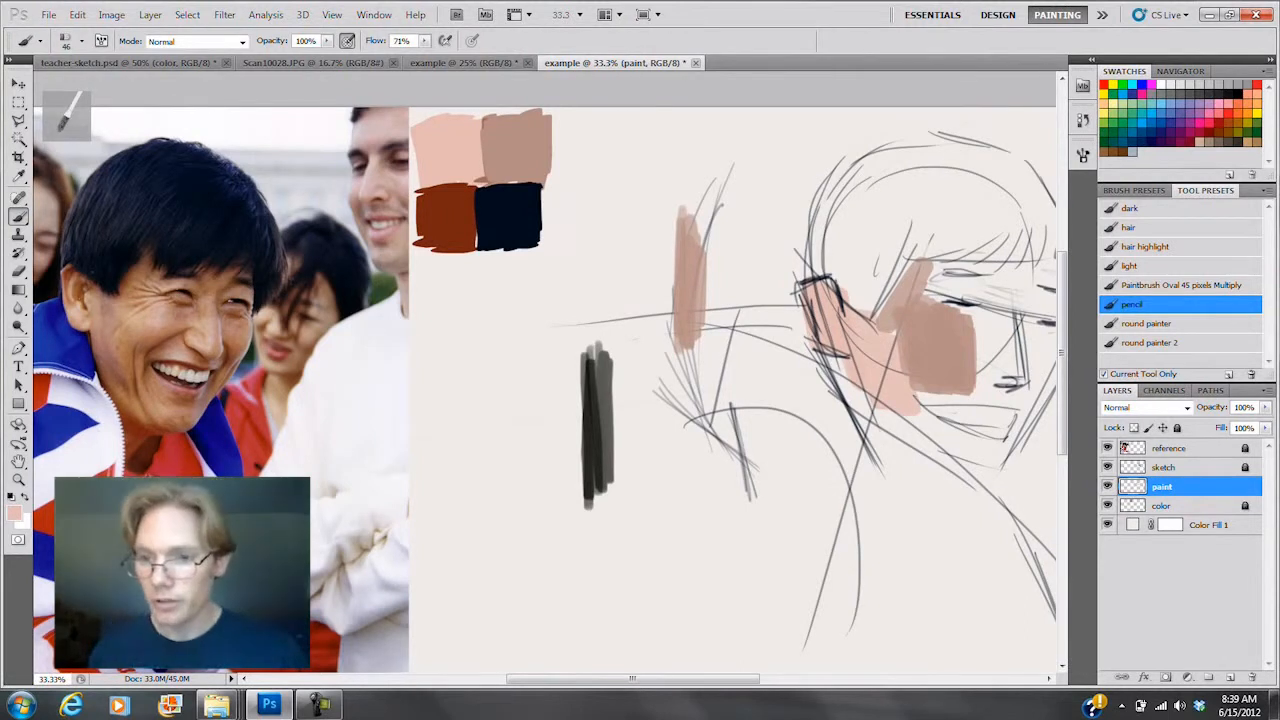
click(1165, 467)
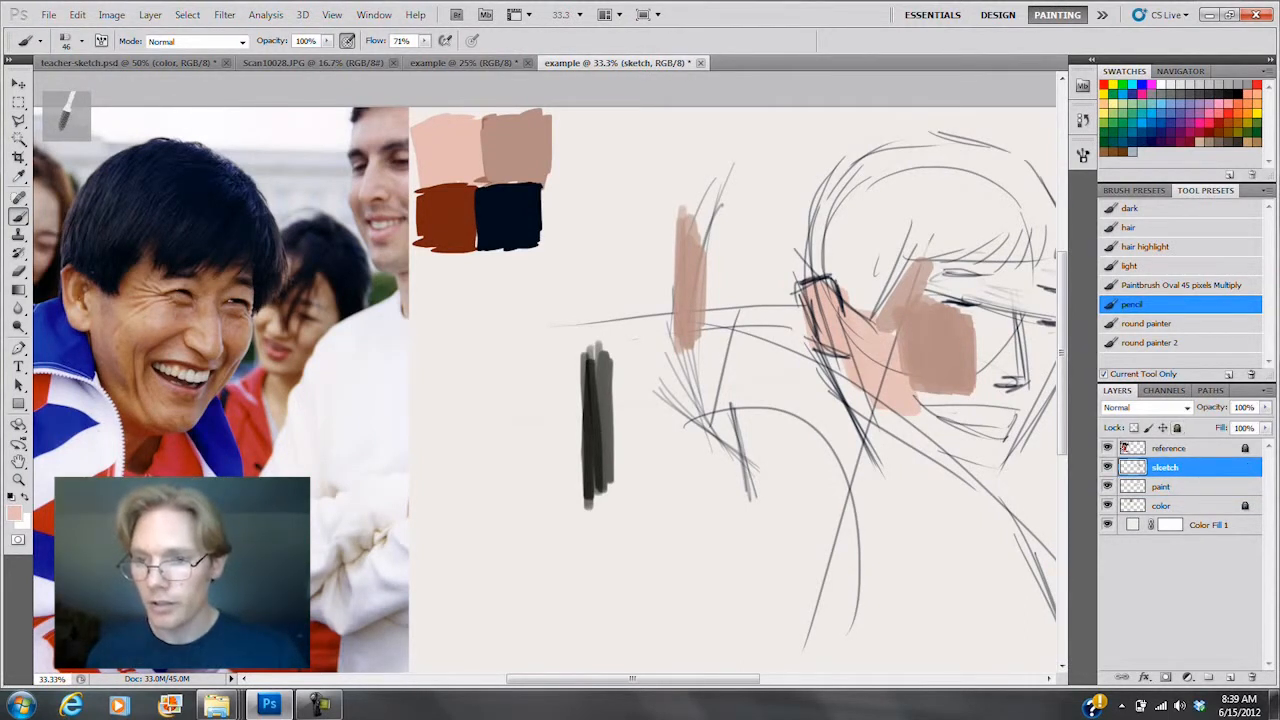
click(1187, 407)
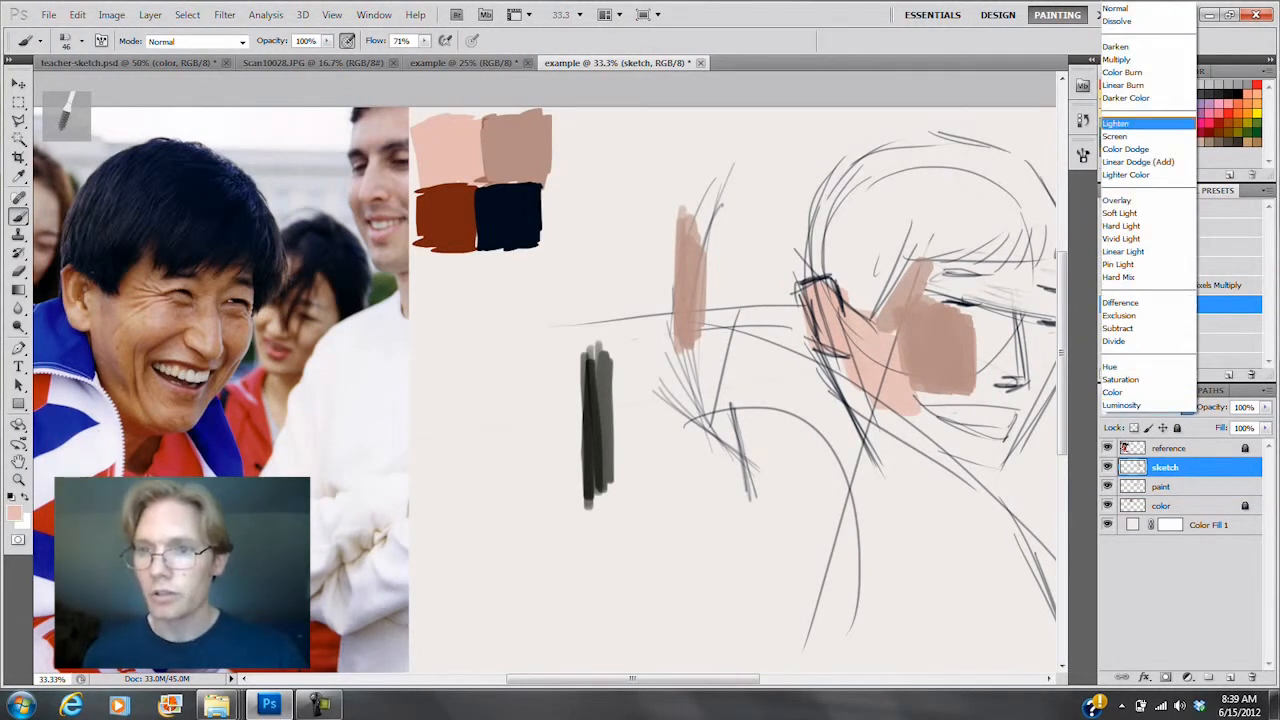
click(1117, 200)
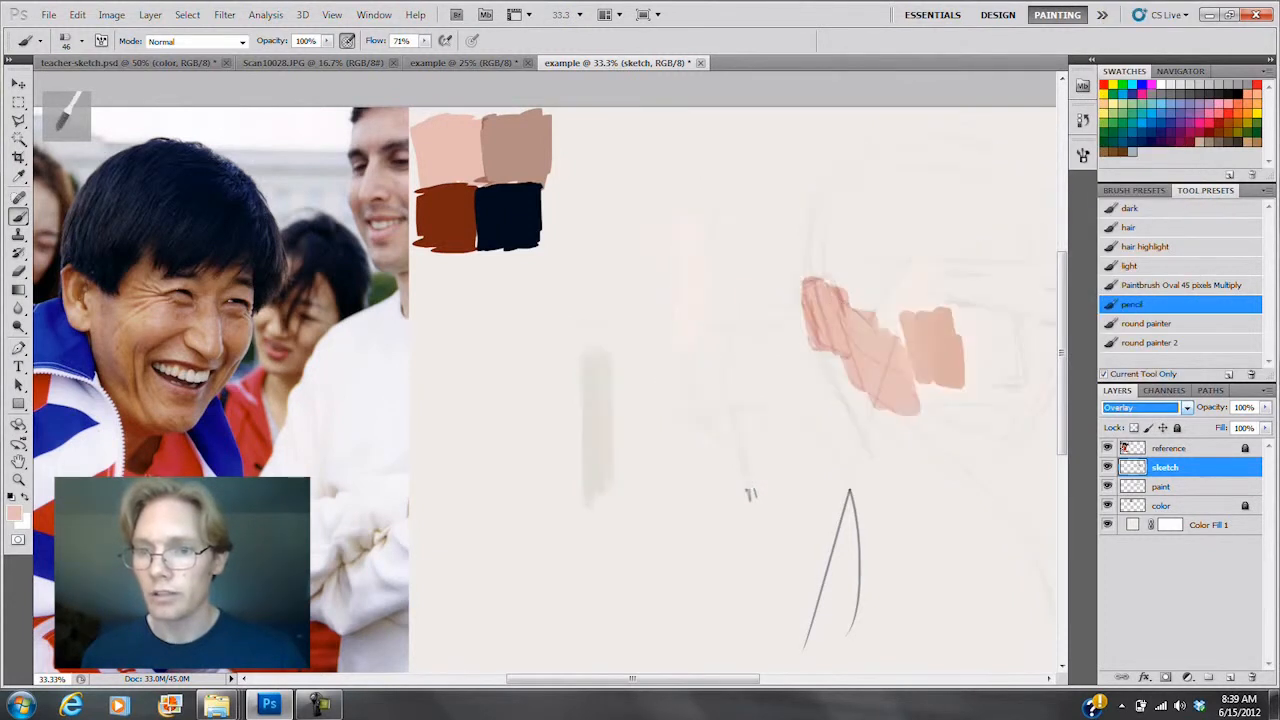
Step: Return the sketch layer's blending mode to Normal and lower its opacity to 49%
click(1187, 407)
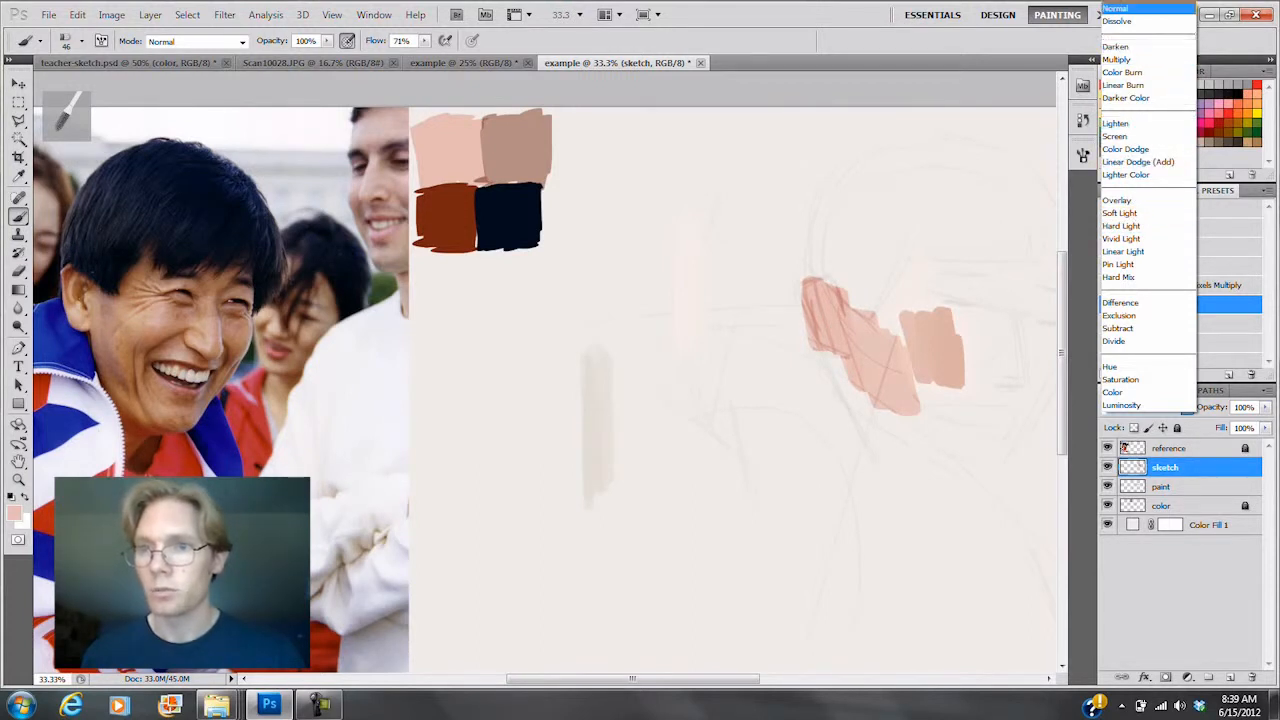
click(1115, 8)
click(1265, 407)
drag(1265, 423, 1222, 423)
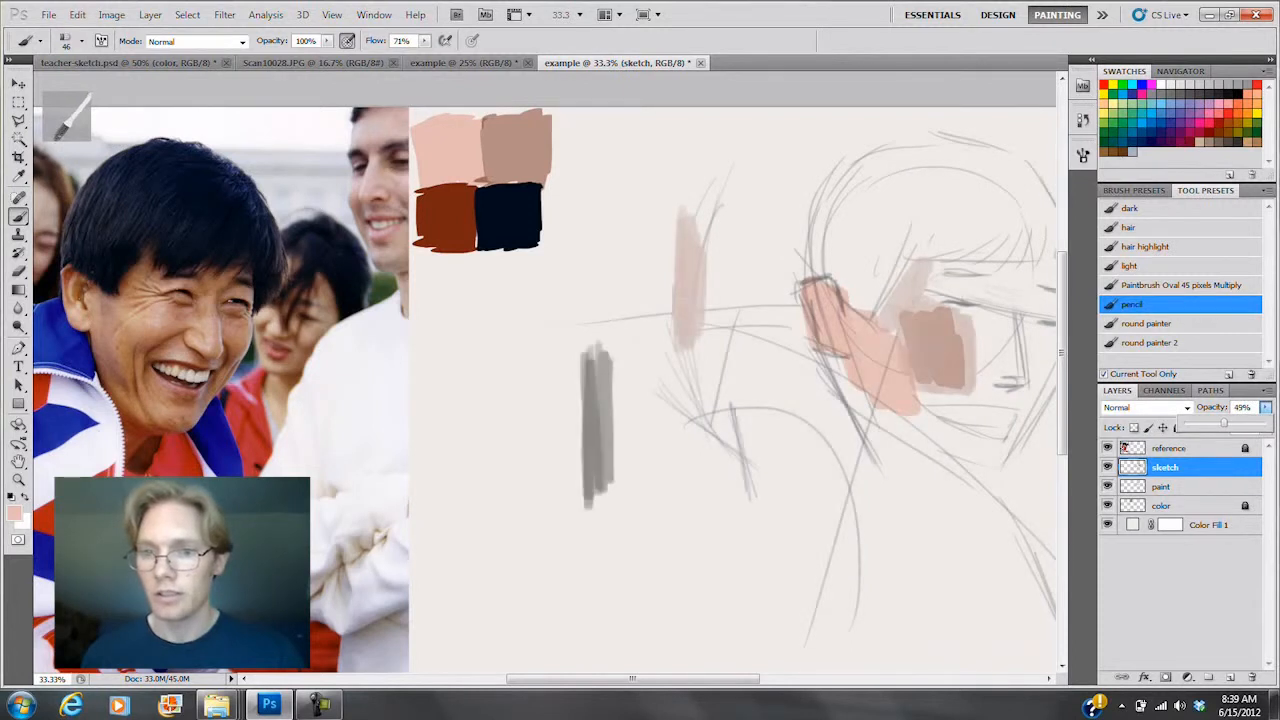
Step: On the paint layer, sample the dark navy swatch and paint the first hair strokes above the ear
key(alt+bracketleft)
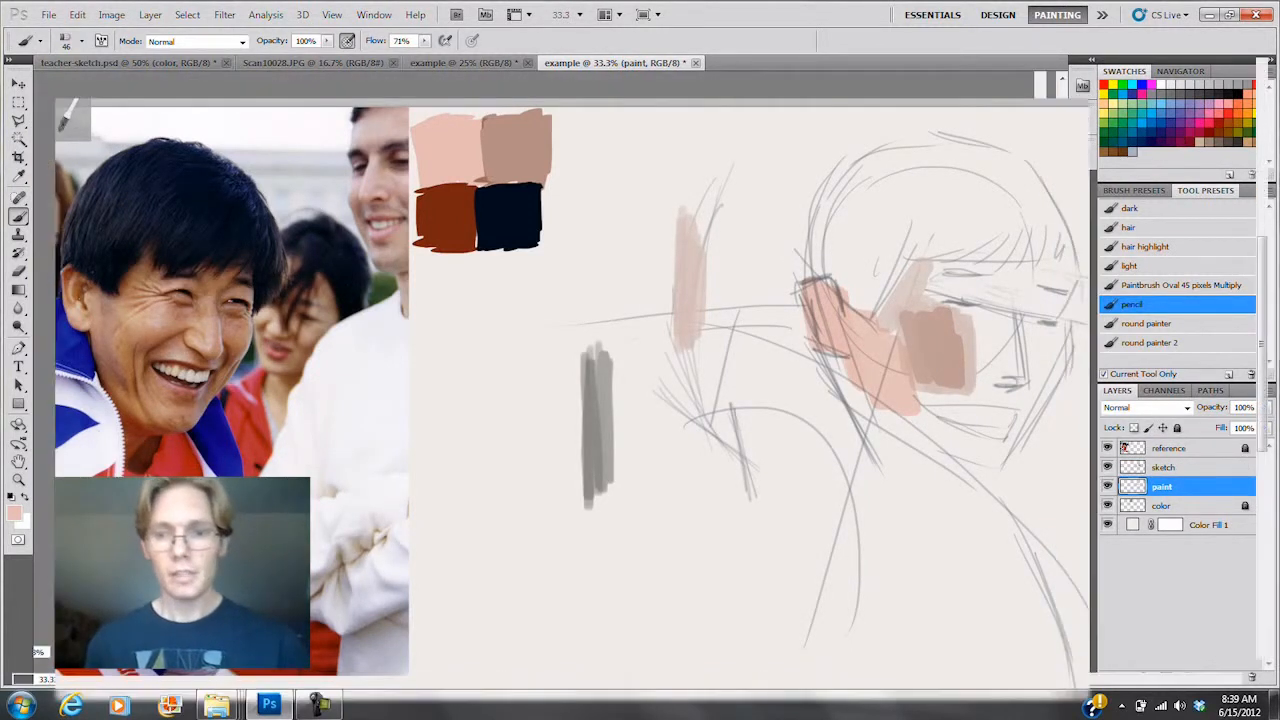
key(Tab)
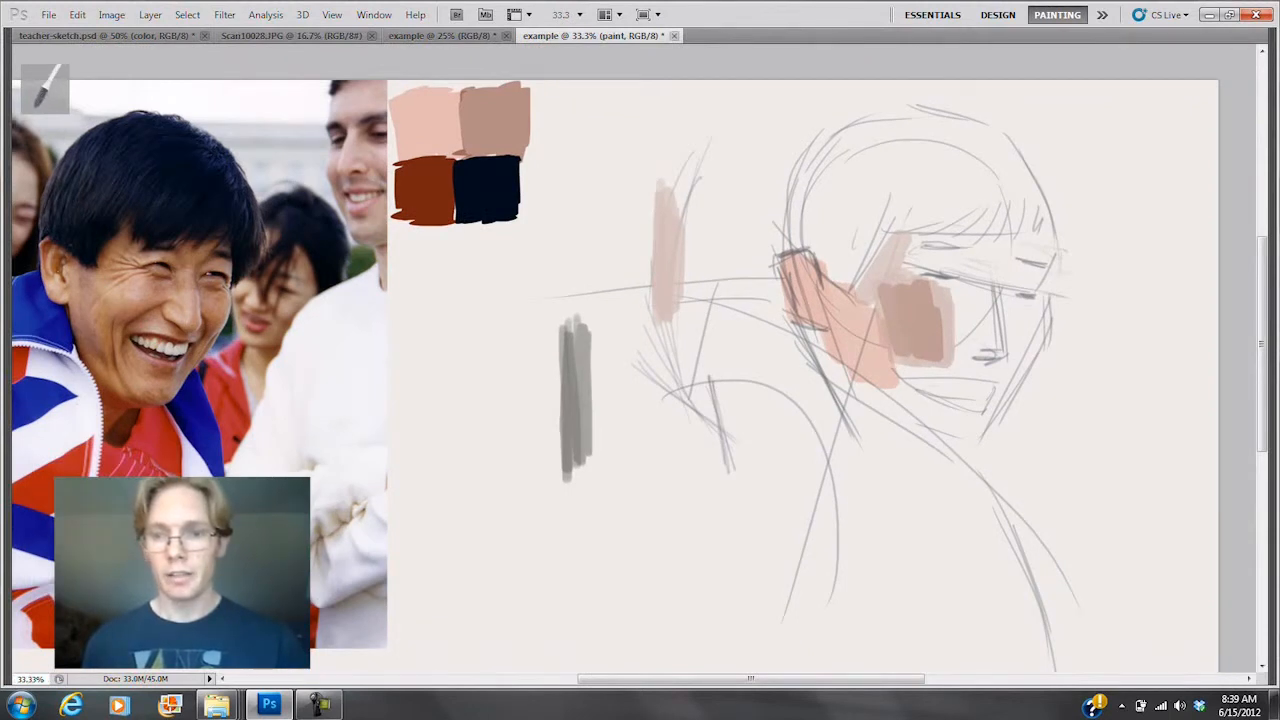
alt+click(498, 196)
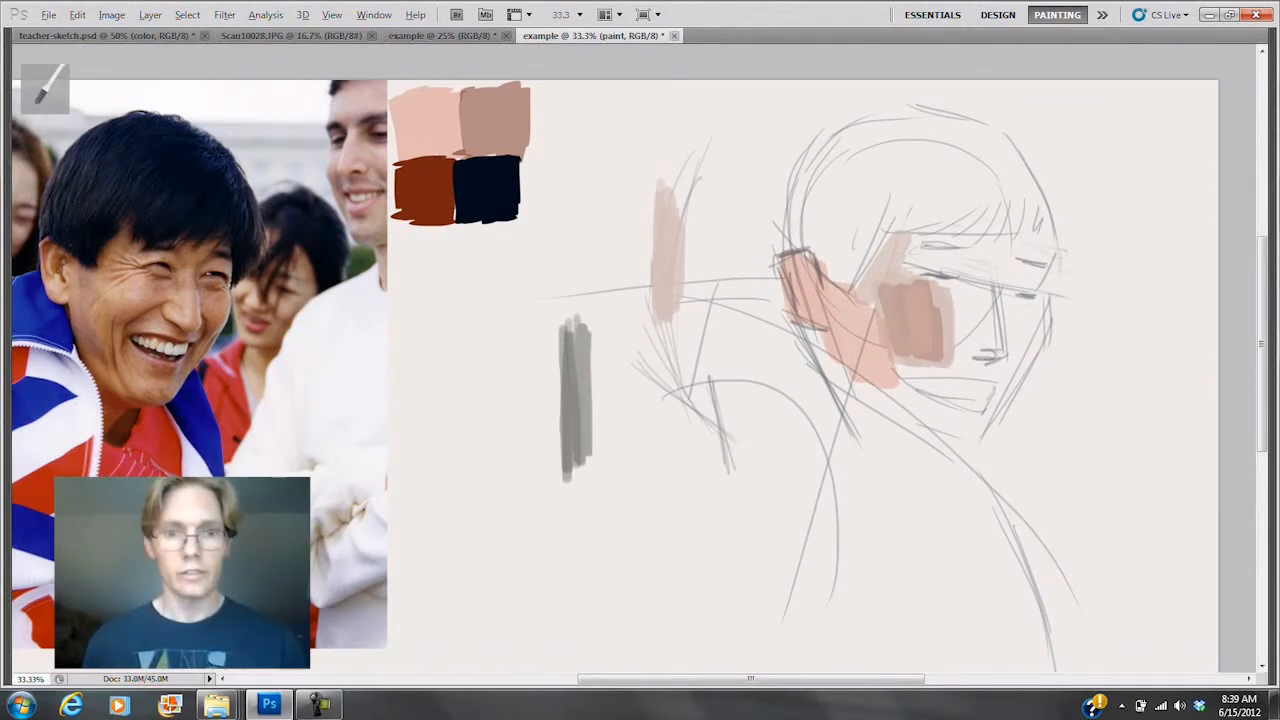
mouse_move(887, 160)
mouse_down()
mouse_move(863, 217)
mouse_move(886, 179)
mouse_up()
mouse_move(851, 240)
mouse_down()
mouse_move(880, 163)
mouse_move(838, 228)
mouse_move(836, 212)
mouse_up()
click(848, 165)
mouse_move(849, 166)
mouse_down()
mouse_move(822, 208)
mouse_move(845, 156)
mouse_up()
Step: Raise the brush flow to 90% and build up the dark hair patch above the ear
key(Tab)
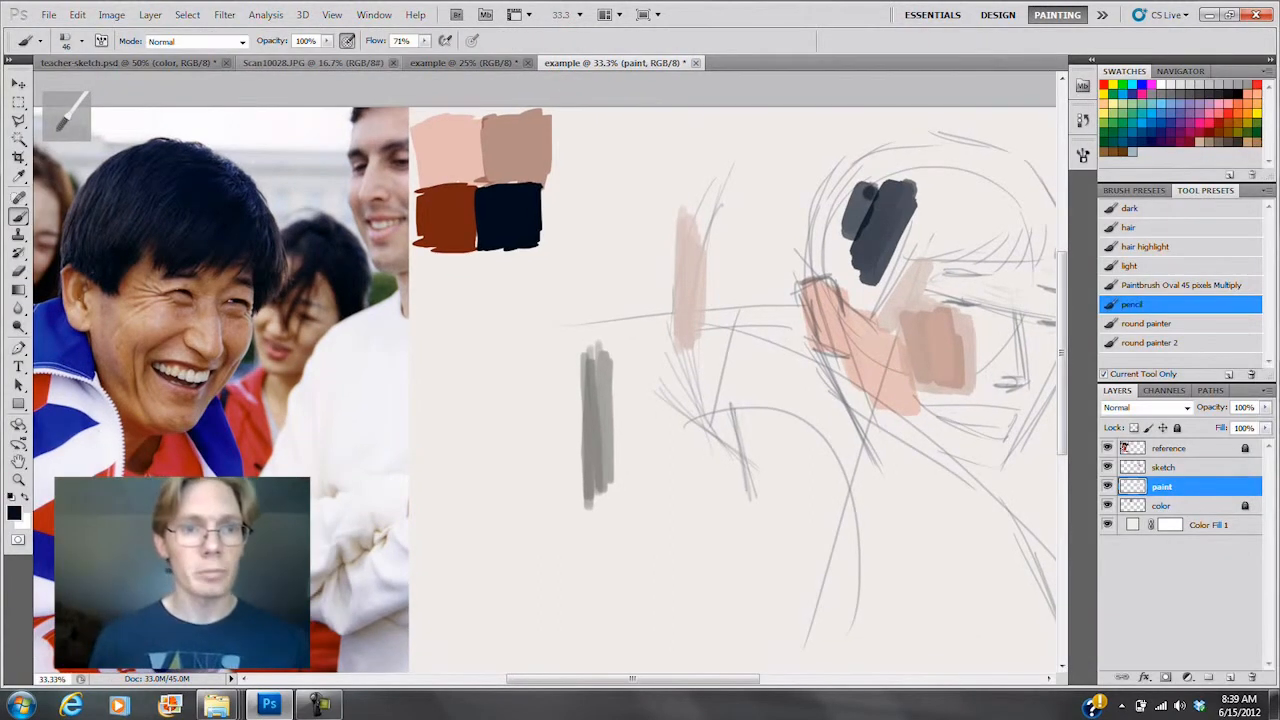
click(424, 40)
drag(425, 57, 440, 57)
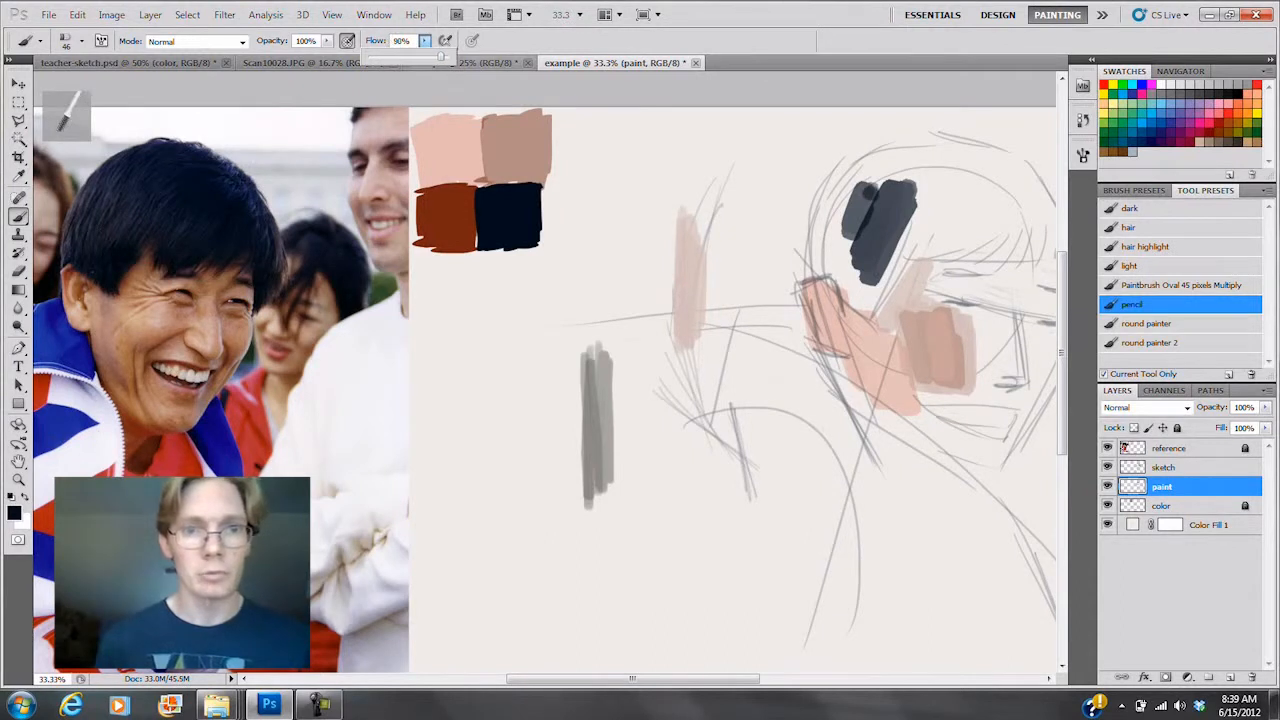
drag(862, 204, 866, 250)
drag(892, 190, 880, 250)
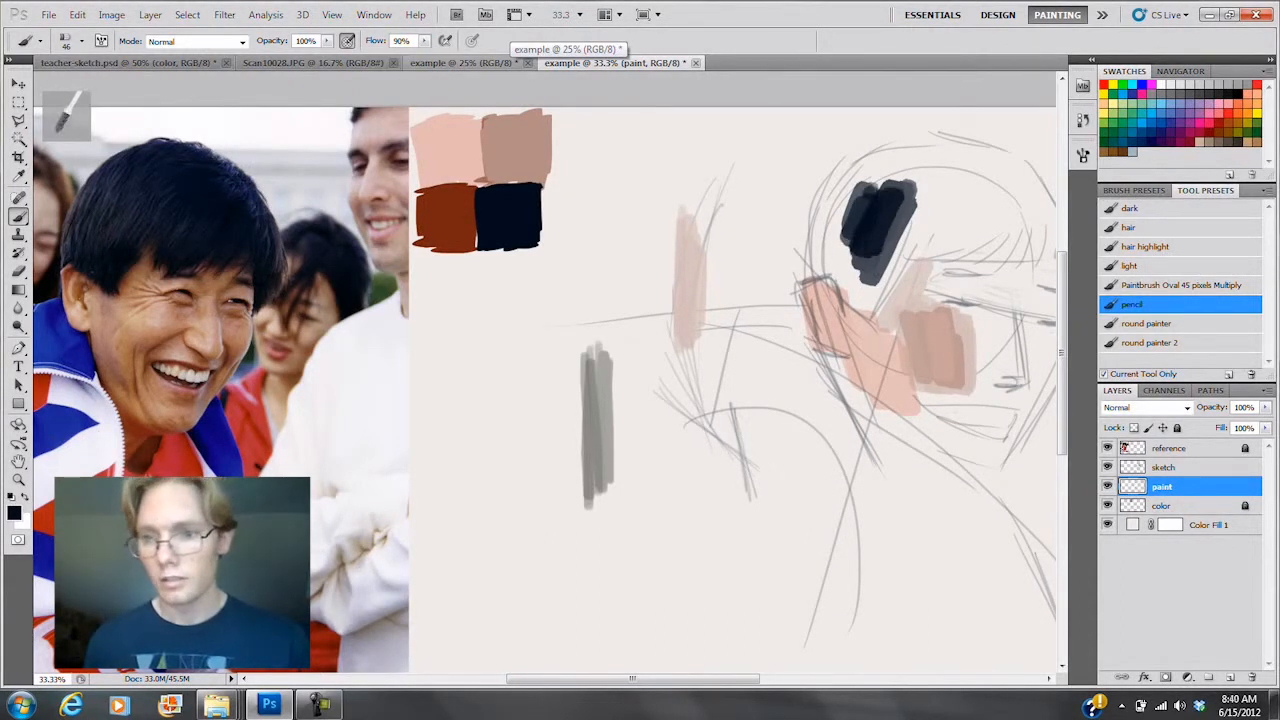
mouse_move(876, 190)
mouse_down()
mouse_move(830, 244)
mouse_move(862, 270)
mouse_up()
mouse_move(898, 208)
mouse_down()
mouse_move(866, 276)
mouse_move(880, 272)
mouse_move(858, 280)
mouse_up()
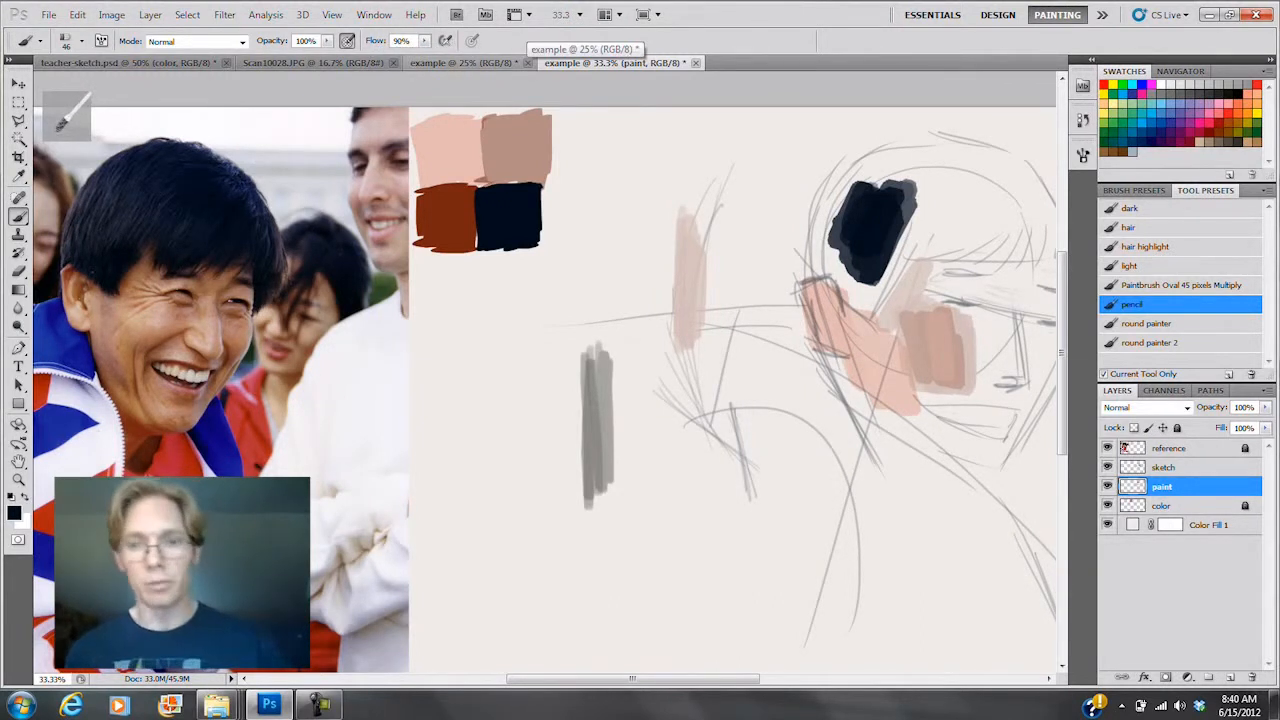
Step: Extend the dark hair with overlapping strokes from the side of the head across above the forehead
scroll(901, 235, up, 1)
mouse_move(860, 300)
mouse_down()
mouse_move(755, 291)
mouse_move(502, 357)
mouse_up()
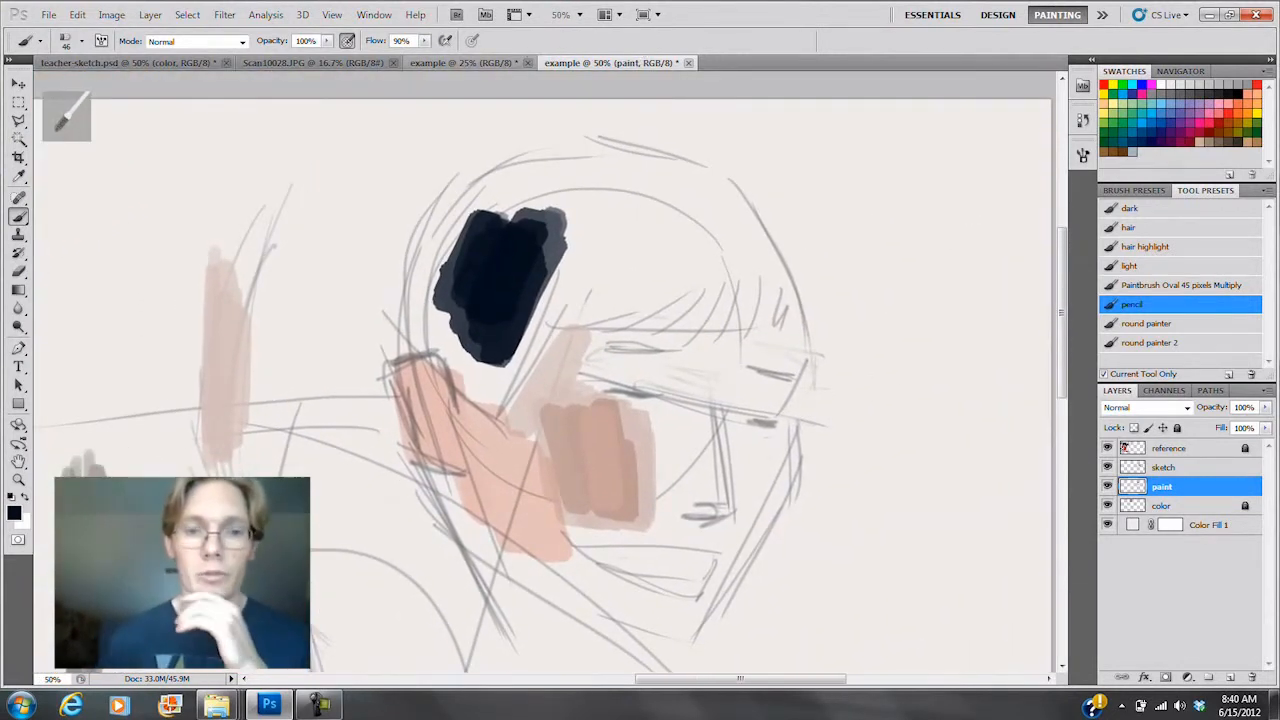
mouse_move(568, 240)
mouse_down()
mouse_move(535, 340)
mouse_move(500, 378)
mouse_move(566, 298)
mouse_up()
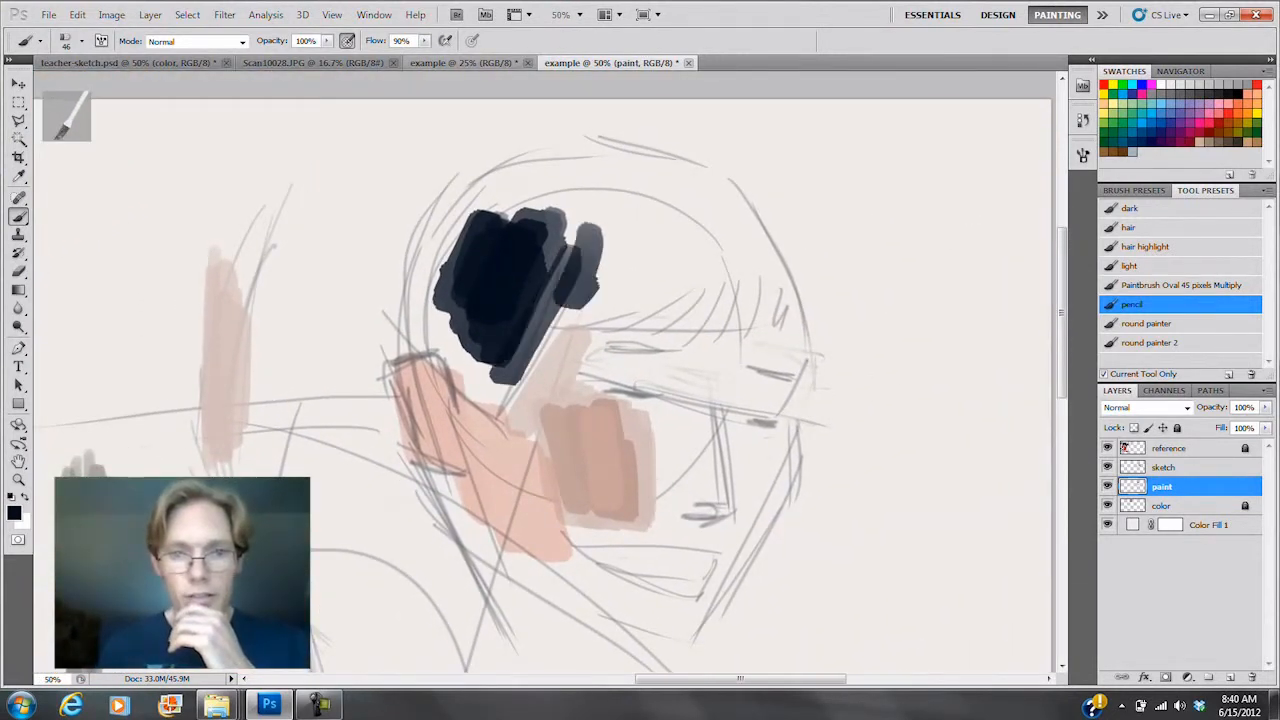
mouse_move(618, 238)
mouse_down()
mouse_move(596, 294)
mouse_move(627, 296)
mouse_up()
mouse_move(662, 246)
mouse_down()
mouse_move(648, 286)
mouse_move(555, 280)
mouse_move(660, 294)
mouse_up()
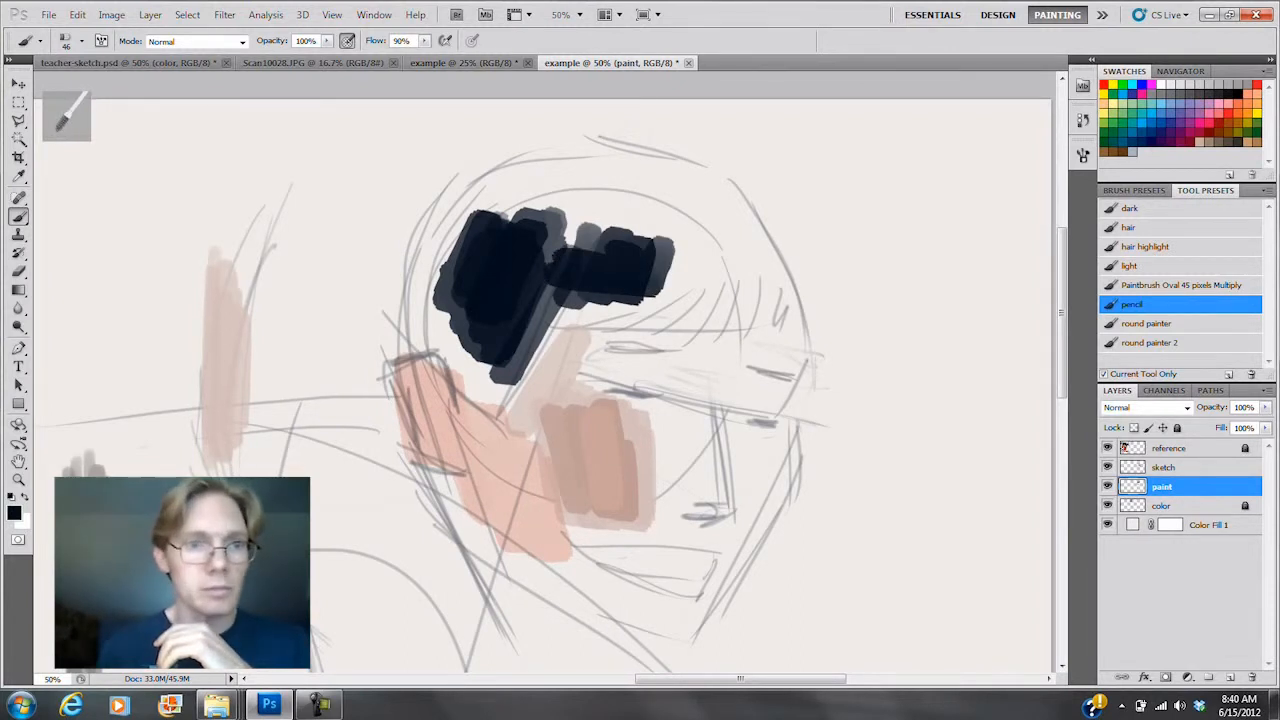
Step: Check the blending modes of the brush and the paint layer, keeping both at Normal
click(242, 41)
click(242, 41)
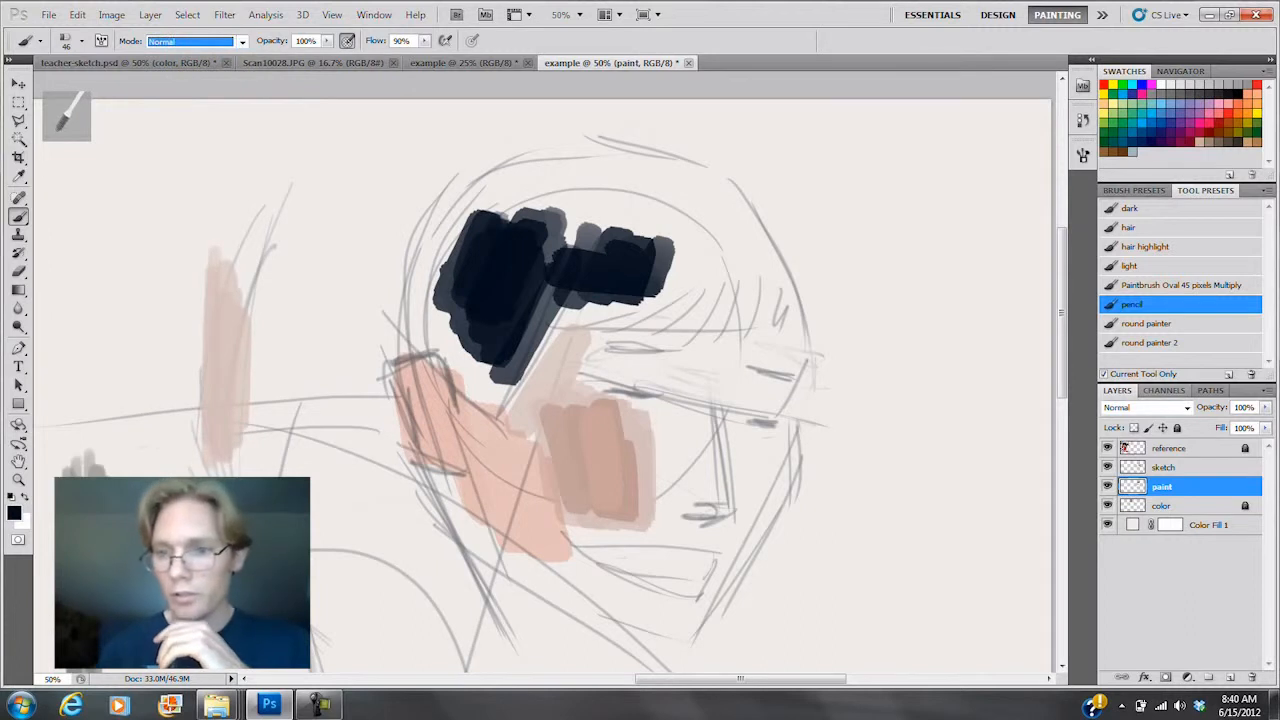
click(1145, 407)
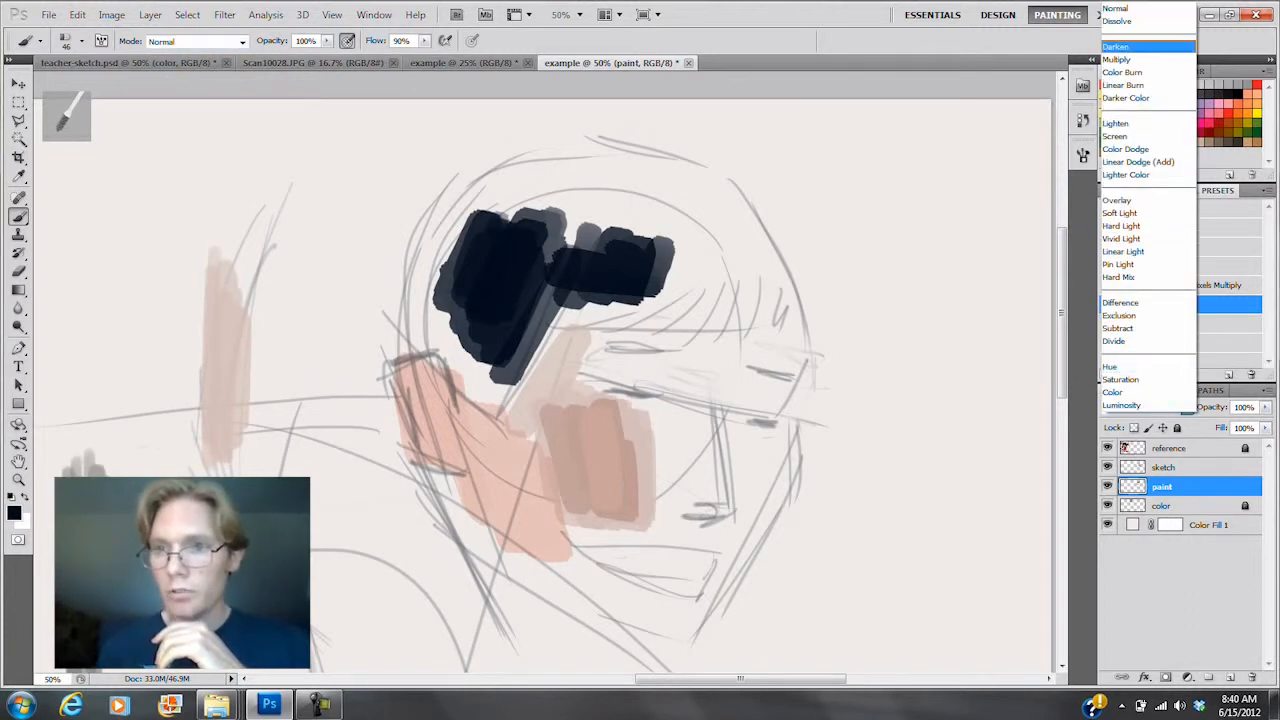
click(1115, 8)
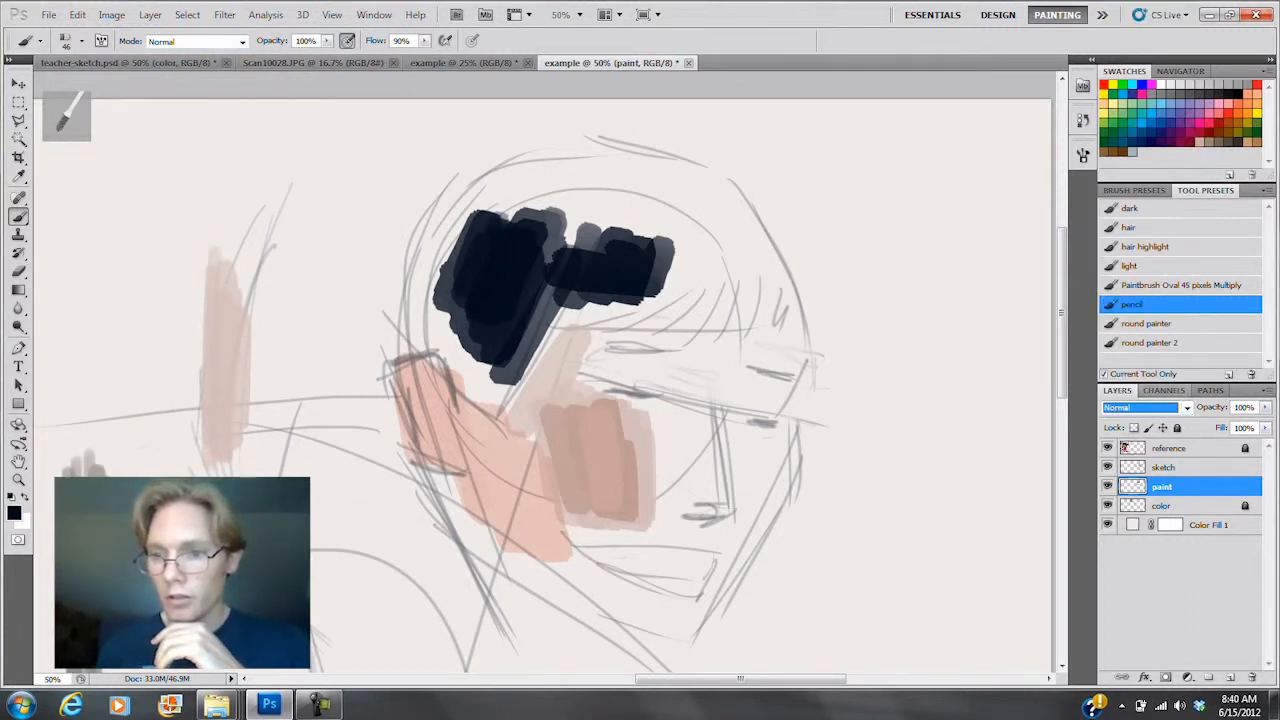
Step: Lock the sketch layer again and make the paint layer active for painting
click(1165, 467)
click(1177, 428)
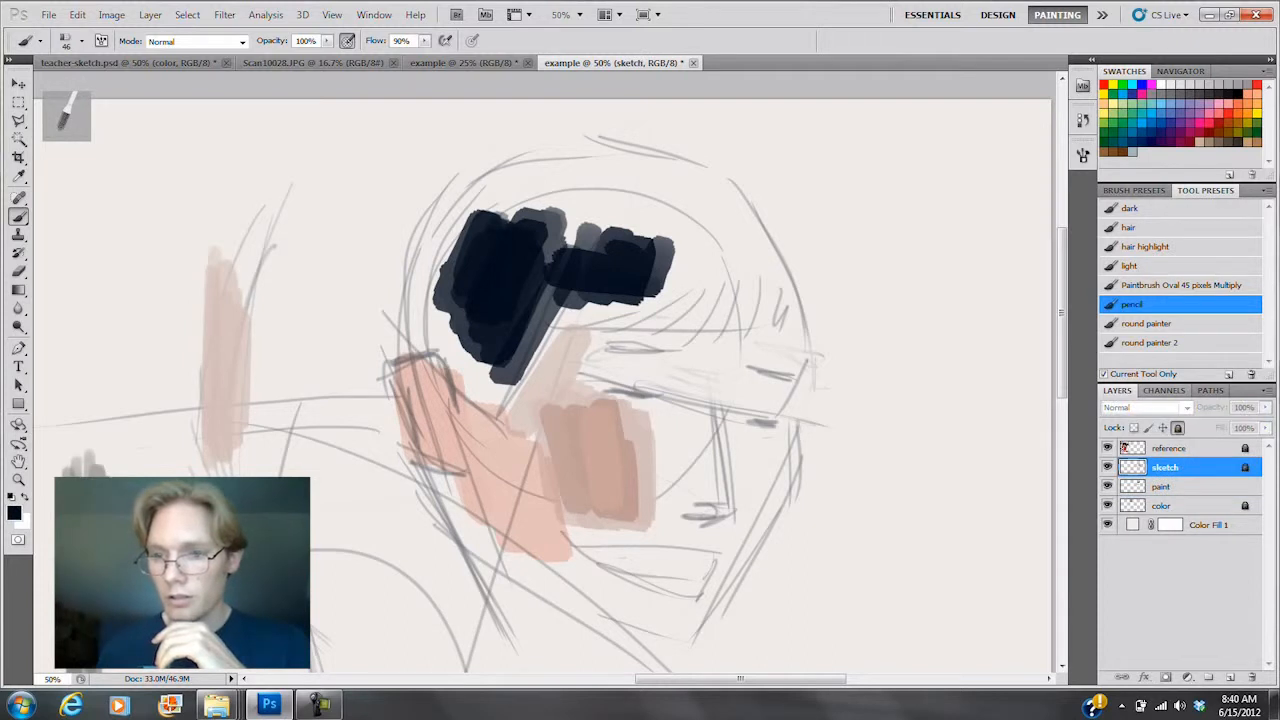
click(1162, 487)
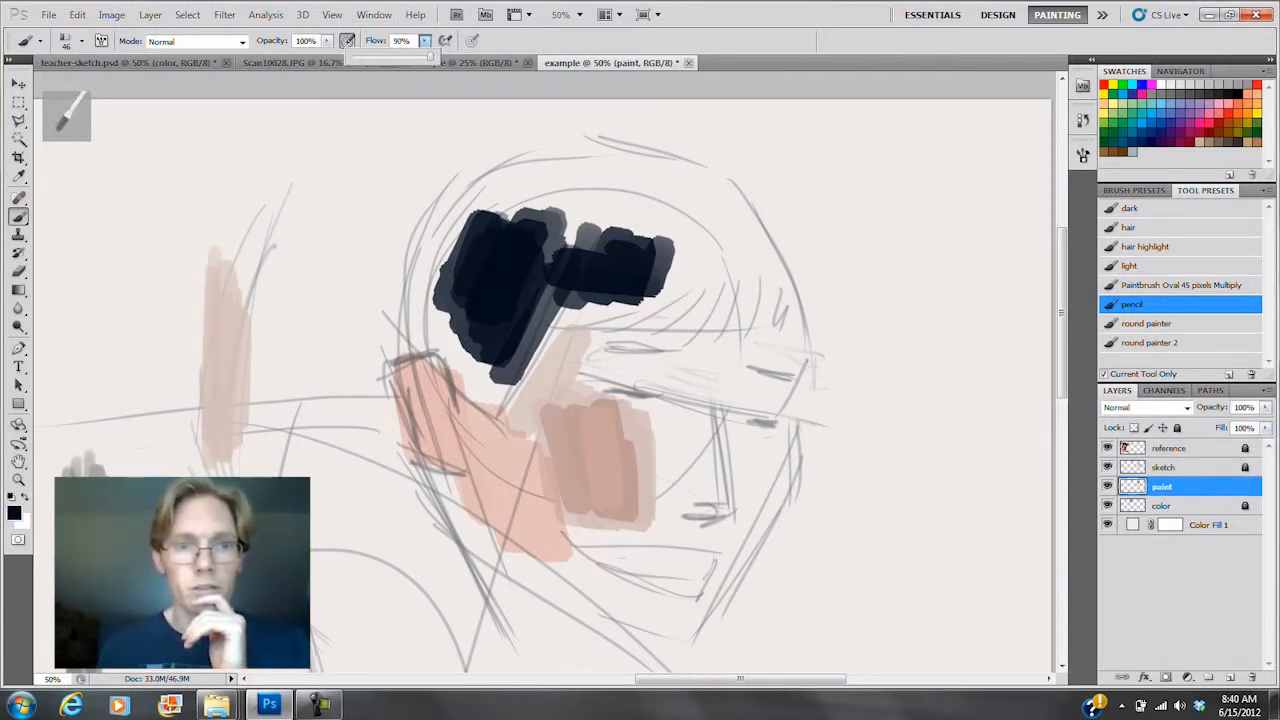
Step: Raise the brush flow to 100% and extend the dark hair strokes farther across the forehead
drag(430, 57, 436, 57)
mouse_move(686, 228)
mouse_down()
mouse_move(679, 268)
mouse_move(705, 224)
mouse_up()
drag(662, 265, 712, 261)
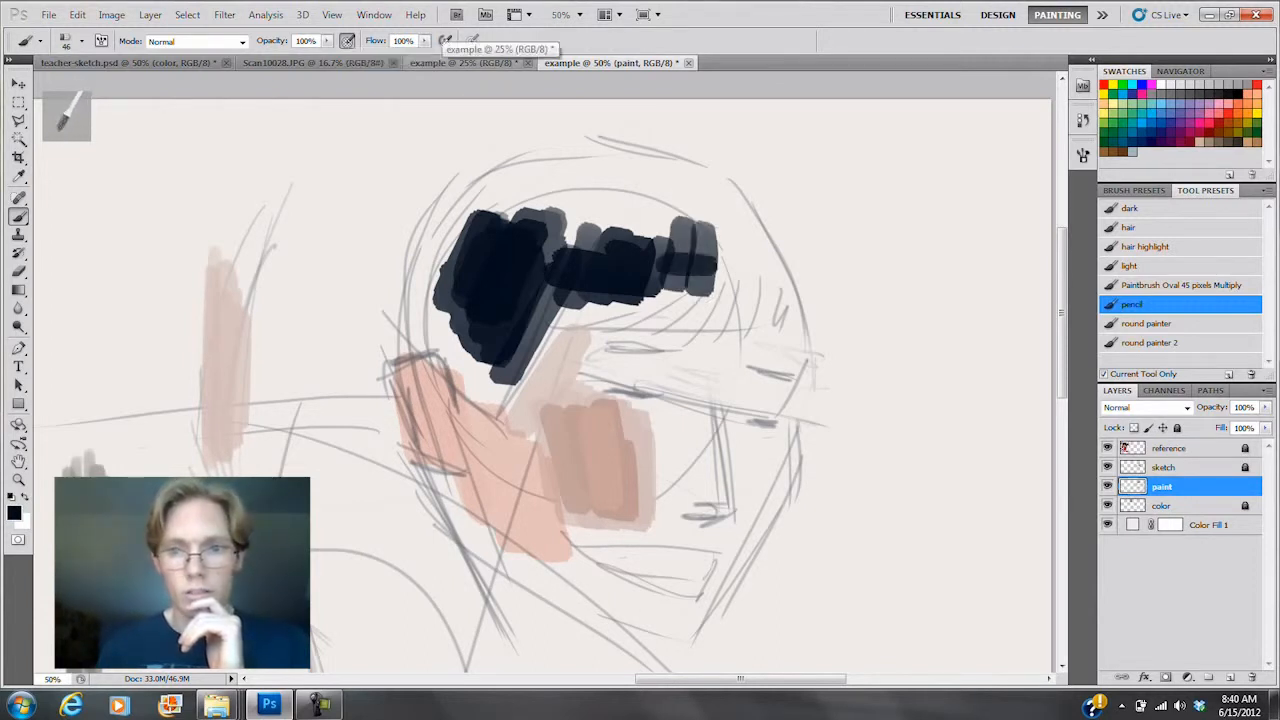
Step: Review the brush's tip shape, Shape Dynamics and Color Dynamics settings, leaving Color Dynamics switched off
click(1083, 155)
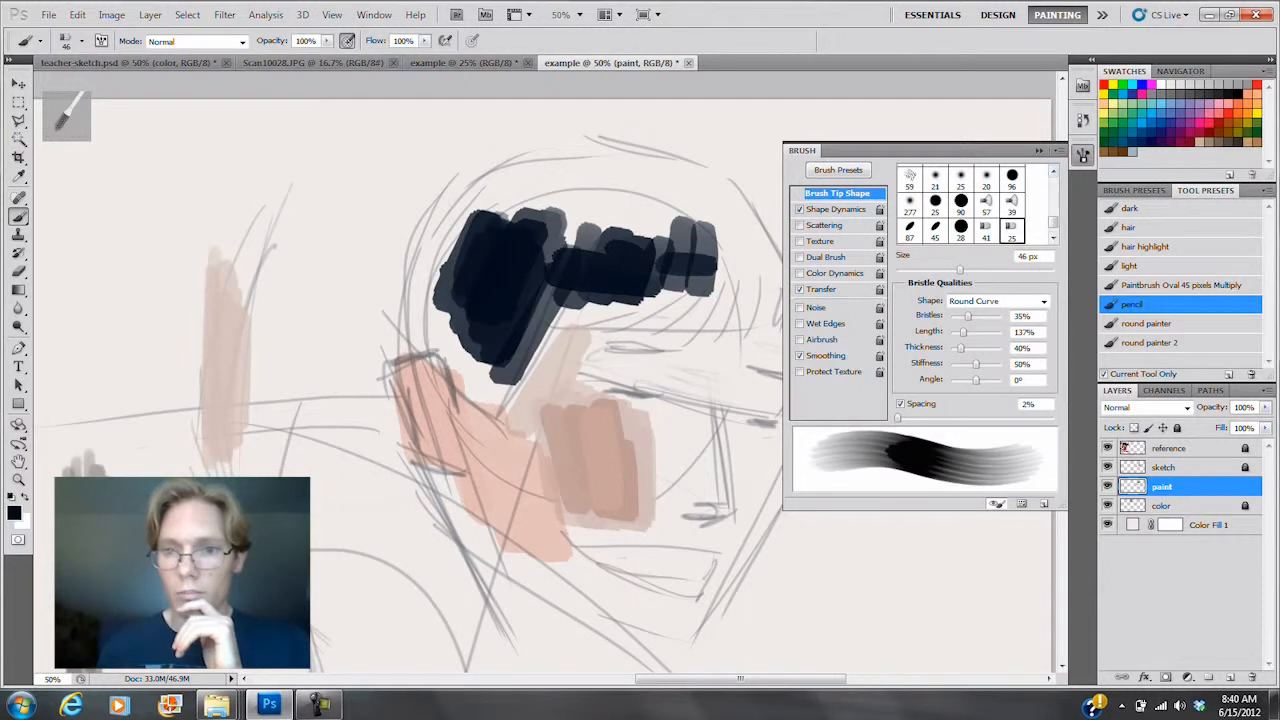
click(837, 209)
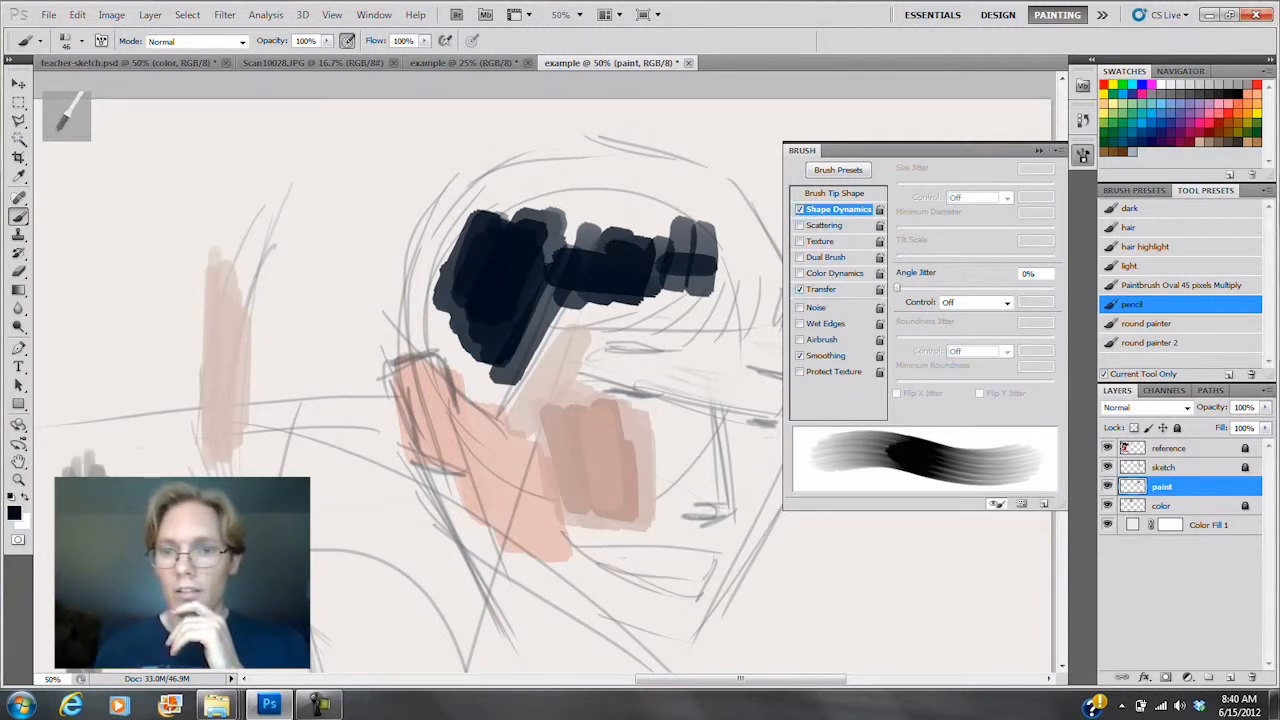
click(837, 273)
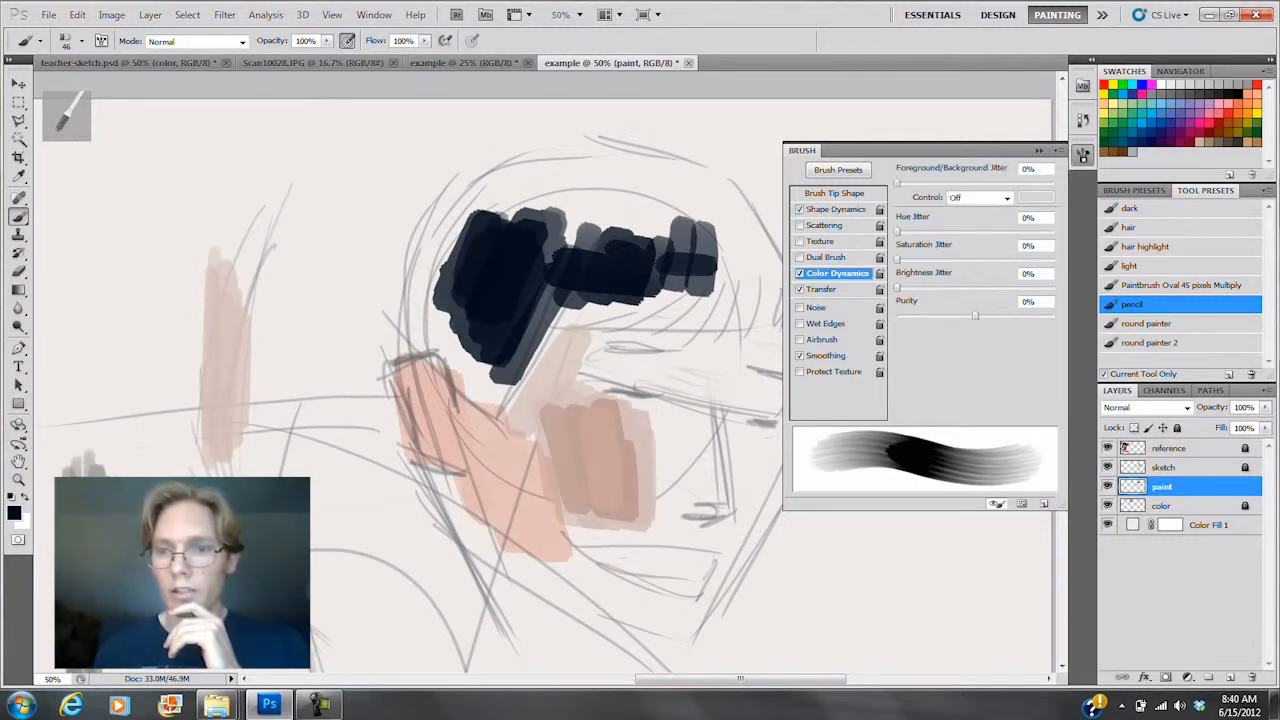
click(799, 273)
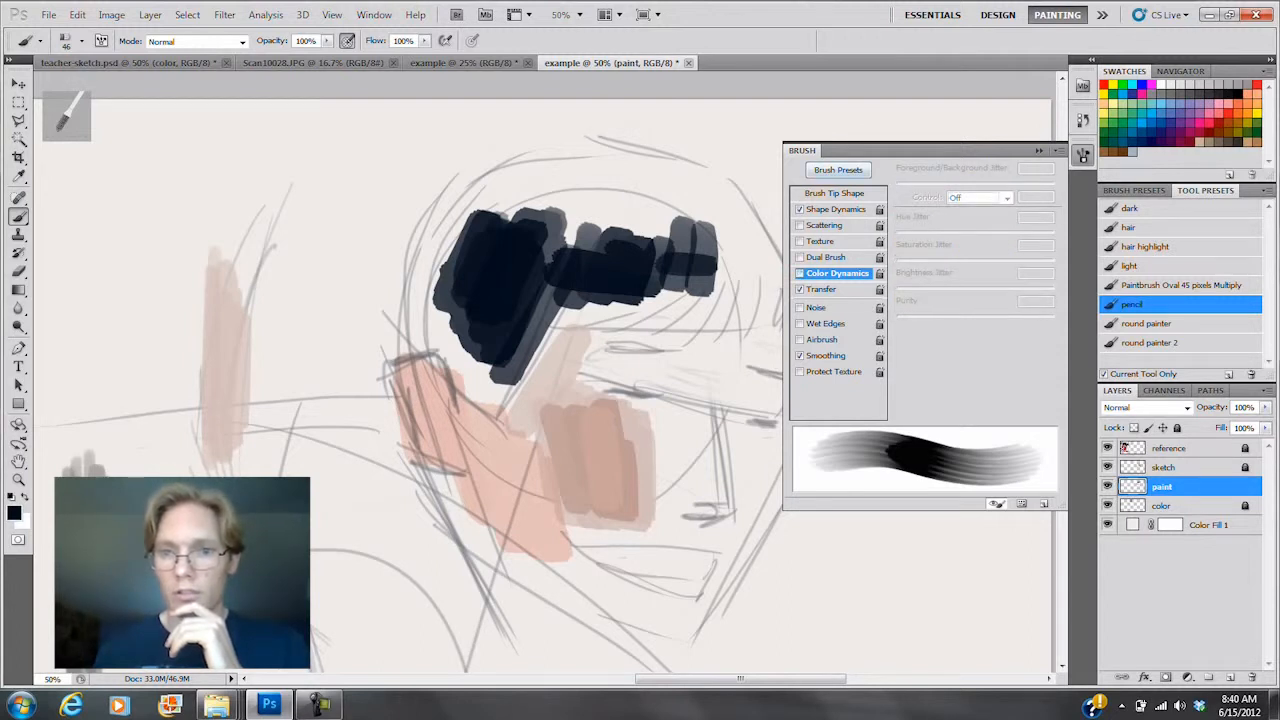
Step: Load the pencil tool preset and collapse the brush settings
click(1160, 304)
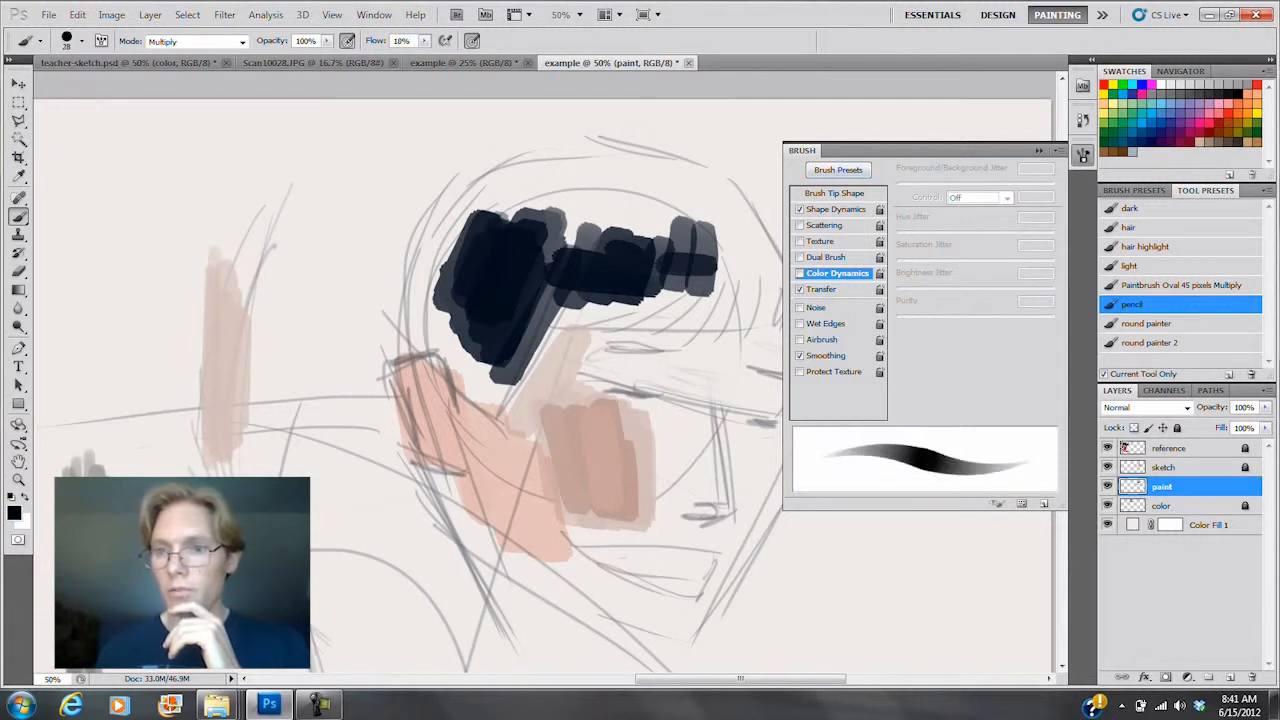
click(1083, 155)
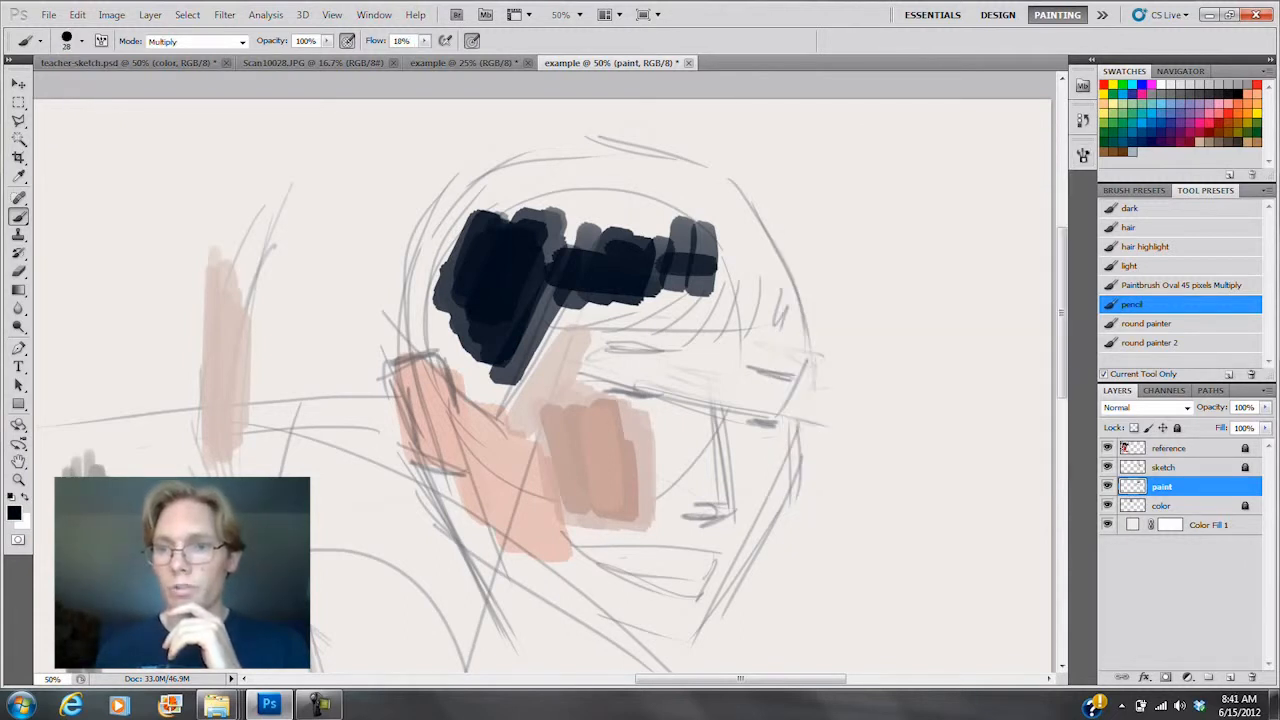
drag(1082, 157, 1096, 150)
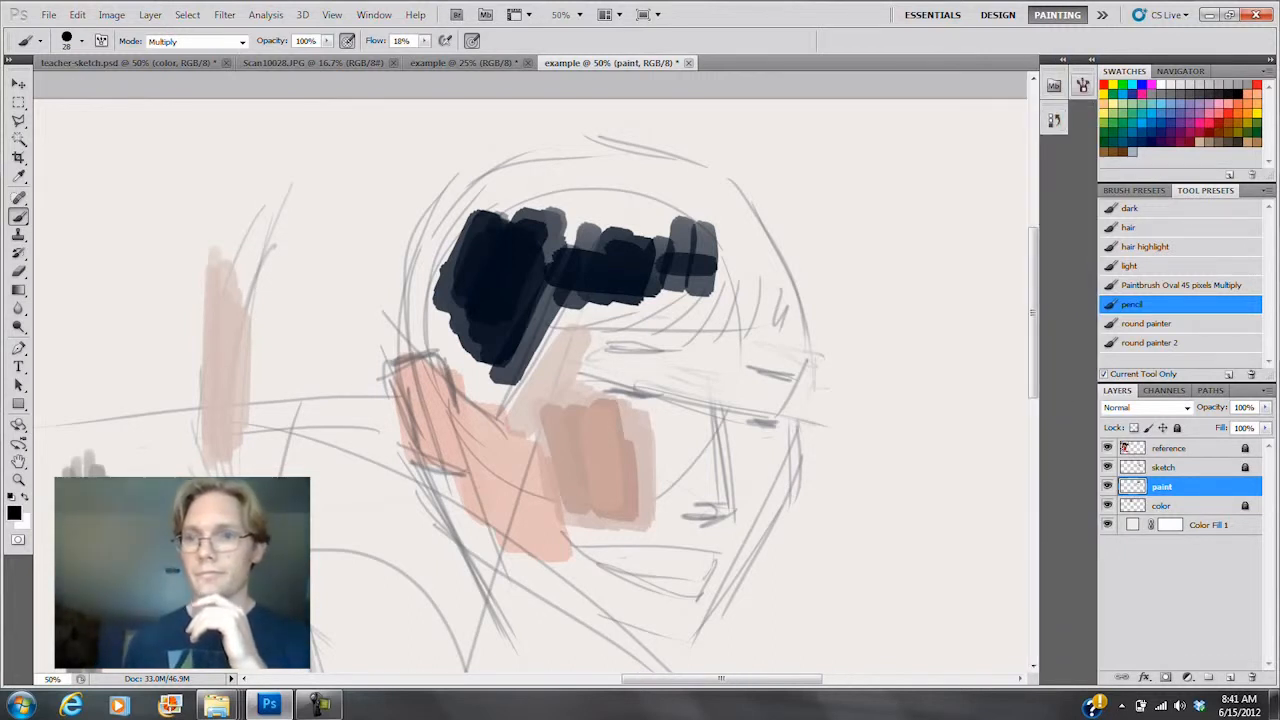
mouse_move(1082, 85)
mouse_down()
mouse_move(1060, 154)
mouse_move(1082, 155)
mouse_up()
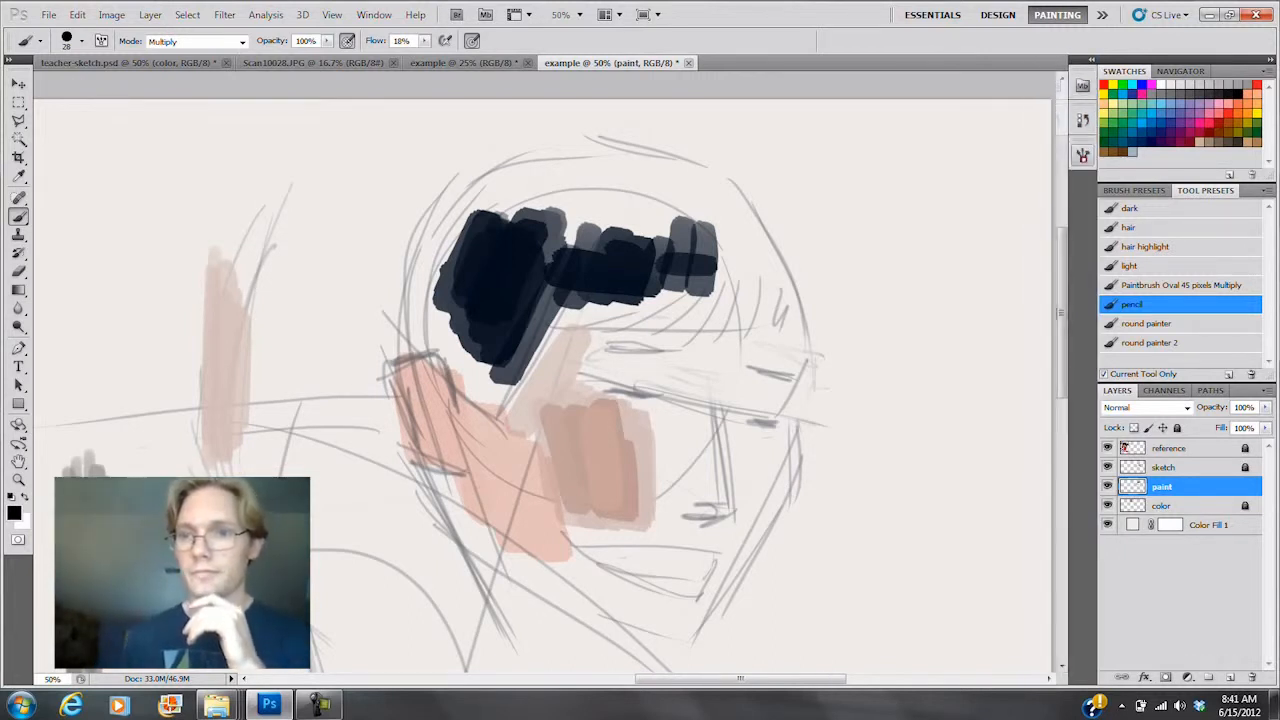
Step: Bring up the brush presets and display them as large thumbnails
click(1083, 155)
click(838, 170)
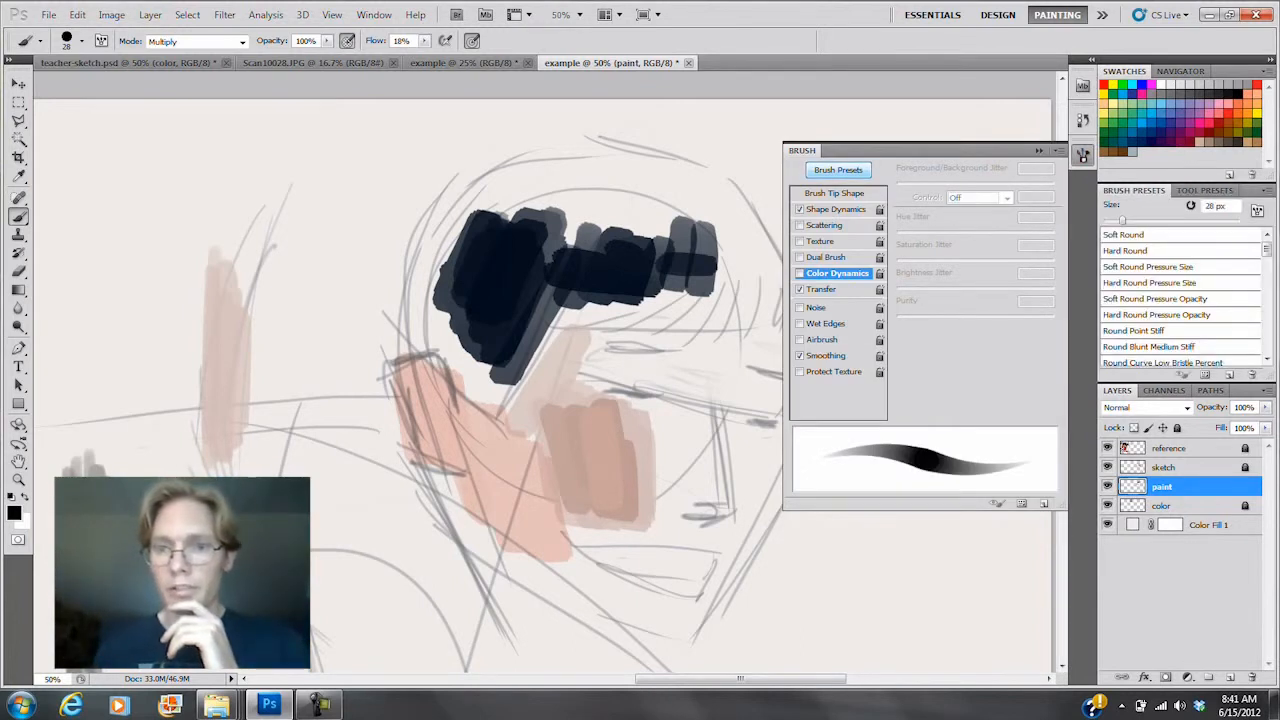
scroll(1180, 295, down, 3)
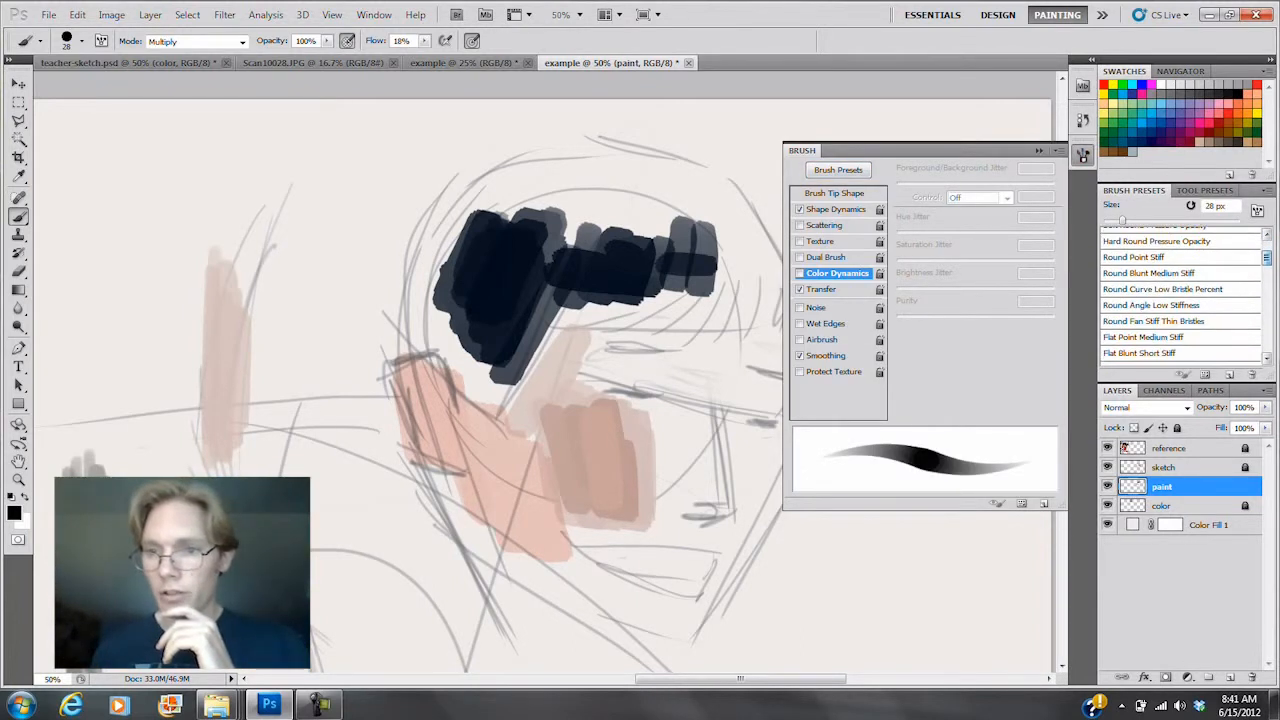
drag(1266, 258, 1266, 255)
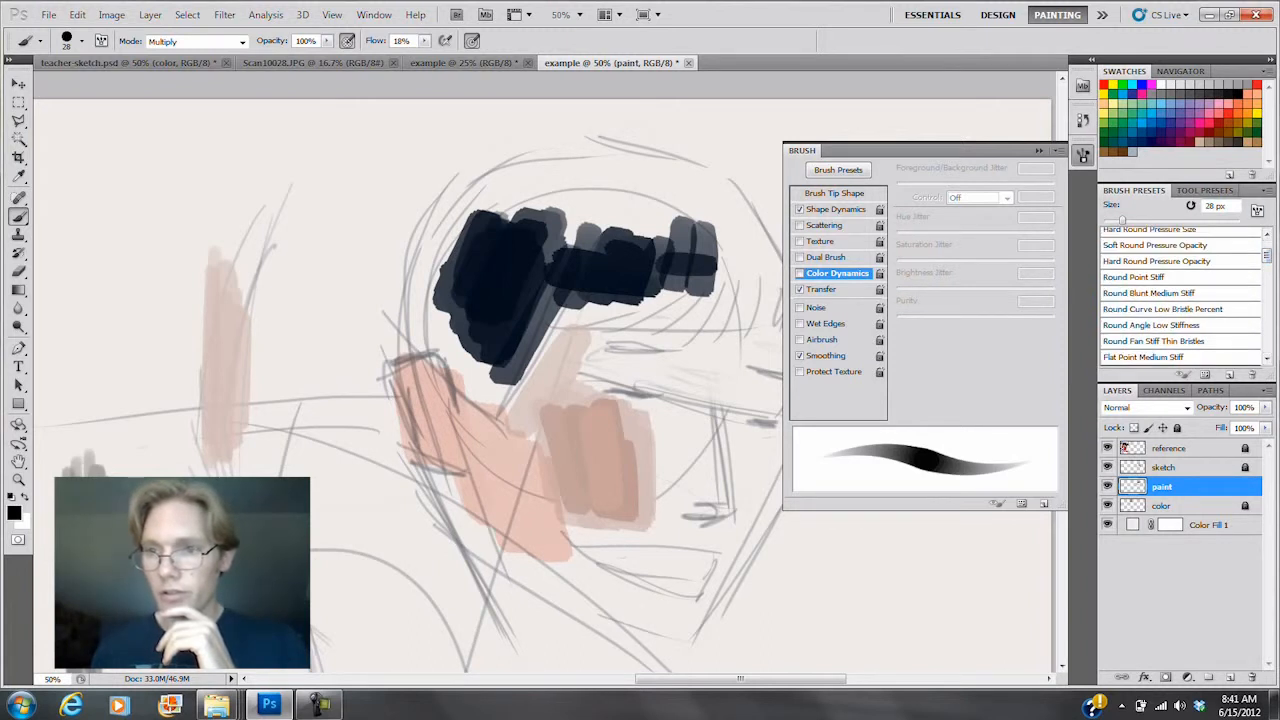
click(1266, 190)
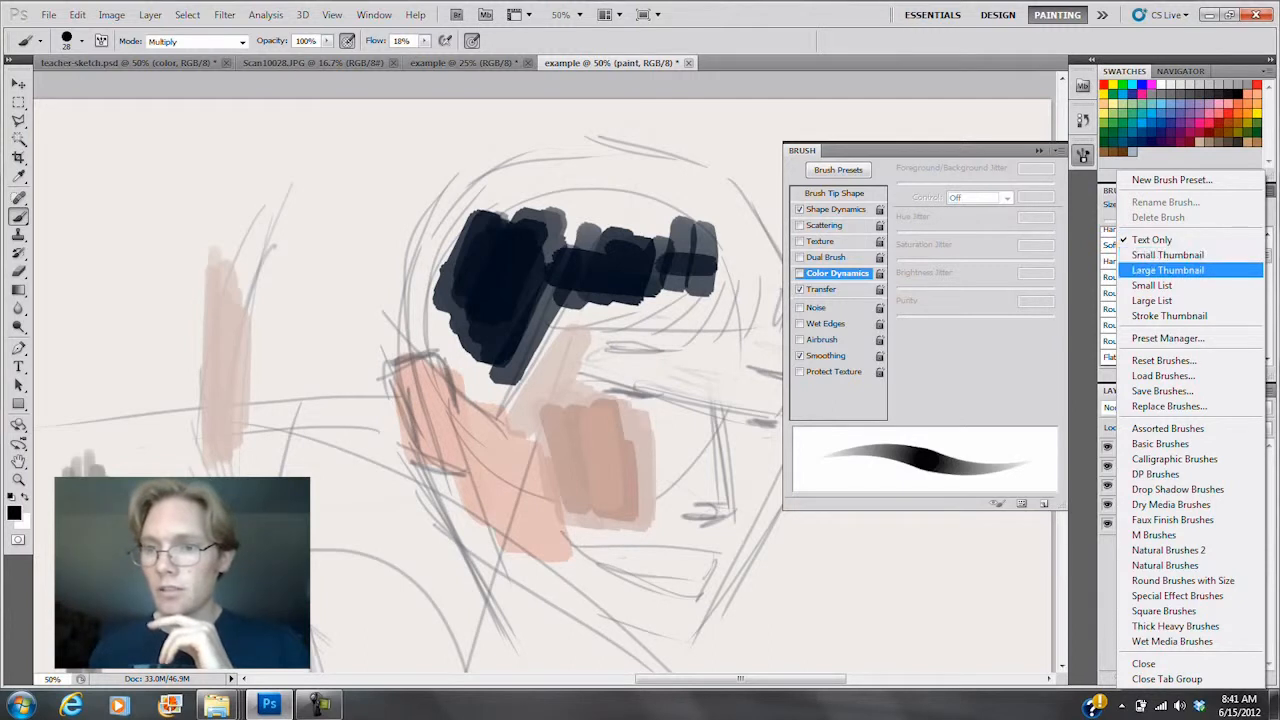
click(1168, 270)
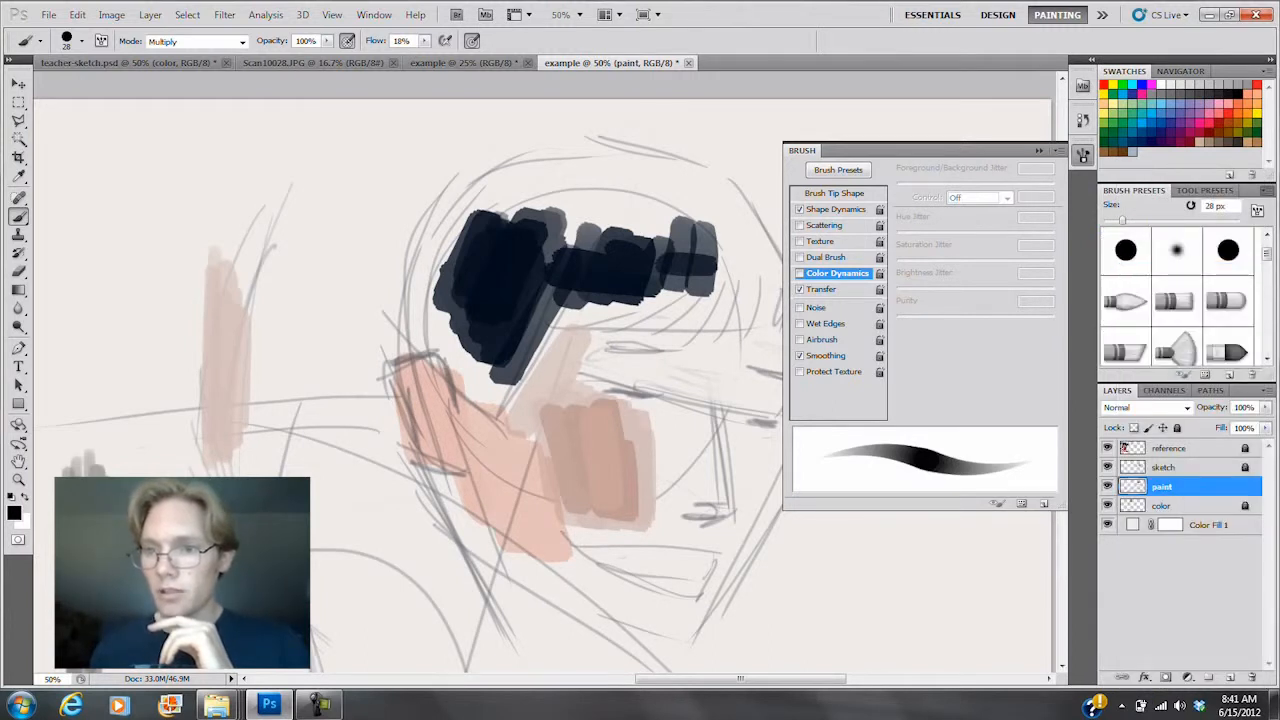
Step: Choose the Round Curve Low Bristle Percent brush and paint a dark patch at the top of the hair
click(1227, 300)
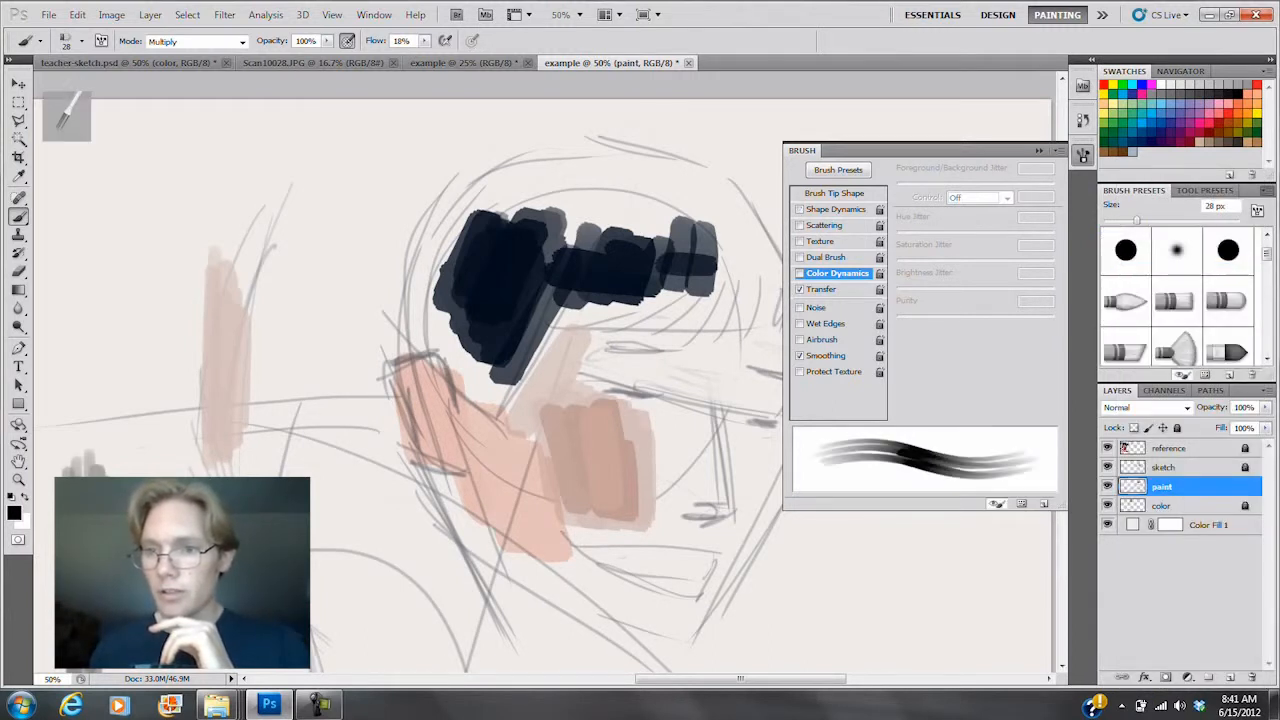
mouse_move(608, 172)
mouse_down()
mouse_move(604, 212)
mouse_move(634, 174)
mouse_move(580, 203)
mouse_move(590, 212)
mouse_move(610, 178)
mouse_move(638, 228)
mouse_up()
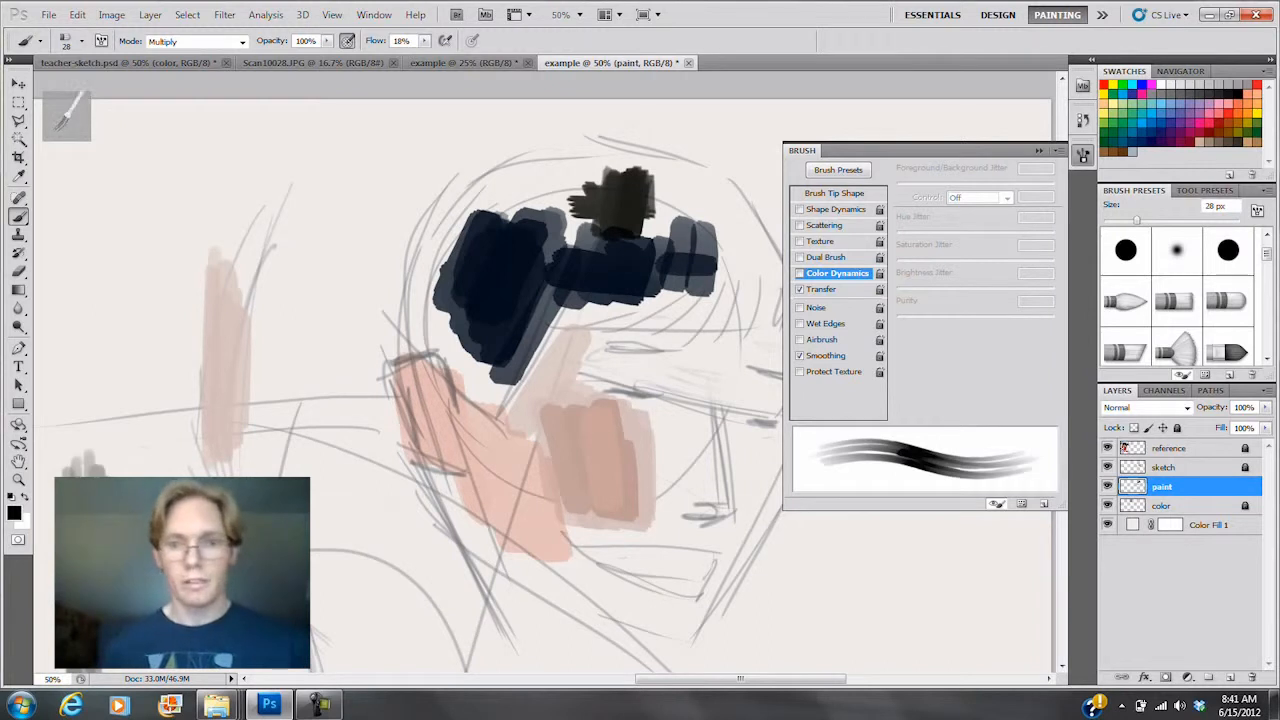
click(1039, 150)
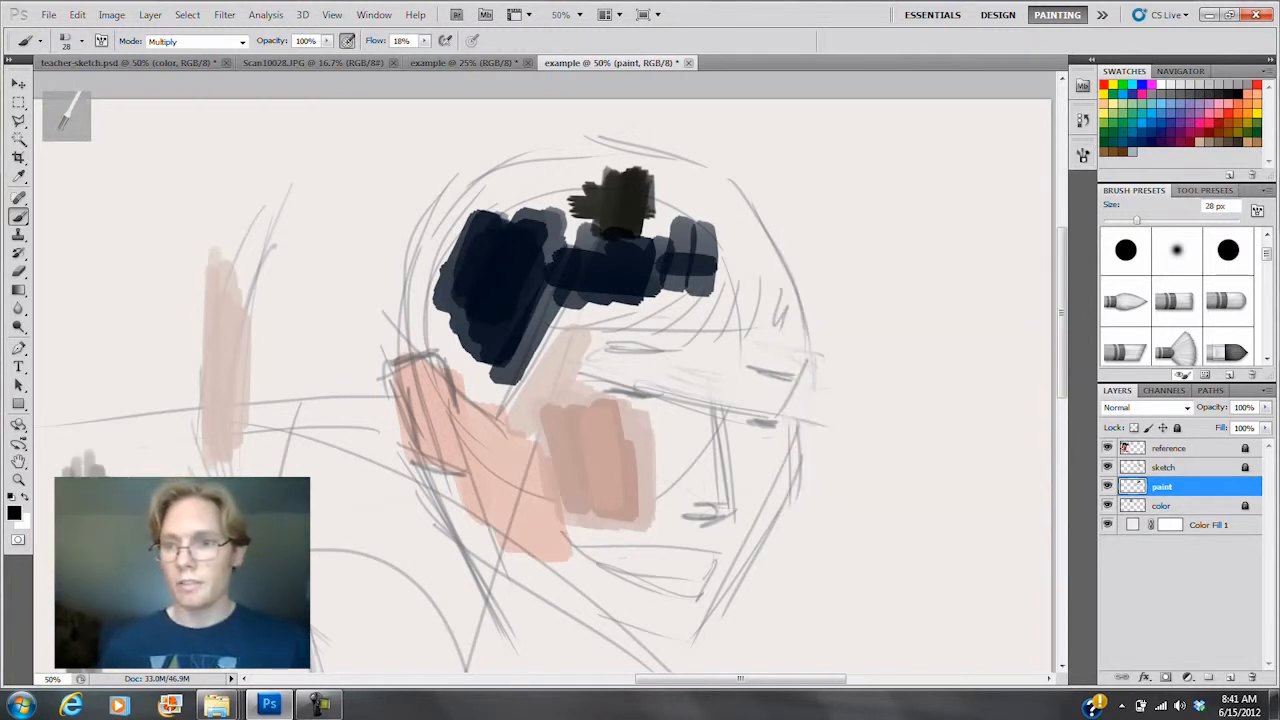
Step: Try a dark stroke over the cheek with the brush enlarged to 53 px, and undo that stroke
right_click(641, 206)
drag(692, 237, 727, 237)
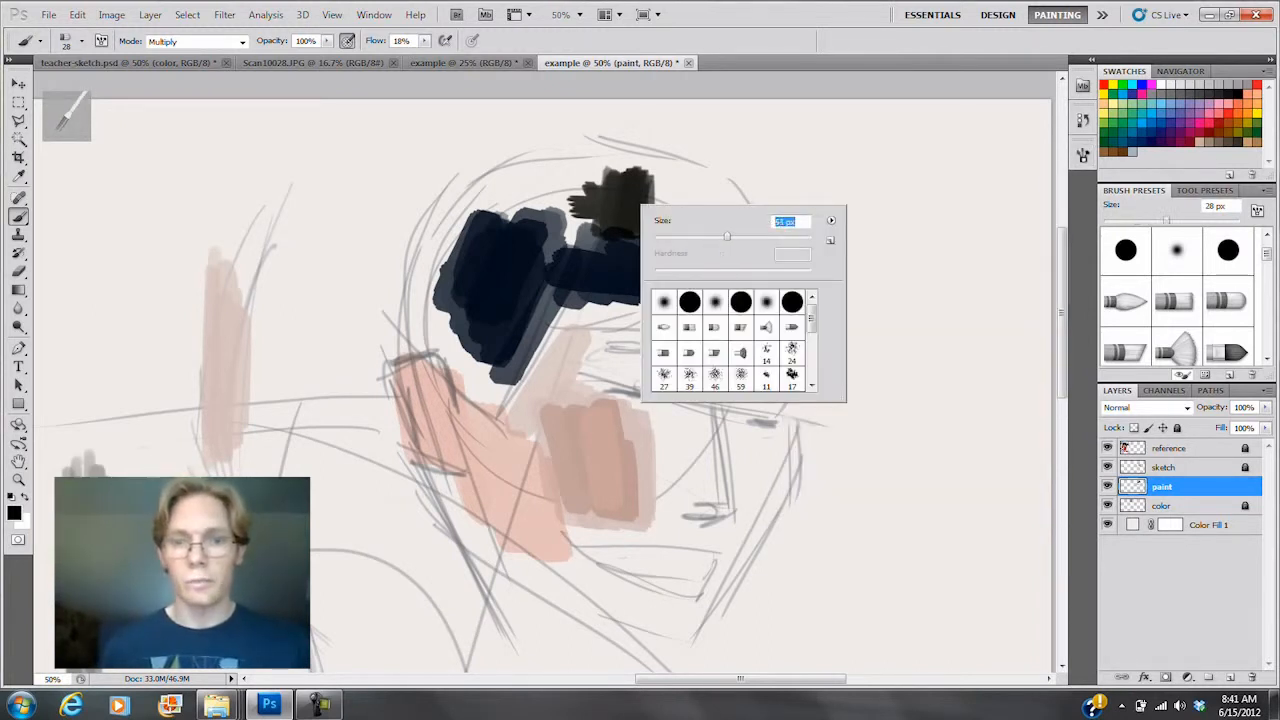
mouse_move(554, 398)
mouse_down()
mouse_move(574, 478)
mouse_move(590, 460)
mouse_up()
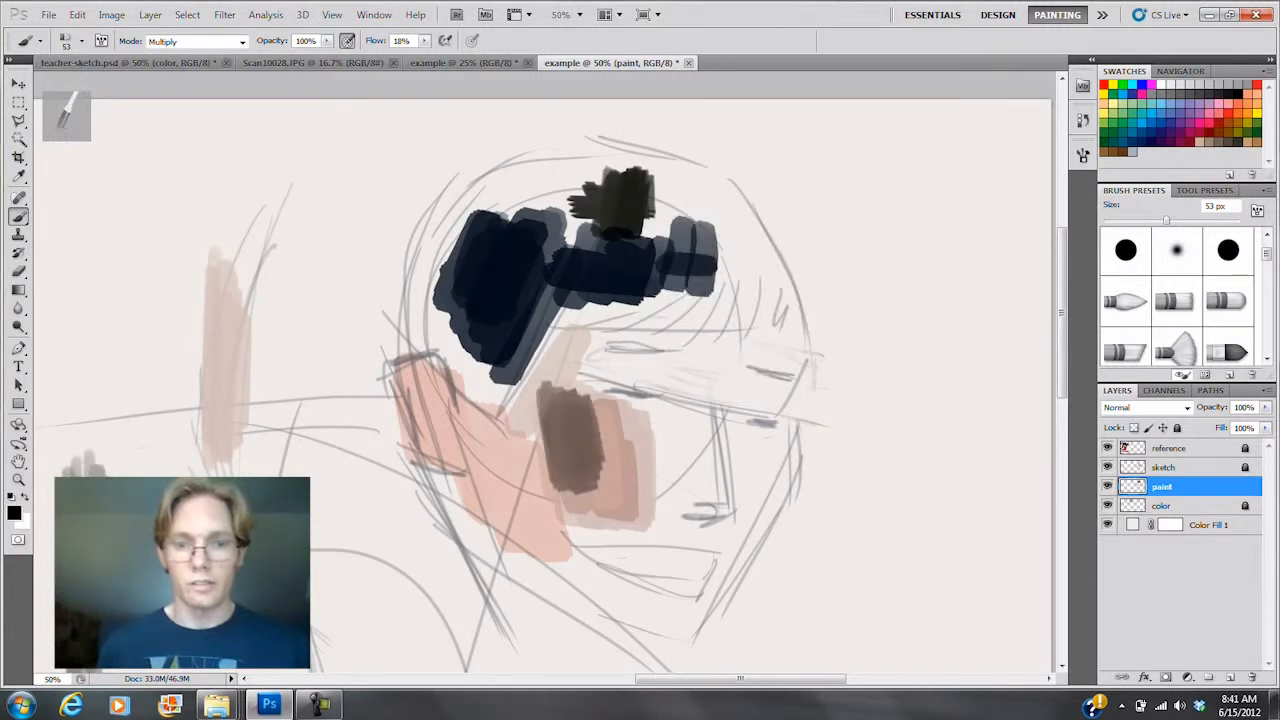
key(ctrl+z)
Step: Enlarge the brush to 67 px and paint a dark patch over the skin tones on the cheek
right_click(651, 278)
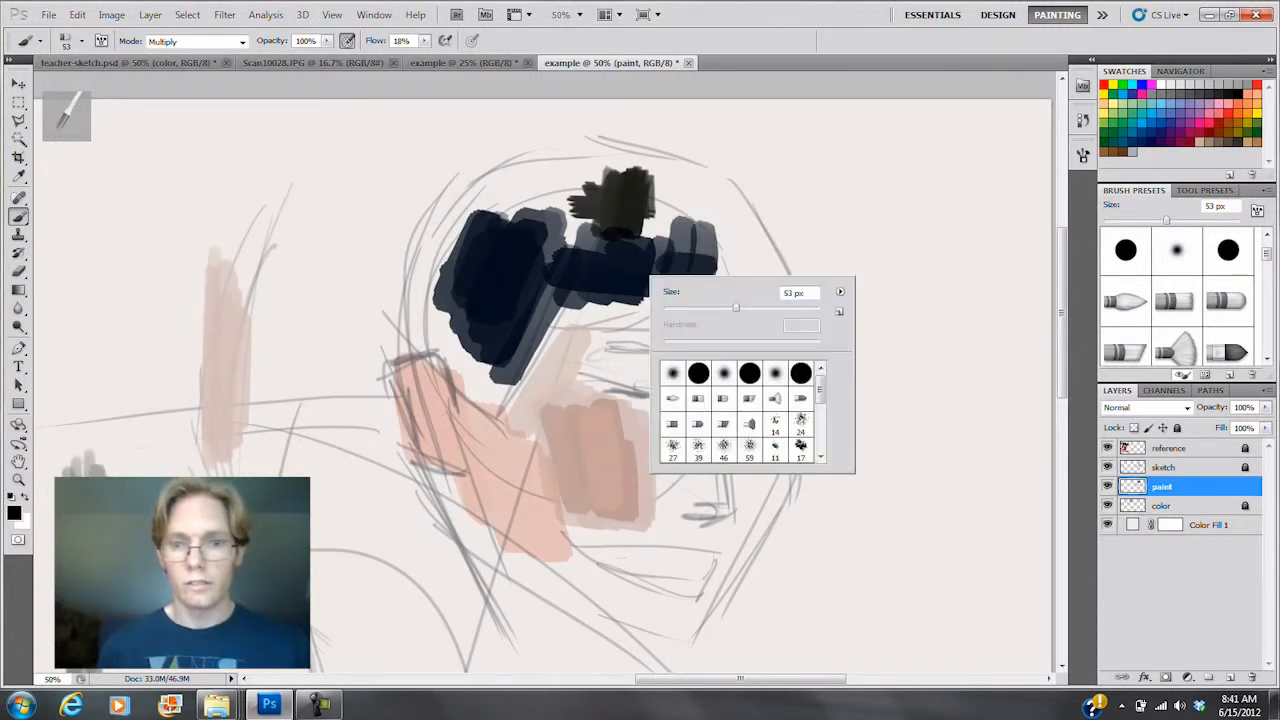
drag(736, 307, 755, 307)
mouse_move(550, 380)
mouse_down()
mouse_move(562, 442)
mouse_move(590, 460)
mouse_move(598, 445)
mouse_up()
Step: Enlarge the brush to 84 px and darken the far end of the hair above the forehead with overlapping strokes
right_click(576, 371)
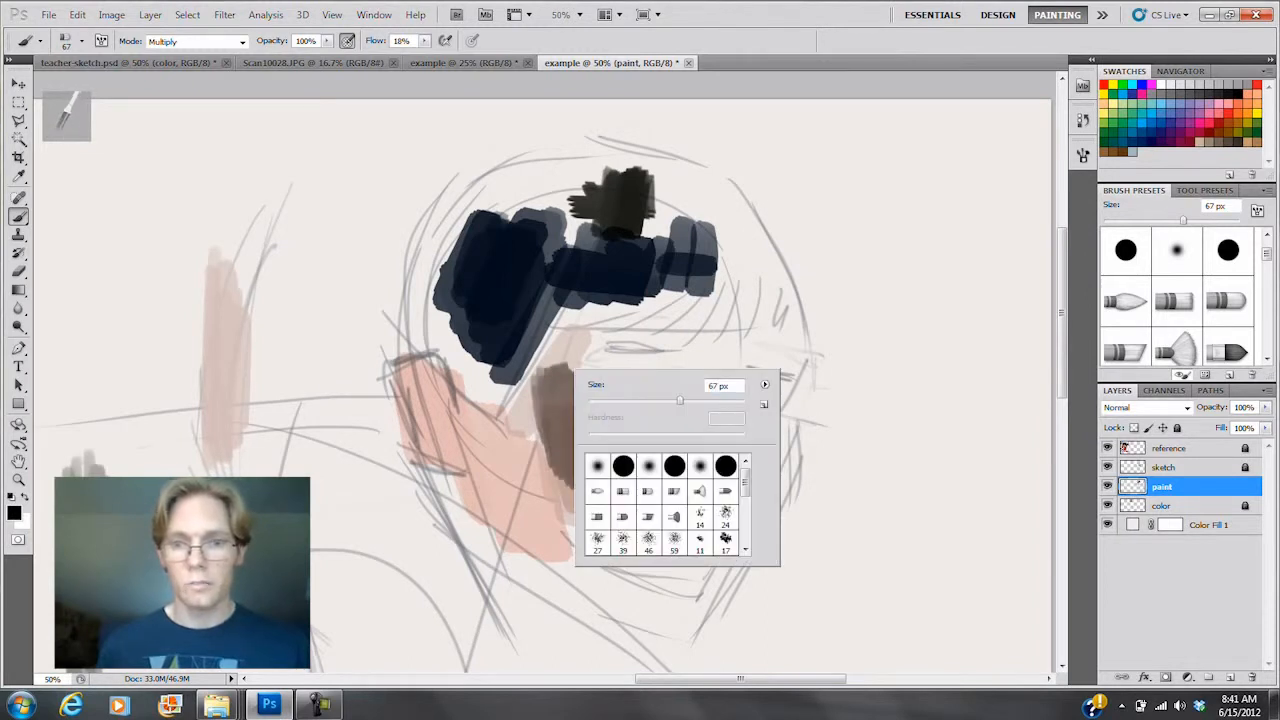
drag(679, 400, 703, 400)
mouse_move(660, 222)
mouse_down()
mouse_move(662, 298)
mouse_move(714, 290)
mouse_up()
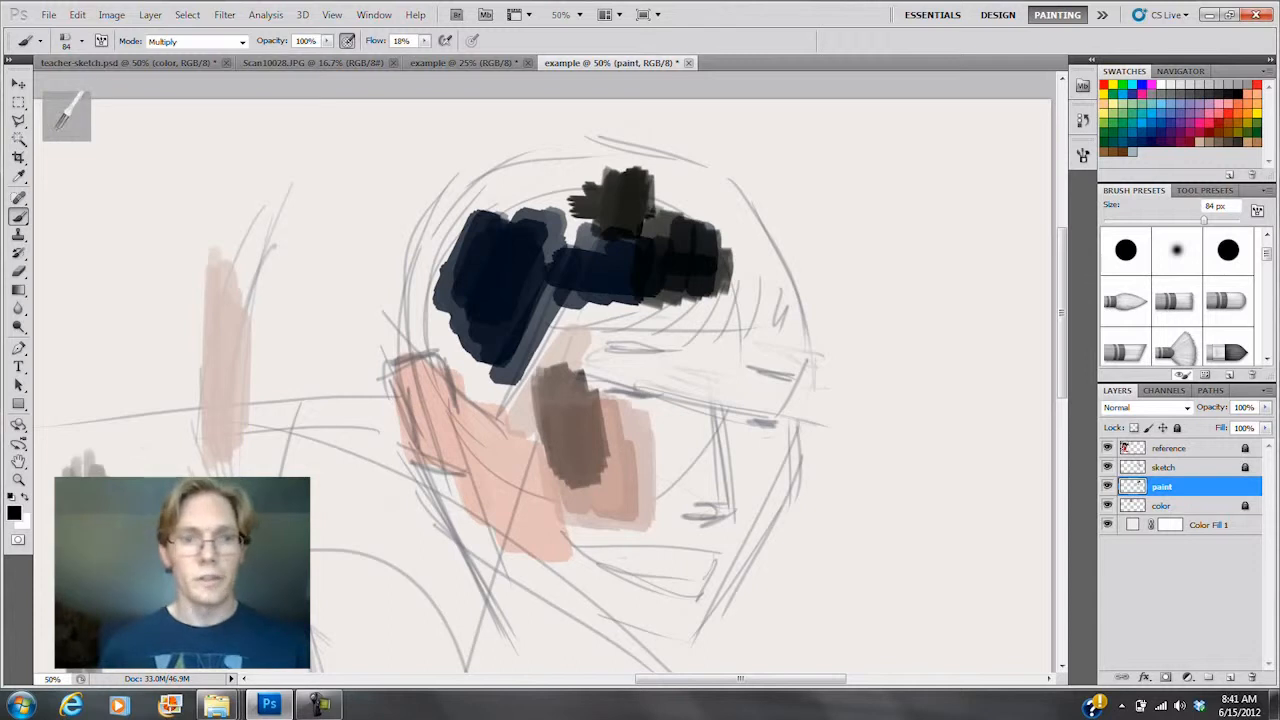
Step: Save the current brush with its color as a new tool preset named "brush - blocking in"
drag(1133, 190, 1204, 190)
click(1131, 190)
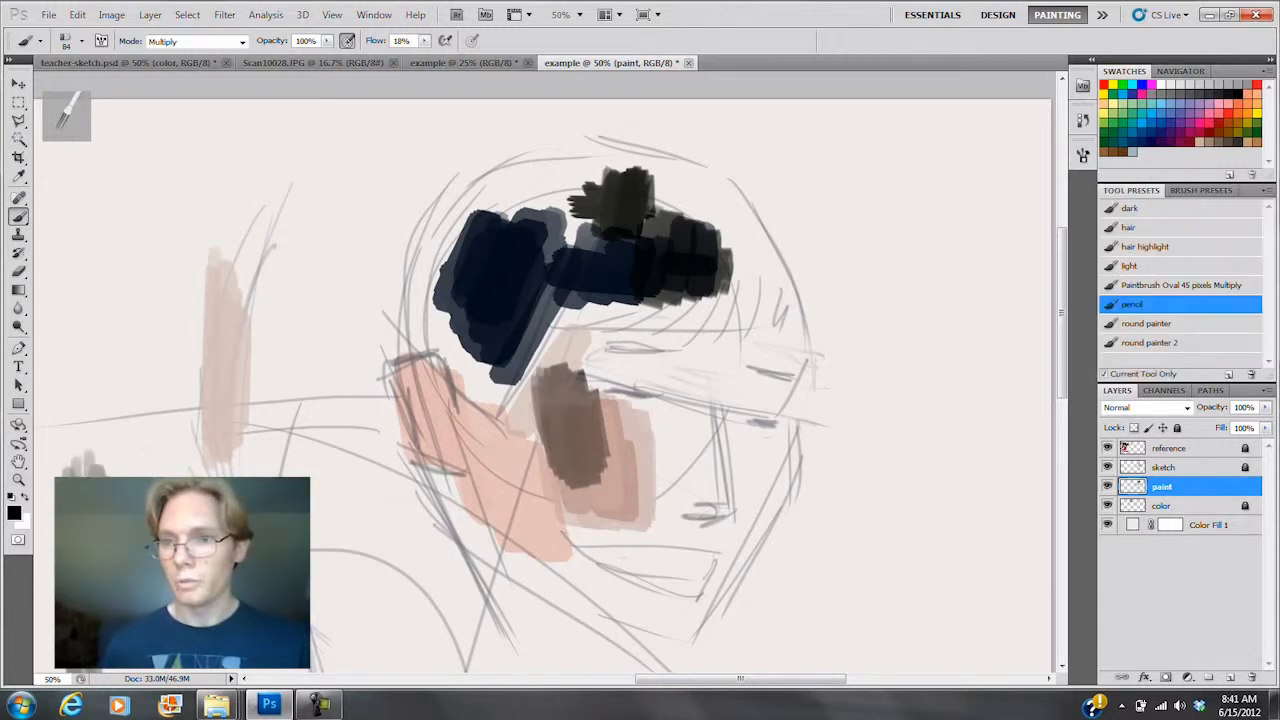
click(1229, 375)
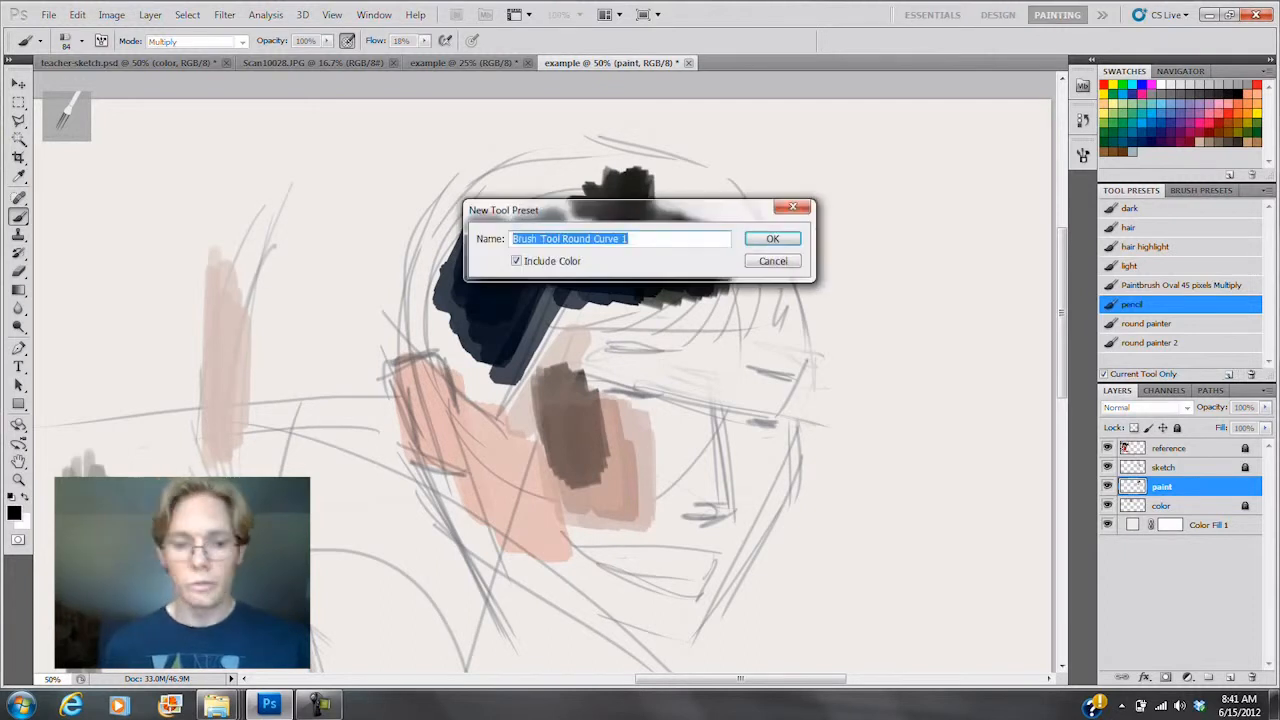
text(brush -)
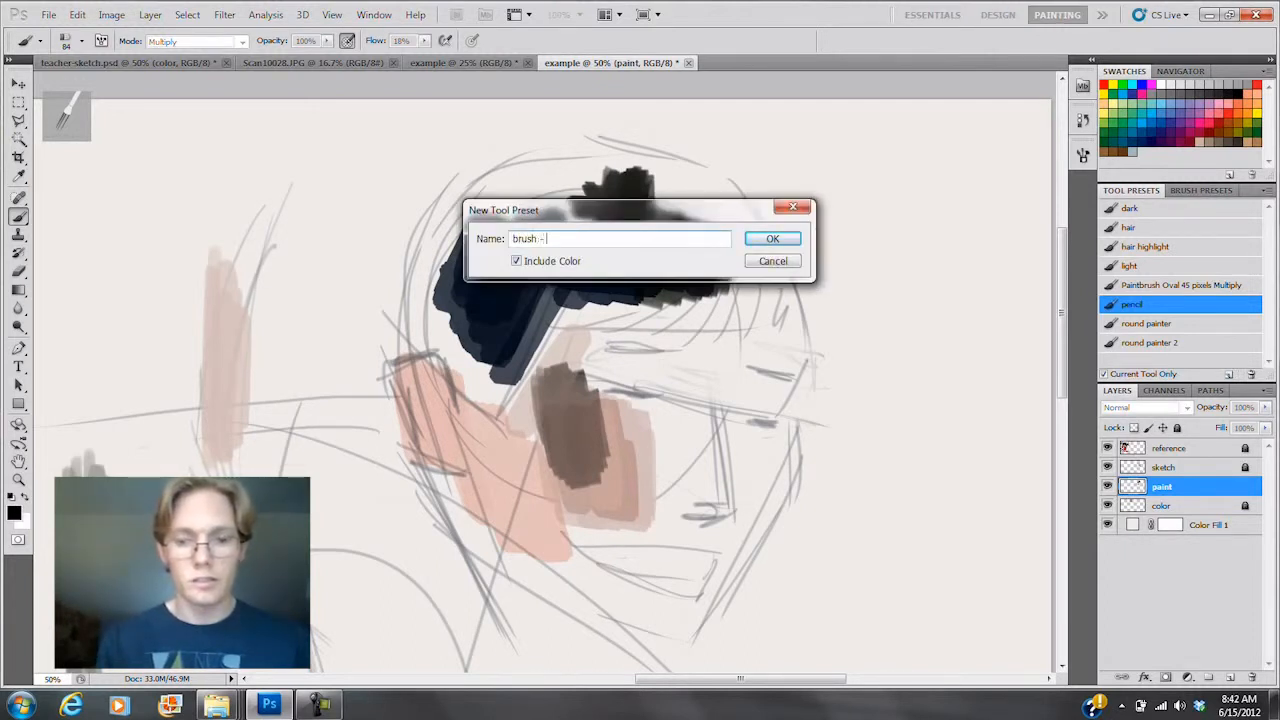
text( blocking in)
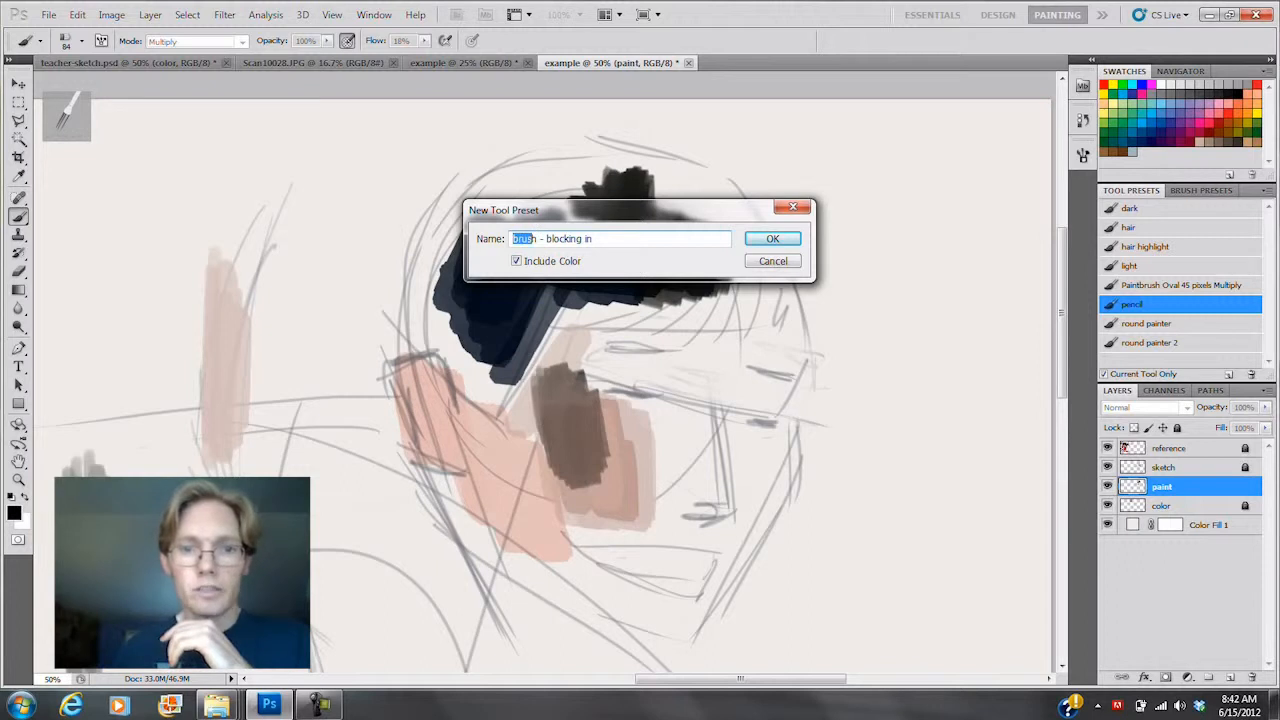
double_click(564, 239)
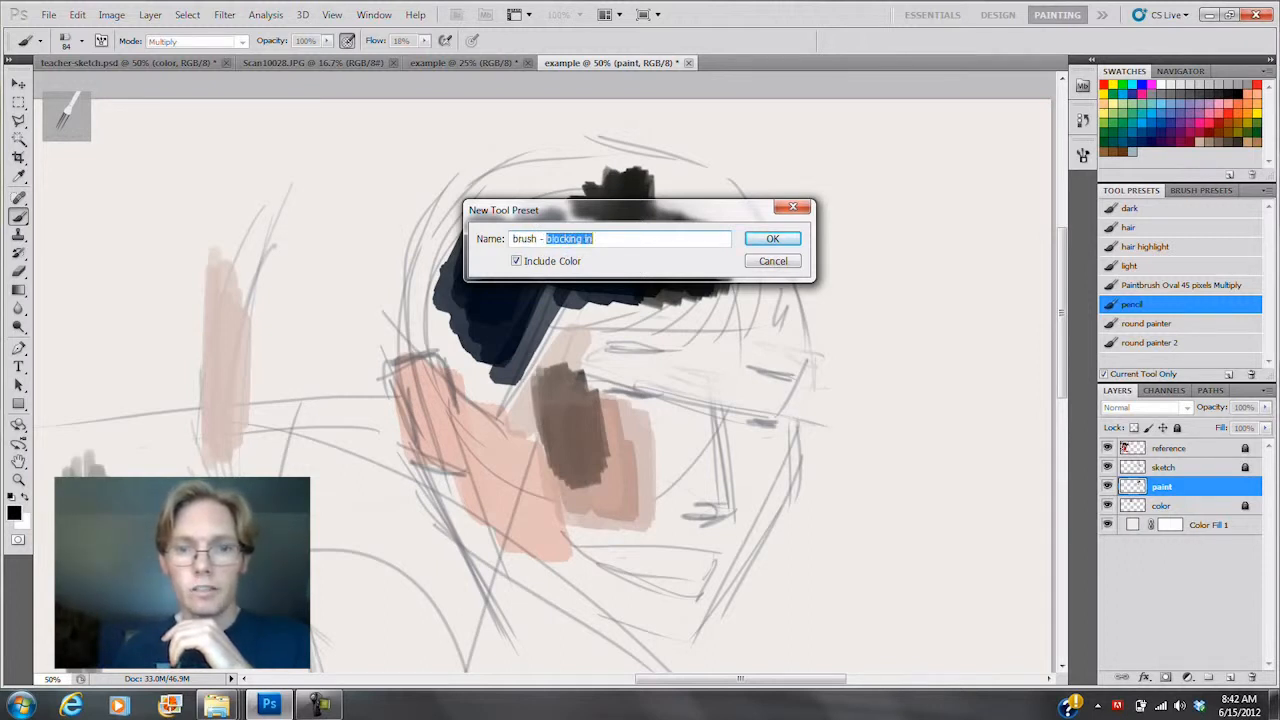
key(Return)
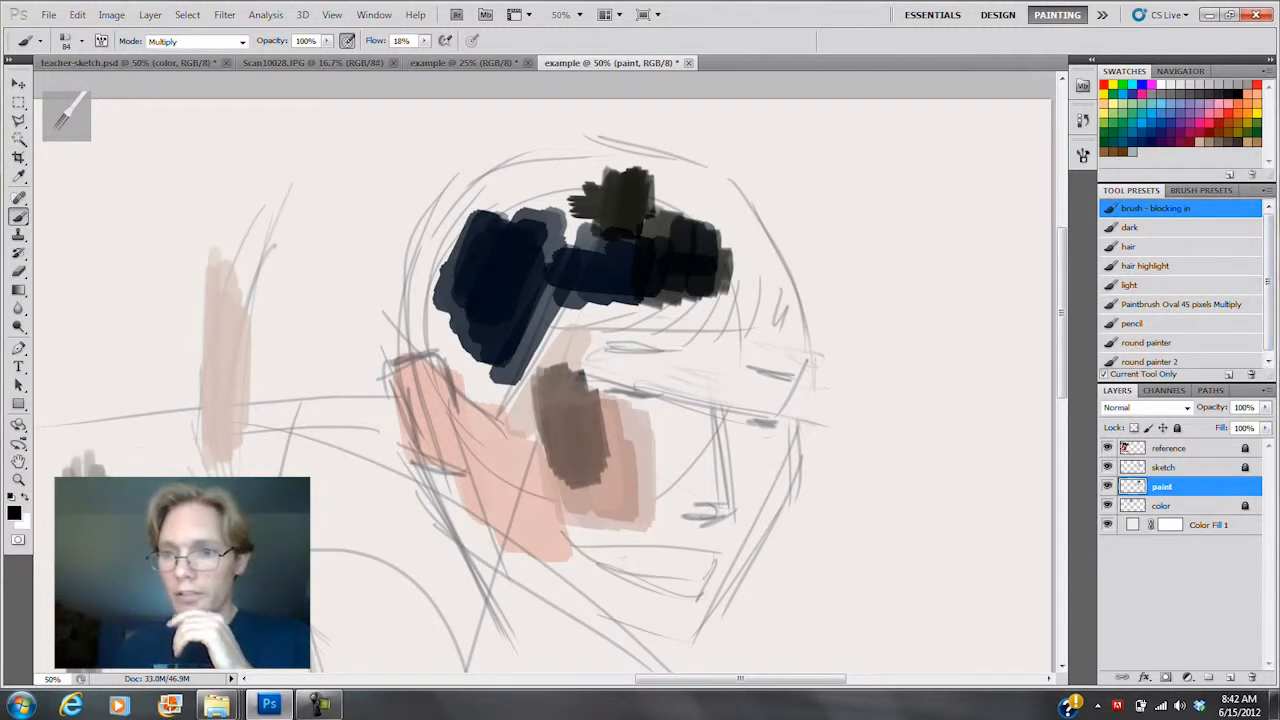
Step: Load the pencil brush preset, and switch to the Eraser, choosing its soft preset after trying the hard one
click(1133, 324)
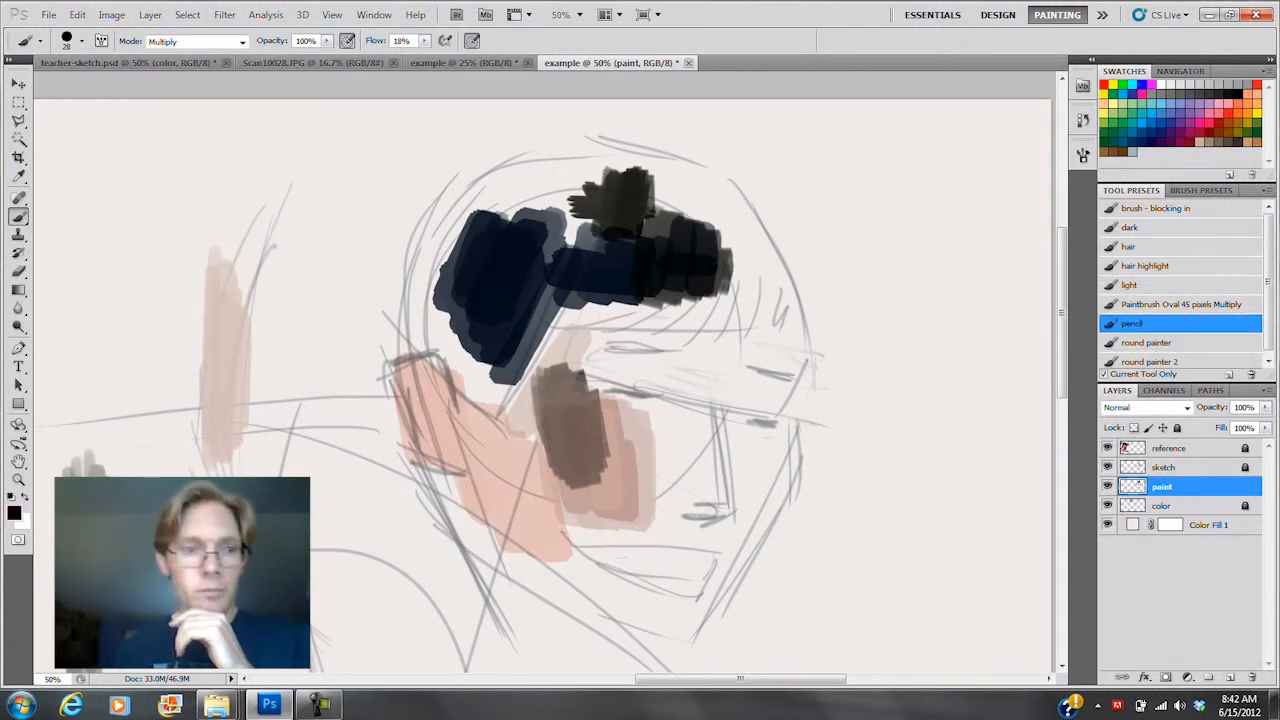
key(e)
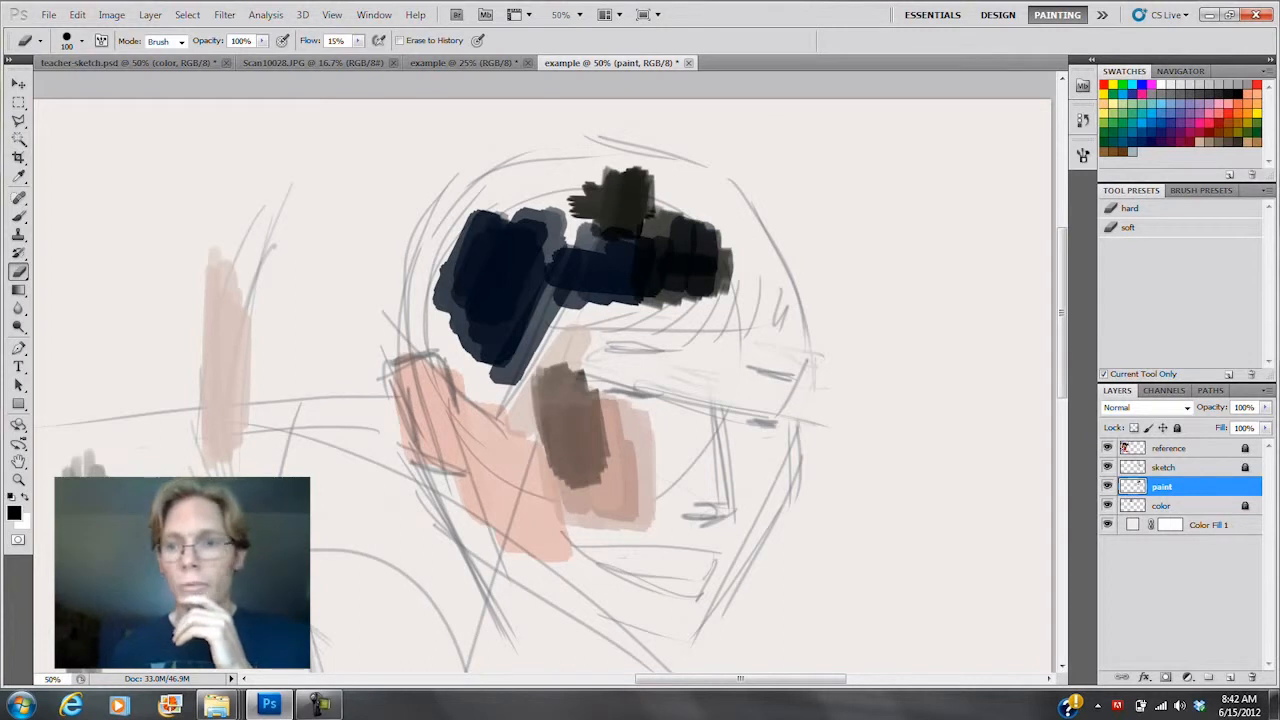
click(1130, 208)
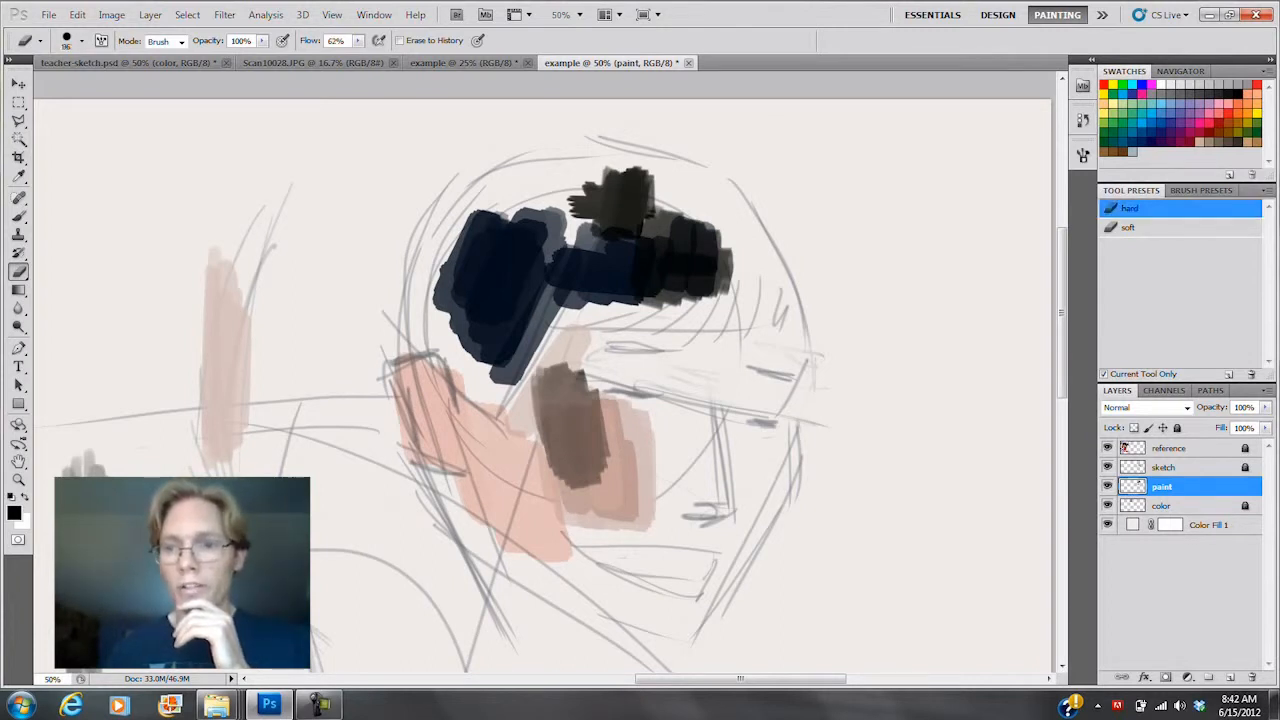
click(1128, 228)
Step: Check the soft eraser's size and hardness settings without changing them
click(82, 41)
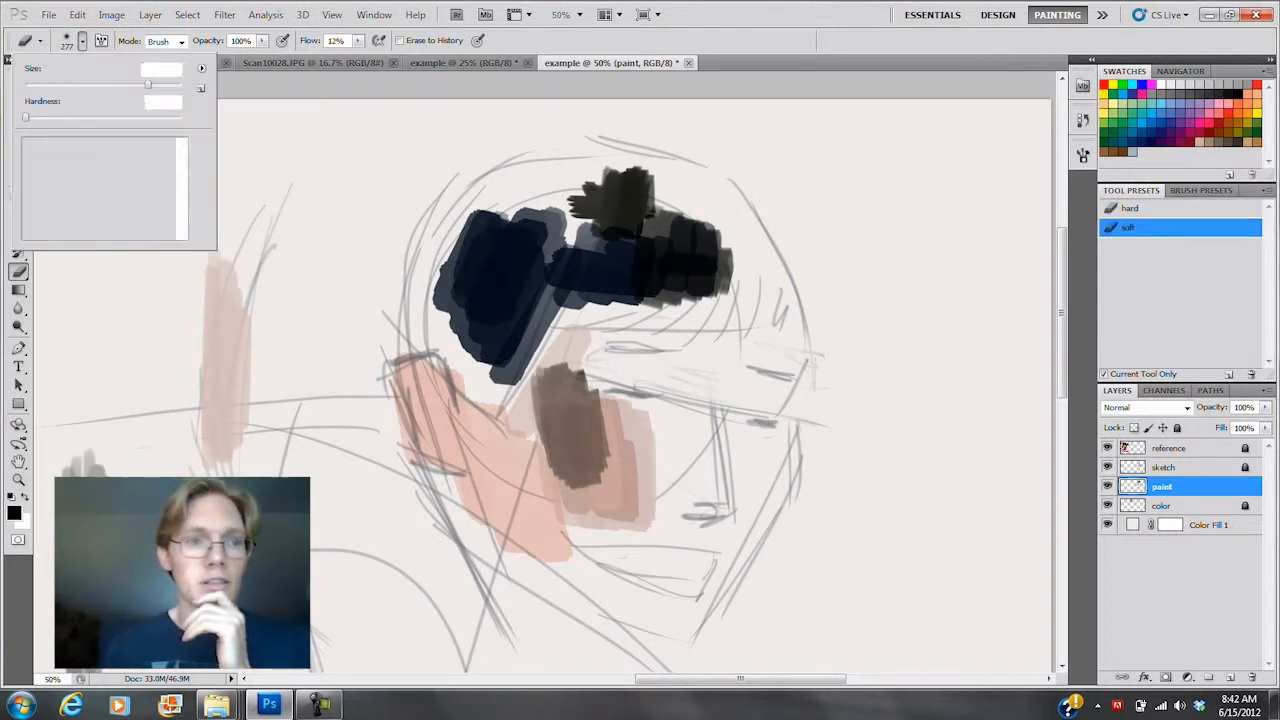
mouse_move(26, 117)
mouse_down()
mouse_move(181, 117)
mouse_move(26, 117)
mouse_up()
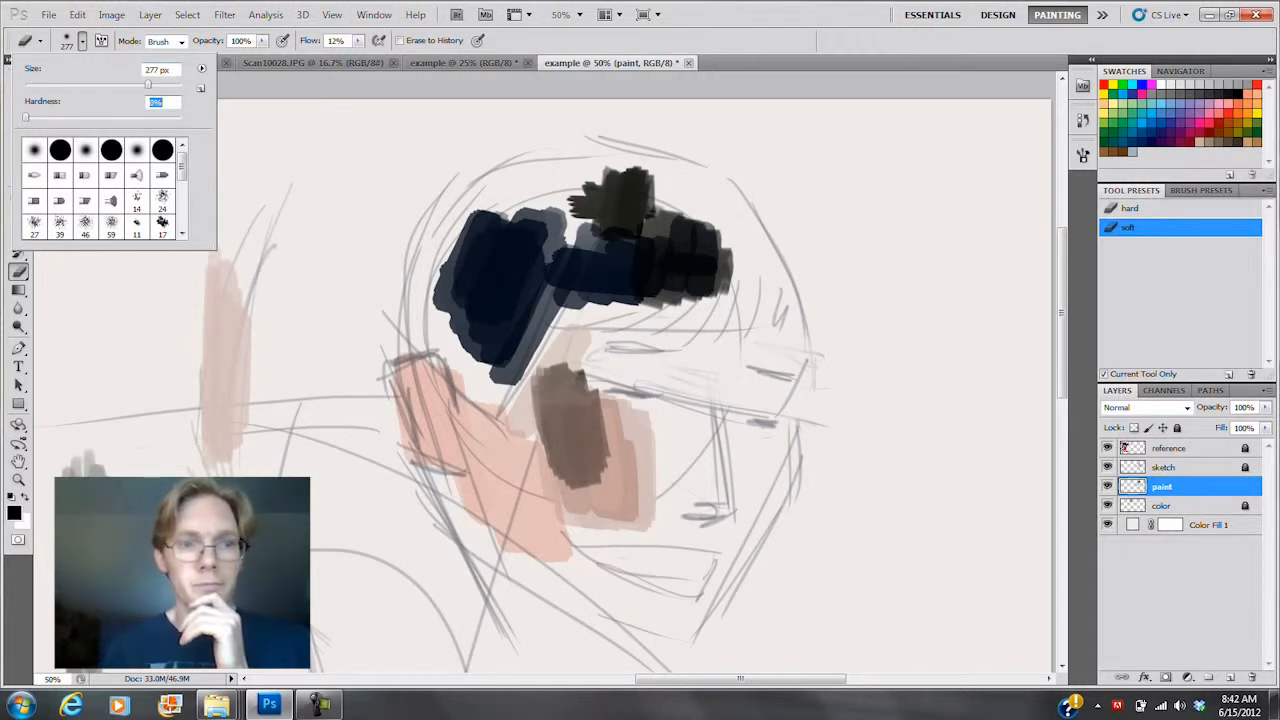
key(Return)
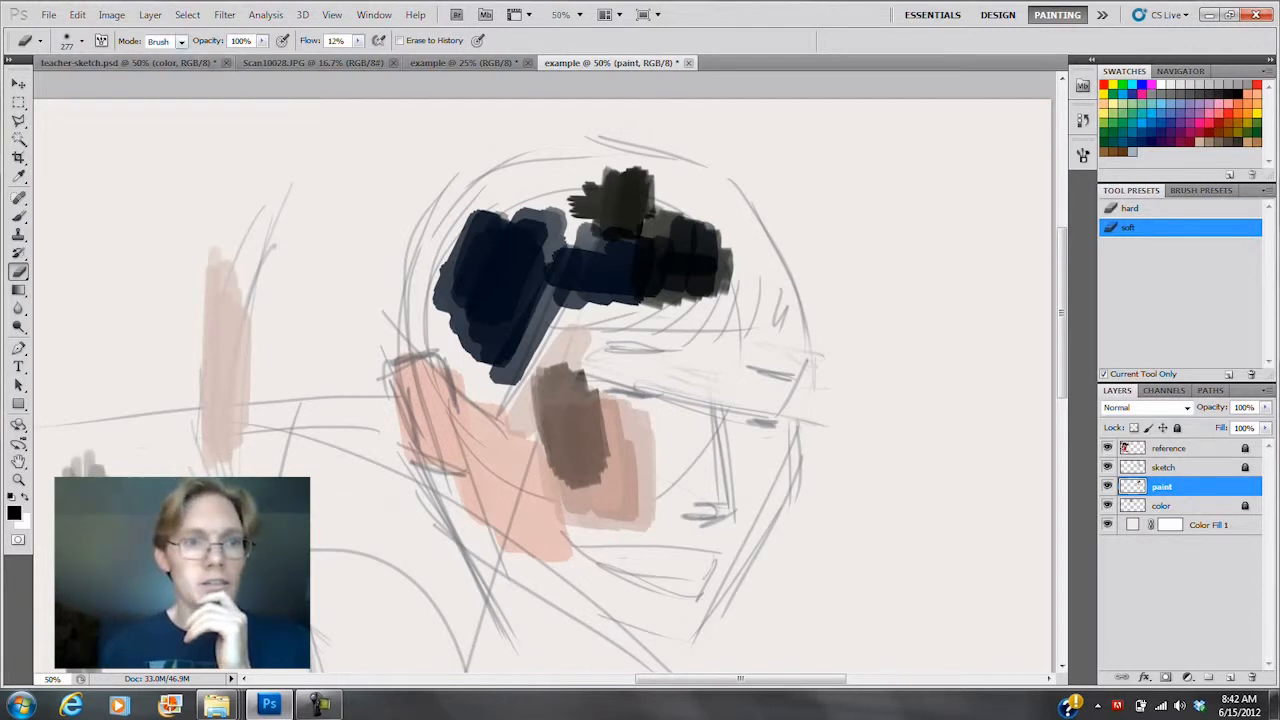
click(82, 41)
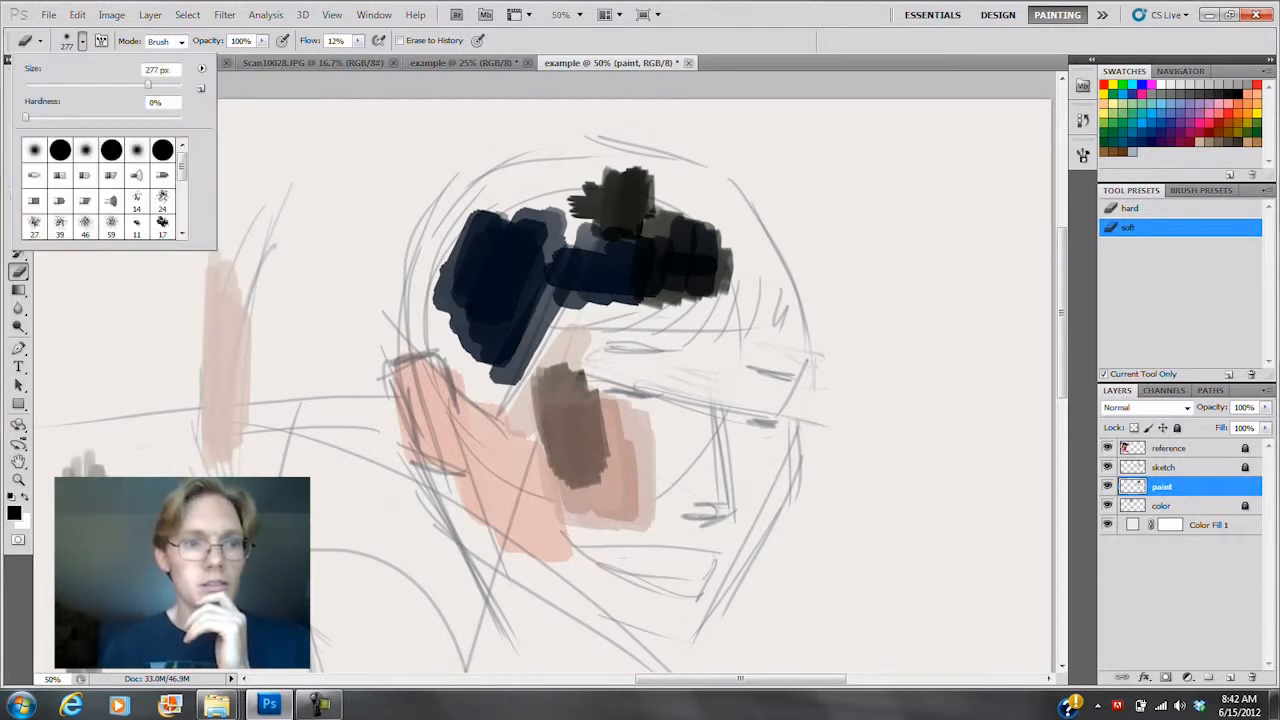
key(Return)
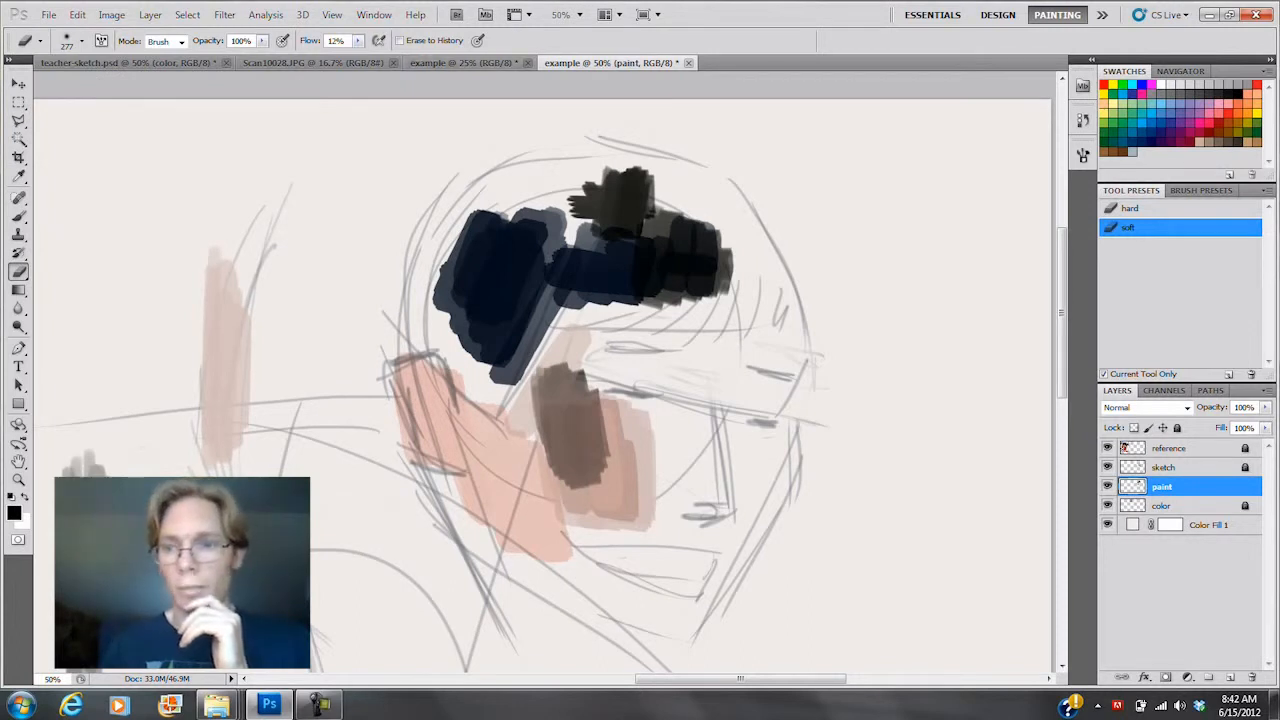
Step: Trim the far end of the dark hair patch with the hard eraser preset and fade its edge with the soft eraser preset
click(1130, 208)
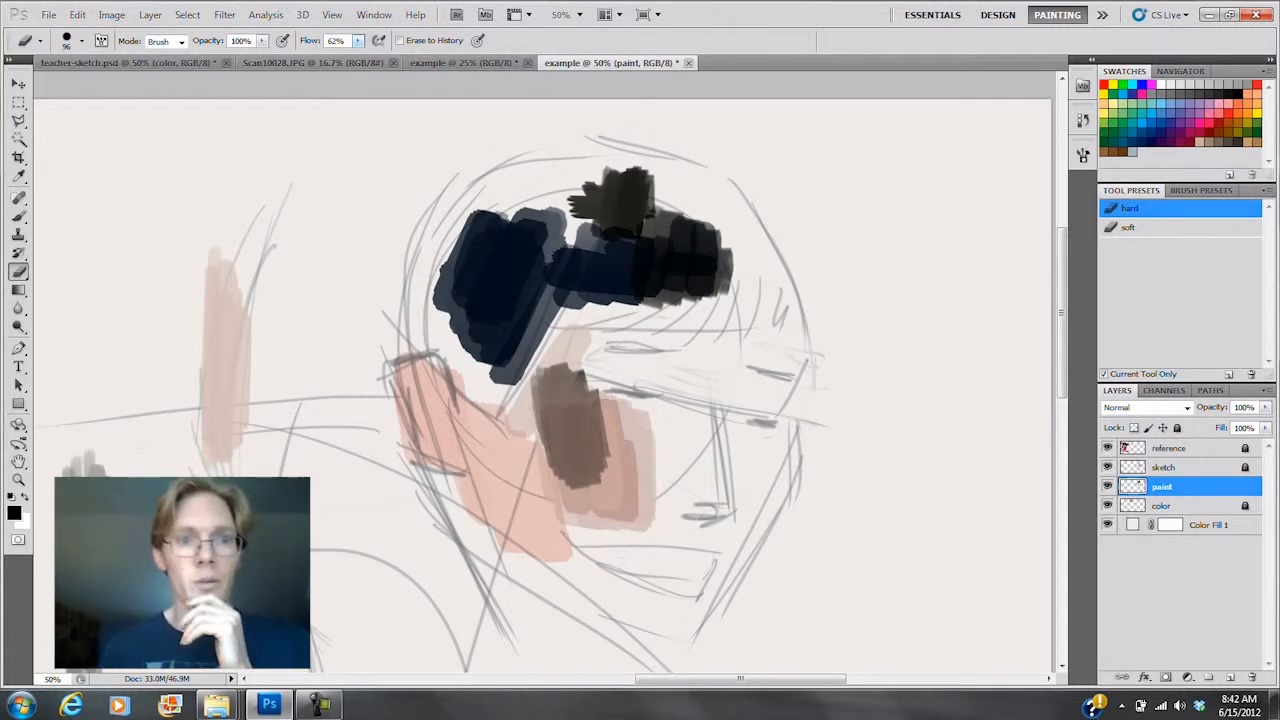
drag(707, 208, 734, 284)
click(1130, 228)
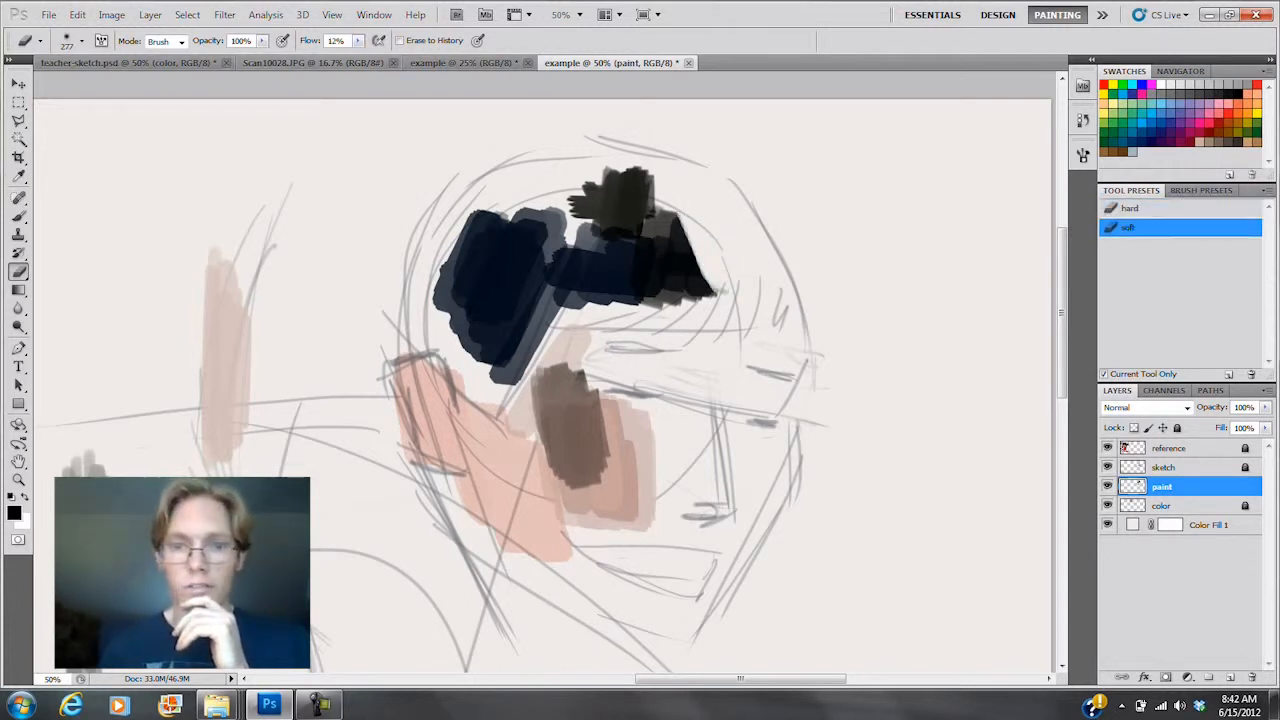
mouse_move(706, 208)
mouse_down()
mouse_move(736, 280)
mouse_move(708, 214)
mouse_up()
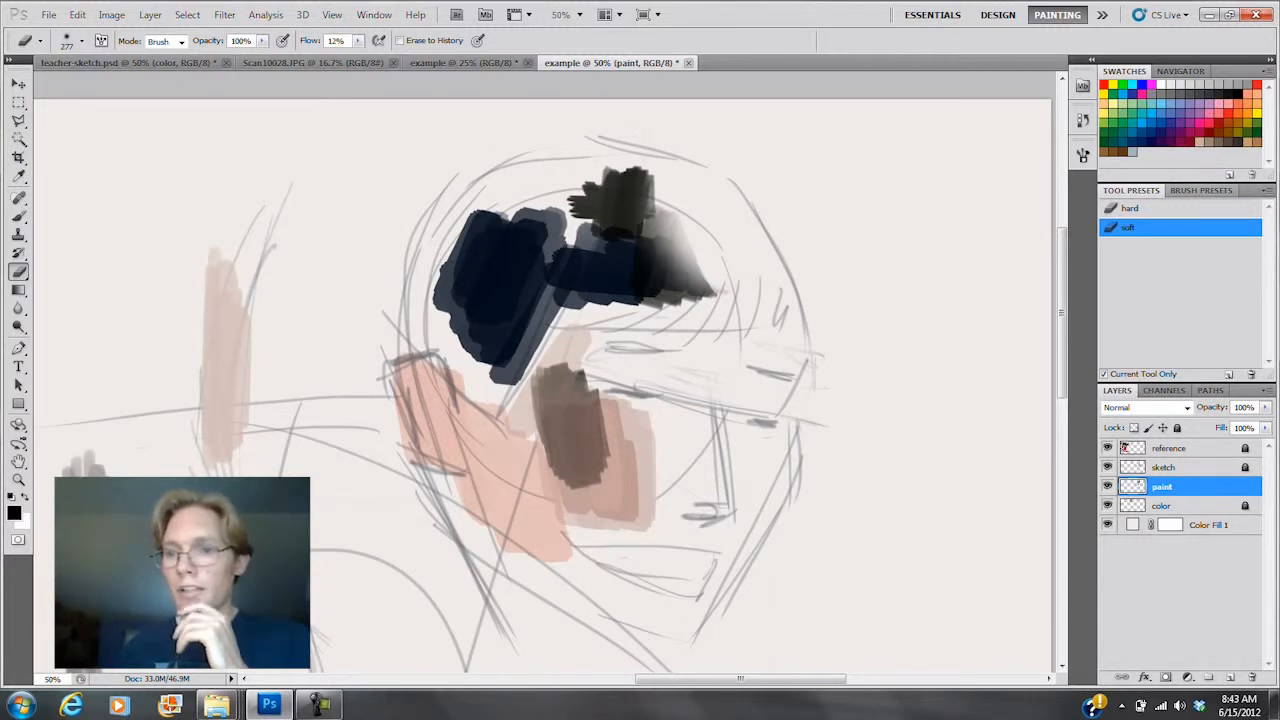
Step: Load the "brush - blocking in" preset, sample the reddish-brown palette swatch, and paint the shadow along the underside of the jaw
key(b)
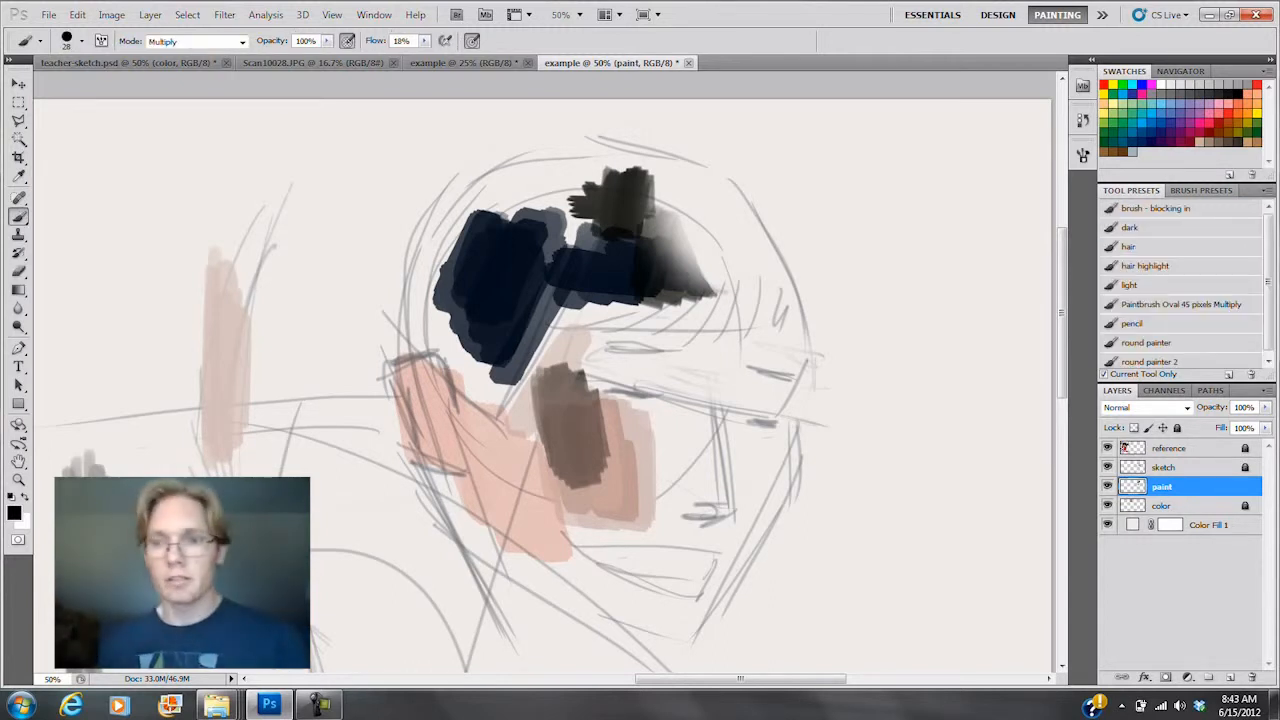
click(1155, 208)
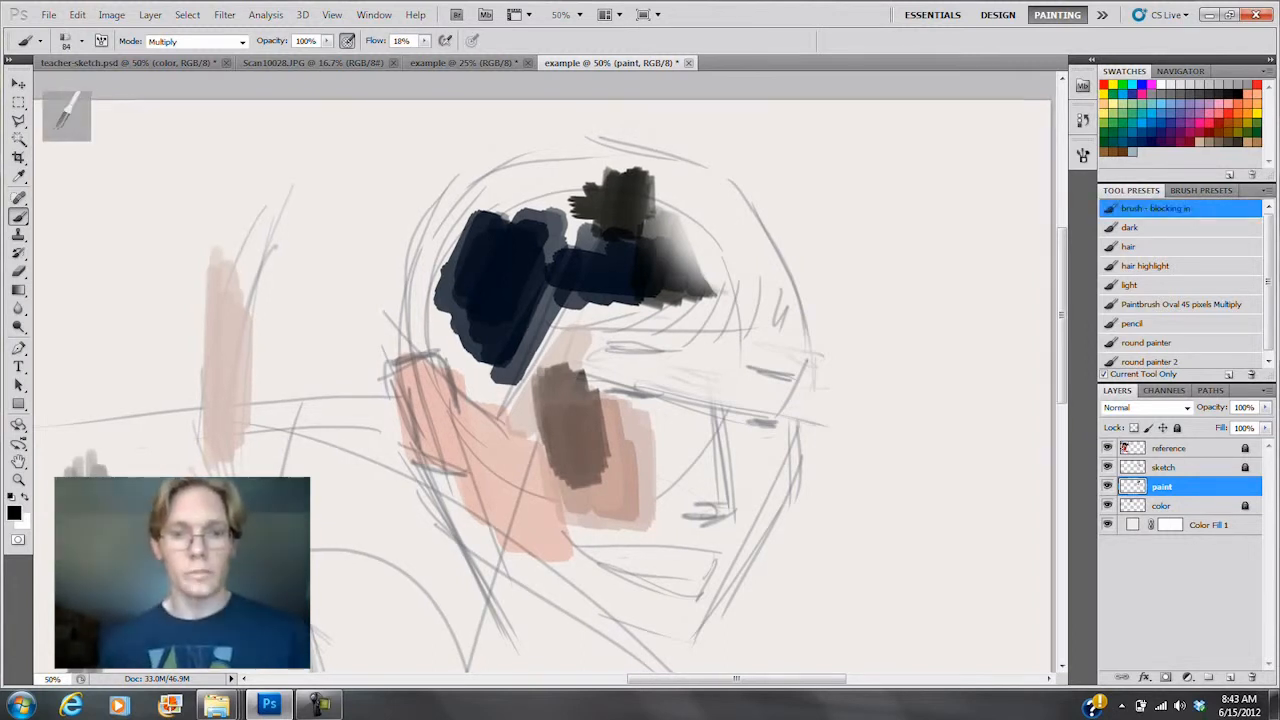
key(ctrl+minus)
alt+click(118, 280)
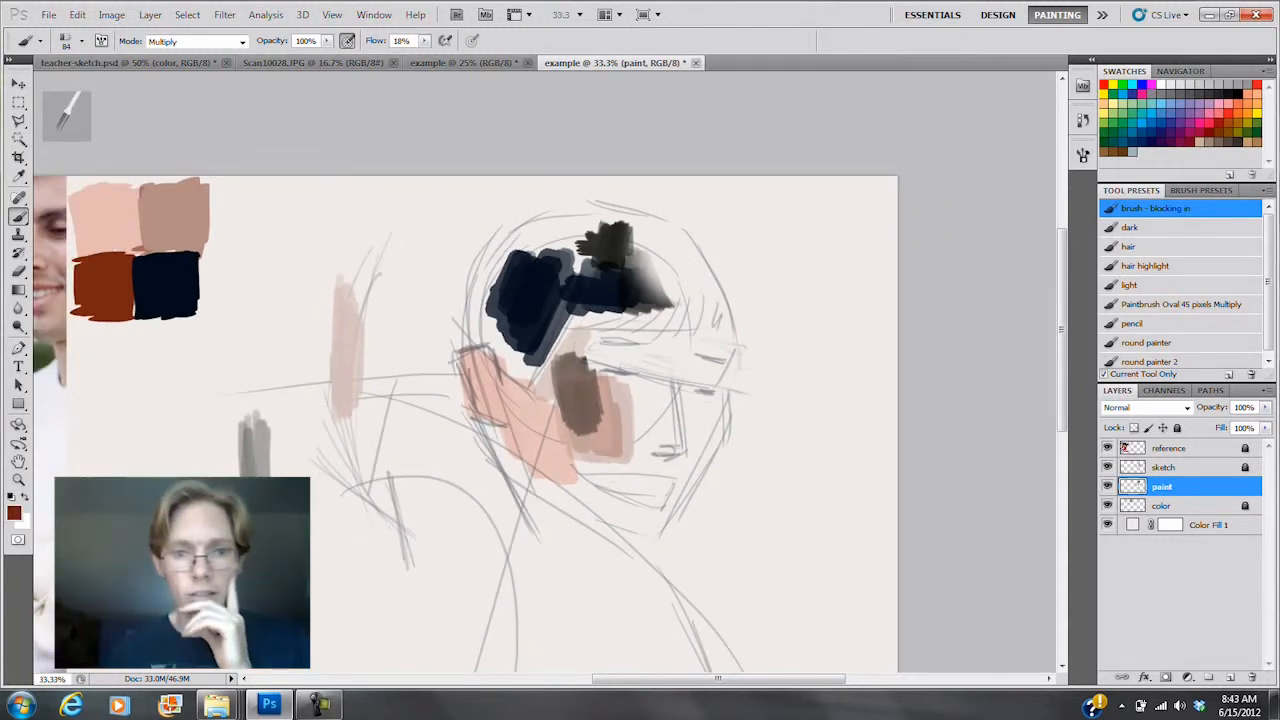
mouse_move(512, 467)
mouse_down()
mouse_move(607, 535)
mouse_move(652, 543)
mouse_move(620, 532)
mouse_up()
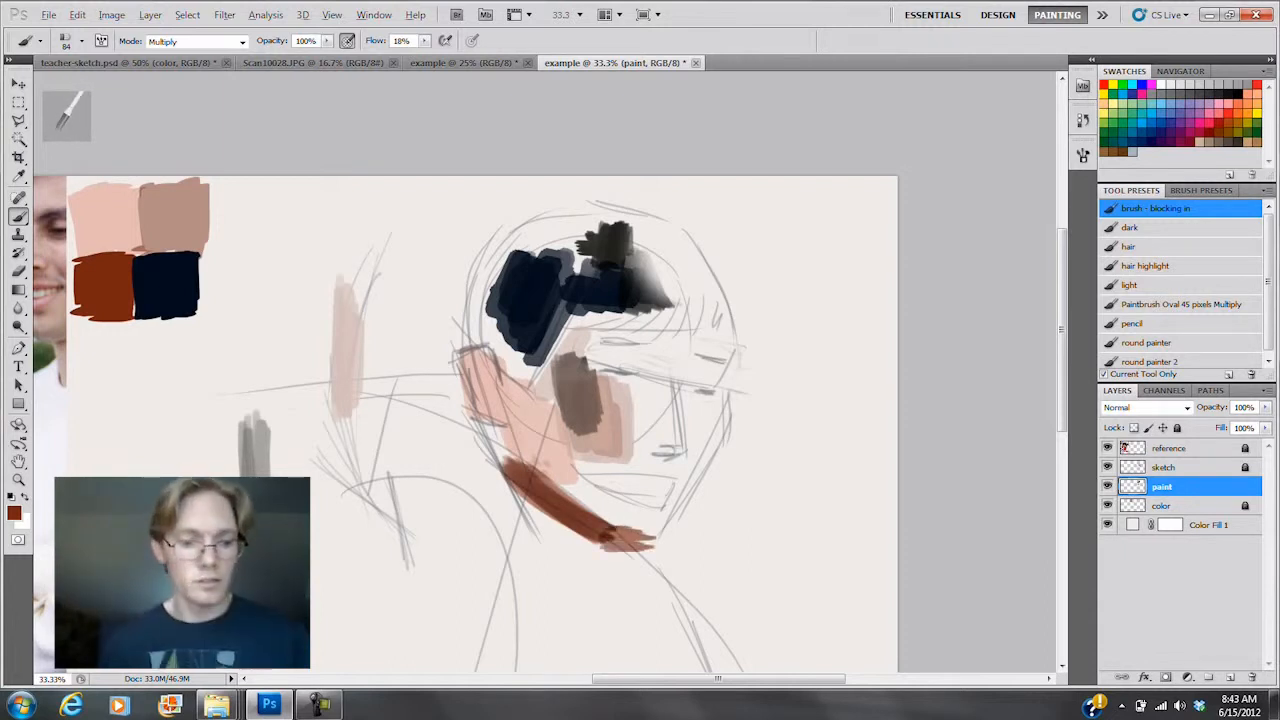
Step: Sample the light pink swatch, cover the front of the face with it, then raise the flow to 92% and layer more strokes there
alt+click(105, 212)
mouse_move(584, 352)
mouse_down()
mouse_move(598, 386)
mouse_move(630, 366)
mouse_move(620, 470)
mouse_move(692, 350)
mouse_move(642, 485)
mouse_up()
click(424, 40)
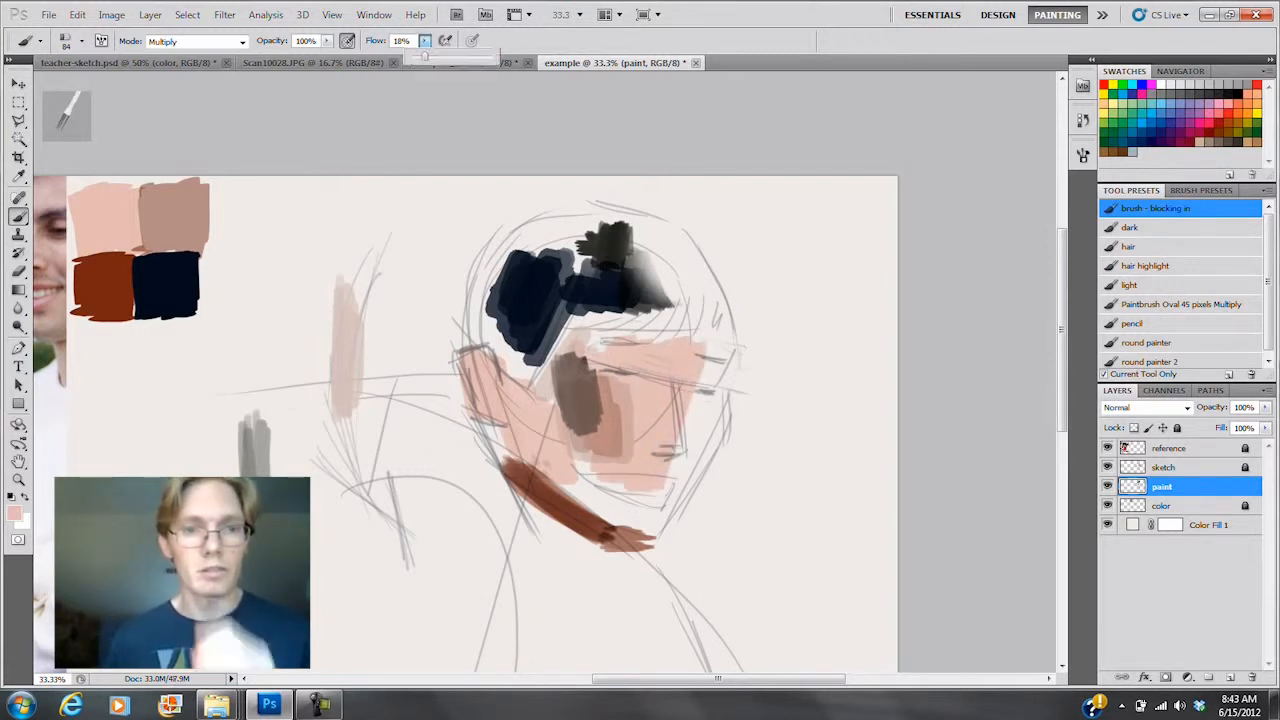
drag(421, 56, 484, 56)
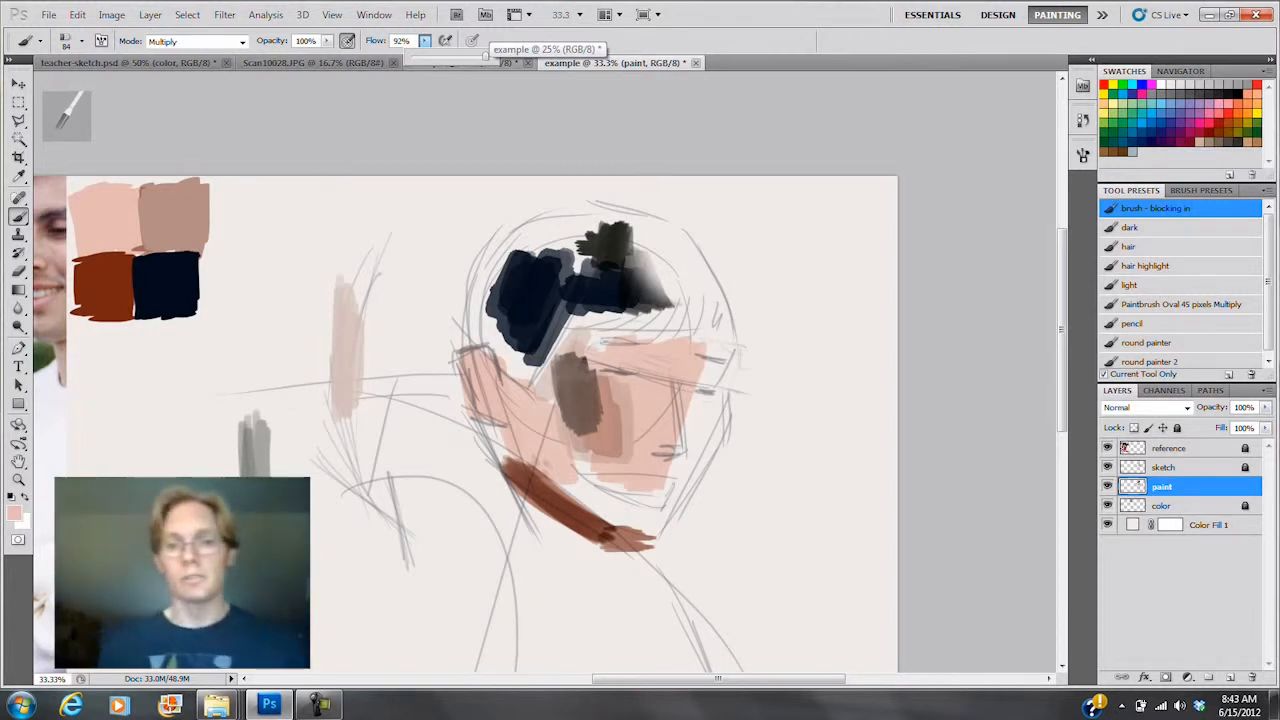
mouse_move(618, 350)
mouse_down()
mouse_move(650, 442)
mouse_move(640, 484)
mouse_move(688, 425)
mouse_move(637, 498)
mouse_move(703, 420)
mouse_move(668, 503)
mouse_move(710, 445)
mouse_move(640, 500)
mouse_move(660, 370)
mouse_move(620, 495)
mouse_move(605, 470)
mouse_move(622, 500)
mouse_up()
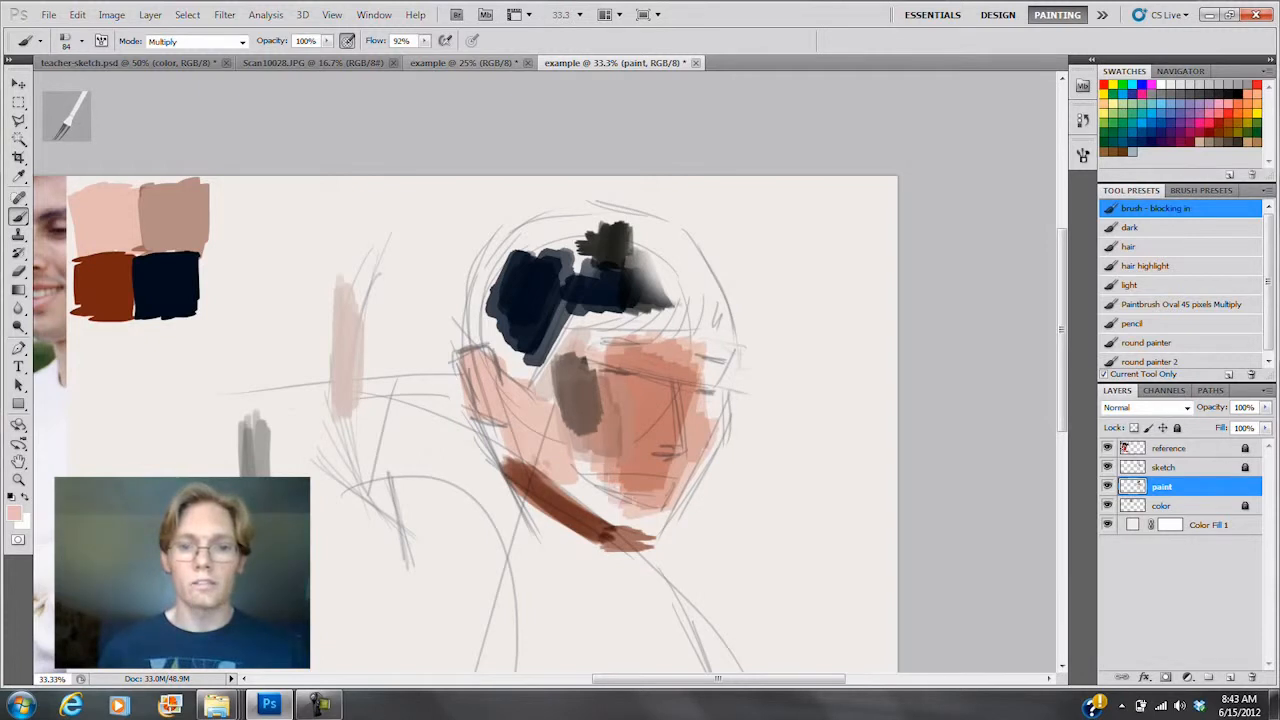
mouse_move(640, 368)
mouse_down()
mouse_move(630, 500)
mouse_move(700, 400)
mouse_move(710, 480)
mouse_move(705, 420)
mouse_up()
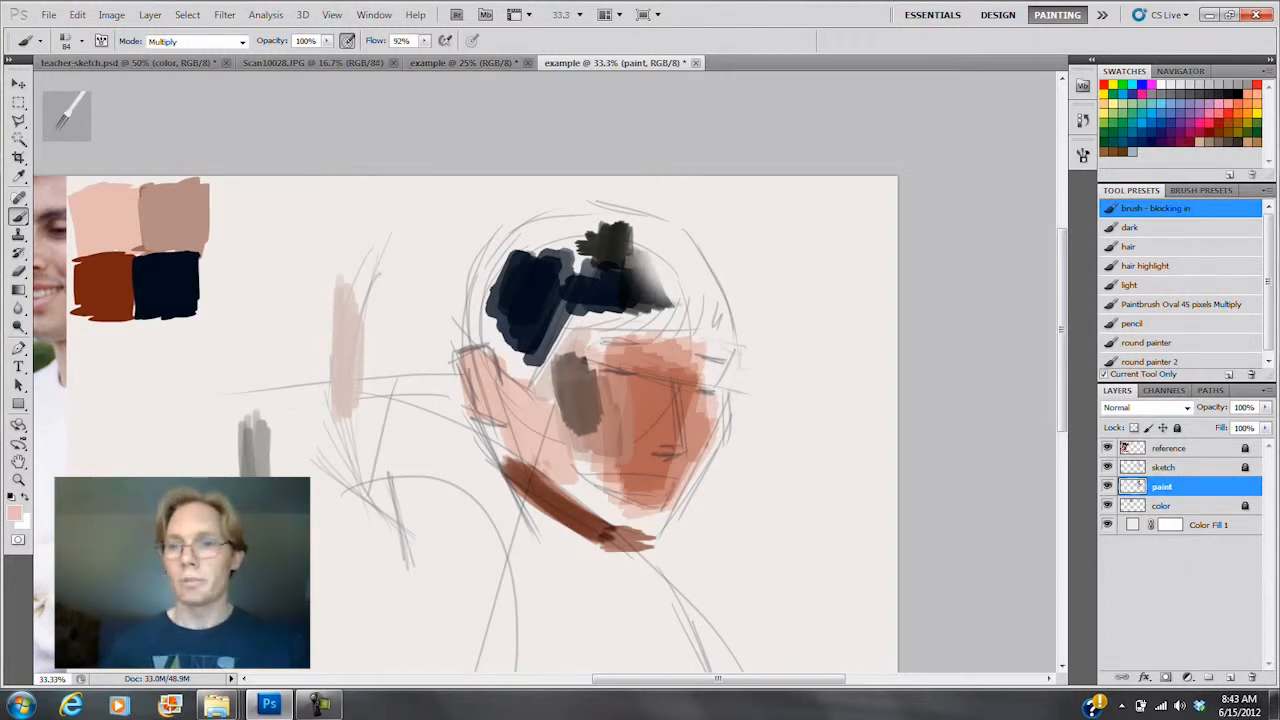
Step: Browse the available brush tips in the brush presets
click(1083, 155)
click(838, 169)
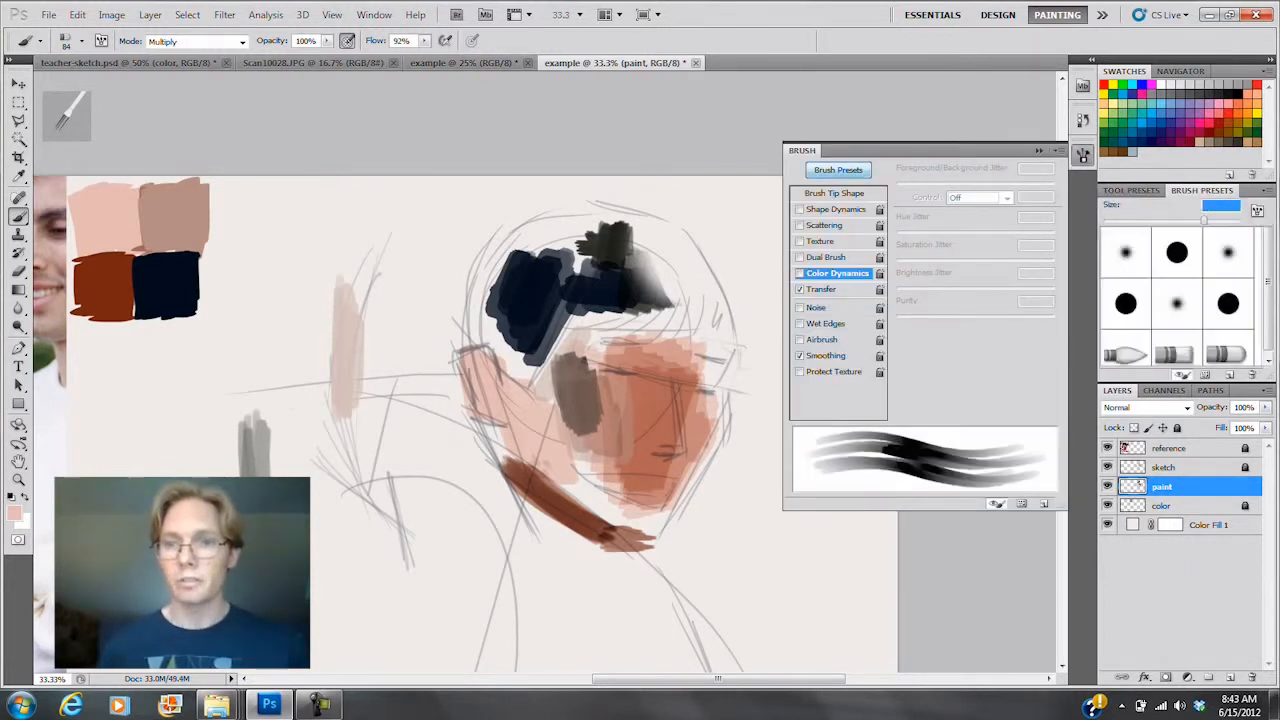
scroll(1177, 295, down, 3)
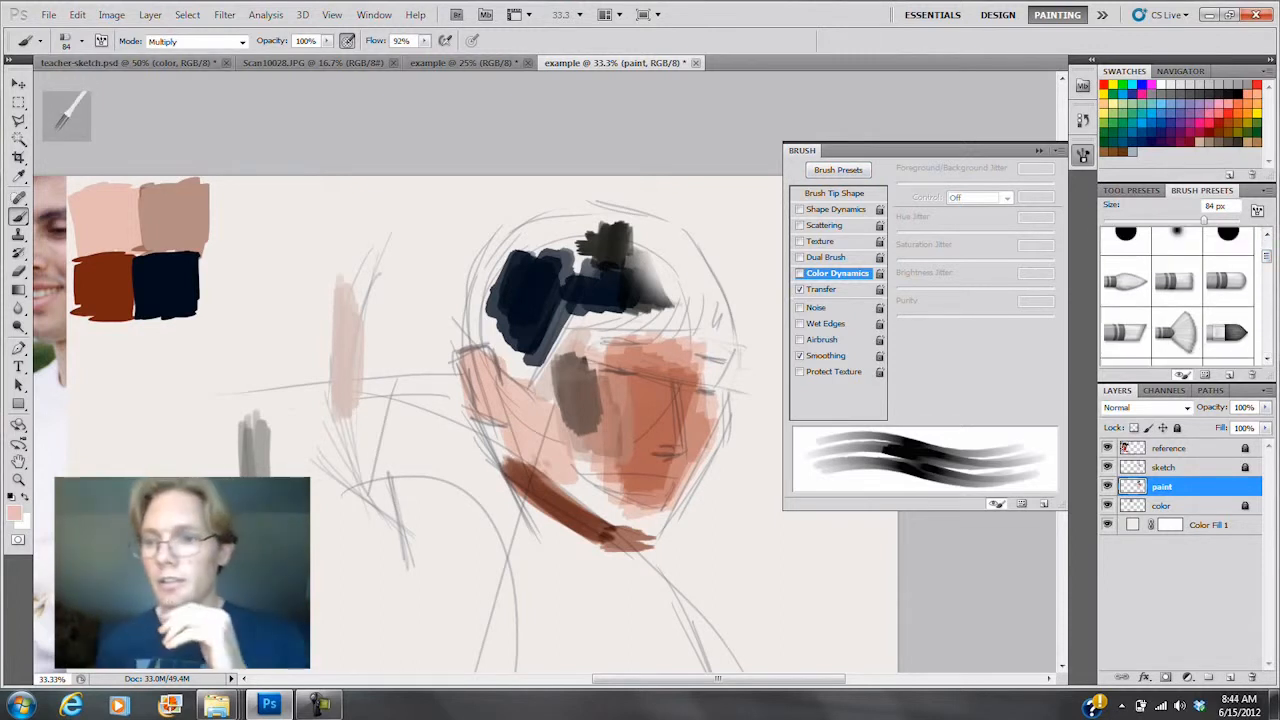
scroll(1177, 295, up, 2)
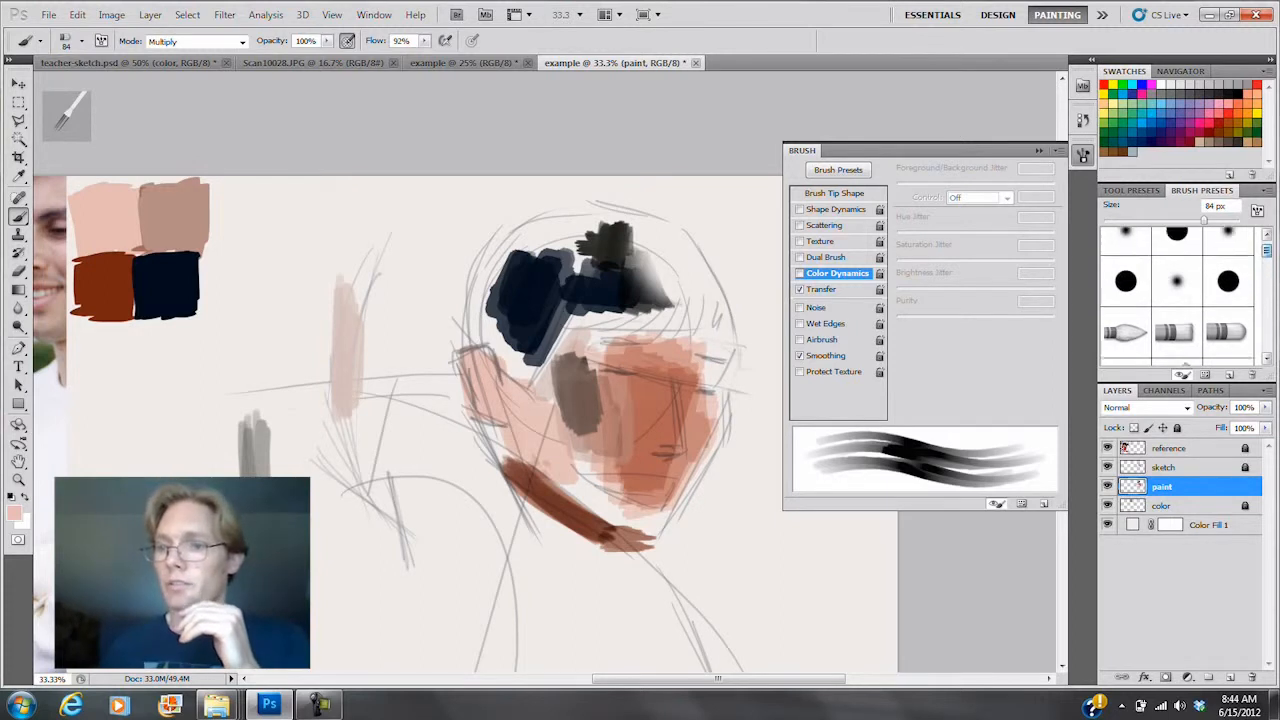
scroll(1177, 298, up, 1)
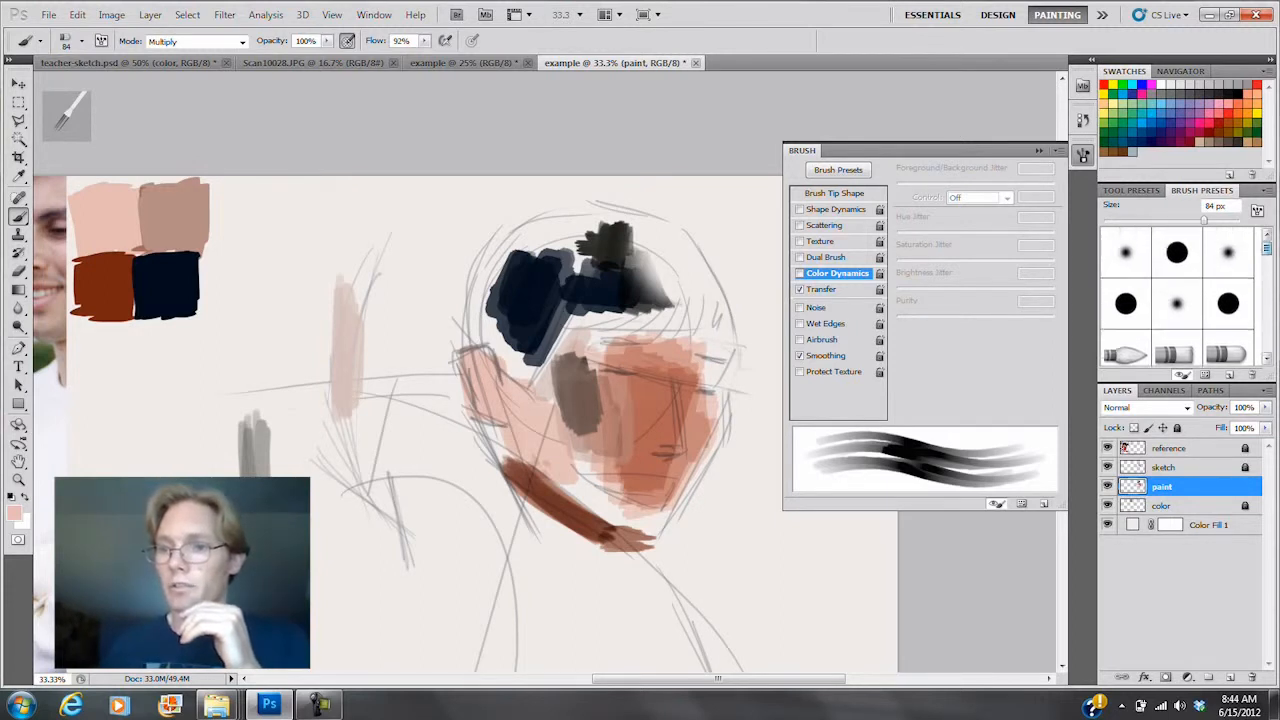
key(F5)
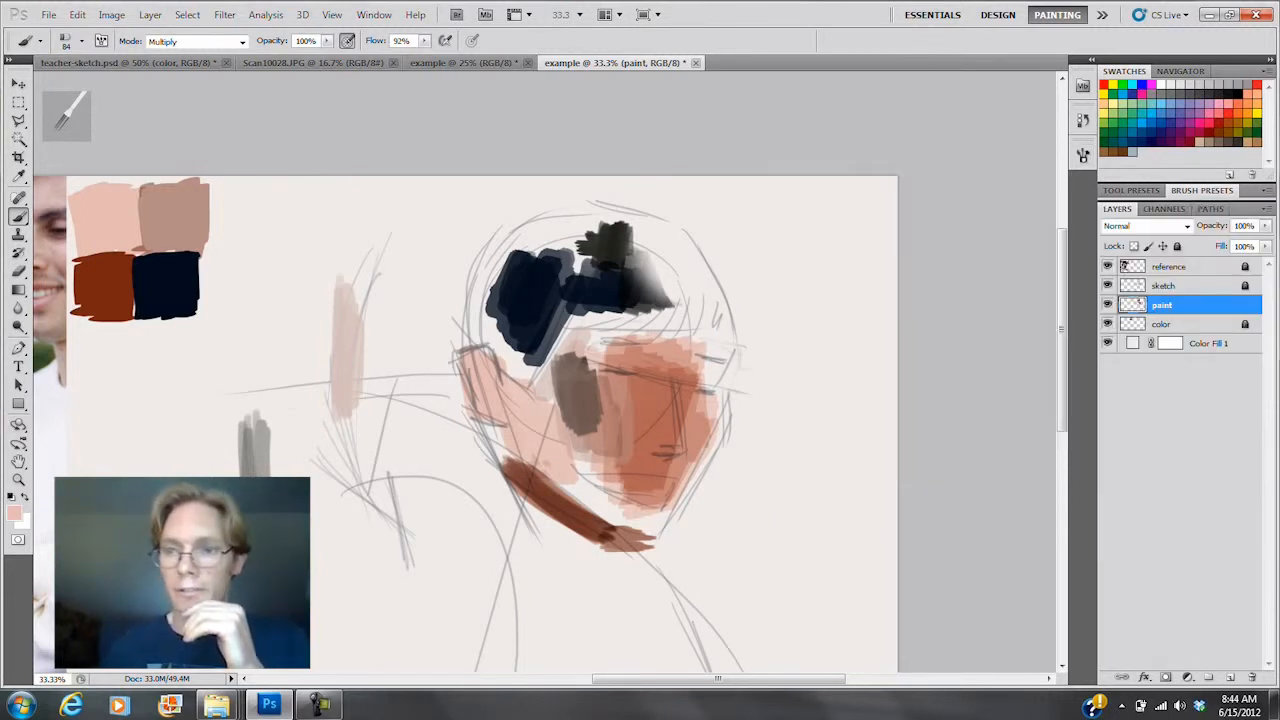
click(1202, 191)
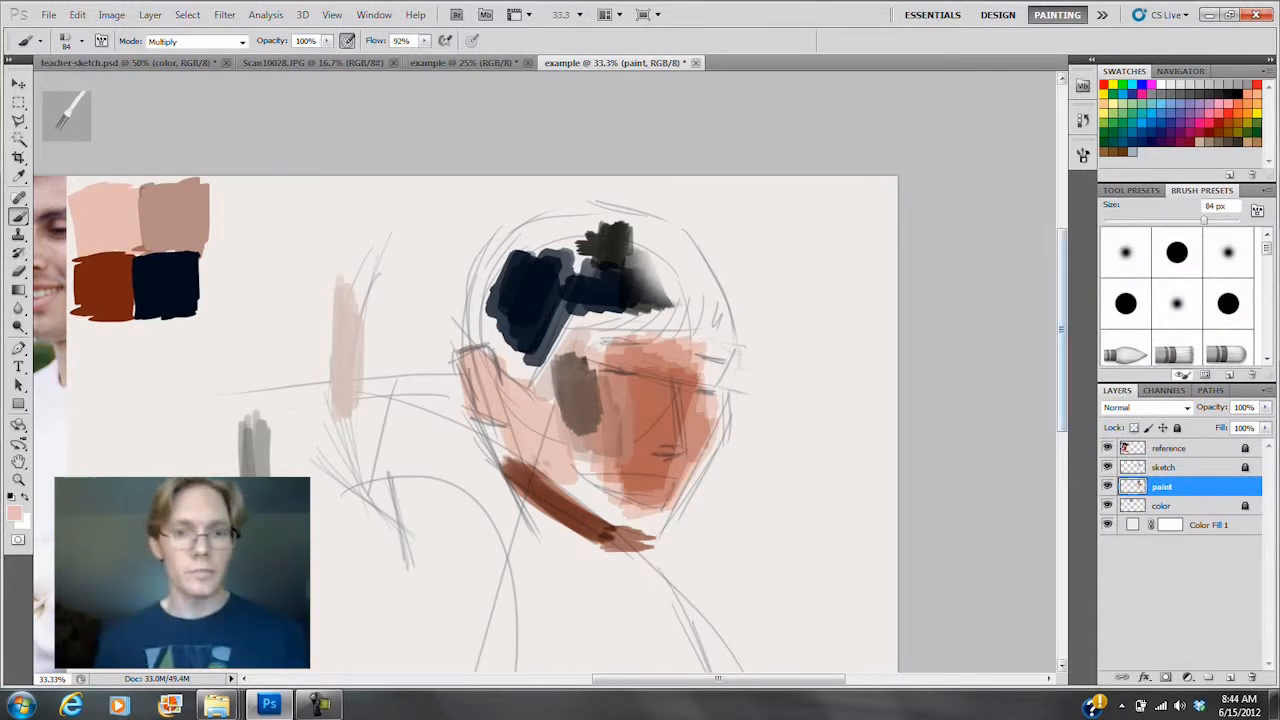
Step: Hide the panels, sample the tan skin swatch, and glaze darker tone over a gap in the hair, the mouth, both eyes and the ear
key(Tab)
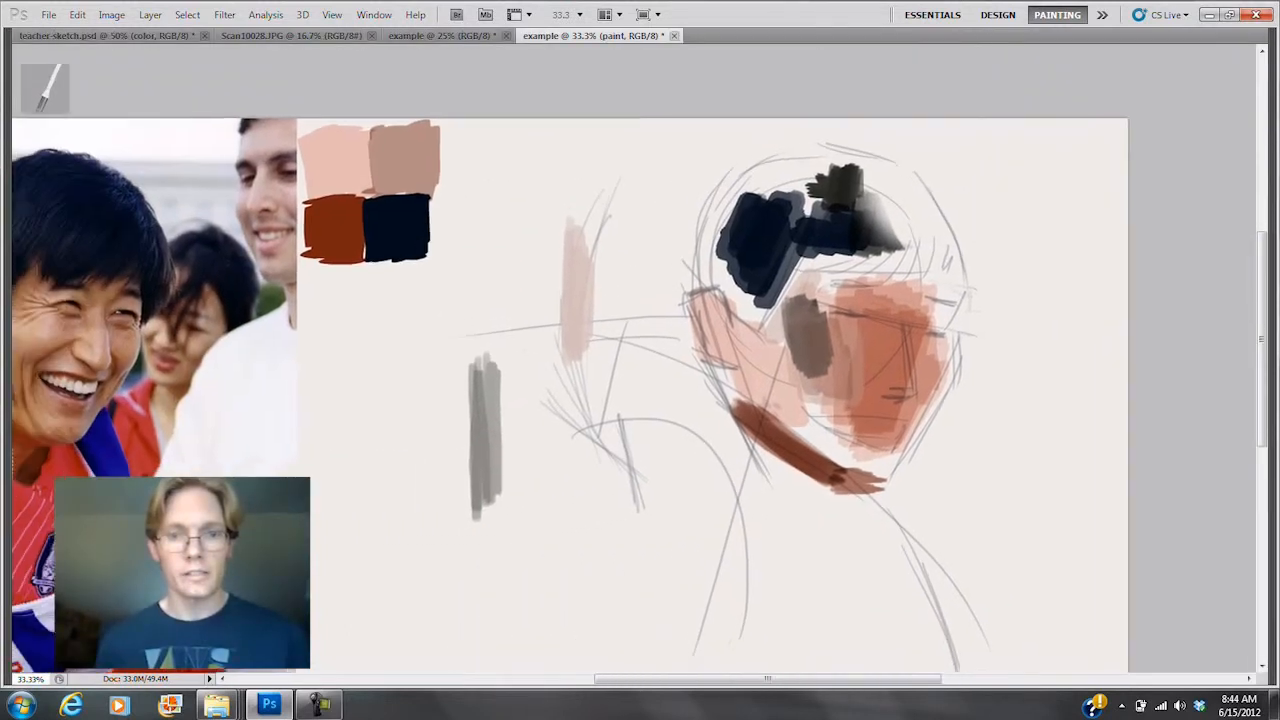
drag(640, 400, 701, 358)
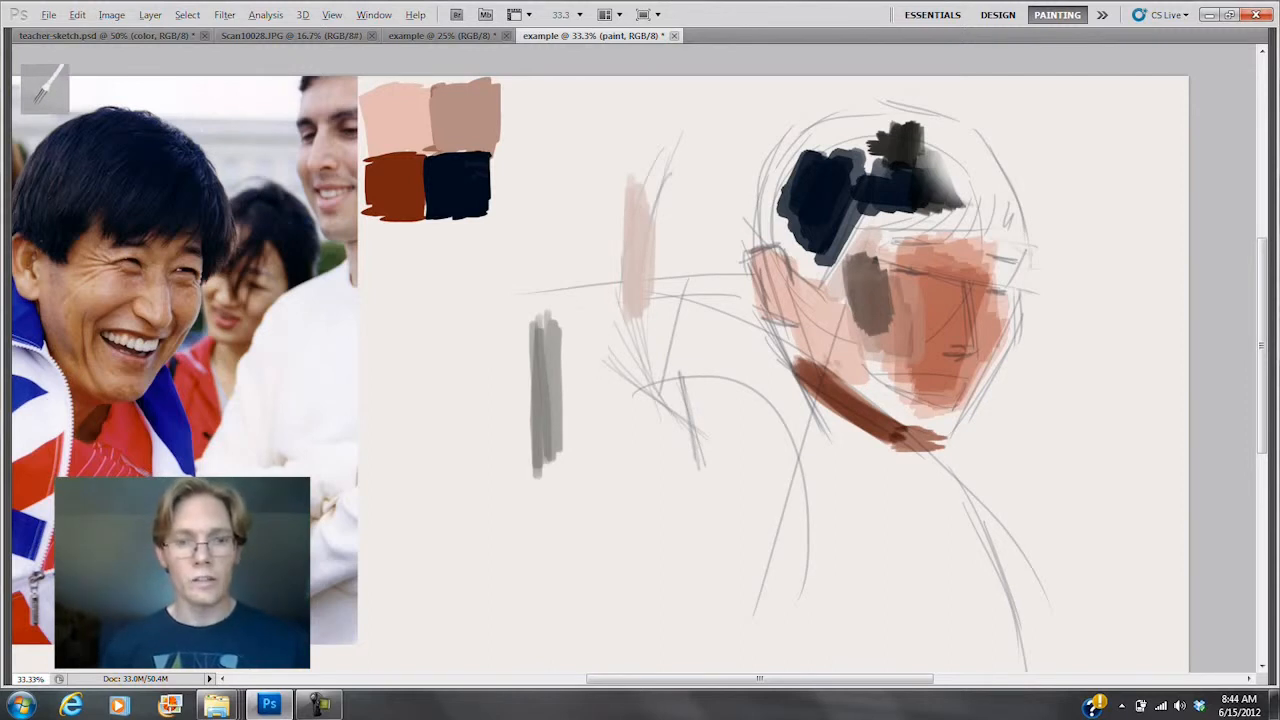
alt+click(463, 118)
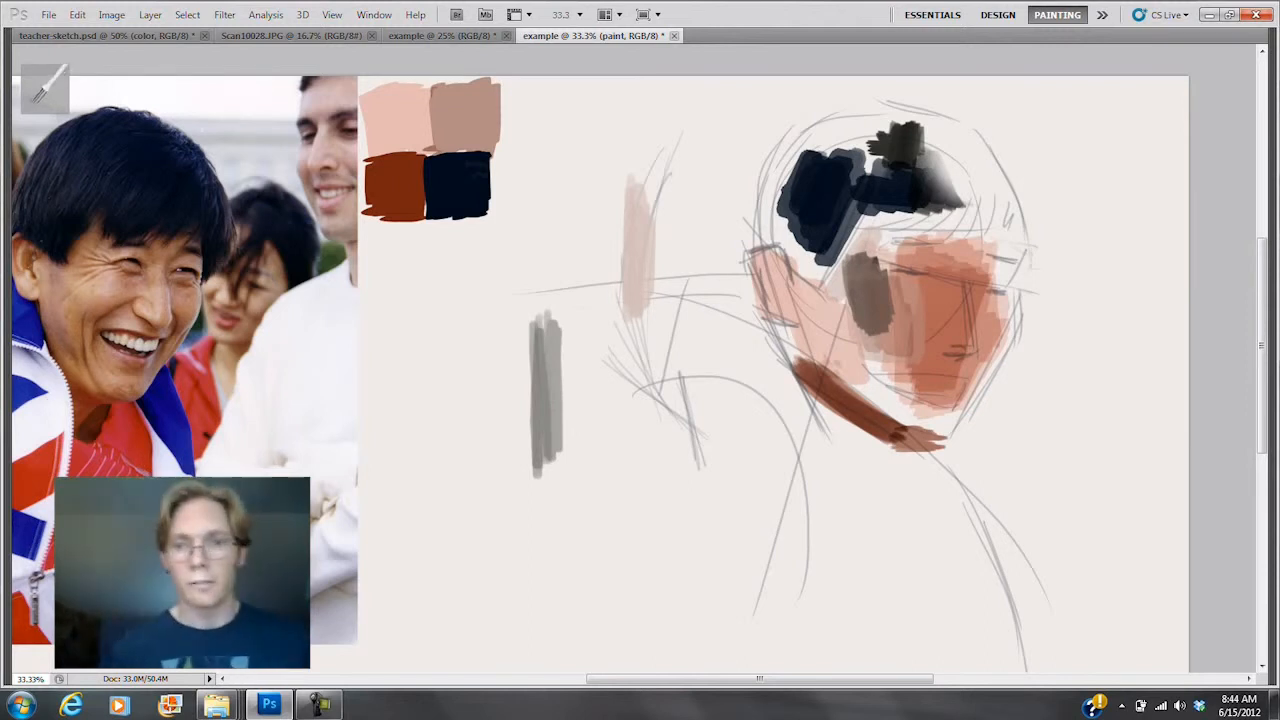
drag(854, 170, 860, 152)
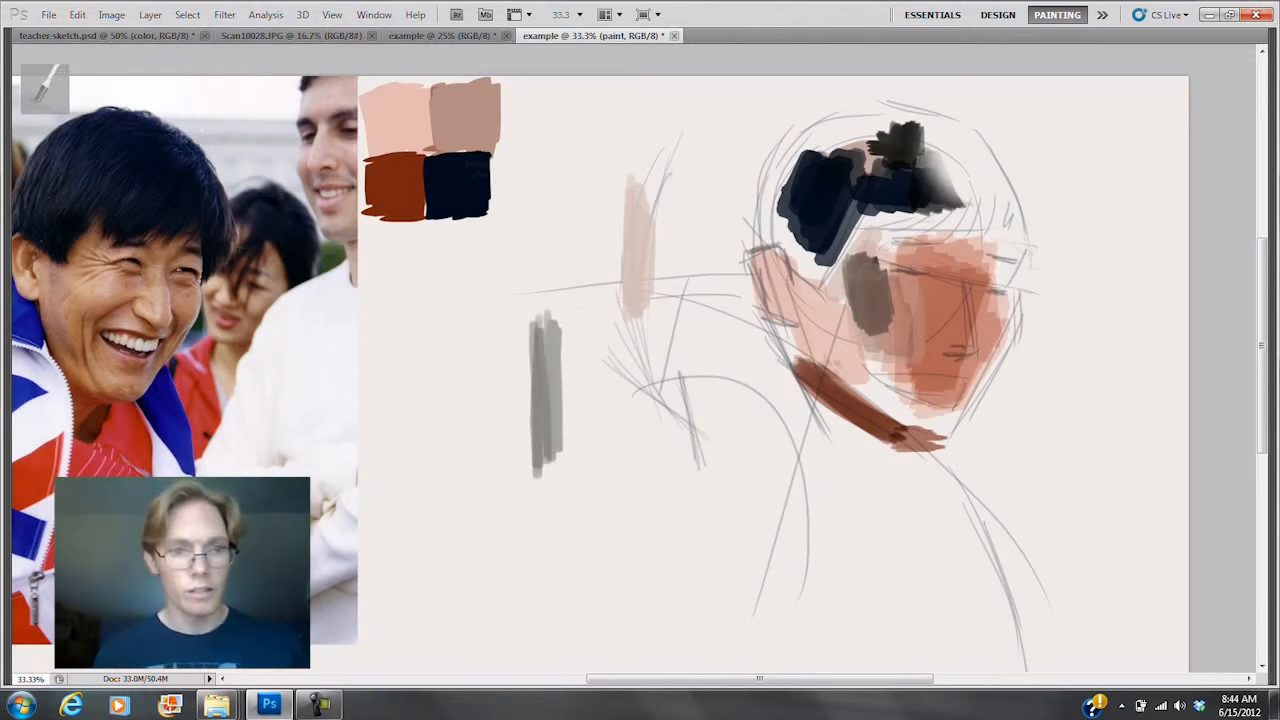
drag(890, 362, 950, 393)
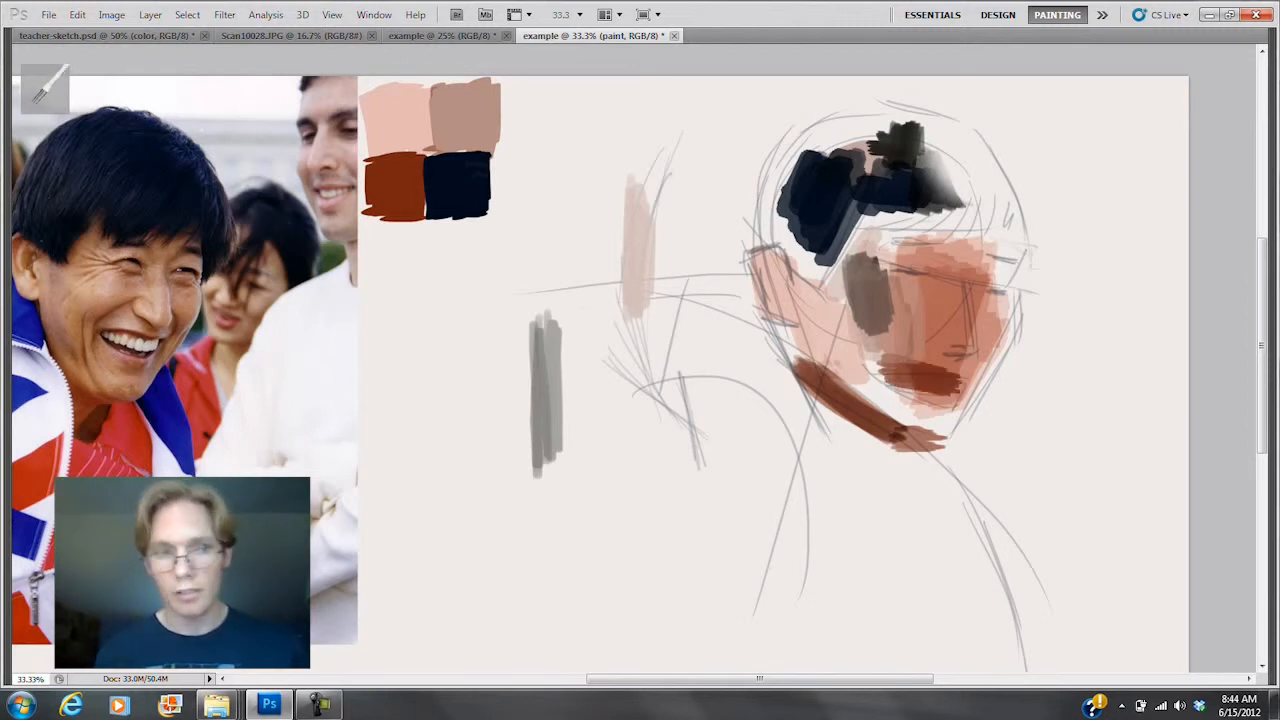
drag(895, 266, 1004, 295)
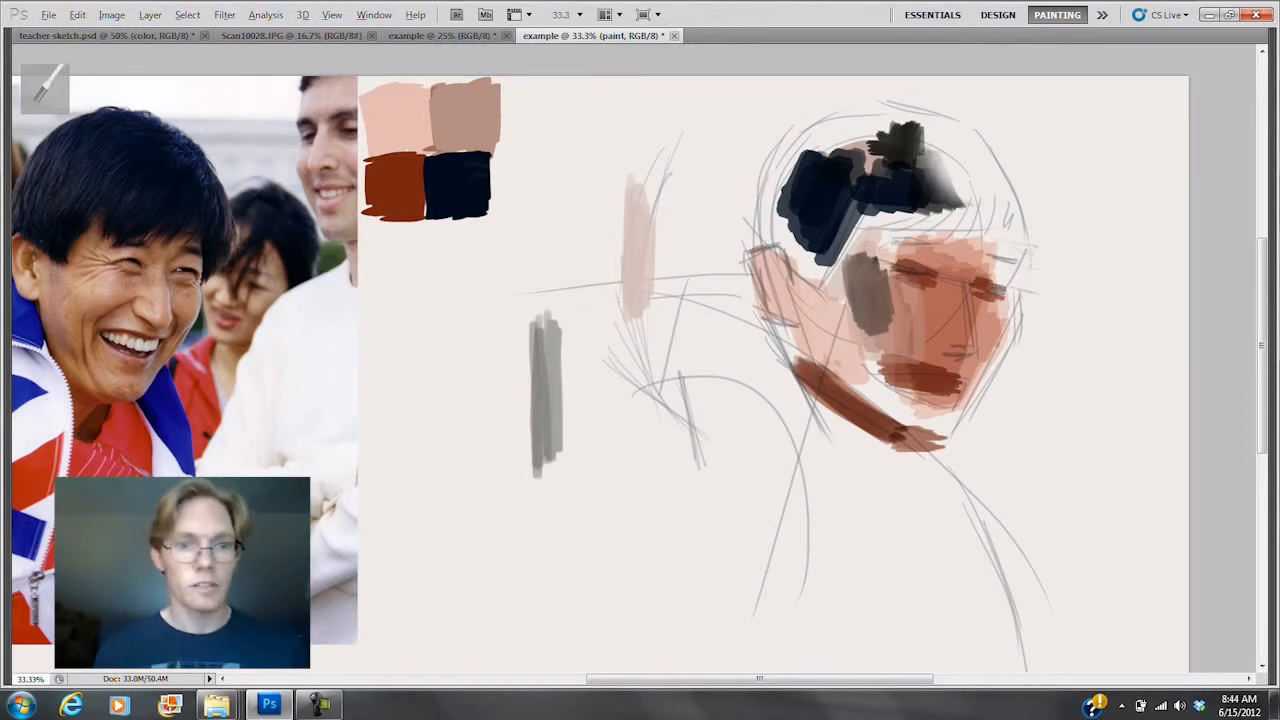
drag(770, 262, 805, 322)
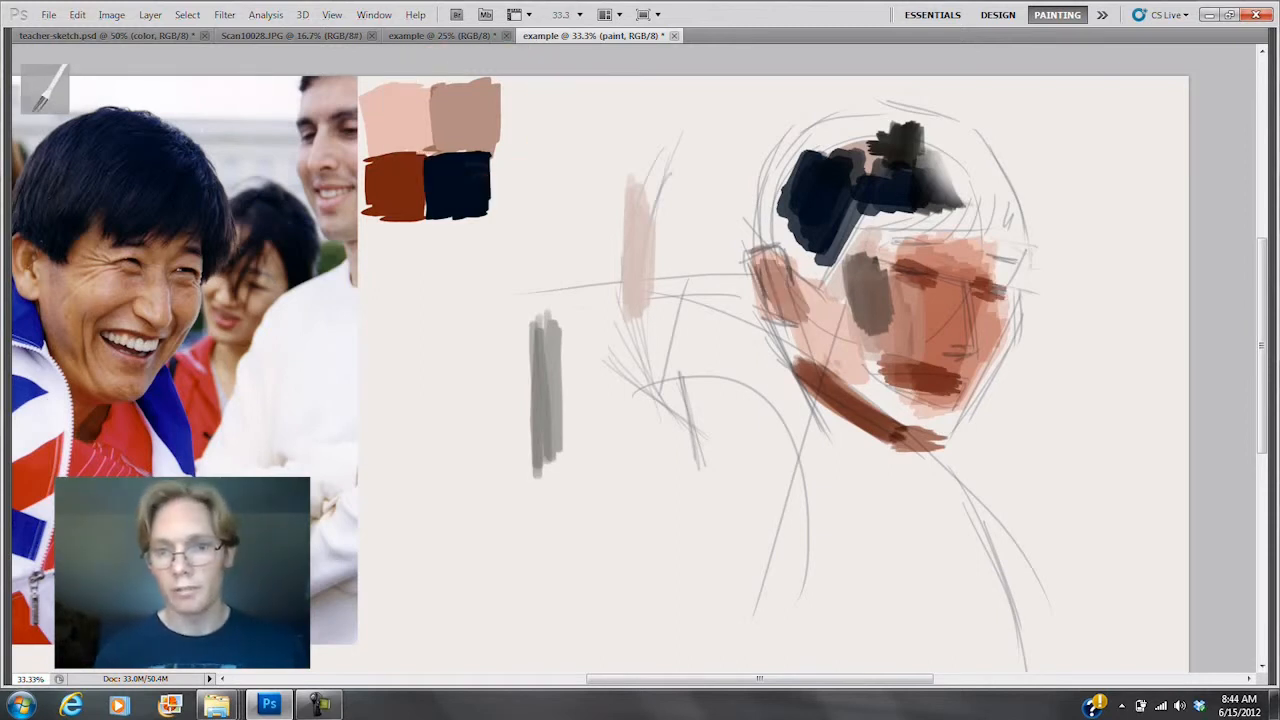
Step: Layer more tan strokes over the ear, cheek, jaw and chin to build up the shadow side of the face
drag(748, 244, 824, 348)
mouse_move(805, 290)
mouse_down()
mouse_move(845, 364)
mouse_move(882, 388)
mouse_up()
drag(862, 340, 888, 388)
mouse_move(822, 348)
mouse_down()
mouse_move(925, 420)
mouse_move(950, 394)
mouse_up()
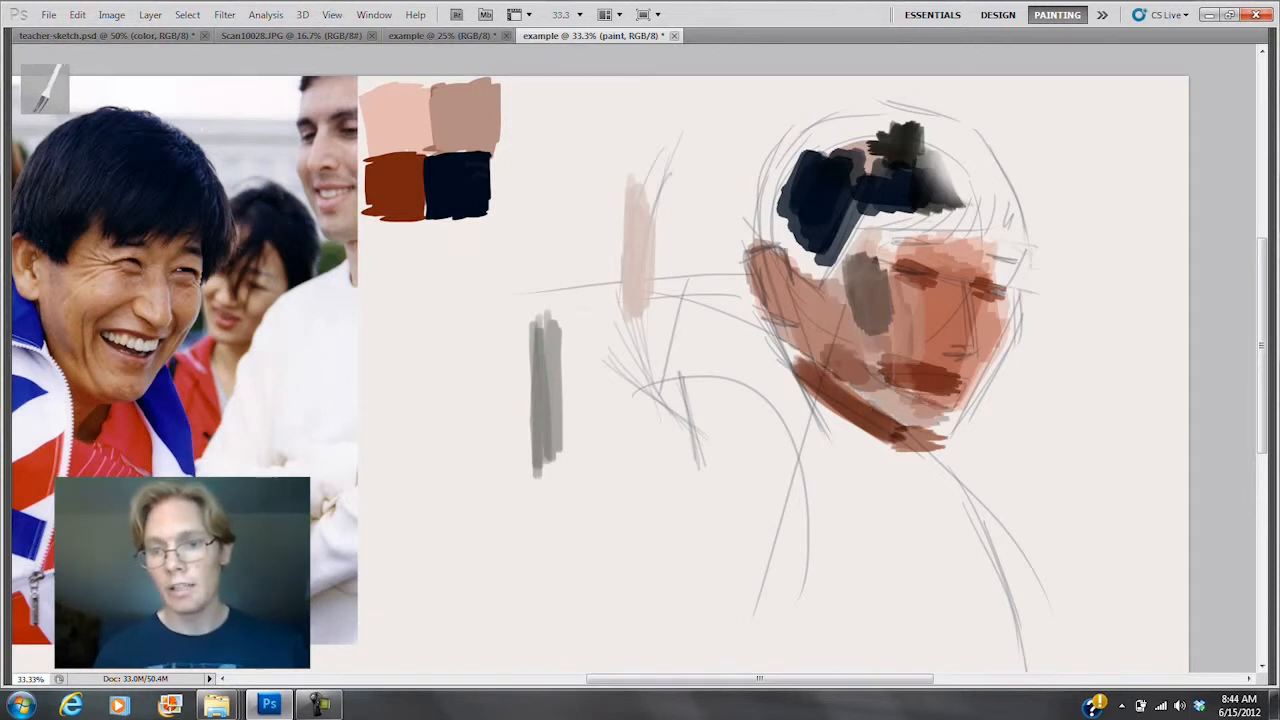
drag(870, 422, 948, 388)
drag(845, 402, 885, 372)
mouse_move(810, 392)
mouse_down()
mouse_move(895, 330)
mouse_move(830, 375)
mouse_up()
mouse_move(812, 305)
mouse_down()
mouse_move(850, 368)
mouse_move(805, 365)
mouse_move(810, 295)
mouse_move(792, 350)
mouse_move(785, 290)
mouse_move(828, 290)
mouse_move(815, 355)
mouse_up()
Step: Show the panels again, set the brush flow to 100%, and change the brush's blending mode to Normal
key(Tab)
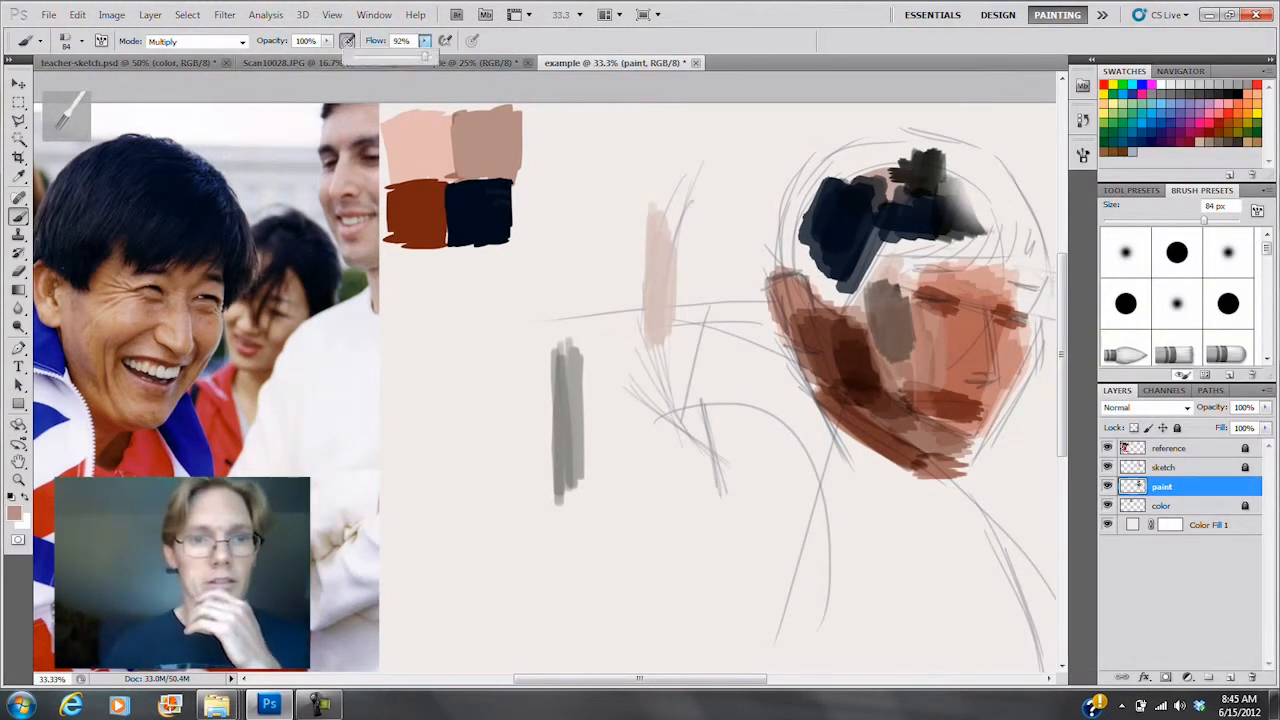
drag(425, 55, 437, 55)
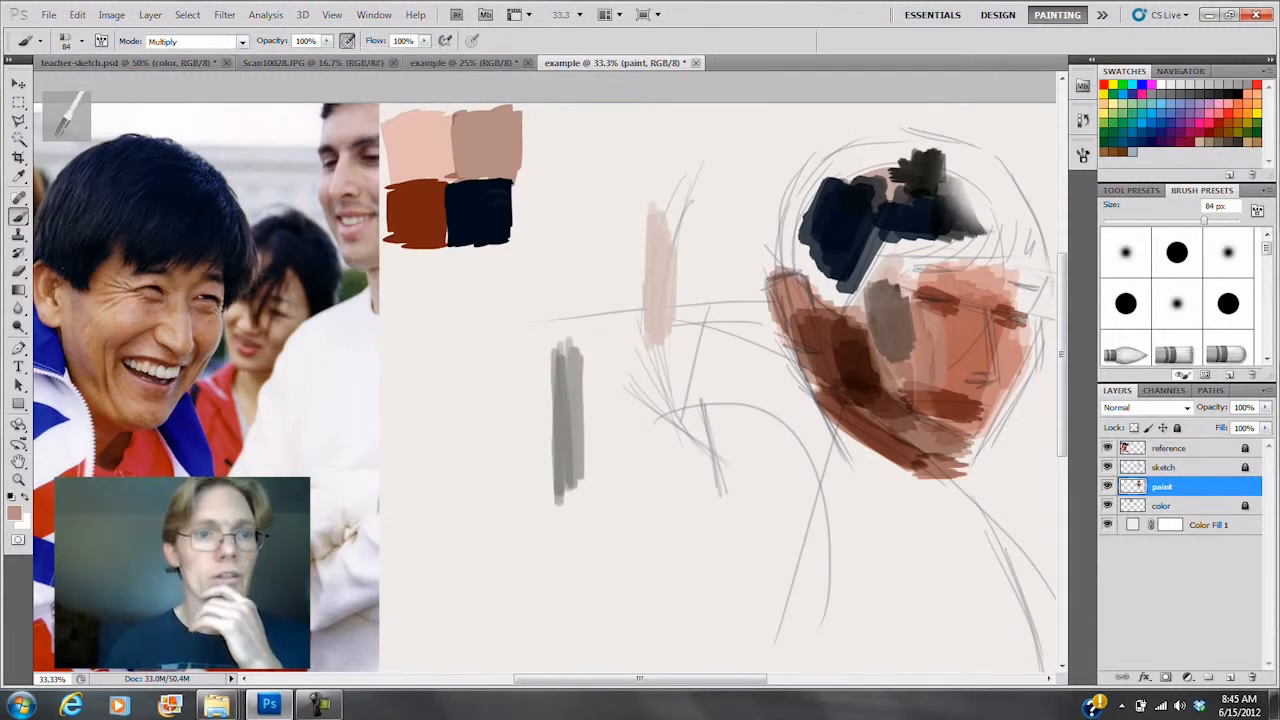
click(242, 41)
click(197, 56)
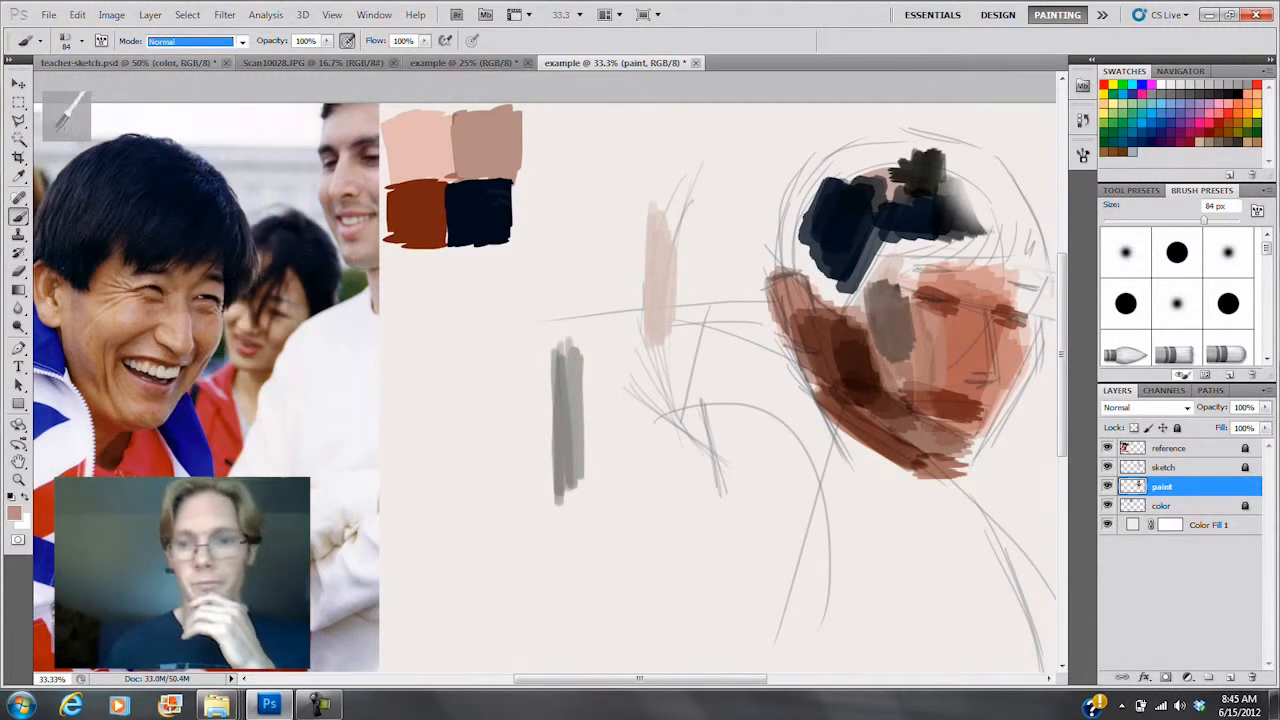
key(Tab)
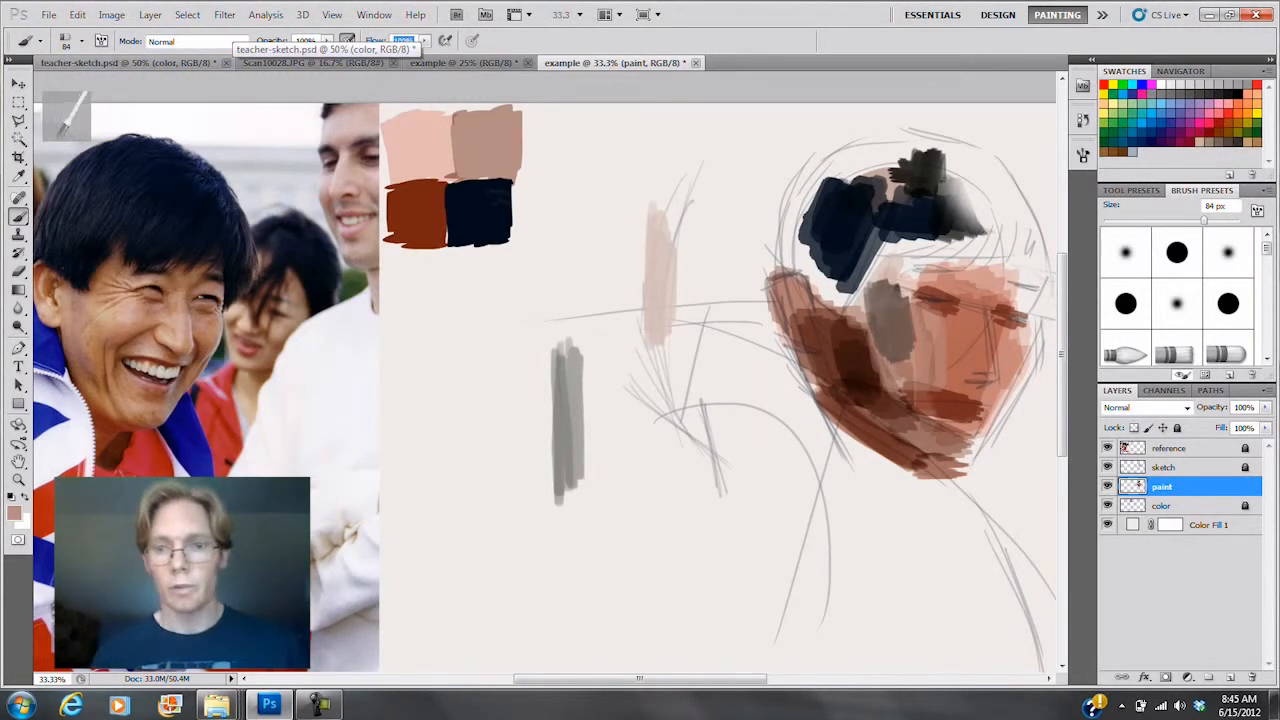
Step: Block in the whole face with solid tan, extending it down the neck and along the ear and back of the jaw
mouse_move(850, 375)
mouse_down()
mouse_move(826, 325)
mouse_move(822, 372)
mouse_move(862, 372)
mouse_move(816, 318)
mouse_move(878, 388)
mouse_move(914, 385)
mouse_move(880, 410)
mouse_move(930, 430)
mouse_move(830, 385)
mouse_move(895, 435)
mouse_up()
mouse_move(980, 350)
mouse_down()
mouse_move(960, 420)
mouse_move(1000, 365)
mouse_move(970, 320)
mouse_move(950, 360)
mouse_move(925, 305)
mouse_move(905, 340)
mouse_move(870, 280)
mouse_move(880, 340)
mouse_move(870, 275)
mouse_move(1016, 273)
mouse_move(1028, 348)
mouse_move(1018, 380)
mouse_move(952, 446)
mouse_up()
drag(1012, 382, 945, 462)
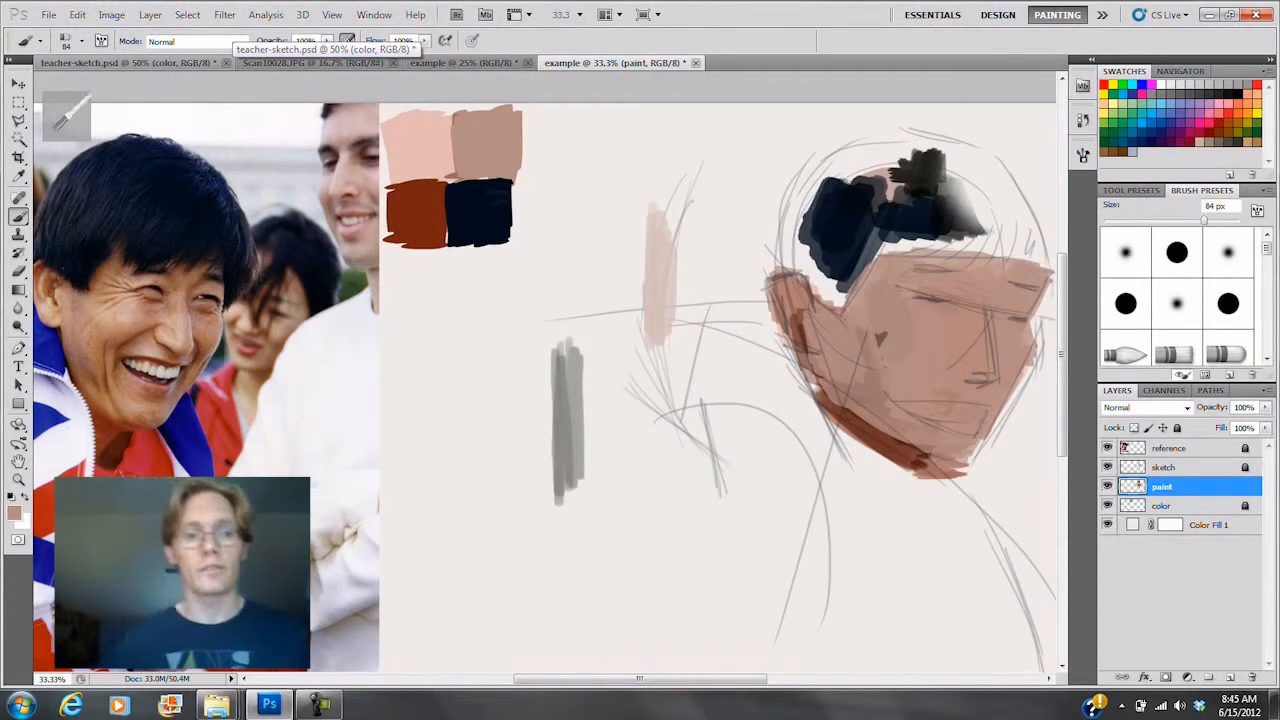
mouse_move(848, 424)
mouse_down()
mouse_move(876, 496)
mouse_move(888, 486)
mouse_up()
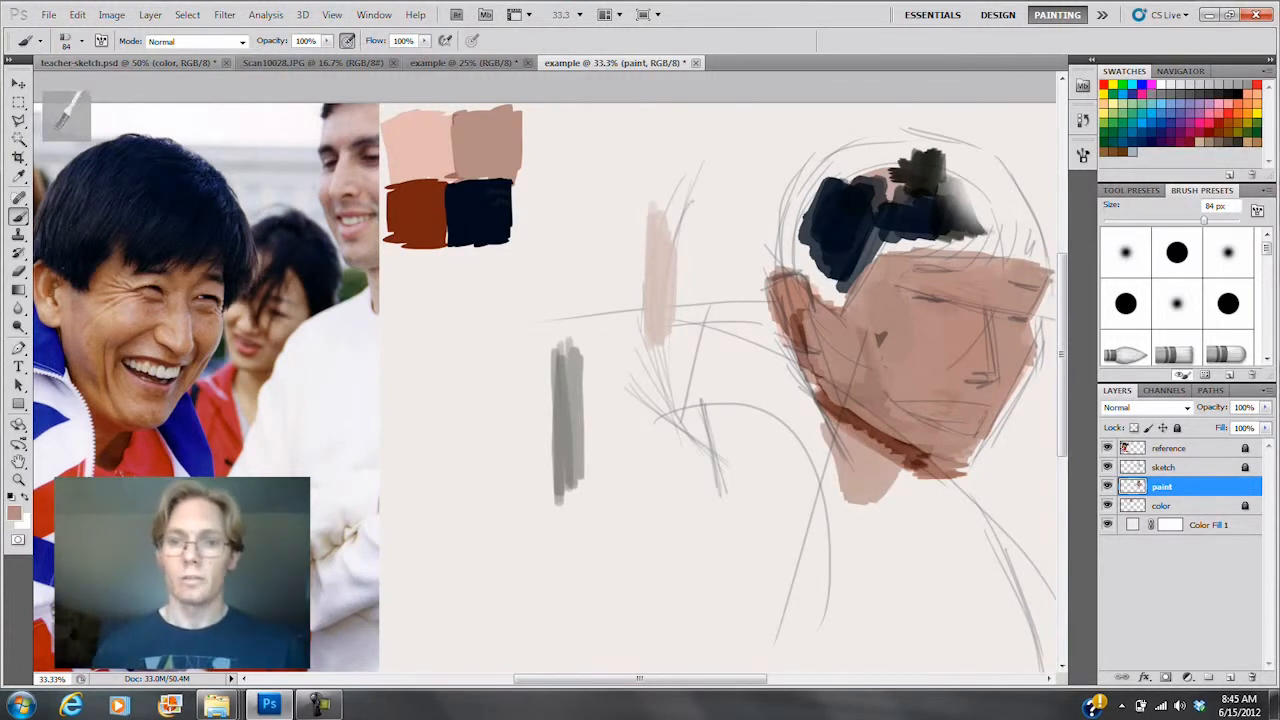
drag(794, 310, 843, 462)
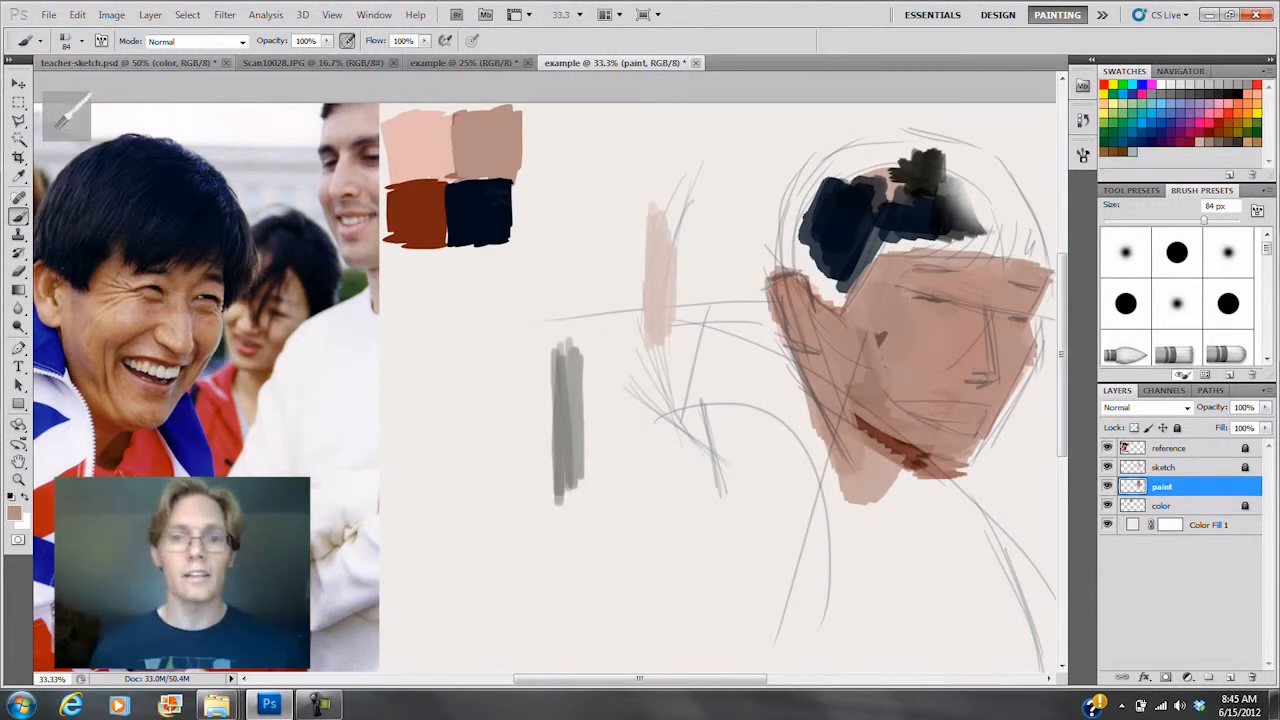
Step: Sample the dark navy swatch and block in the full hair shape, filling the uneven patches inside it
alt+click(474, 218)
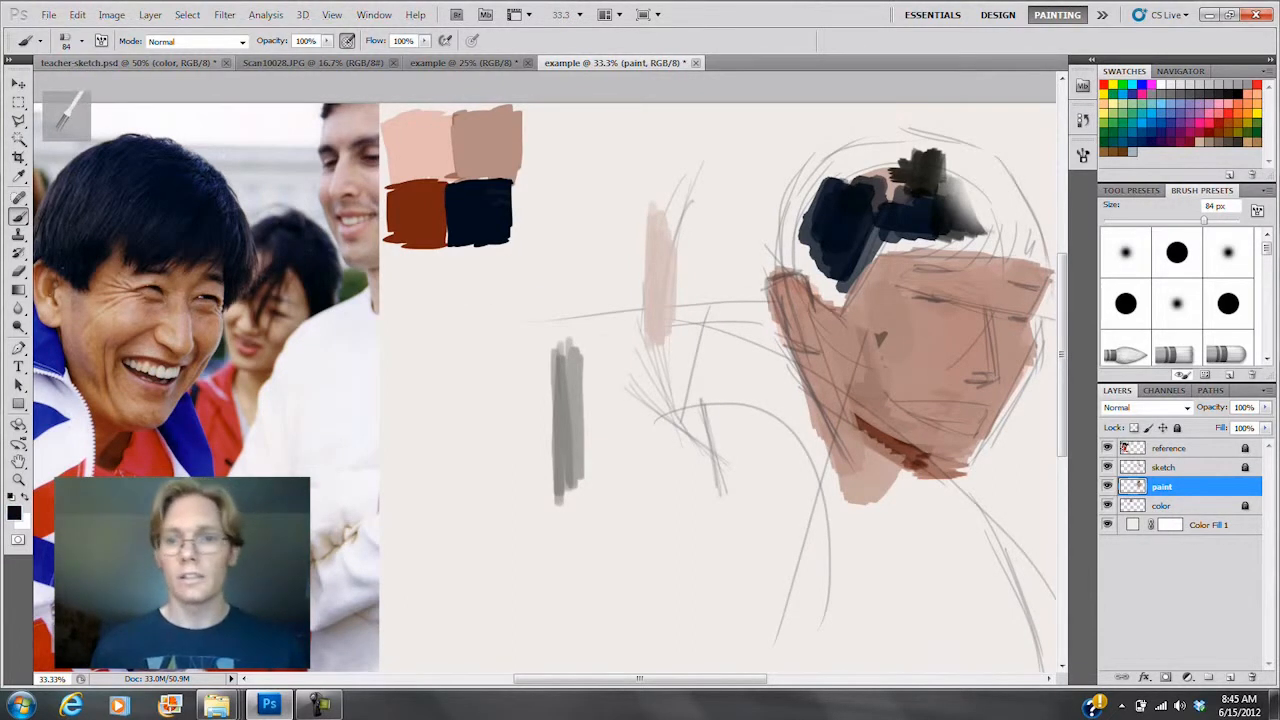
mouse_move(885, 155)
mouse_down()
mouse_move(805, 212)
mouse_move(790, 262)
mouse_move(840, 292)
mouse_up()
mouse_move(810, 224)
mouse_down()
mouse_move(793, 238)
mouse_move(830, 280)
mouse_move(808, 198)
mouse_move(800, 208)
mouse_move(860, 166)
mouse_move(936, 152)
mouse_move(888, 176)
mouse_move(960, 150)
mouse_move(1008, 230)
mouse_move(978, 232)
mouse_move(890, 180)
mouse_move(866, 230)
mouse_move(1030, 246)
mouse_move(990, 190)
mouse_move(922, 150)
mouse_move(970, 208)
mouse_up()
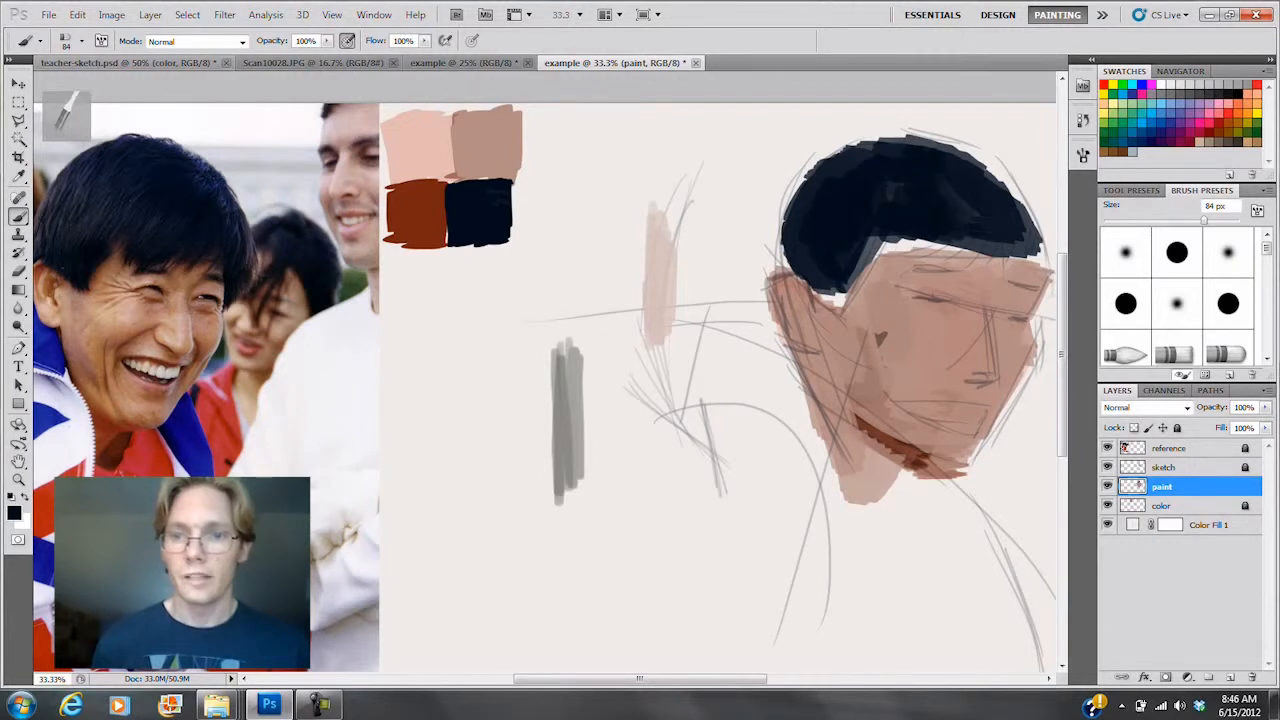
drag(889, 184, 896, 200)
click(966, 210)
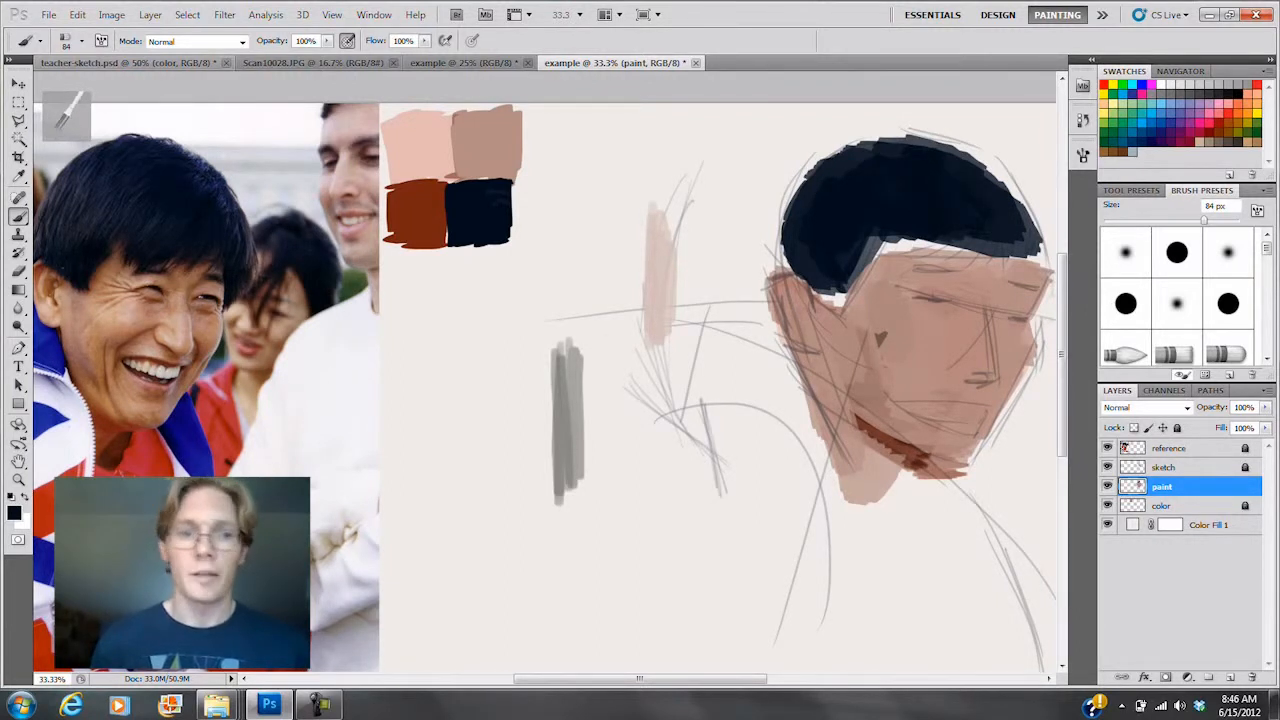
Step: Sample the skin tone from the jaw and fill the gaps between hair and skin along the forehead and above the ear
alt+click(922, 353)
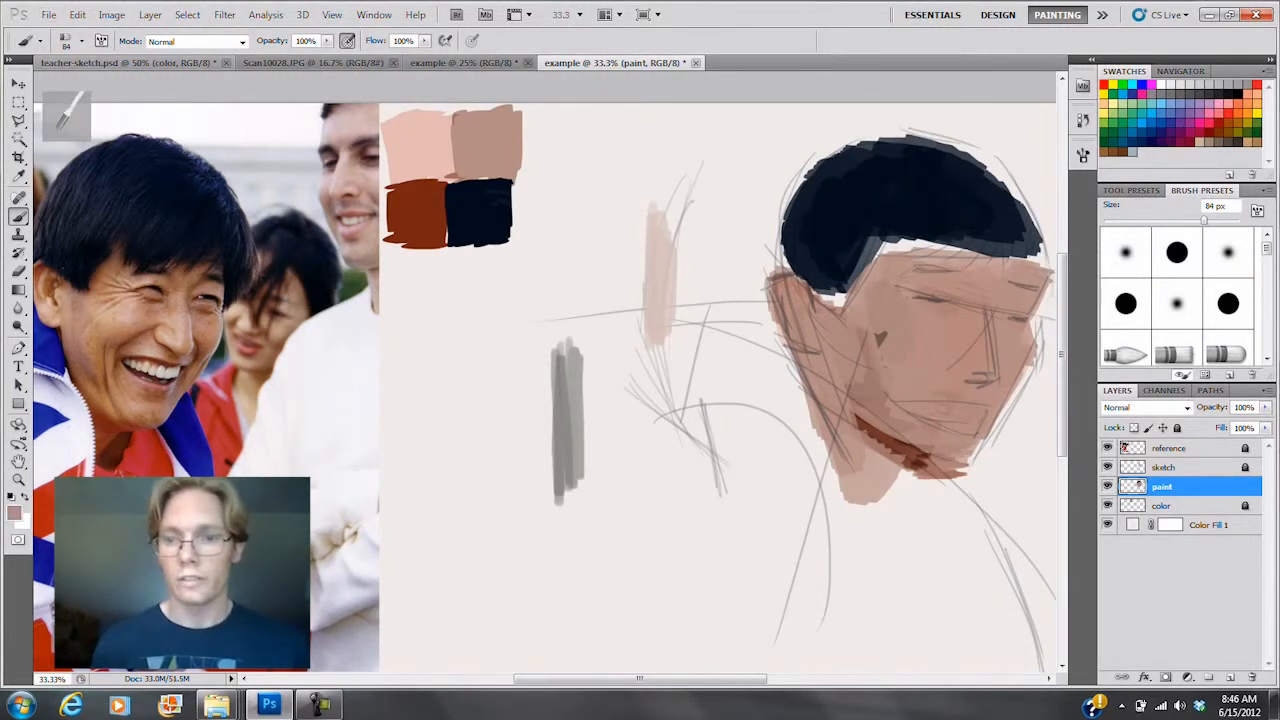
mouse_move(894, 256)
mouse_down()
mouse_move(920, 253)
mouse_move(878, 250)
mouse_move(1034, 263)
mouse_up()
mouse_move(858, 278)
mouse_down()
mouse_move(842, 302)
mouse_move(820, 295)
mouse_up()
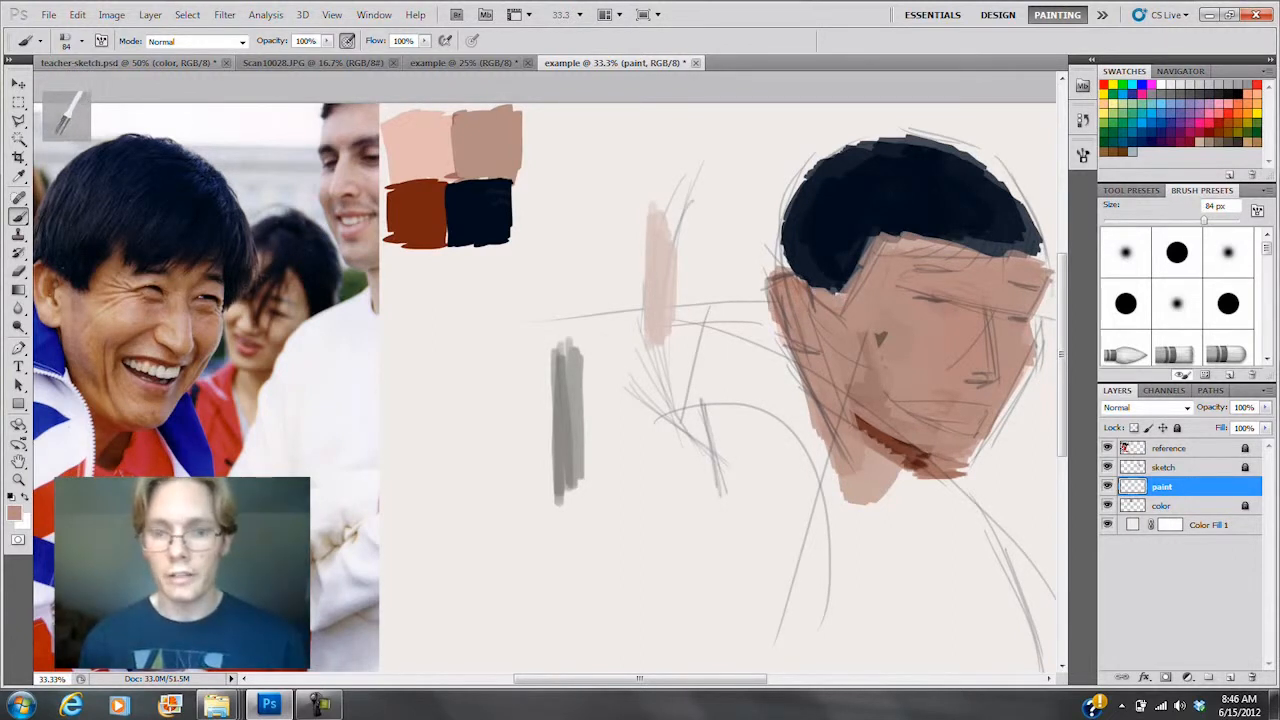
Step: Sample the dark navy hair colour, reshape the hairline at forehead and temple, and extend the hair's outer contour over crown and back
alt+click(845, 228)
mouse_move(872, 236)
mouse_down()
mouse_move(830, 290)
mouse_move(855, 285)
mouse_move(806, 305)
mouse_move(846, 300)
mouse_move(864, 280)
mouse_up()
mouse_move(898, 242)
mouse_down()
mouse_move(945, 238)
mouse_move(904, 256)
mouse_move(980, 236)
mouse_up()
drag(968, 243, 985, 239)
drag(958, 142, 1046, 230)
mouse_move(985, 148)
mouse_down()
mouse_move(880, 128)
mouse_move(804, 208)
mouse_up()
drag(834, 148, 790, 236)
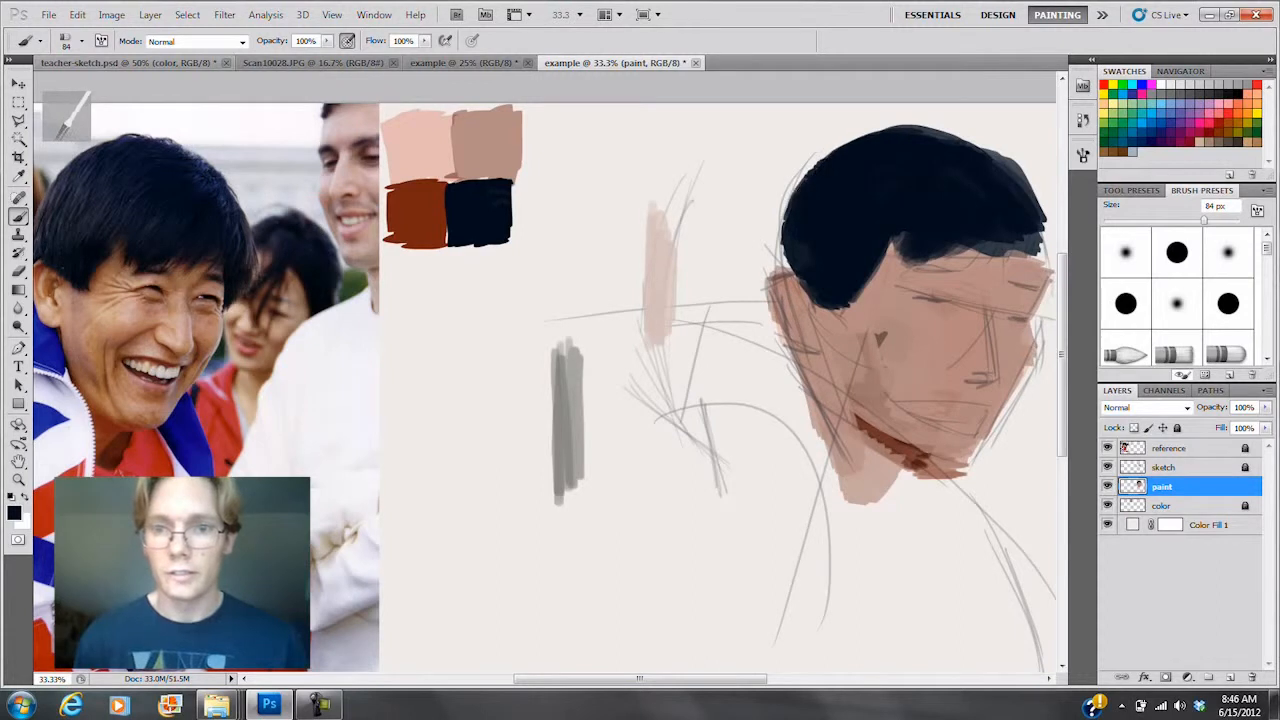
mouse_move(806, 172)
mouse_down()
mouse_move(774, 268)
mouse_move(780, 192)
mouse_move(842, 150)
mouse_up()
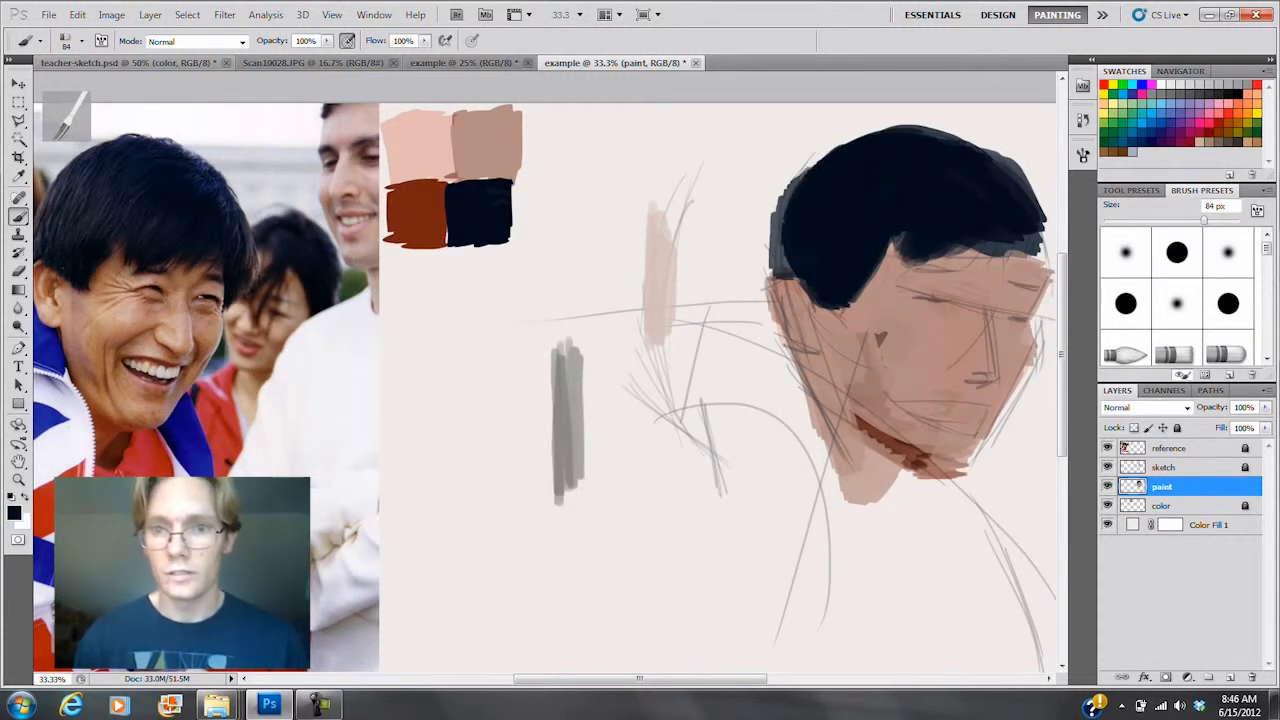
Step: Paint the jacket's white band behind the neck and a collar patch below the chin in blue sampled from the reference jacket
key(x)
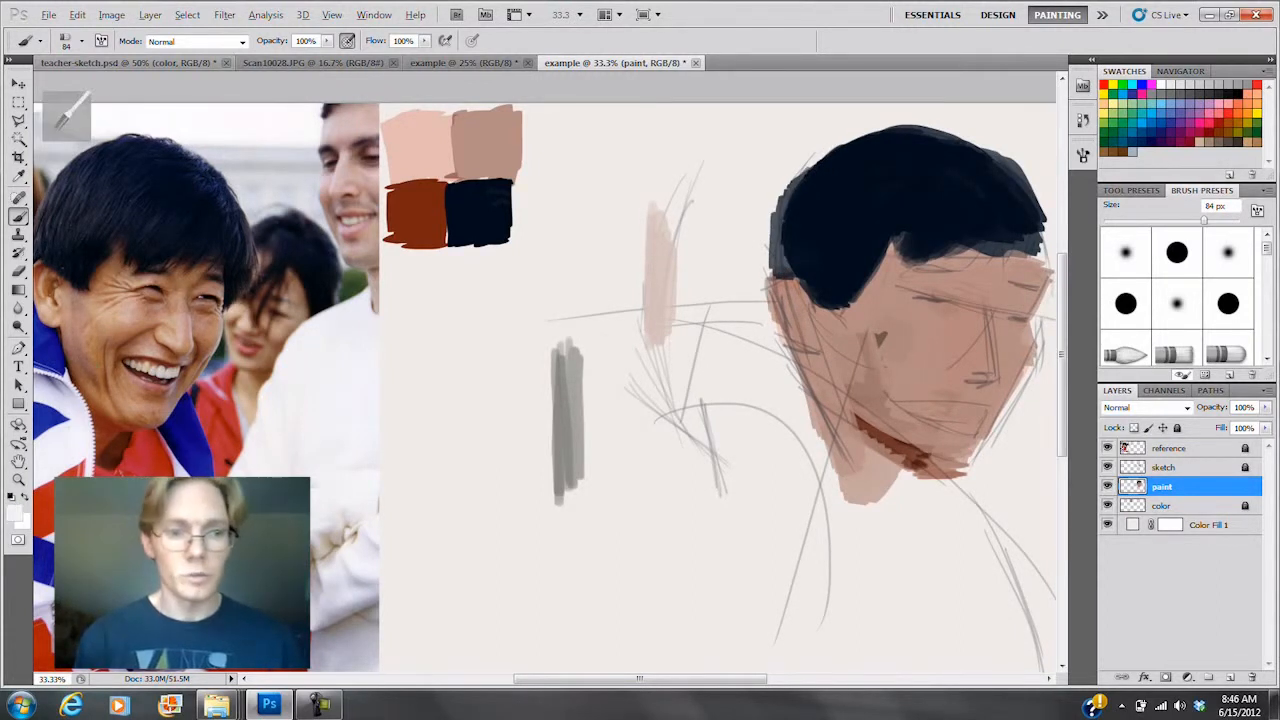
mouse_move(786, 382)
mouse_down()
mouse_move(818, 490)
mouse_move(983, 568)
mouse_up()
alt+click(203, 408)
mouse_move(942, 488)
mouse_down()
mouse_move(986, 545)
mouse_move(900, 482)
mouse_move(962, 508)
mouse_move(956, 522)
mouse_move(972, 530)
mouse_move(978, 508)
mouse_up()
drag(898, 502, 955, 546)
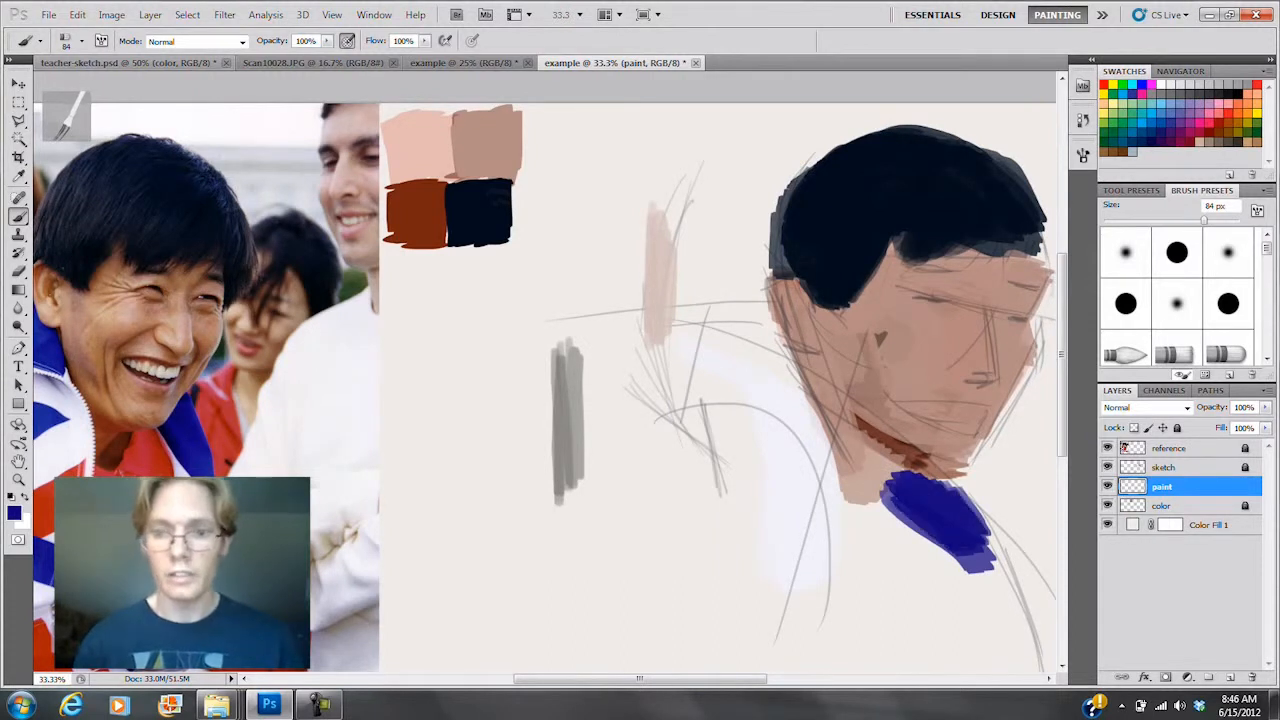
Step: Block in the back of the collar behind the neck as a solid blue shape
mouse_move(640, 400)
mouse_down()
mouse_move(795, 394)
mouse_move(583, 367)
mouse_up()
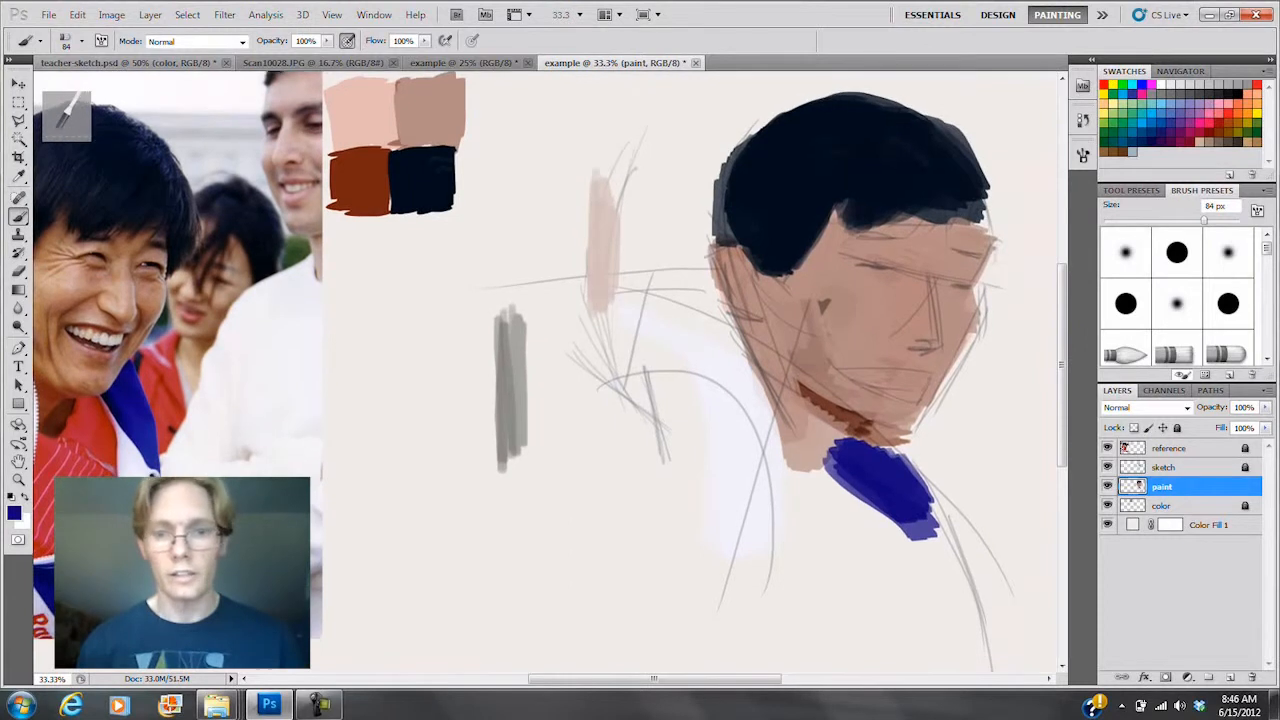
mouse_move(665, 275)
mouse_down()
mouse_move(663, 367)
mouse_move(745, 376)
mouse_up()
drag(710, 300, 748, 378)
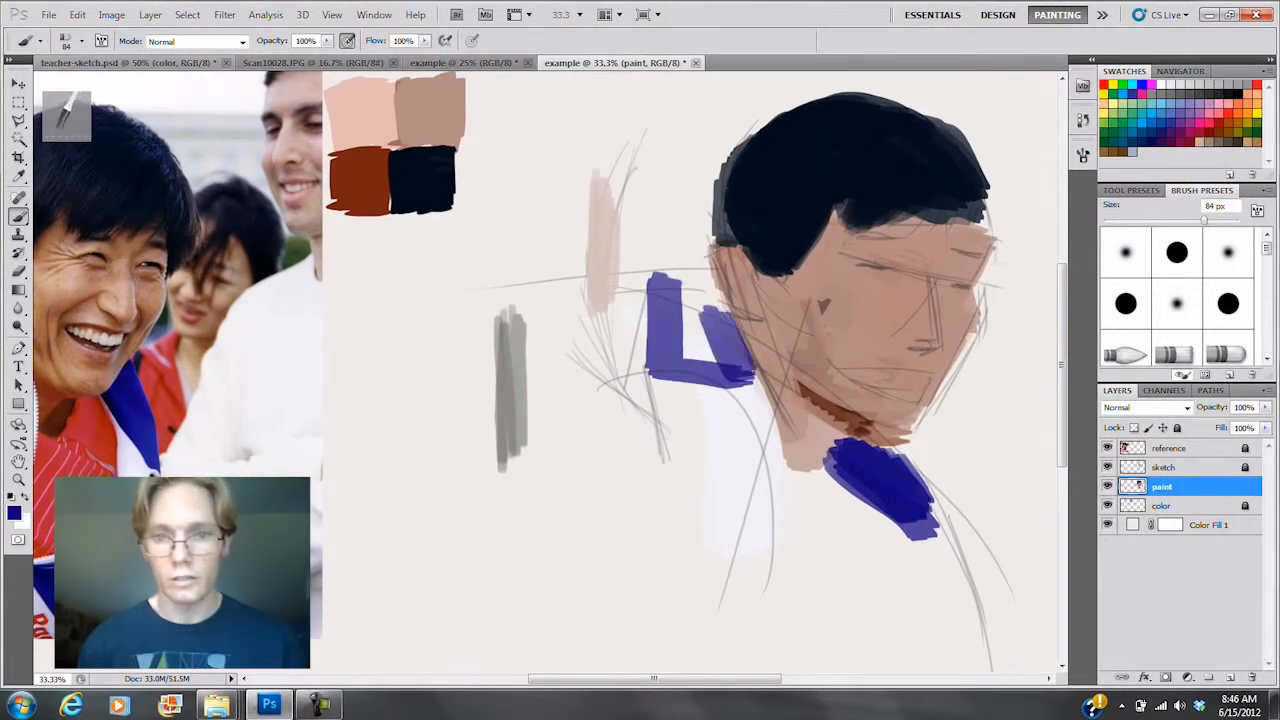
mouse_move(694, 276)
mouse_down()
mouse_move(746, 376)
mouse_move(722, 279)
mouse_move(698, 350)
mouse_move(726, 374)
mouse_move(678, 290)
mouse_move(664, 368)
mouse_move(680, 378)
mouse_up()
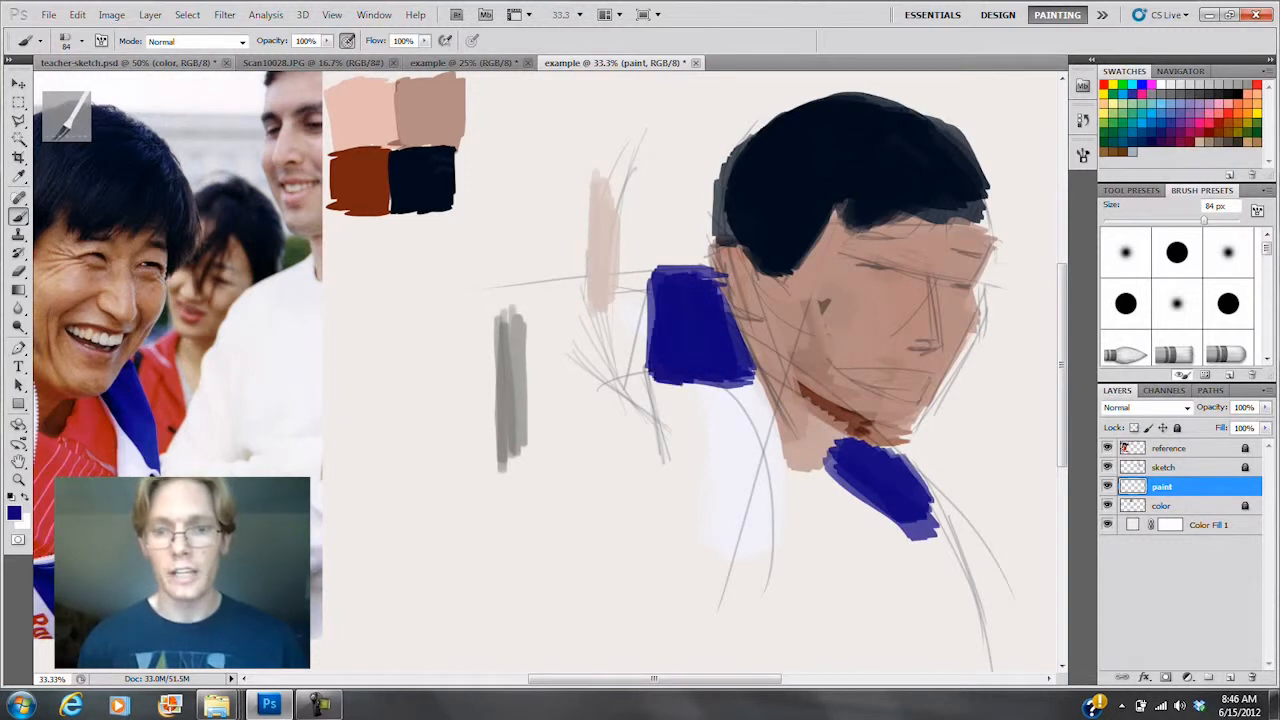
mouse_move(726, 305)
mouse_down()
mouse_move(735, 378)
mouse_move(738, 365)
mouse_move(875, 330)
mouse_move(1008, 316)
mouse_move(610, 350)
mouse_move(633, 381)
mouse_move(928, 367)
mouse_move(693, 372)
mouse_move(708, 366)
mouse_up()
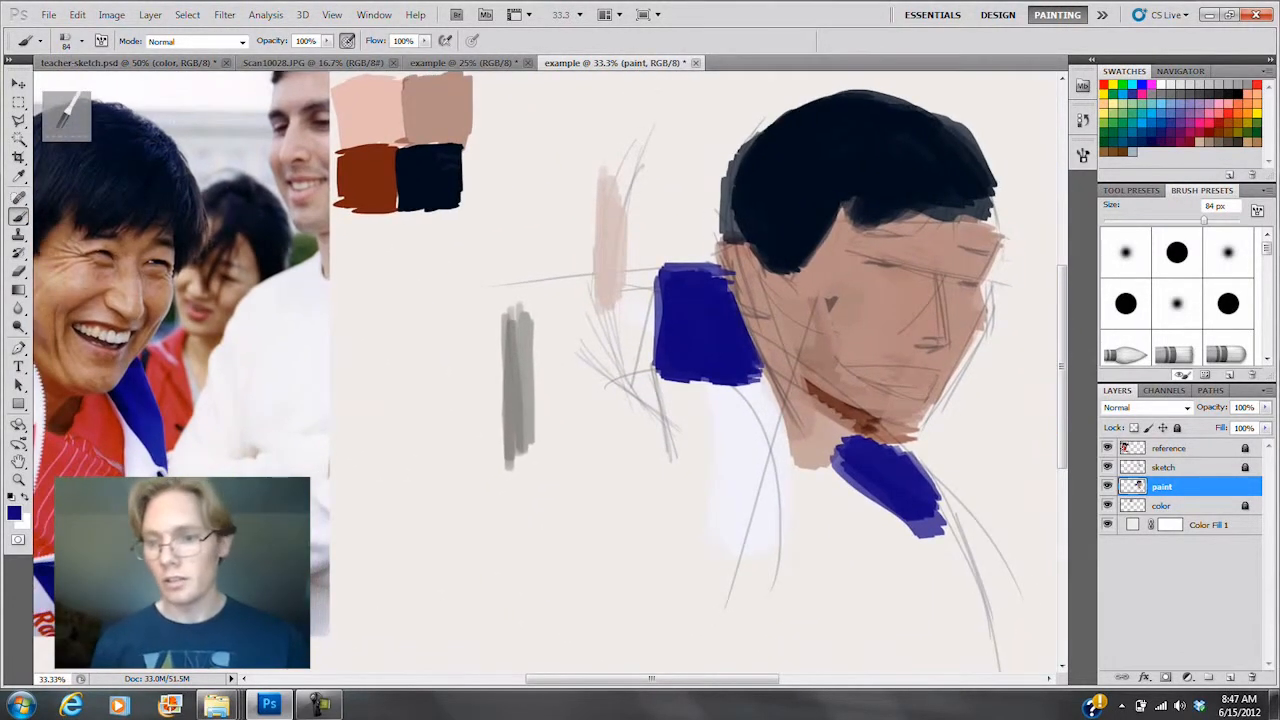
Step: Create a new layer directly below the paint layer and name it bg
click(1230, 677)
drag(1190, 486, 1190, 512)
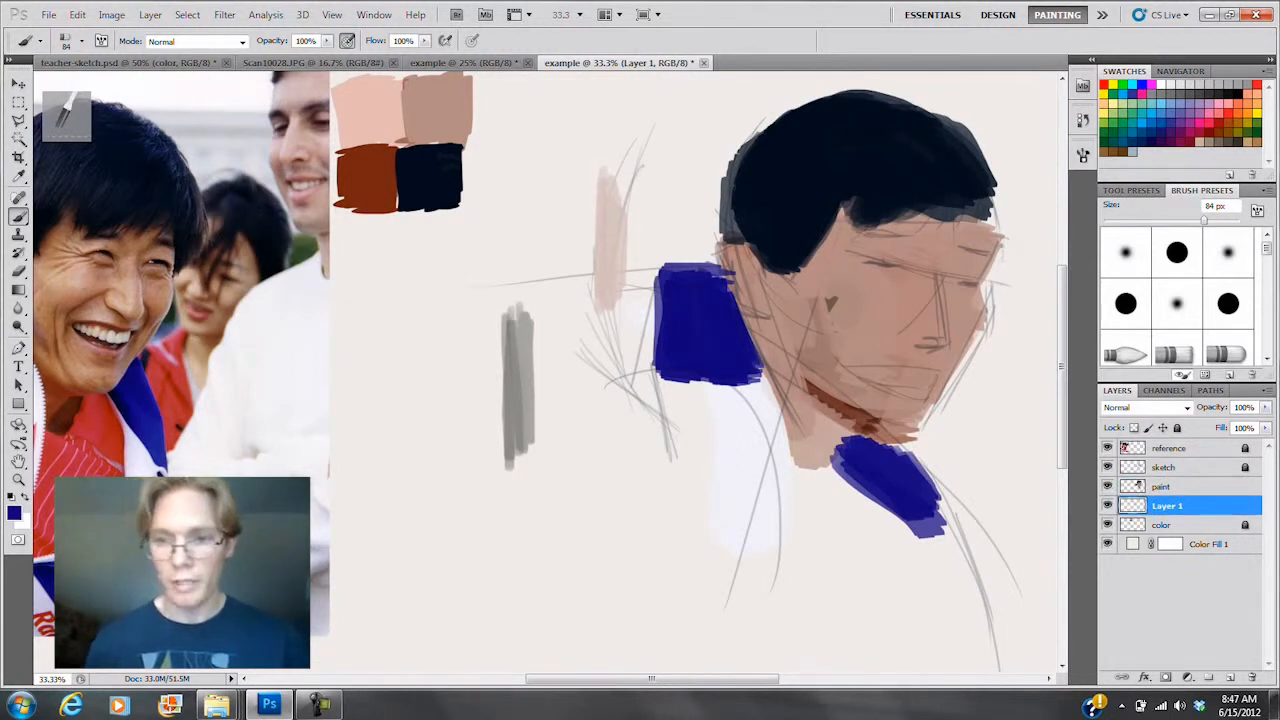
double_click(1167, 506)
text(bg)
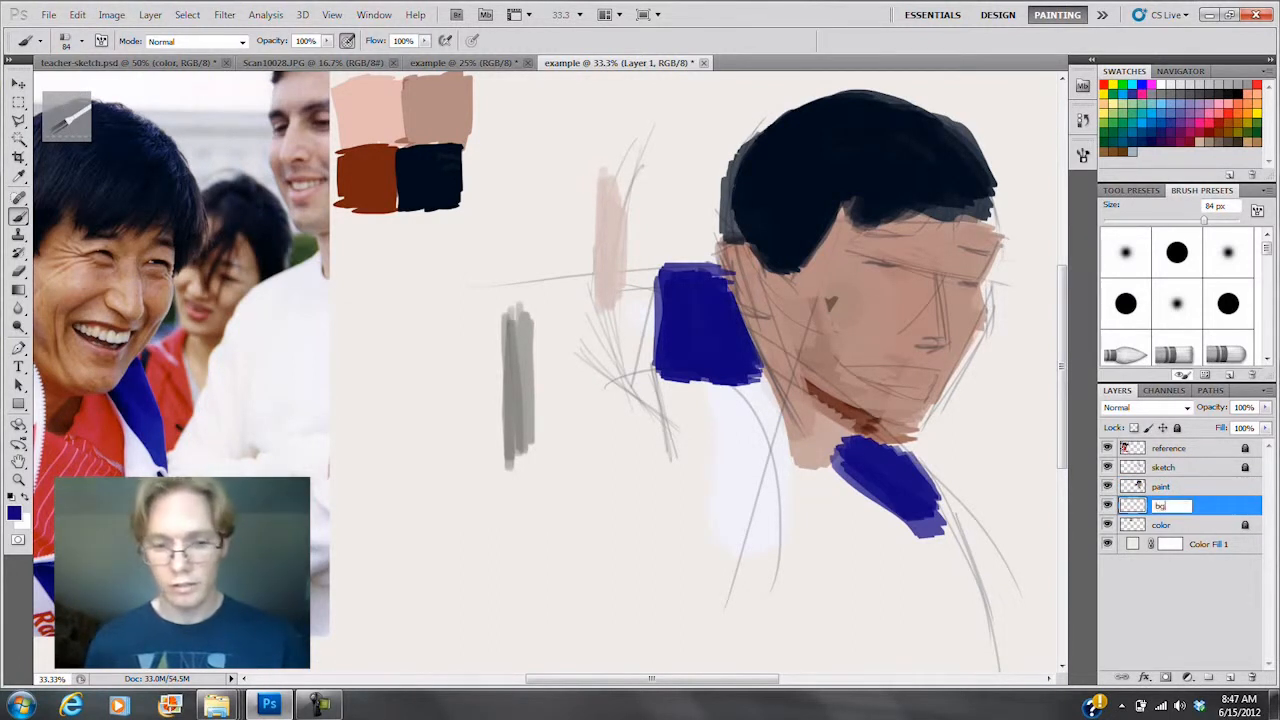
key(Return)
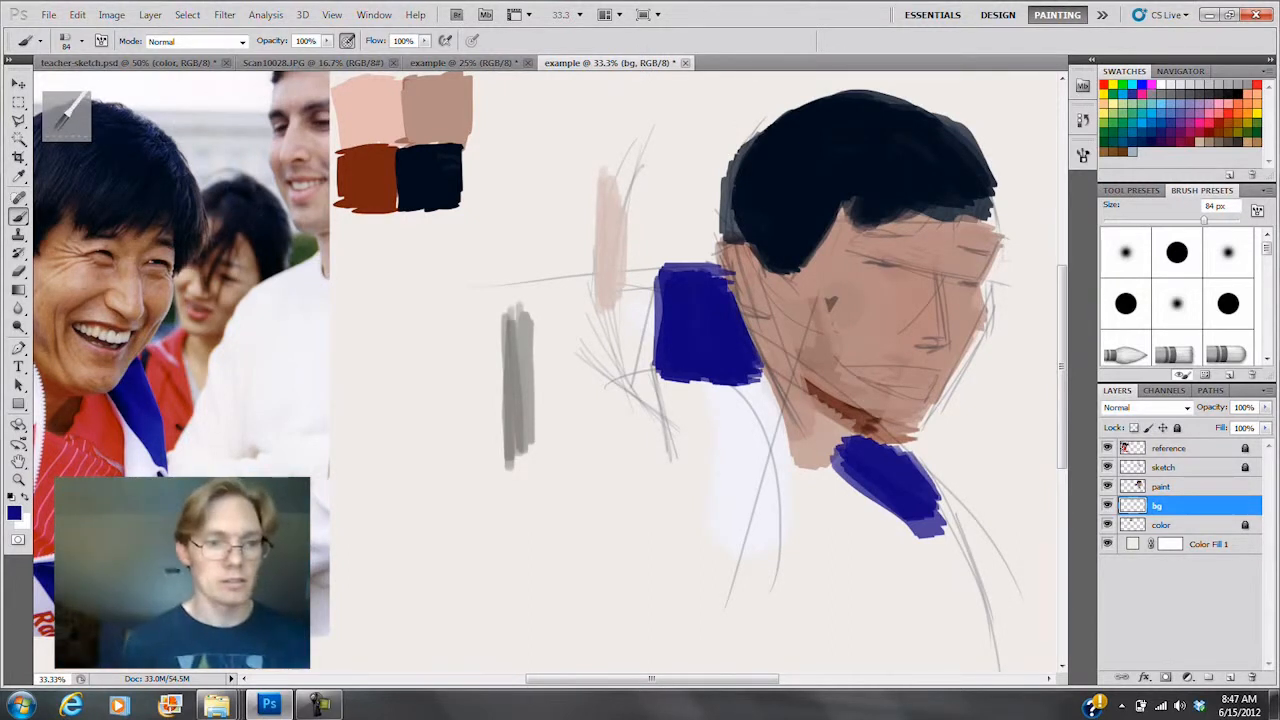
Step: Set the foreground colour to pale lavender afacc8 and enlarge the brush to 136 px
click(14, 512)
mouse_move(922, 214)
mouse_down()
mouse_move(841, 198)
mouse_move(851, 189)
mouse_up()
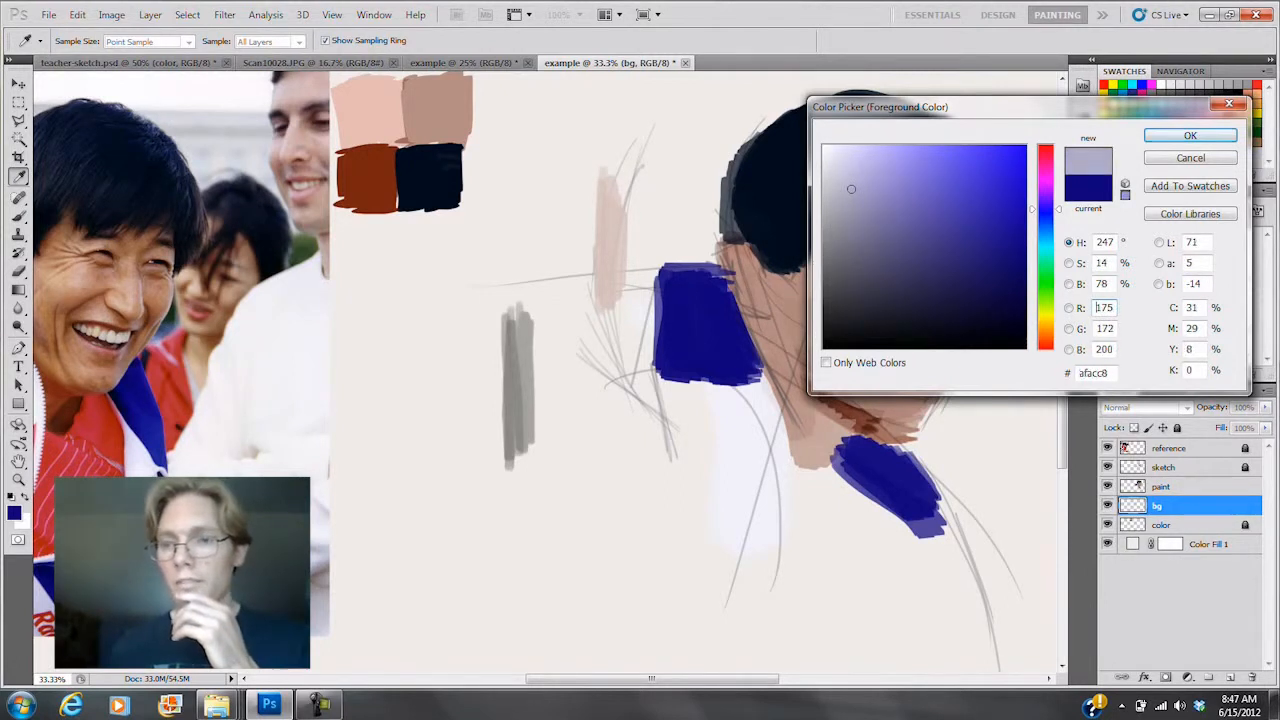
click(1190, 135)
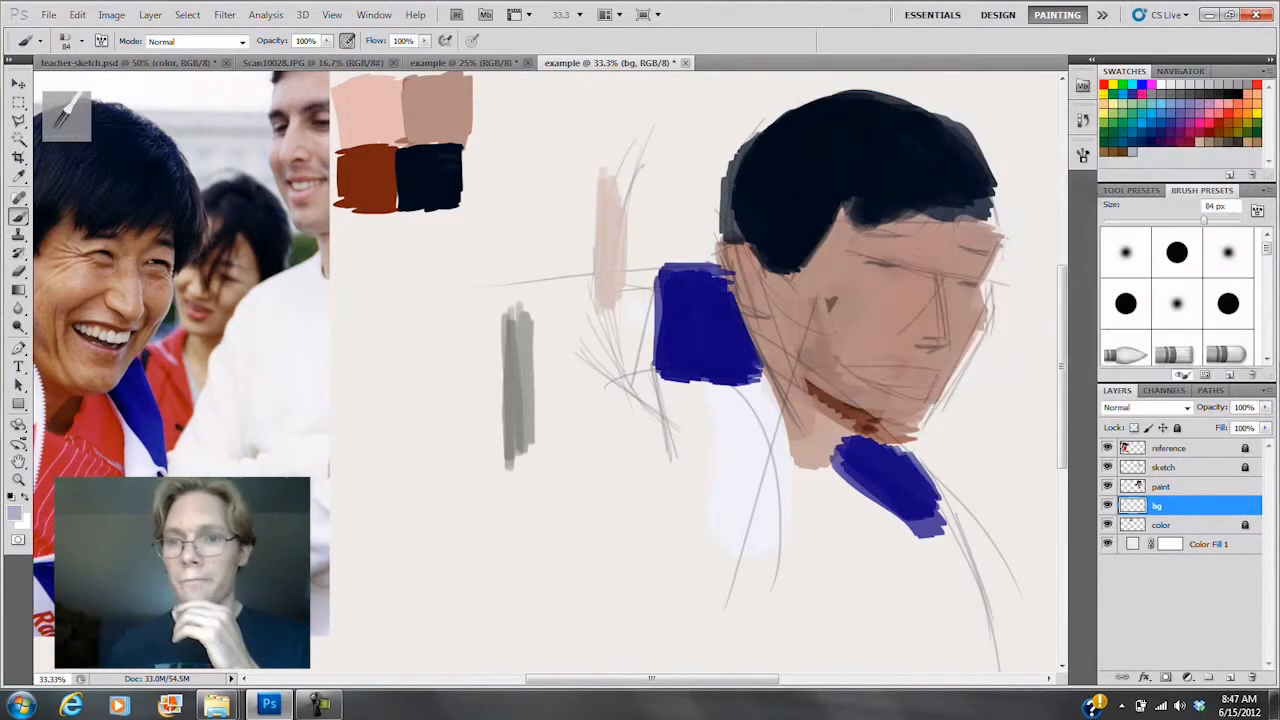
right_click(607, 148)
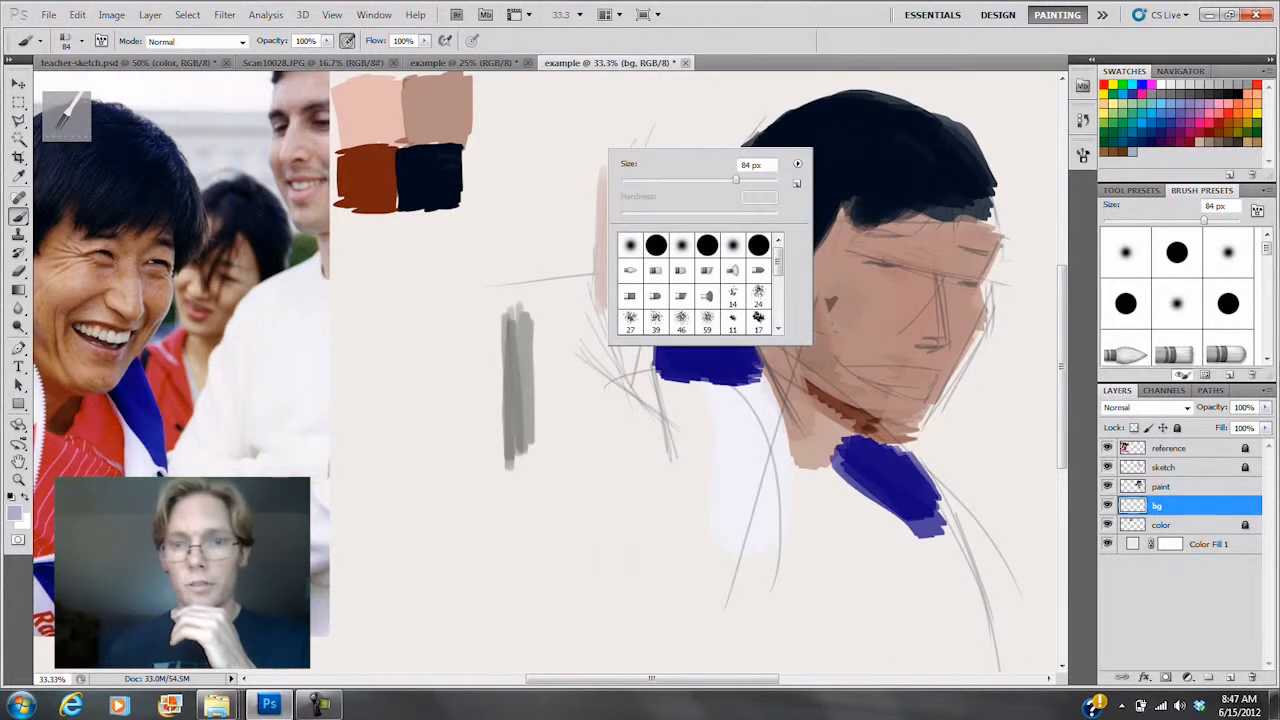
drag(736, 180, 762, 180)
Step: Paint a broad lavender background behind the head and down past the face and shoulder, and lock the bg layer
mouse_move(486, 150)
mouse_down()
mouse_move(560, 160)
mouse_move(530, 215)
mouse_move(640, 115)
mouse_move(460, 265)
mouse_move(700, 115)
mouse_move(560, 260)
mouse_move(694, 189)
mouse_move(704, 201)
mouse_move(598, 281)
mouse_up()
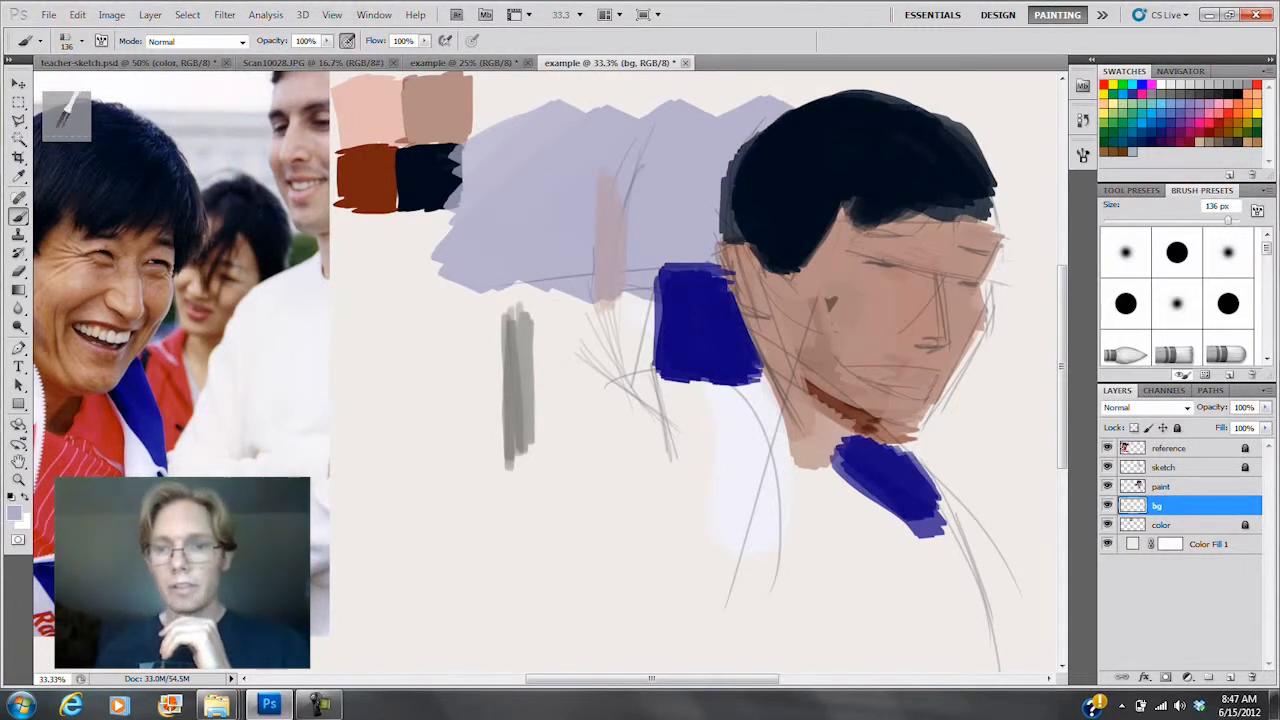
mouse_move(895, 485)
mouse_down()
mouse_move(970, 350)
mouse_move(955, 505)
mouse_move(998, 335)
mouse_up()
mouse_move(1000, 270)
mouse_down()
mouse_move(1005, 425)
mouse_move(985, 605)
mouse_move(1025, 310)
mouse_move(1030, 450)
mouse_move(995, 608)
mouse_move(1022, 300)
mouse_move(1028, 500)
mouse_up()
drag(960, 330, 760, 362)
mouse_move(766, 150)
mouse_down()
mouse_move(815, 260)
mouse_move(820, 160)
mouse_move(825, 290)
mouse_move(825, 150)
mouse_move(645, 118)
mouse_move(466, 120)
mouse_move(388, 136)
mouse_move(372, 124)
mouse_move(446, 134)
mouse_up()
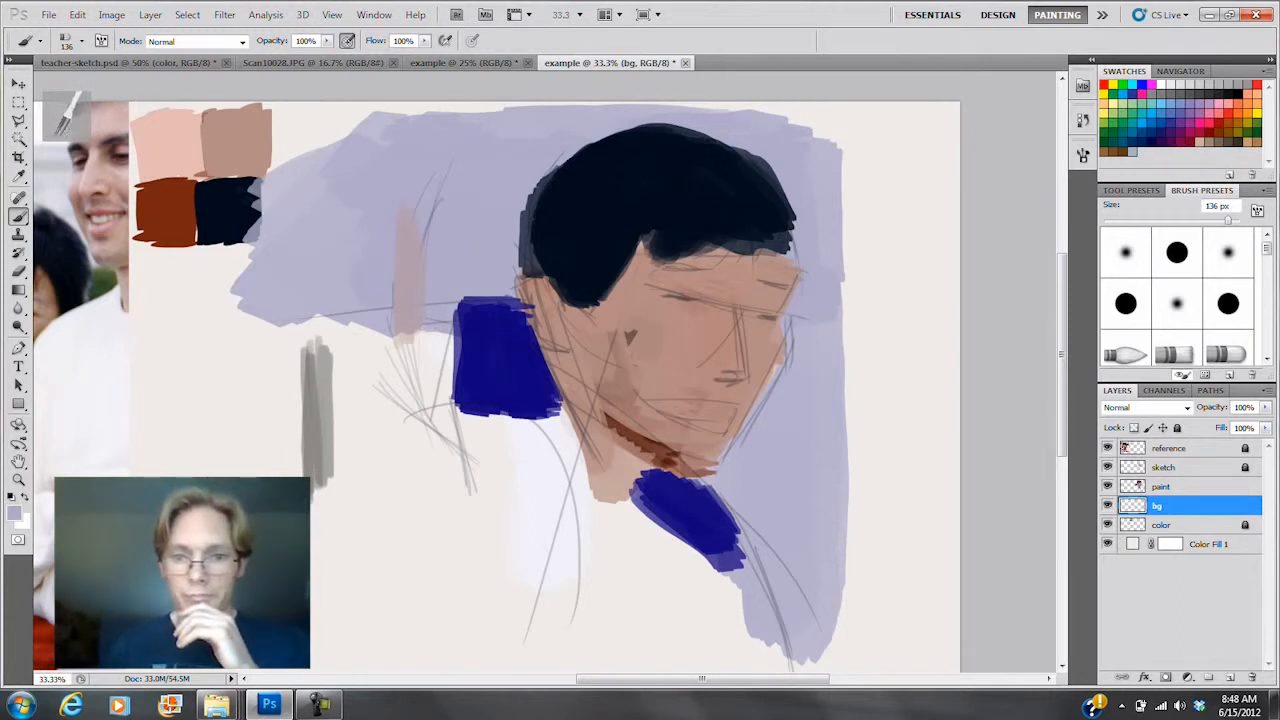
drag(826, 562, 830, 614)
drag(834, 486, 844, 606)
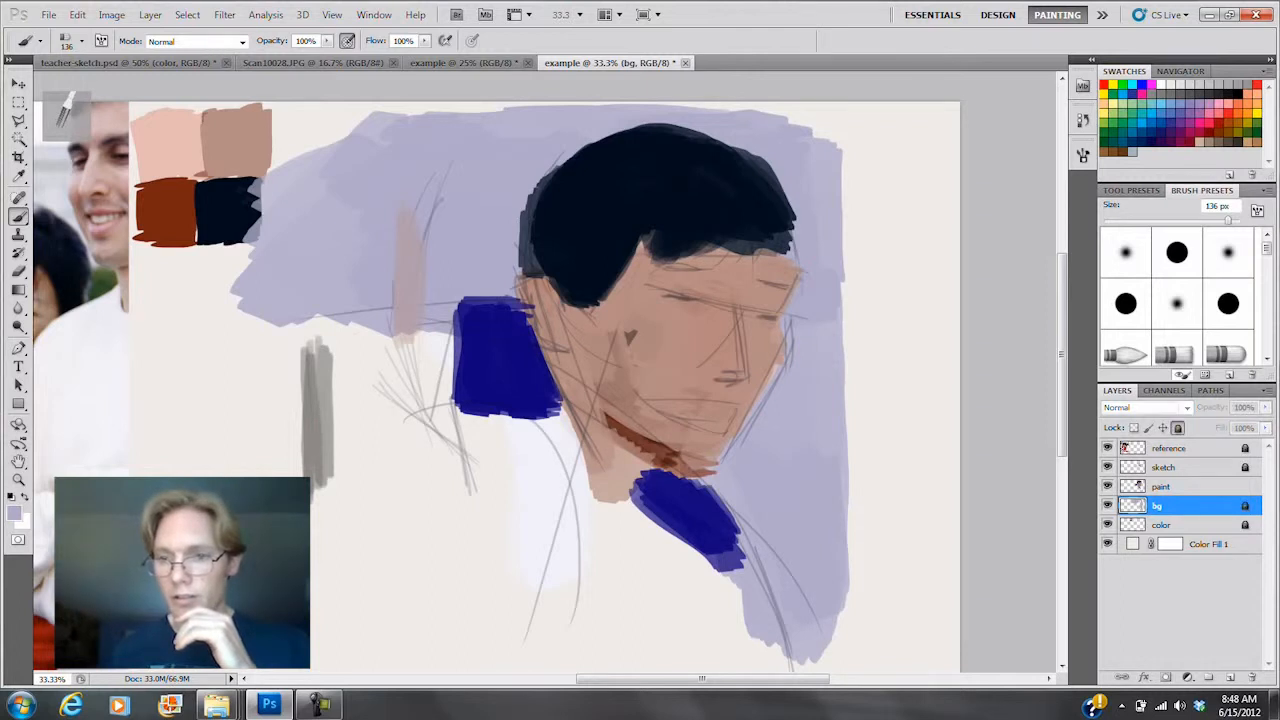
Step: Make the paint layer active and hide the panels to work on the portrait beside the reference
click(1248, 486)
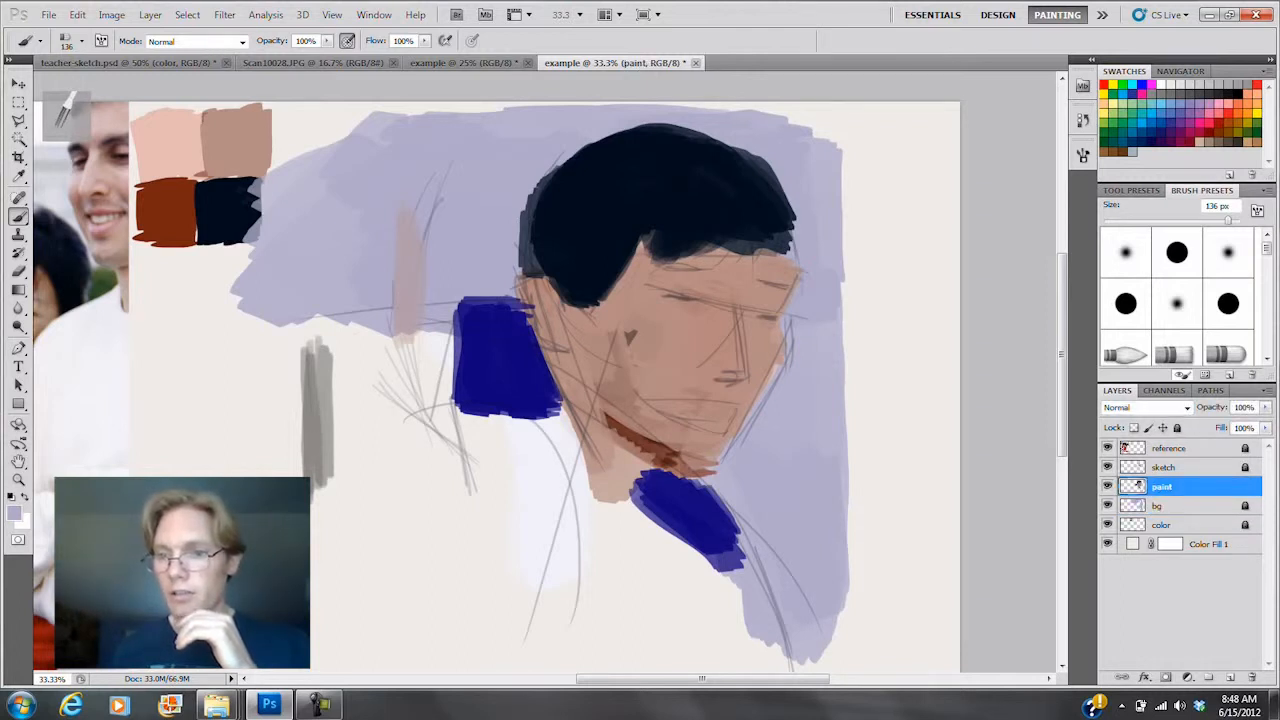
click(1210, 544)
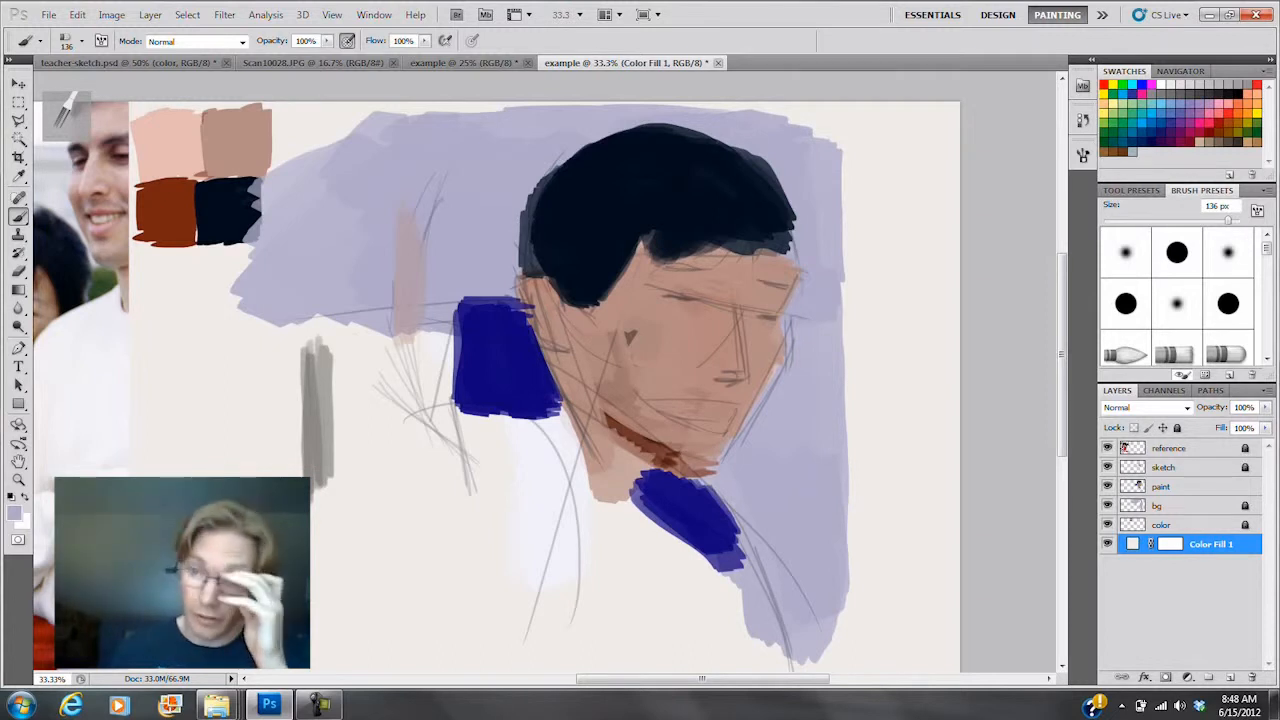
click(1200, 487)
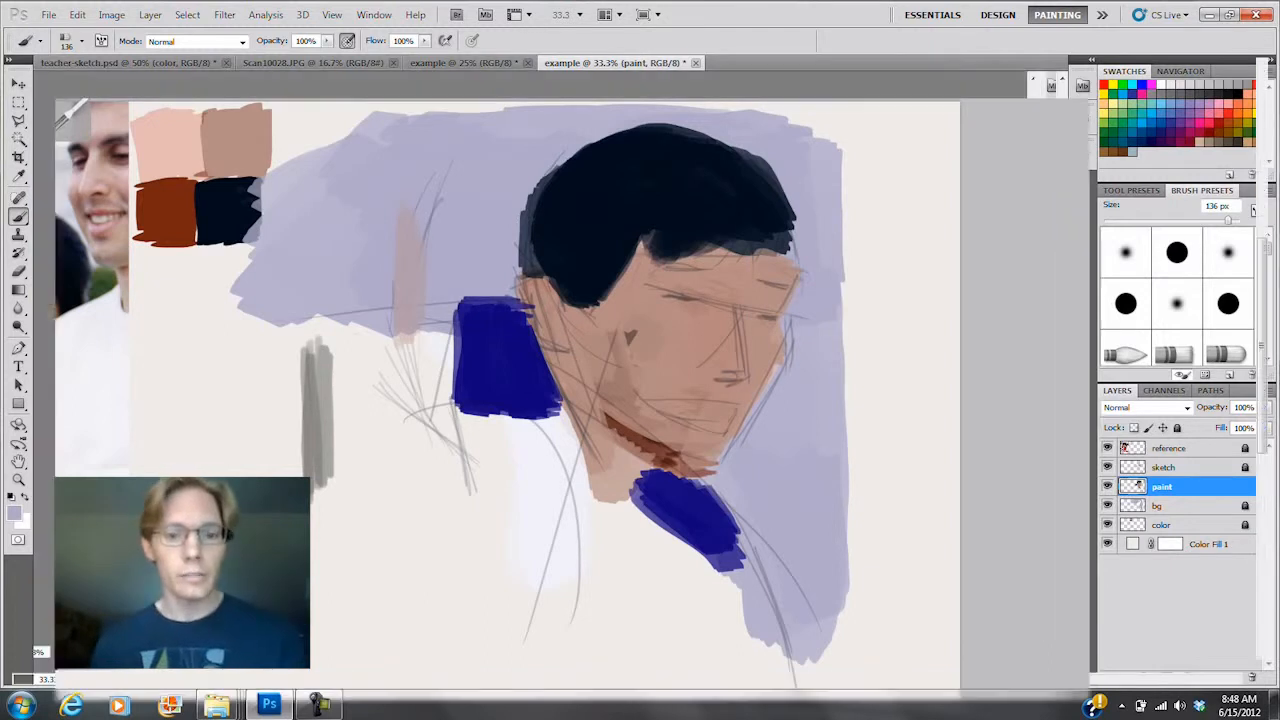
key(Tab)
drag(500, 360, 821, 362)
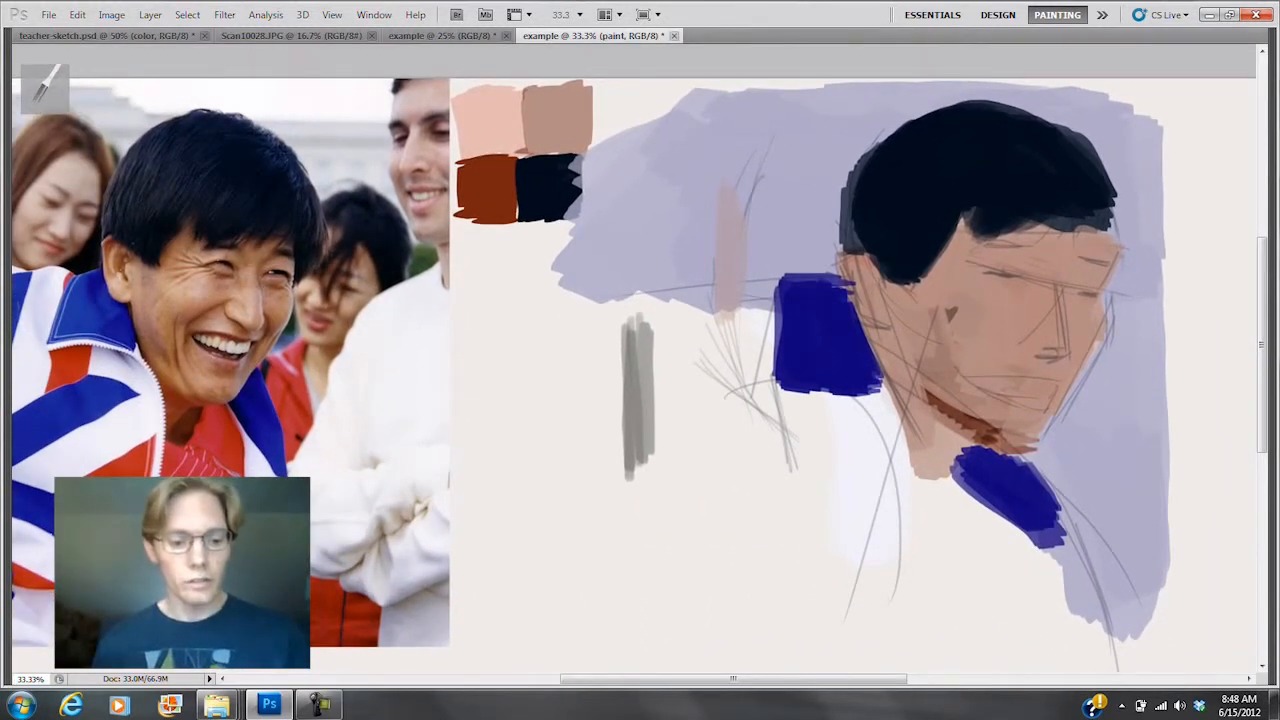
drag(821, 362, 771, 363)
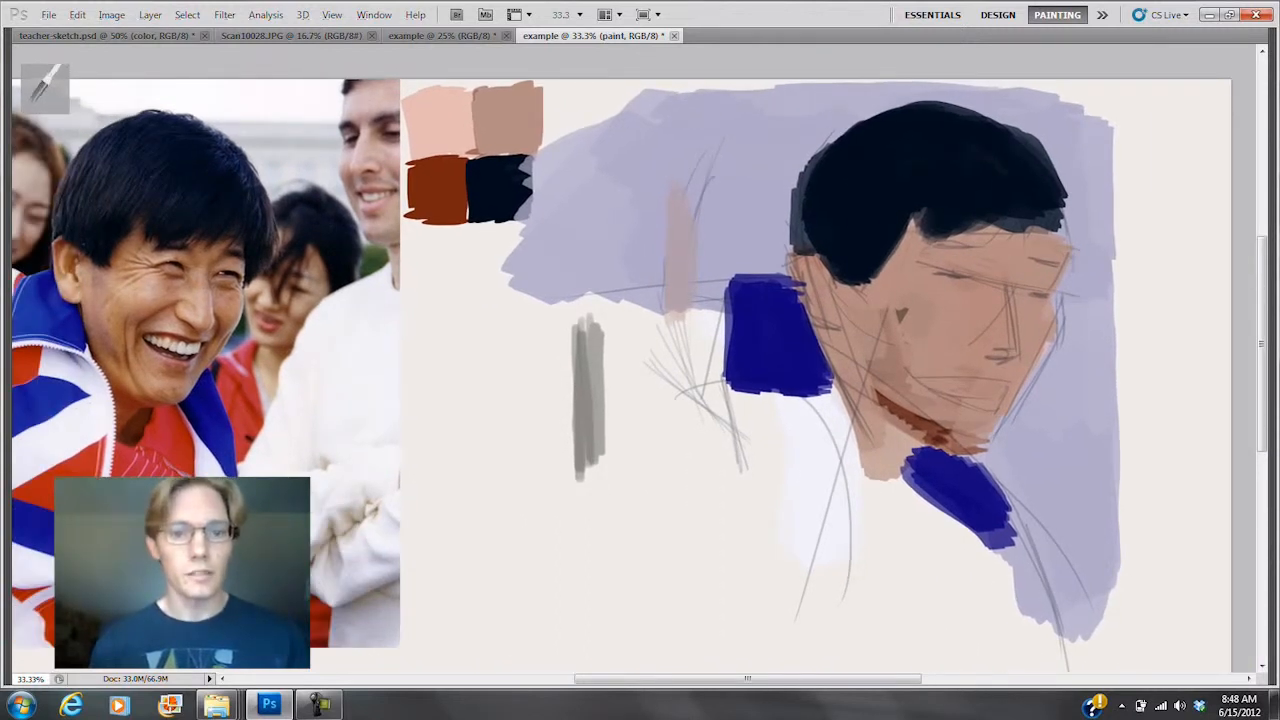
Step: Try roughing in both eyes with dark grey strokes plus test marks beside the face, and undo them
mouse_move(944, 270)
mouse_down()
mouse_move(975, 292)
mouse_move(1020, 286)
mouse_move(1042, 300)
mouse_up()
right_click(926, 276)
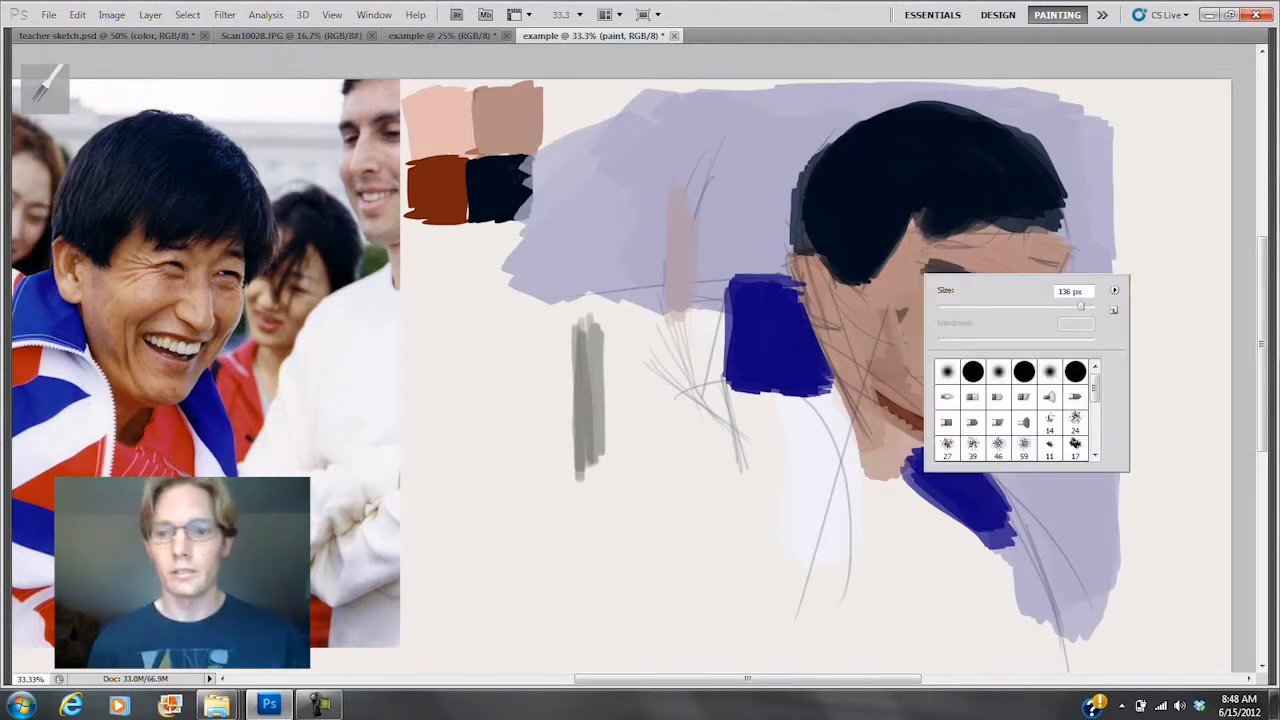
key(Return)
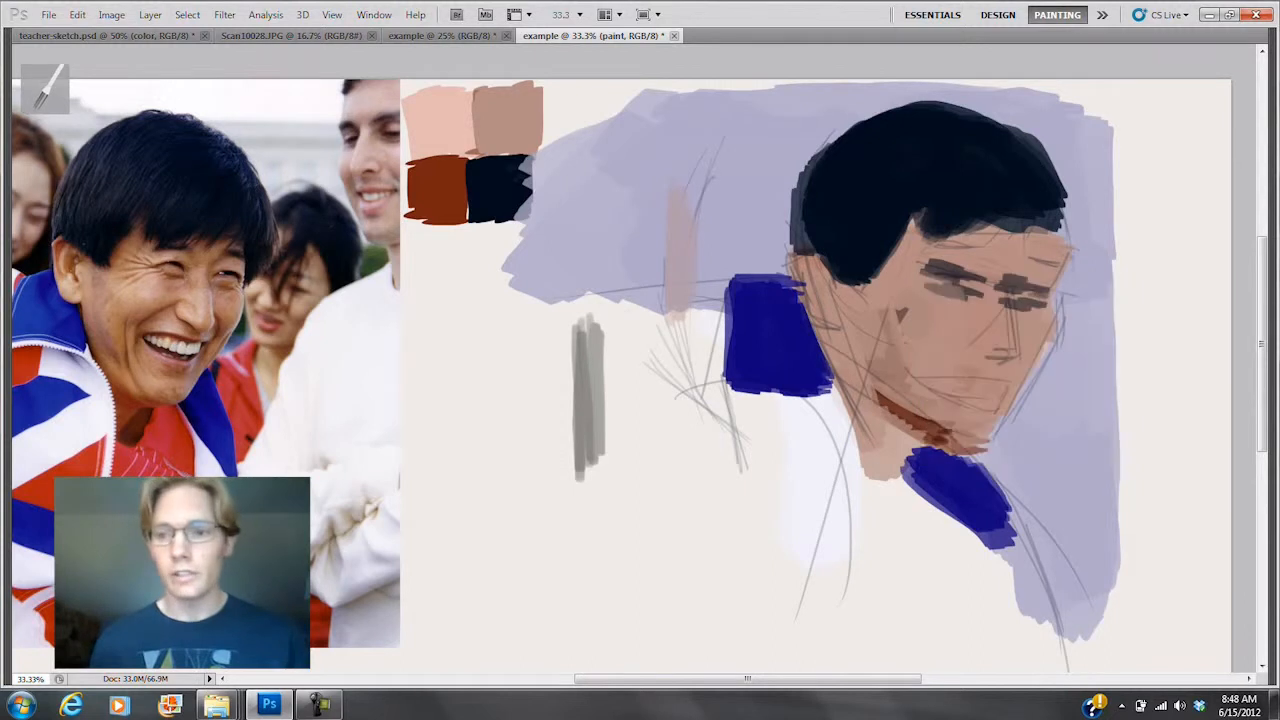
click(1143, 251)
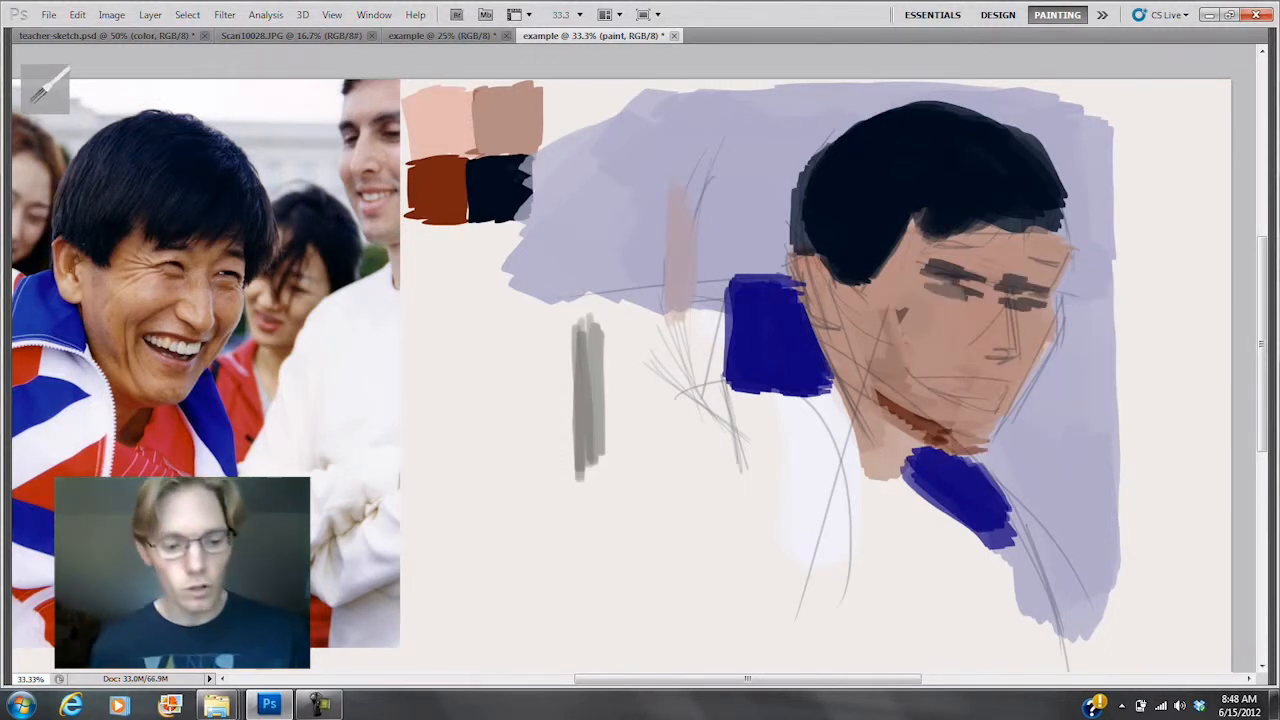
key(ctrl+alt+z)
key(ctrl+alt+z)
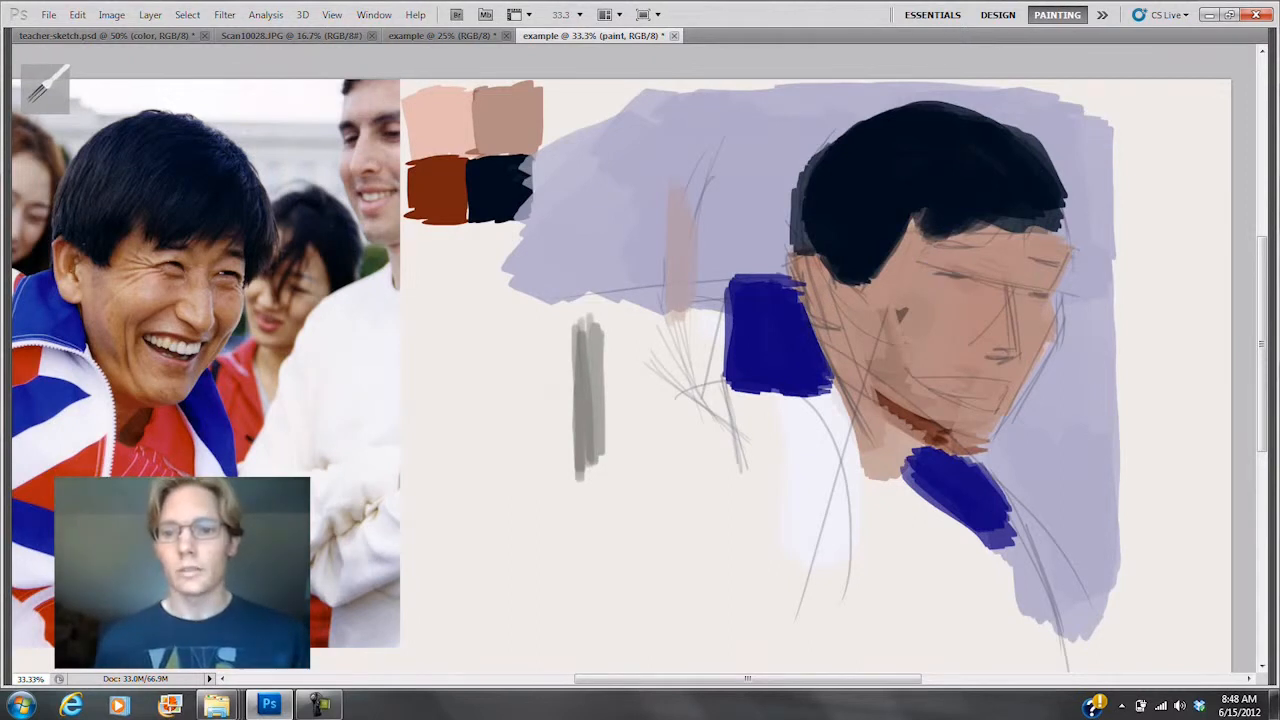
Step: Redo the dark eye strokes and the test marks beside the face, and undo them again
key(alt+[)
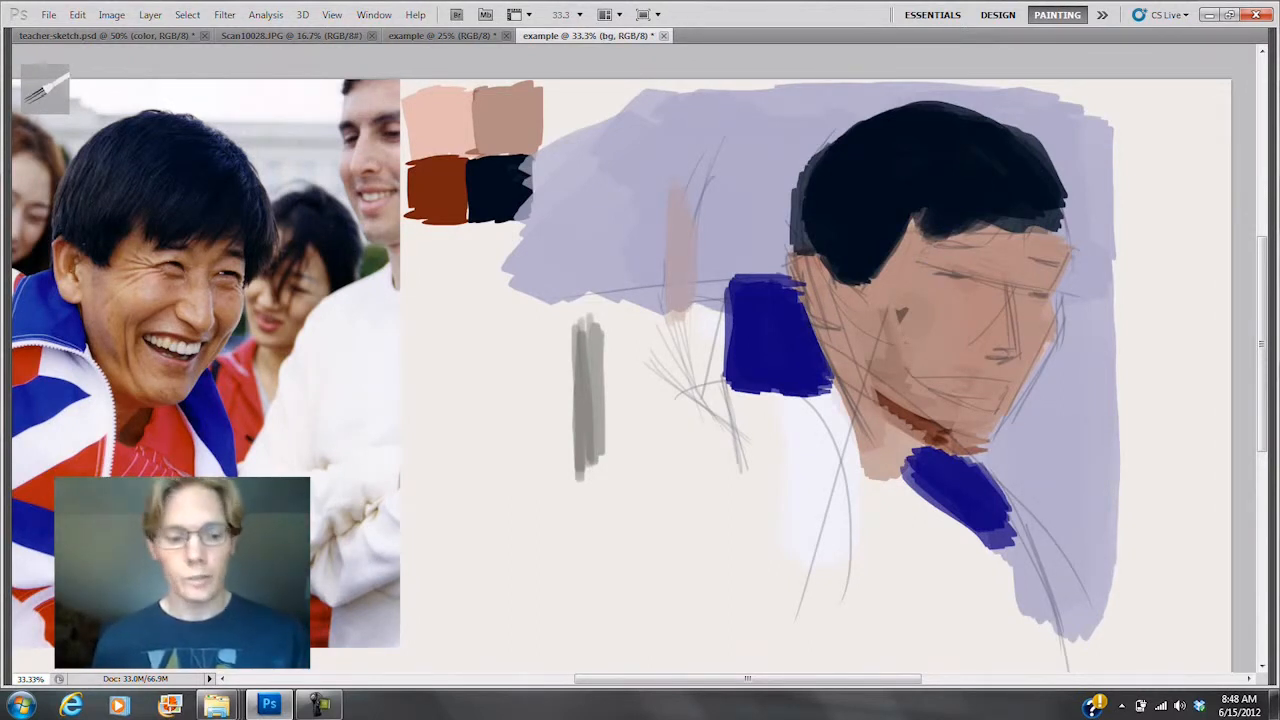
key(ctrl+shift+z)
key(ctrl+shift+z)
key(ctrl+shift+z)
key(ctrl+shift+z)
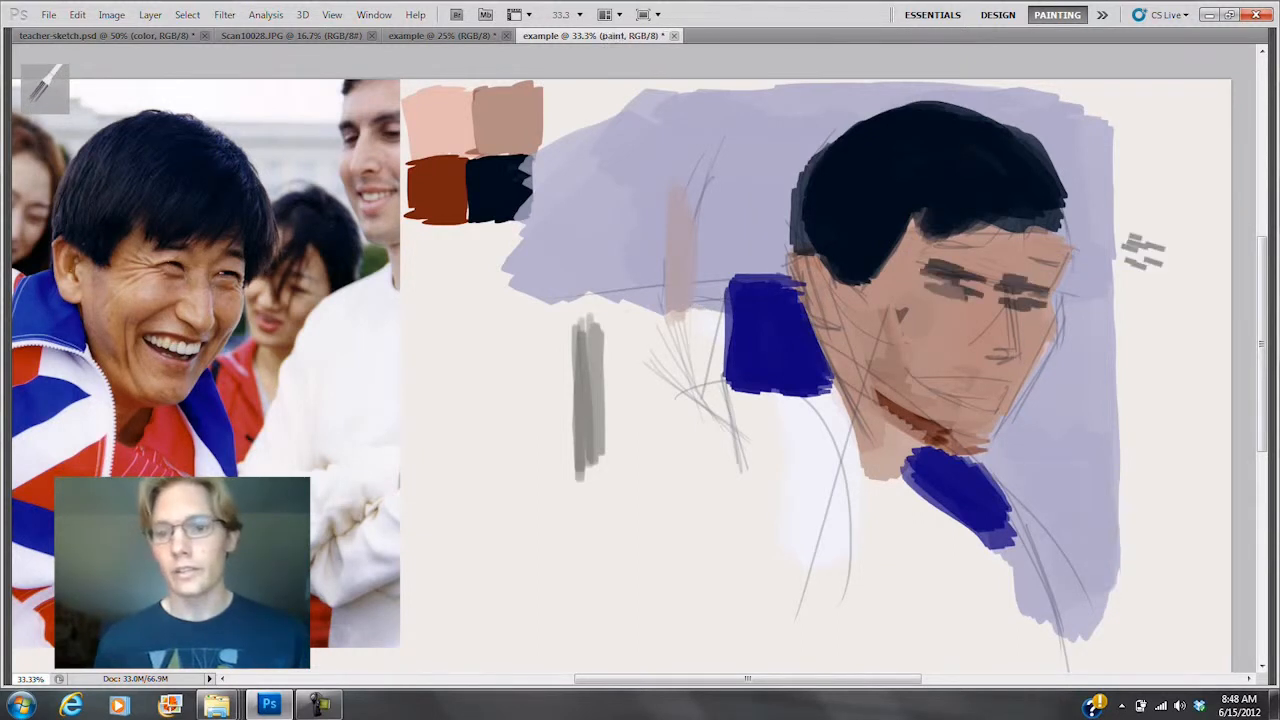
key(ctrl+shift+z)
key(ctrl+shift+z)
key(ctrl+shift+z)
key(ctrl+shift+z)
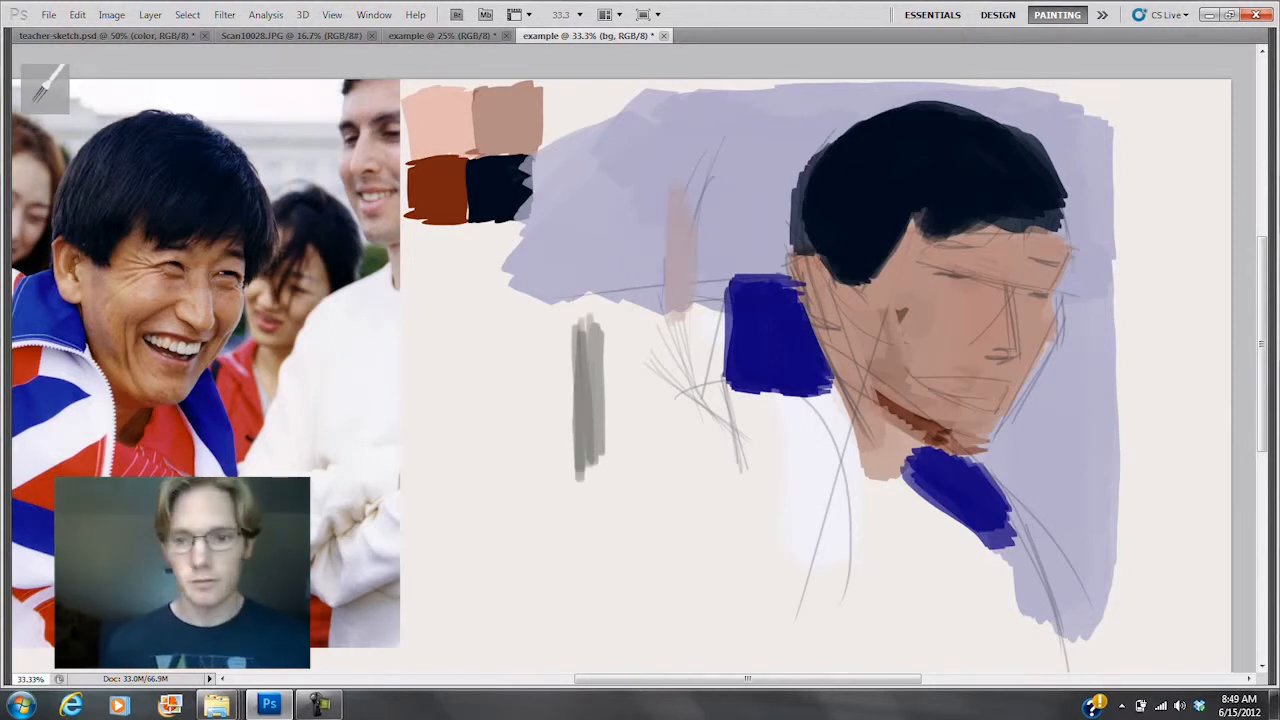
Step: Reduce the brush size for finer strokes
right_click(933, 279)
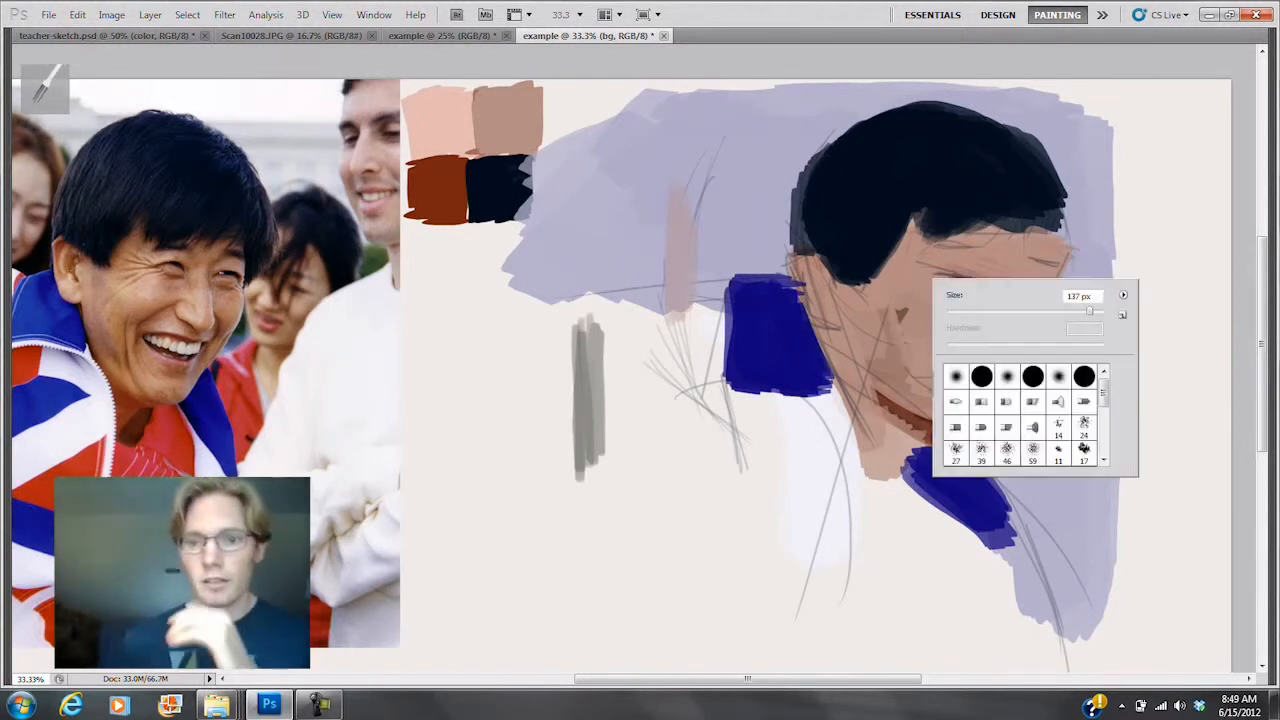
drag(1031, 311, 1028, 311)
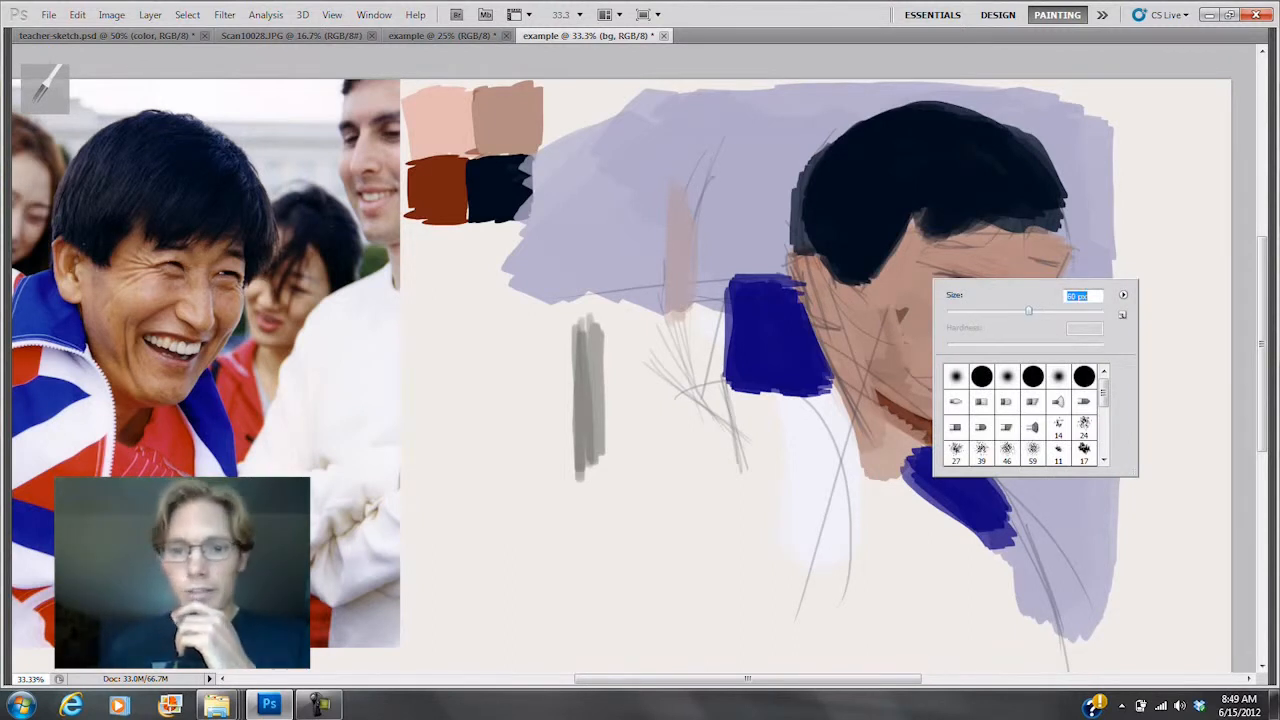
key(Return)
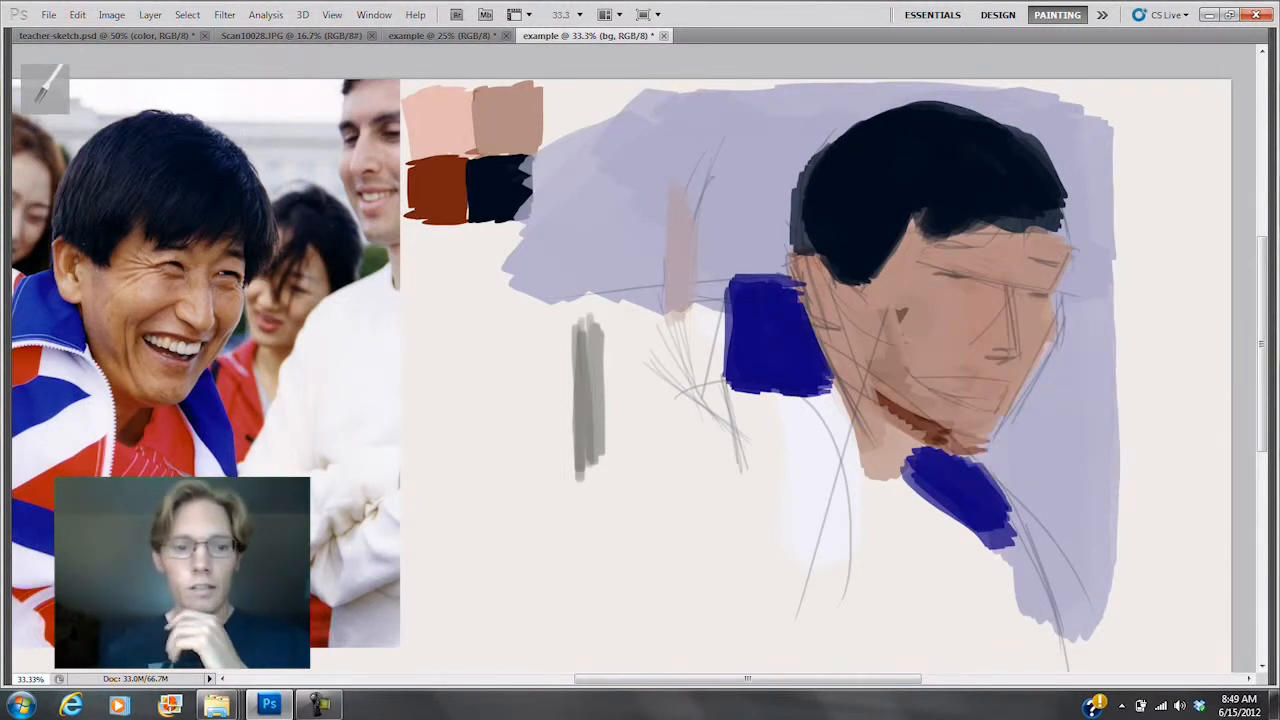
key(ctrl+minus)
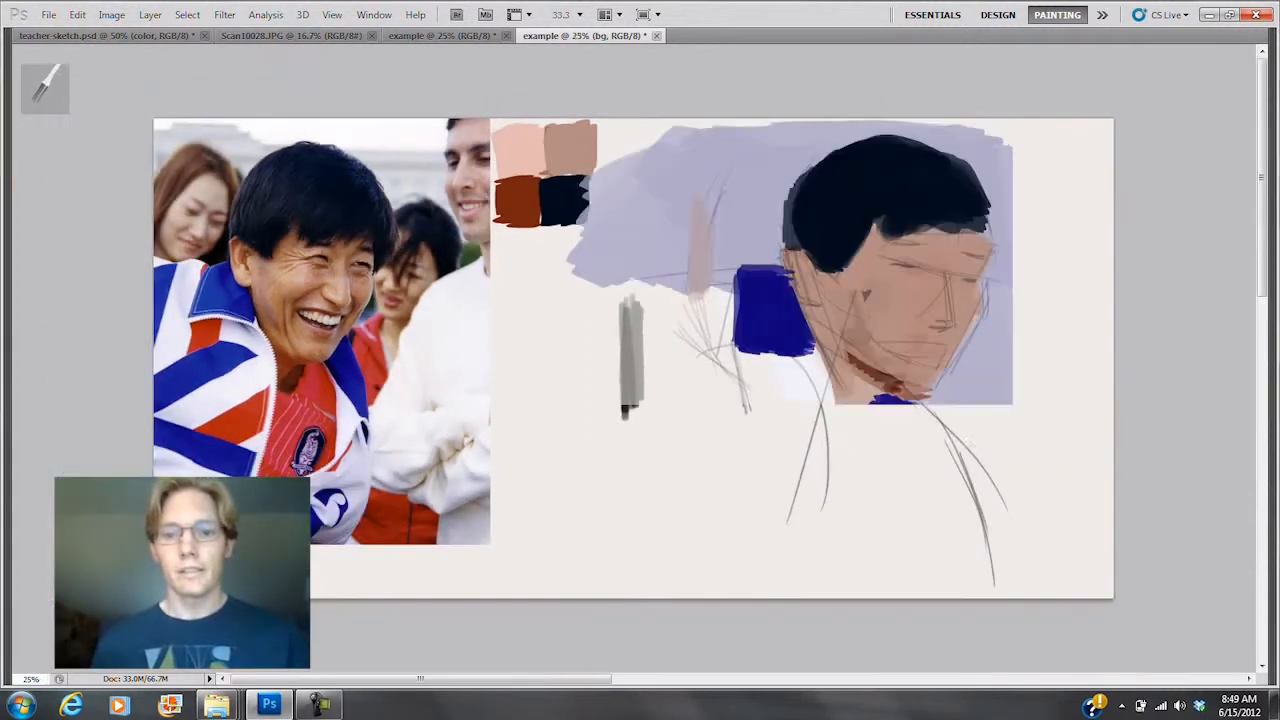
key(ctrl+minus)
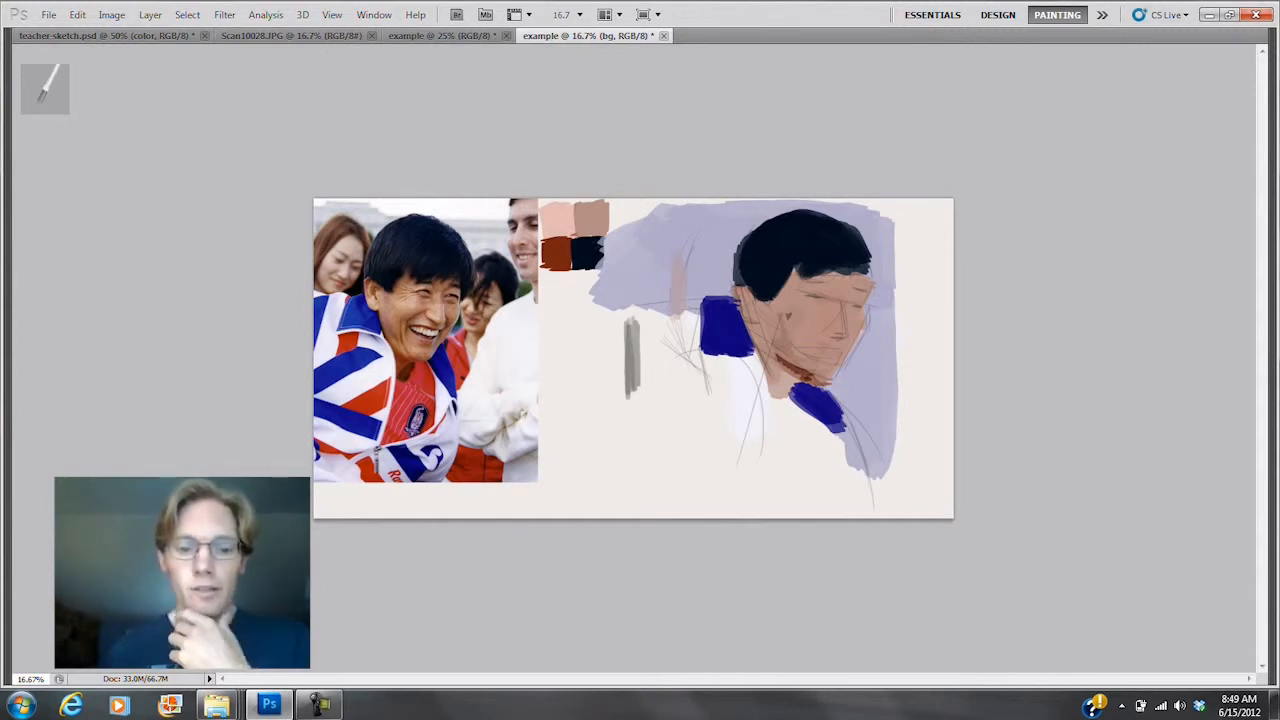
Step: Switch away from the painting to another open window
key(alt+Tab)
key(alt+Tab)
key(alt+Tab)
key(alt+Tab)
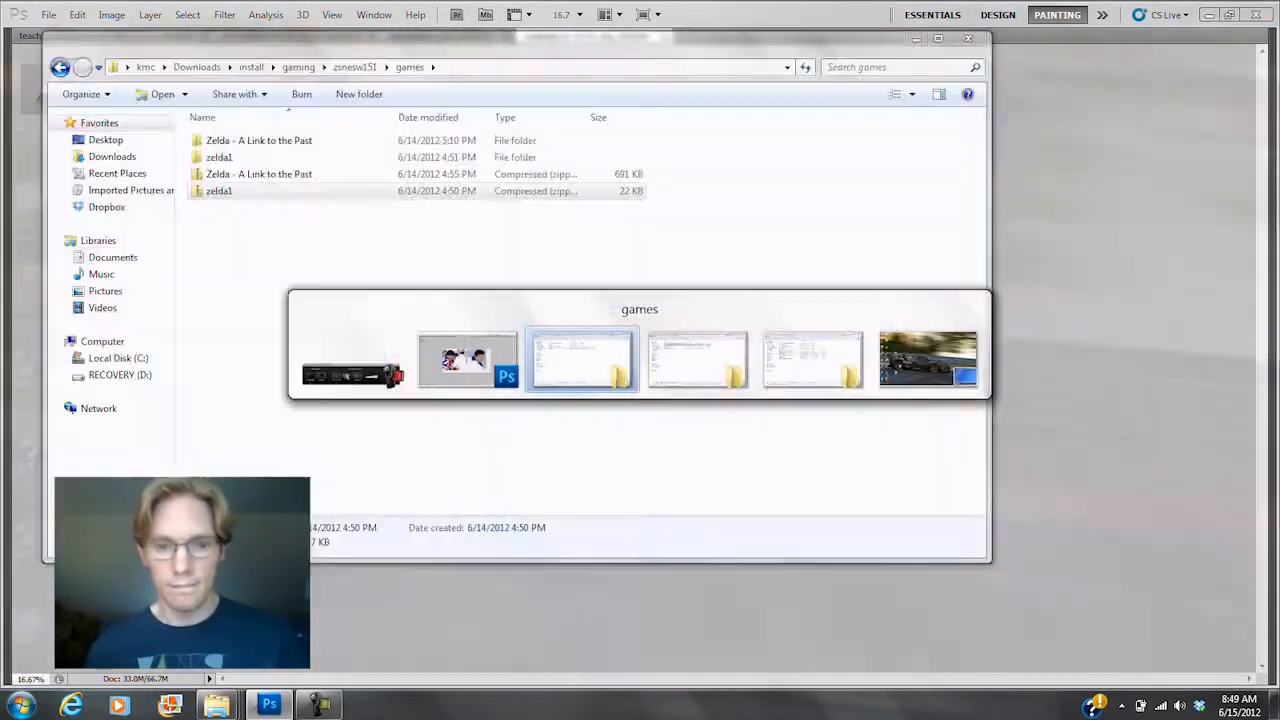